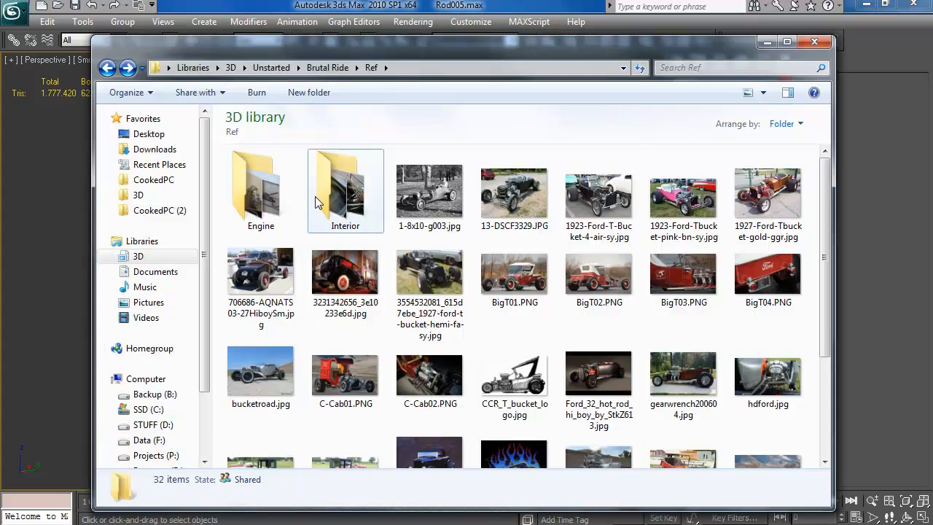
# Step: Open the black-and-white hot rod photo 1-8x10-g003.jpg from the Ref folder for reference
pyautogui.doubleClick(444, 184)
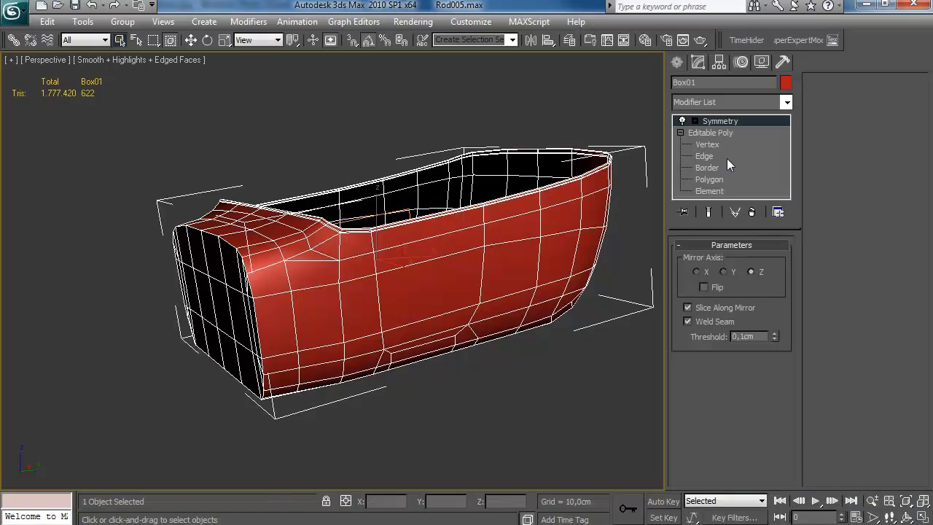
# Step: Remove the surplus edge loop and the leftover connecting edge from the lower side of the car body
pyautogui.click(727, 158)
pyautogui.keyDown('alt'); pyautogui.moveTo(592, 242); pyautogui.dragTo(399, 254, button='middle'); pyautogui.keyUp('alt')
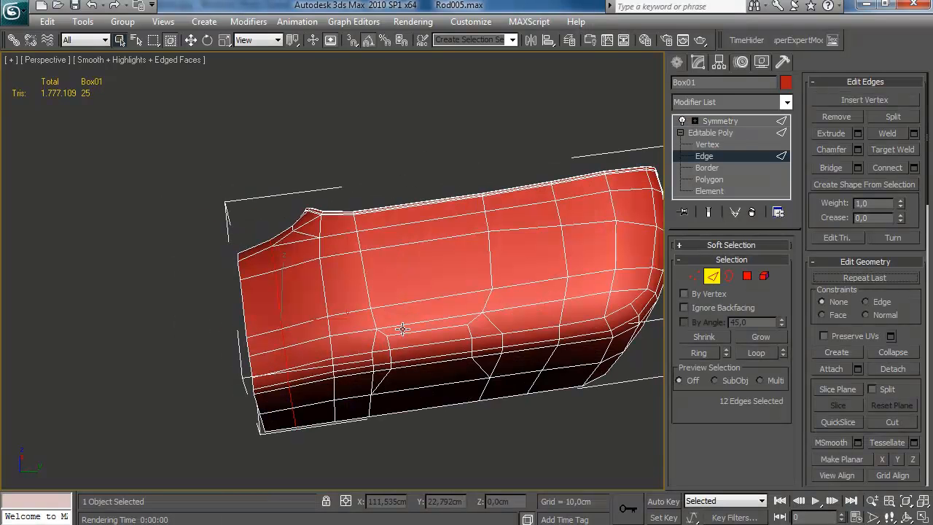
pyautogui.hotkey('alt', 'l')
pyautogui.hotkey('ctrl', 'BackSpace')
pyautogui.click(467, 339)
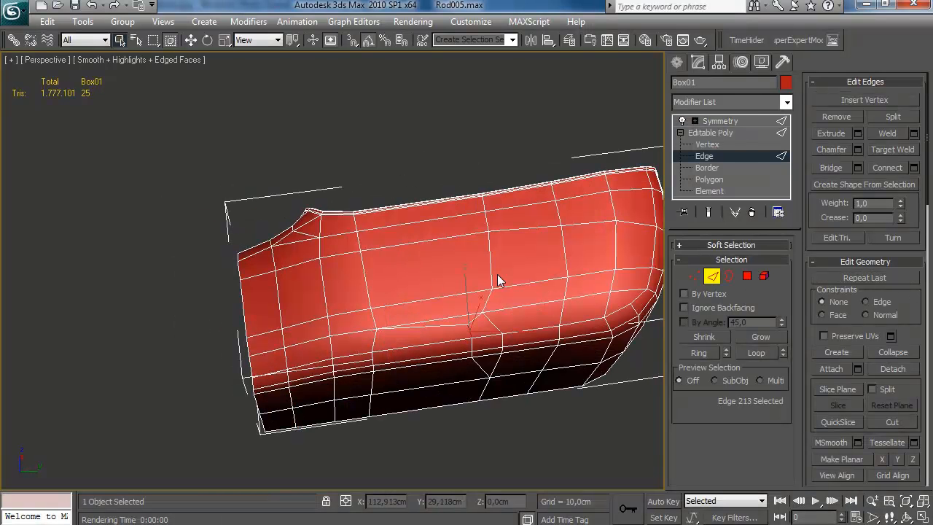
# Step: Slide the body's side vertices along their edges with the Edge constraint to even out the edge flow
pyautogui.click(693, 276)
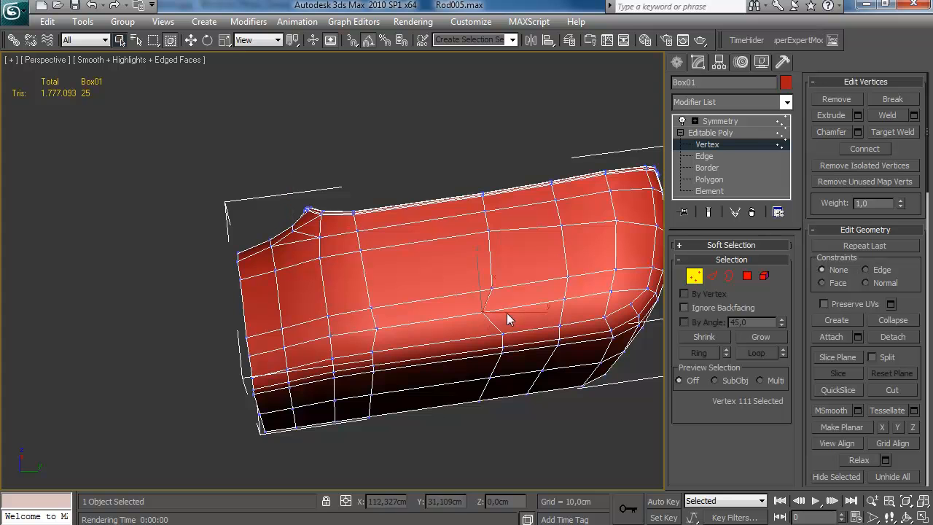
pyautogui.keyDown('alt'); pyautogui.moveTo(372, 324); pyautogui.dragTo(394, 232, button='middle'); pyautogui.keyUp('alt')
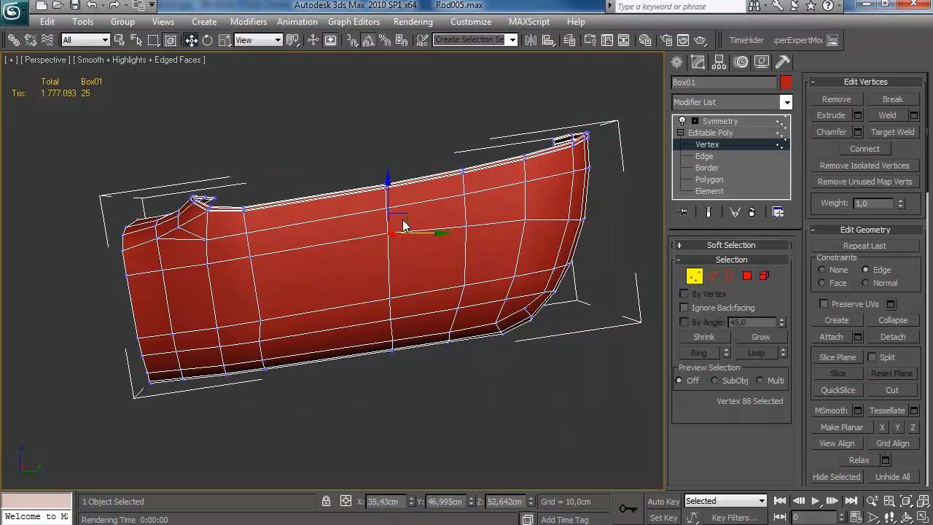
pyautogui.keyDown('alt'); pyautogui.moveTo(474, 219); pyautogui.dragTo(429, 227, button='middle'); pyautogui.keyUp('alt')
pyautogui.moveTo(408, 228); pyautogui.dragTo(408, 230)
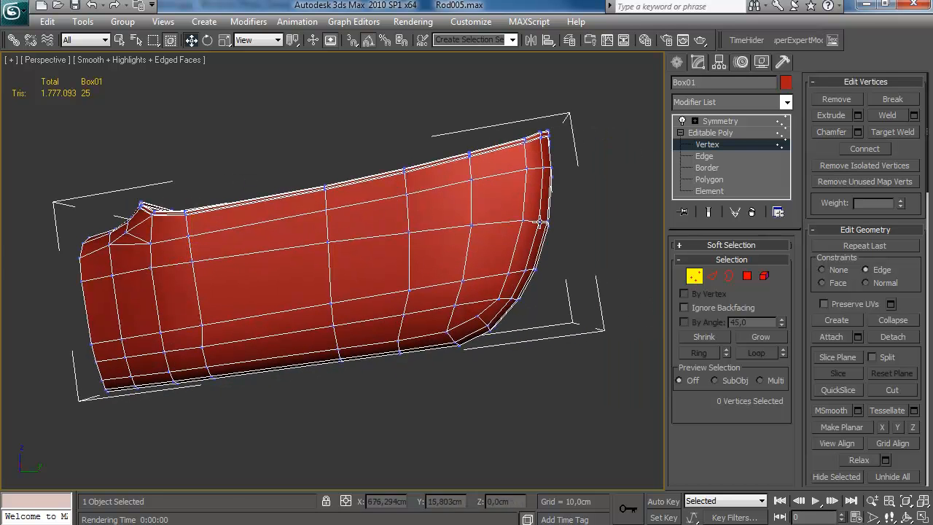
pyautogui.moveTo(516, 272)
pyautogui.keyDown('alt'); pyautogui.mouseDown(button='middle')
pyautogui.moveTo(598, 277)
pyautogui.moveTo(508, 277)
pyautogui.mouseUp(button='middle'); pyautogui.keyUp('alt')
pyautogui.keyDown('alt'); pyautogui.moveTo(283, 397); pyautogui.dragTo(286, 375, button='middle'); pyautogui.keyUp('alt')
pyautogui.moveTo(273, 388); pyautogui.dragTo(205, 329)
pyautogui.keyDown('alt'); pyautogui.moveTo(330, 312); pyautogui.dragTo(440, 298, button='middle'); pyautogui.keyUp('alt')
pyautogui.scroll(5, 431, 327)
pyautogui.click(694, 276)
pyautogui.scroll(-5, 449, 305)
pyautogui.keyDown('alt'); pyautogui.moveTo(521, 270); pyautogui.dragTo(554, 280, button='middle'); pyautogui.keyUp('alt')
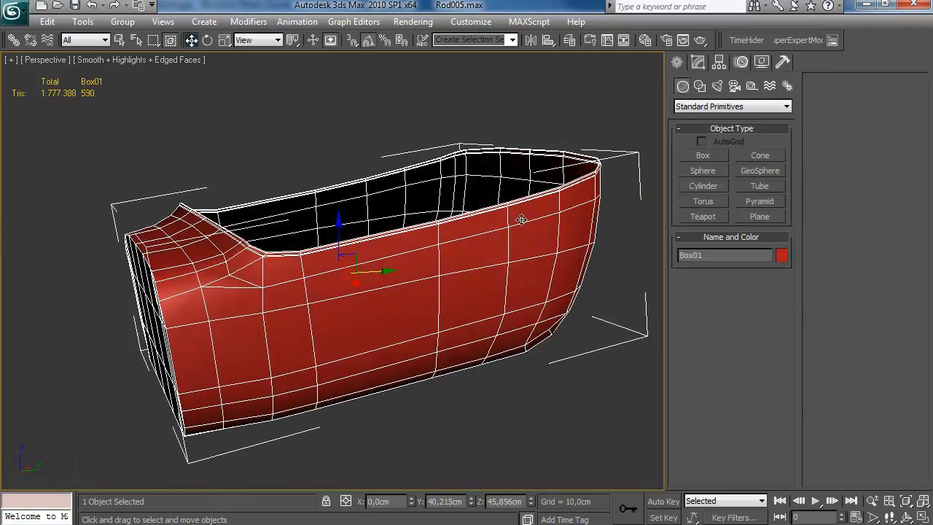
# Step: Clone the body as a copy named HPbody, put it on a new HPbody layer and hide the default layer
pyautogui.hotkey('ctrl', 'v')
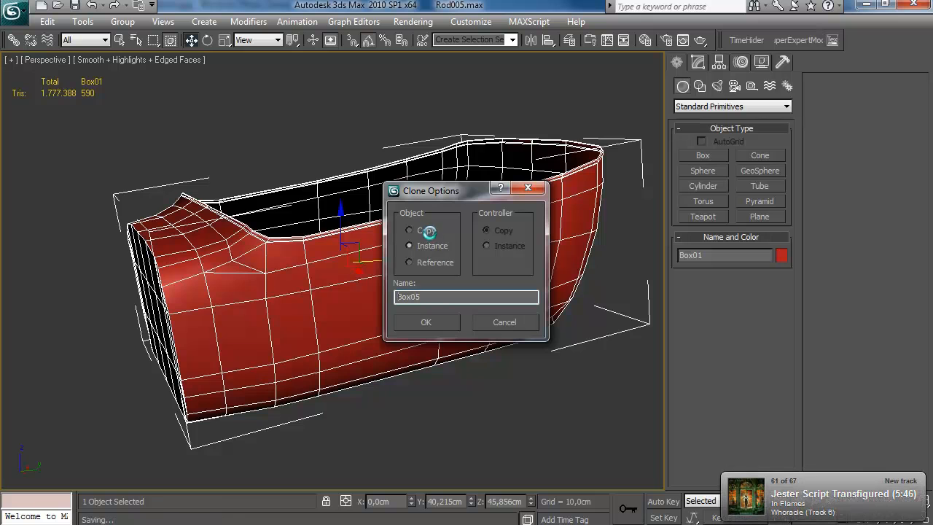
pyautogui.click(426, 323)
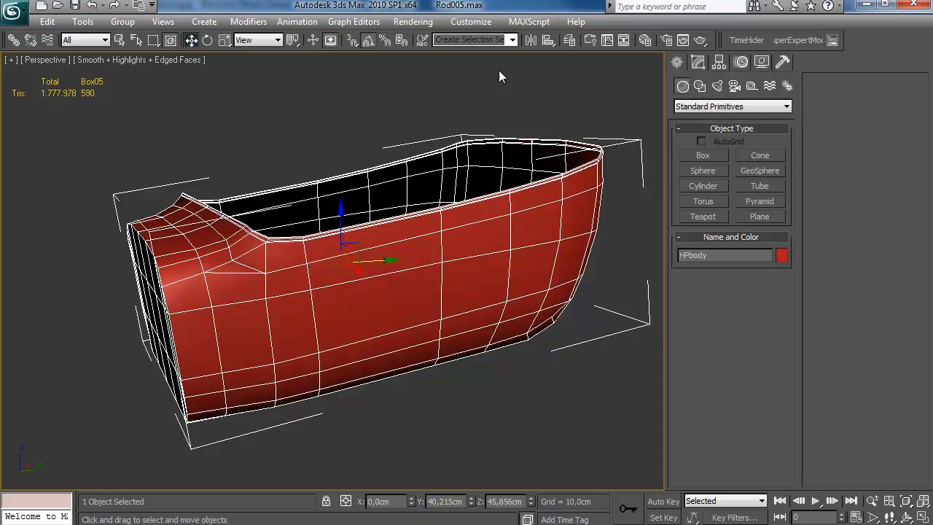
pyautogui.click(570, 40)
pyautogui.click(556, 175)
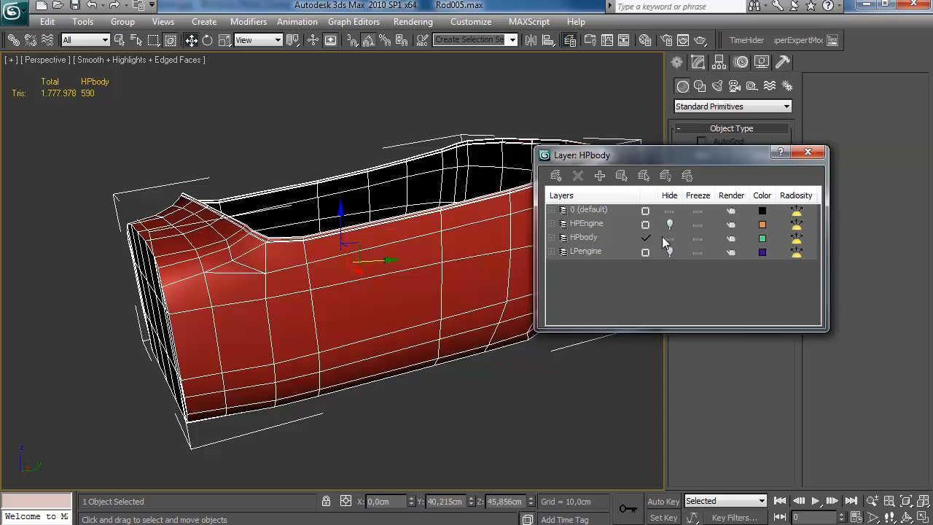
pyautogui.click(645, 238)
pyautogui.click(670, 239)
pyautogui.click(670, 210)
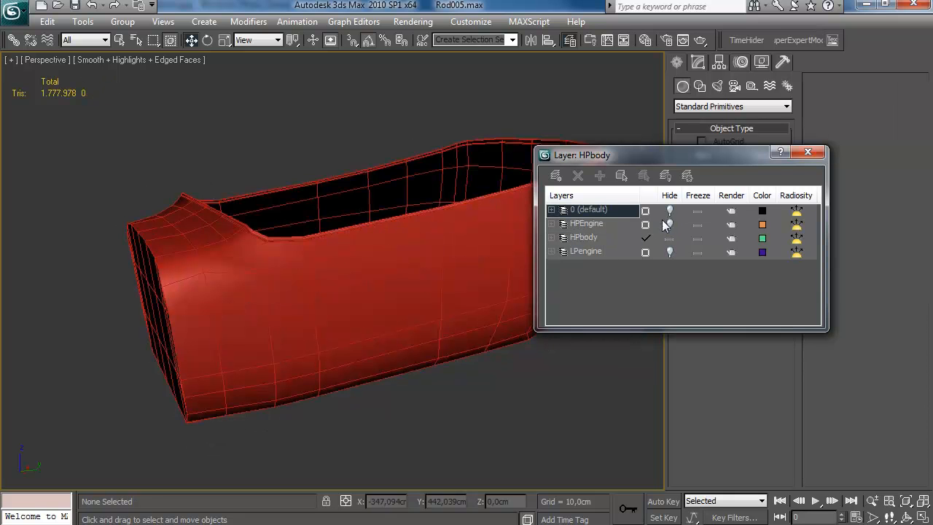
# Step: Test-move the body copy upward and undo the move
pyautogui.click(473, 308)
pyautogui.moveTo(345, 211); pyautogui.dragTo(354, 155)
pyautogui.hotkey('ctrl', 'z')
# Step: Close the layer list and connect an edge ring on the body's front face with one segment, slid toward one end
pyautogui.moveTo(729, 155); pyautogui.dragTo(519, 272)
pyautogui.click(600, 271)
pyautogui.keyDown('alt'); pyautogui.moveTo(449, 250); pyautogui.dragTo(483, 292, button='middle'); pyautogui.keyUp('alt')
pyautogui.click(698, 65)
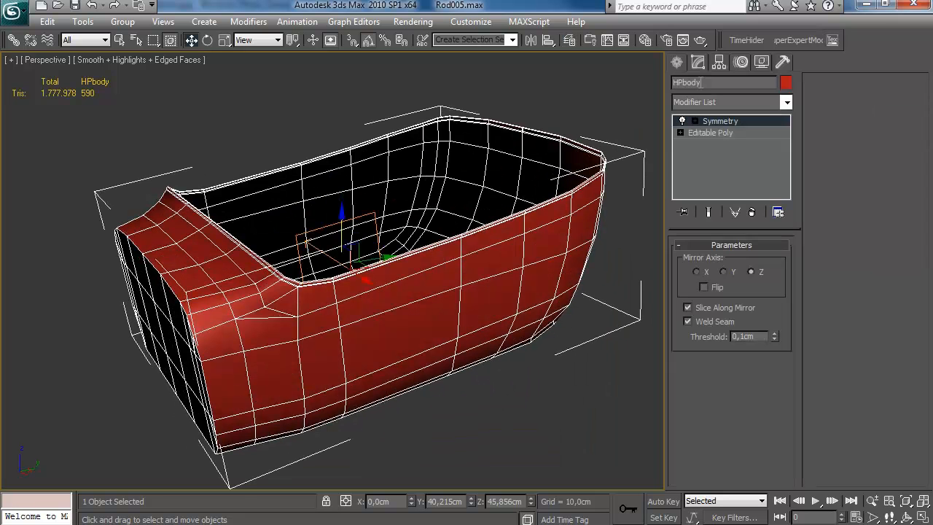
pyautogui.click(713, 133)
pyautogui.press('2')
pyautogui.keyDown('alt'); pyautogui.moveTo(271, 275); pyautogui.dragTo(313, 248, button='middle'); pyautogui.keyUp('alt')
pyautogui.click(282, 279)
pyautogui.click(915, 168)
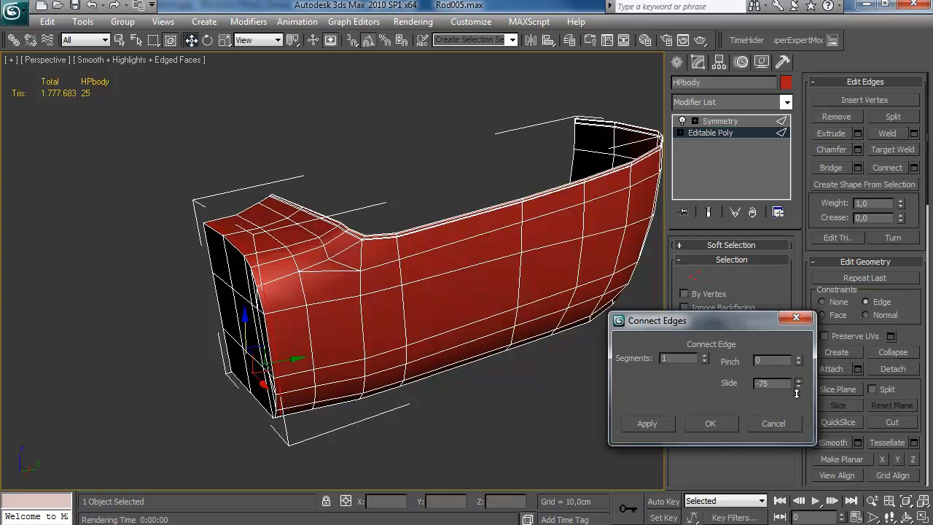
pyautogui.click(711, 424)
# Step: Inset the four upper polygons of the body's front face as a group by about 0.66 cm
pyautogui.keyDown('alt'); pyautogui.moveTo(498, 392); pyautogui.dragTo(615, 339, button='middle'); pyautogui.keyUp('alt')
pyautogui.click(747, 277)
pyautogui.scroll(3, 504, 332)
pyautogui.moveTo(504, 332); pyautogui.dragTo(533, 297, button='middle')
pyautogui.hotkey('ctrl', 'd')
pyautogui.press('q')
pyautogui.click(365, 248)
pyautogui.keyDown('ctrl'); pyautogui.click(417, 251); pyautogui.keyUp('ctrl')
pyautogui.keyDown('ctrl'); pyautogui.click(501, 255); pyautogui.keyUp('ctrl')
pyautogui.keyDown('ctrl'); pyautogui.click(527, 252); pyautogui.keyUp('ctrl')
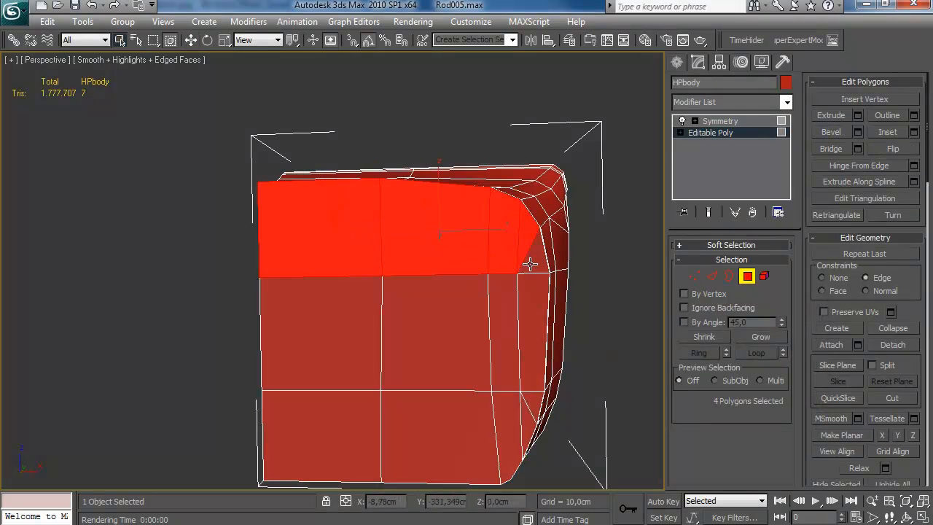
pyautogui.keyDown('alt'); pyautogui.moveTo(540, 264); pyautogui.dragTo(523, 282, button='middle'); pyautogui.keyUp('alt')
pyautogui.click(914, 132)
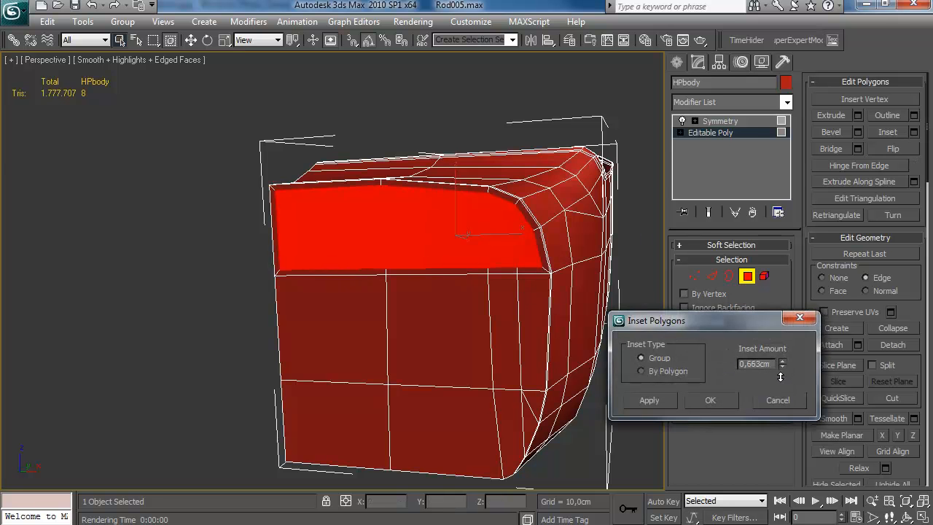
pyautogui.keyDown('alt'); pyautogui.moveTo(610, 397); pyautogui.dragTo(494, 348, button='middle'); pyautogui.keyUp('alt')
pyautogui.click(715, 400)
# Step: Bevel the inset front polygons by local normal with a height of 0.836 cm and an outline amount of -0.766 cm
pyautogui.click(858, 132)
pyautogui.scroll(3, 450, 282)
pyautogui.moveTo(784, 358); pyautogui.dragTo(785, 329)
pyautogui.rightClick(782, 391)
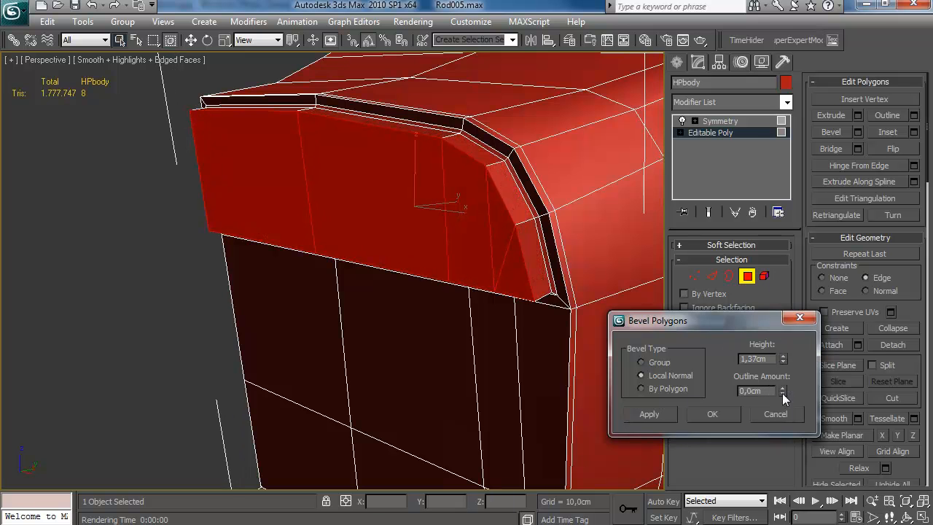
pyautogui.moveTo(782, 393); pyautogui.dragTo(750, 469)
pyautogui.keyDown('alt'); pyautogui.moveTo(562, 313); pyautogui.dragTo(434, 309, button='middle'); pyautogui.keyUp('alt')
pyautogui.moveTo(783, 360); pyautogui.dragTo(781, 376)
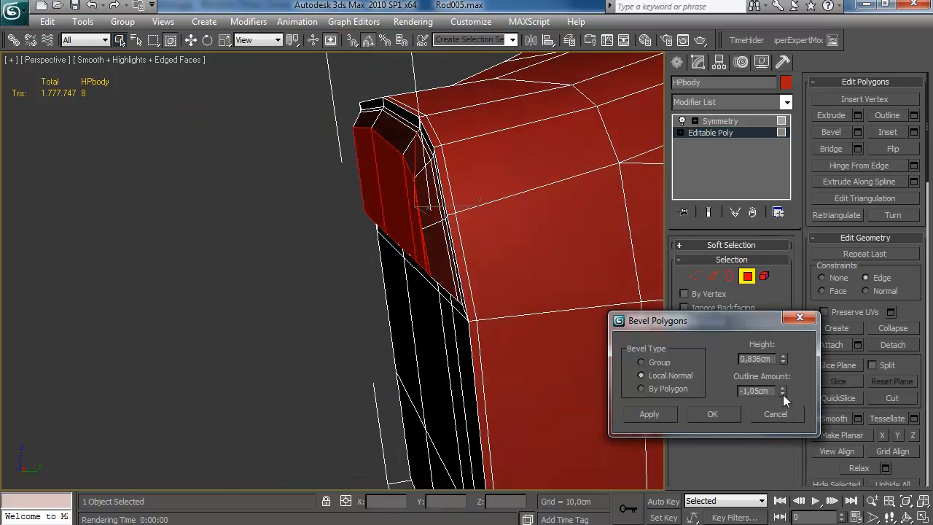
pyautogui.keyDown('alt'); pyautogui.moveTo(481, 328); pyautogui.dragTo(684, 406, button='middle'); pyautogui.keyUp('alt')
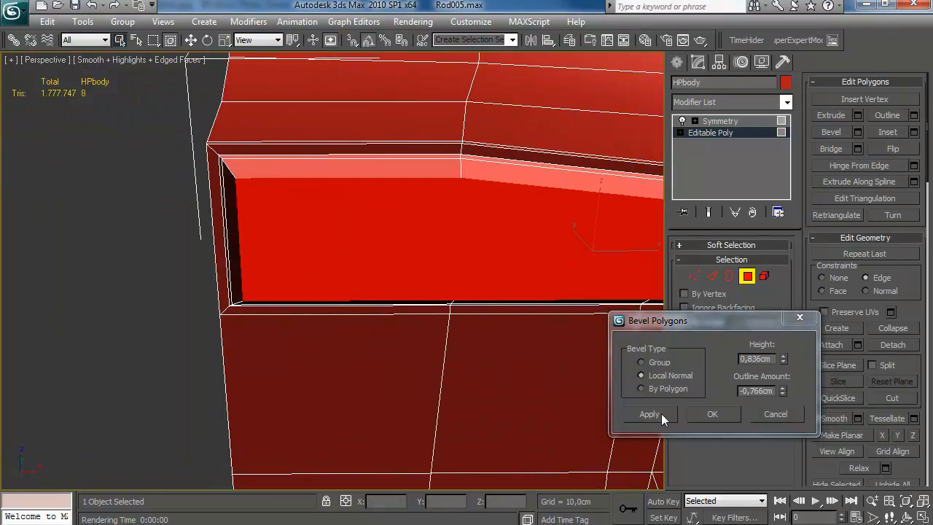
pyautogui.click(707, 413)
# Step: Delete the bevel's side-wall faces on the centre line and make the centre-line vertices planar along X
pyautogui.moveTo(273, 164); pyautogui.dragTo(273, 165)
pyautogui.press('1')
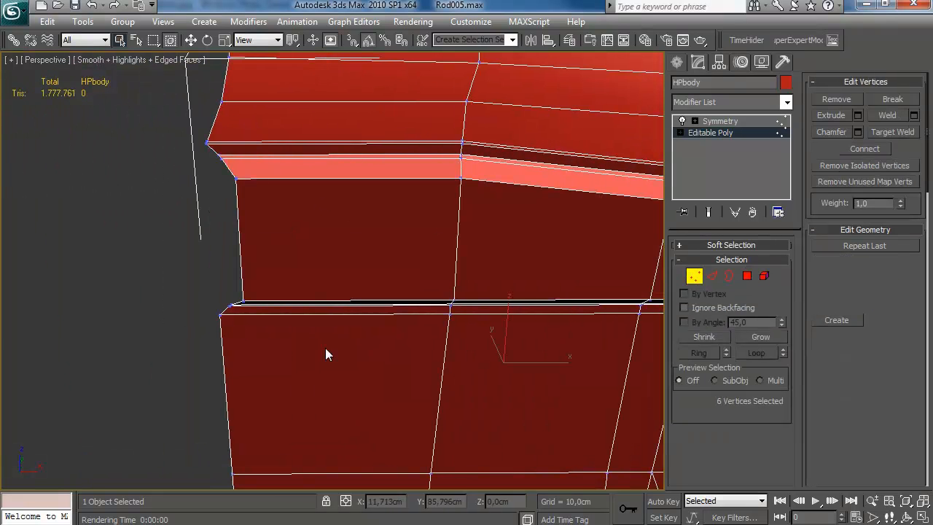
pyautogui.click(883, 428)
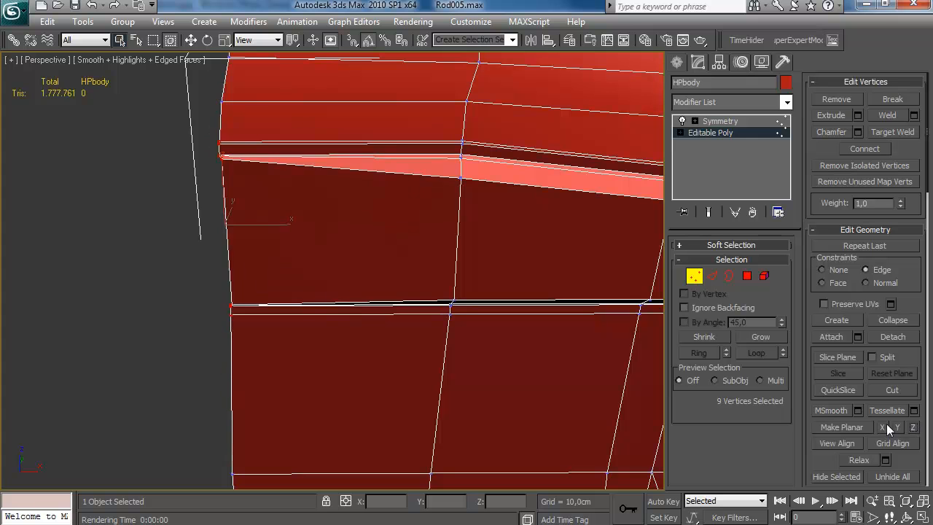
pyautogui.click(914, 428)
pyautogui.keyDown('alt'); pyautogui.moveTo(378, 355); pyautogui.dragTo(168, 281, button='middle'); pyautogui.keyUp('alt')
# Step: Inset the four polygons of the raised front panel slightly as a group
pyautogui.click(747, 276)
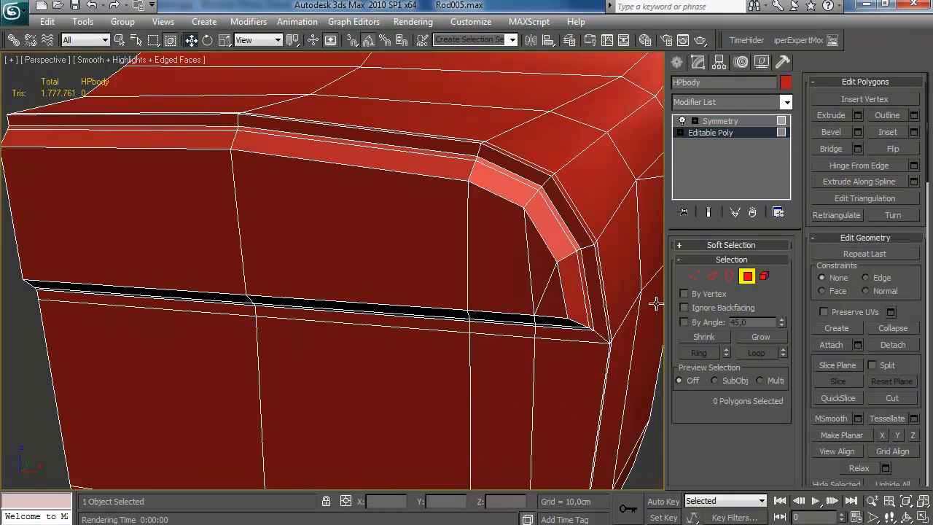
pyautogui.press('q')
pyautogui.click(216, 256)
pyautogui.keyDown('ctrl'); pyautogui.click(315, 270); pyautogui.keyUp('ctrl')
pyautogui.keyDown('ctrl'); pyautogui.click(499, 288); pyautogui.keyUp('ctrl')
pyautogui.keyDown('ctrl'); pyautogui.click(541, 289); pyautogui.keyUp('ctrl')
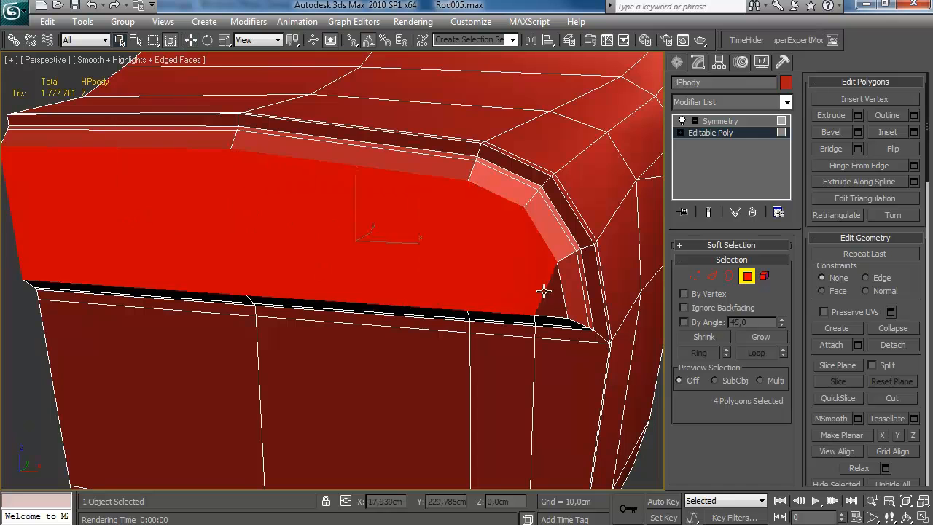
pyautogui.click(913, 133)
pyautogui.moveTo(785, 365); pyautogui.dragTo(784, 359)
pyautogui.click(711, 401)
# Step: Delete the sliver faces the inset left along the centre line and return to the Symmetry level
pyautogui.moveTo(296, 367); pyautogui.dragTo(565, 399, button='middle')
pyautogui.moveTo(219, 356); pyautogui.dragTo(286, 162)
pyautogui.press('Delete')
pyautogui.press('2')
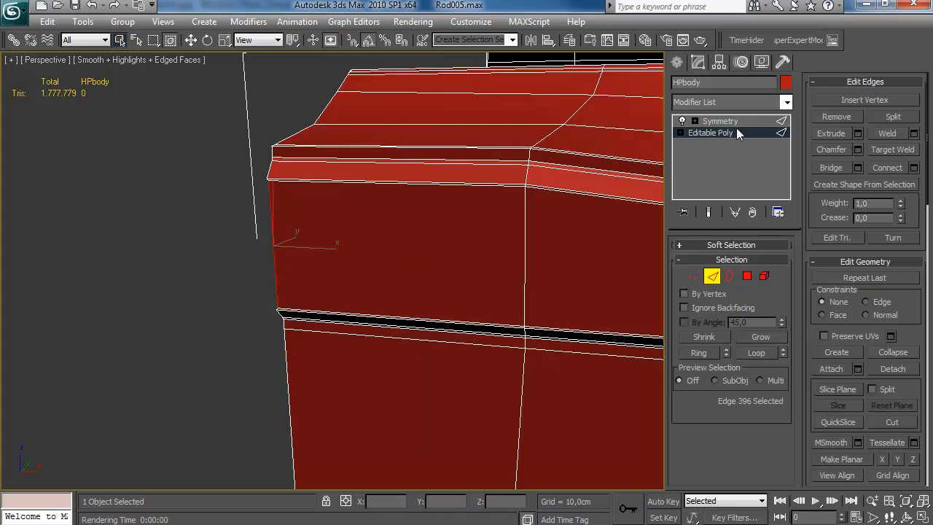
pyautogui.moveTo(412, 382); pyautogui.dragTo(401, 373, button='middle')
pyautogui.click(713, 277)
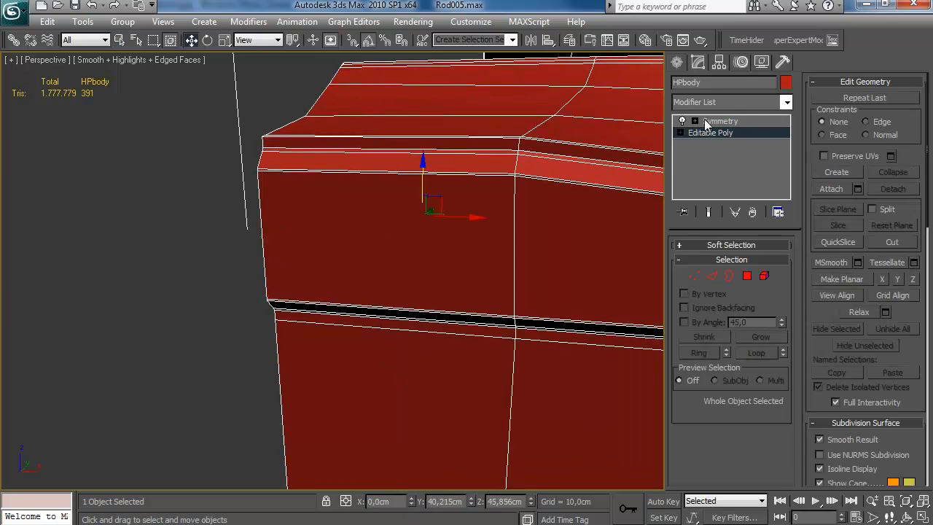
pyautogui.click(713, 122)
pyautogui.click(787, 103)
pyautogui.press('t')
pyautogui.press('Escape')
pyautogui.rightClick(723, 124)
pyautogui.click(775, 218)
pyautogui.hotkey('ctrl', 'z')
# Step: Unhide the HPEngine layer and copy the TurboSmooth modifier from the engine block
pyautogui.keyDown('alt'); pyautogui.moveTo(552, 203); pyautogui.dragTo(513, 223, button='middle'); pyautogui.keyUp('alt')
pyautogui.press('z')
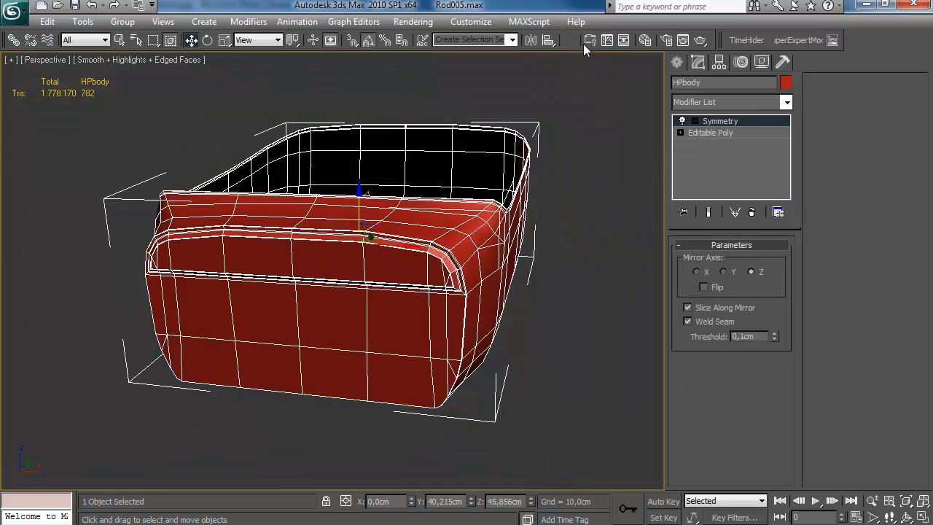
pyautogui.click(569, 42)
pyautogui.click(461, 342)
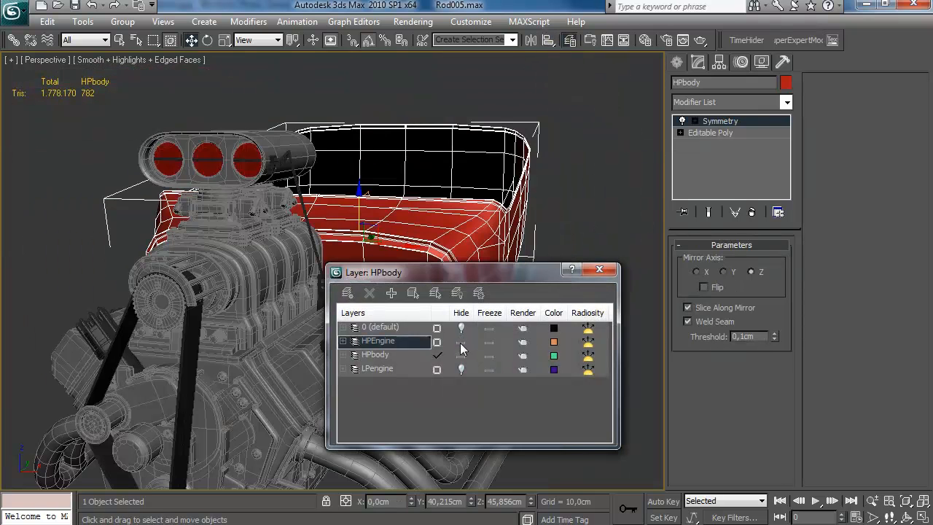
pyautogui.click(291, 381)
pyautogui.rightClick(723, 123)
pyautogui.click(756, 184)
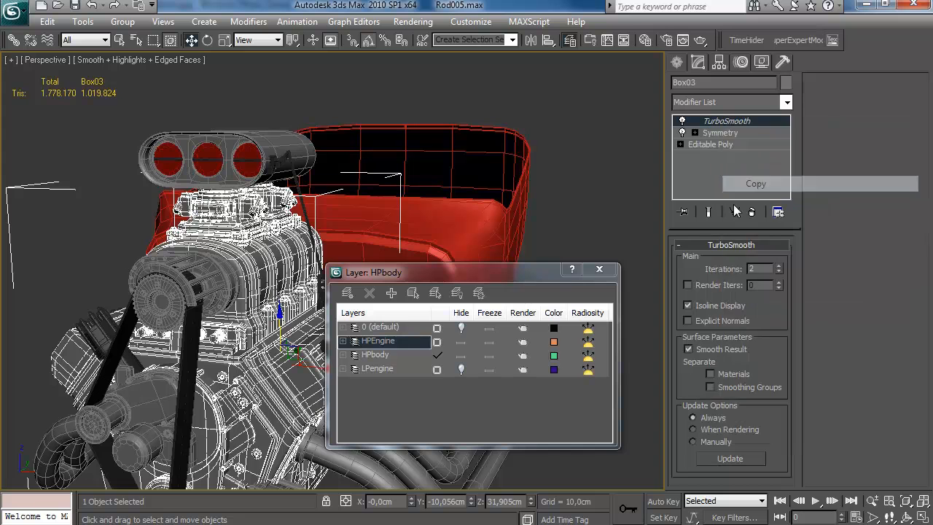
# Step: Hide the HPEngine layer again and paste the TurboSmooth modifier above Symmetry on HPbody
pyautogui.click(460, 342)
pyautogui.click(600, 269)
pyautogui.click(536, 223)
pyautogui.rightClick(723, 122)
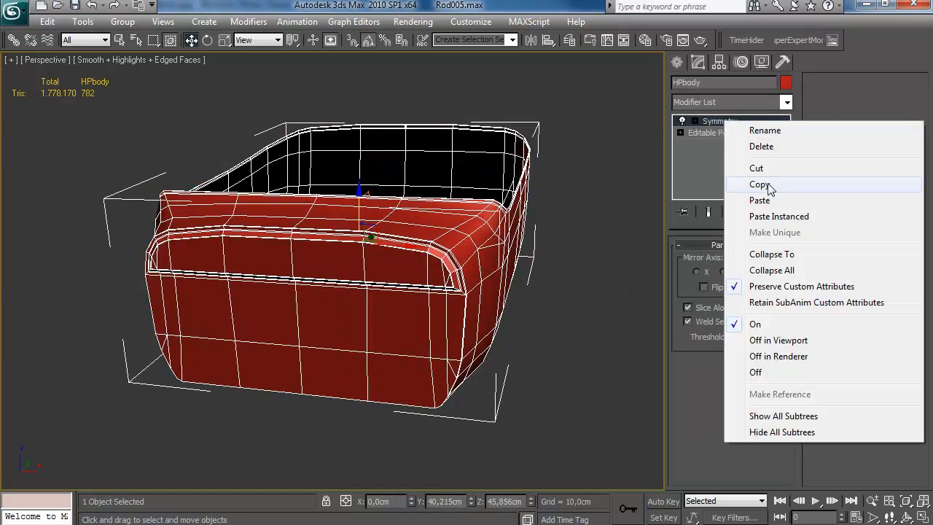
pyautogui.click(759, 200)
# Step: Examine the smoothed body's cowl and front with and without edged faces, comparing the modifier stack levels
pyautogui.scroll(5, 477, 260)
pyautogui.scroll(-5, 451, 267)
pyautogui.press('F4')
pyautogui.keyDown('alt'); pyautogui.moveTo(451, 267); pyautogui.dragTo(415, 285, button='middle'); pyautogui.keyUp('alt')
pyautogui.scroll(6, 456, 292)
pyautogui.press('F4')
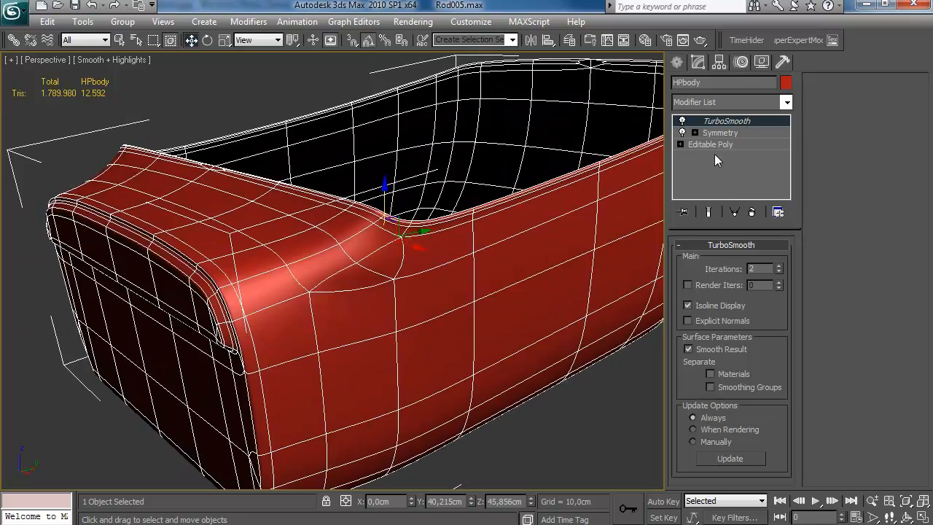
pyautogui.click(722, 133)
pyautogui.click(739, 145)
pyautogui.keyDown('alt'); pyautogui.moveTo(462, 284); pyautogui.dragTo(642, 221, button='middle'); pyautogui.keyUp('alt')
pyautogui.click(709, 212)
pyautogui.click(709, 212)
pyautogui.click(728, 121)
pyautogui.keyDown('alt'); pyautogui.moveTo(579, 225); pyautogui.dragTo(444, 296, button='middle'); pyautogui.keyUp('alt')
pyautogui.scroll(2, 445, 296)
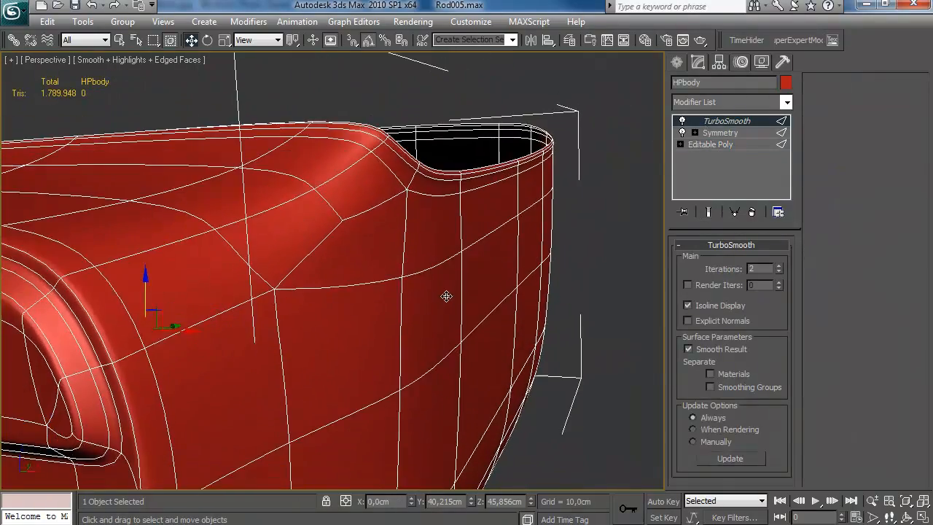
# Step: Connect the vertices on the side of the cowl near the cockpit corner in the base mesh, with the smoothed result displayed
pyautogui.click(717, 146)
pyautogui.press('F4')
pyautogui.click(709, 212)
pyautogui.keyDown('alt'); pyautogui.moveTo(594, 241); pyautogui.dragTo(407, 188, button='middle'); pyautogui.keyUp('alt')
pyautogui.press('1')
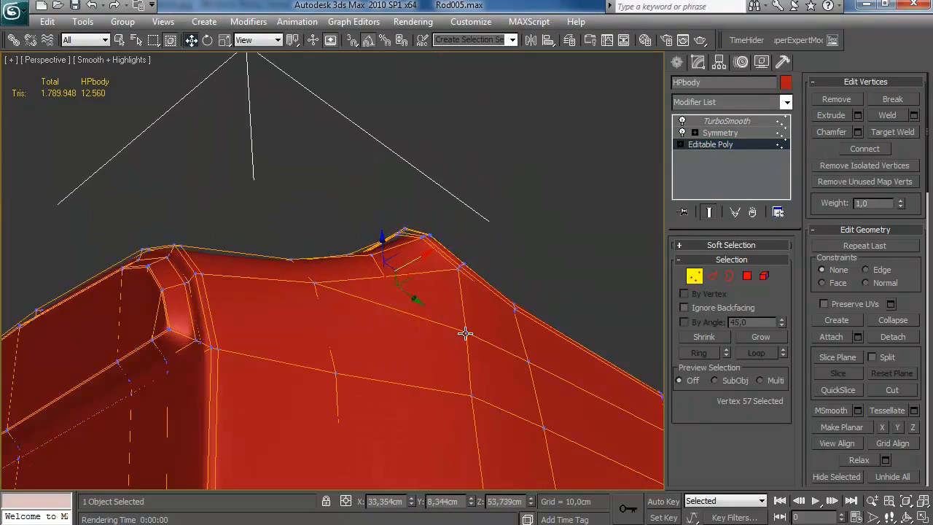
pyautogui.click(862, 151)
pyautogui.keyDown('alt'); pyautogui.moveTo(467, 321); pyautogui.dragTo(503, 292, button='middle'); pyautogui.keyUp('alt')
pyautogui.click(698, 282)
pyautogui.click(566, 302)
# Step: Set the body's Symmetry weld threshold to 0.07 cm
pyautogui.moveTo(394, 328)
pyautogui.keyDown('alt'); pyautogui.mouseDown(button='middle')
pyautogui.moveTo(462, 351)
pyautogui.moveTo(411, 335)
pyautogui.moveTo(506, 333)
pyautogui.moveTo(442, 321)
pyautogui.moveTo(446, 329)
pyautogui.moveTo(353, 356)
pyautogui.moveTo(379, 369)
pyautogui.moveTo(406, 335)
pyautogui.mouseUp(button='middle'); pyautogui.keyUp('alt')
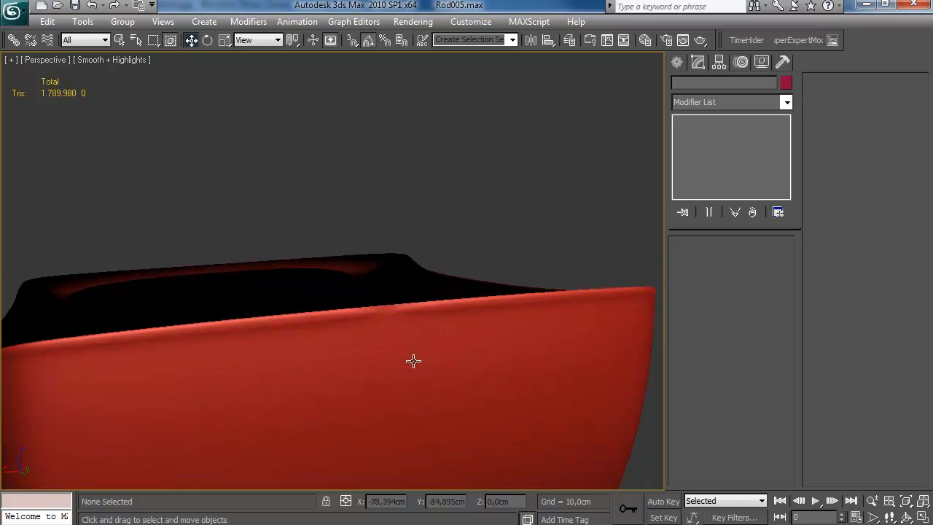
pyautogui.click(406, 336)
pyautogui.click(720, 133)
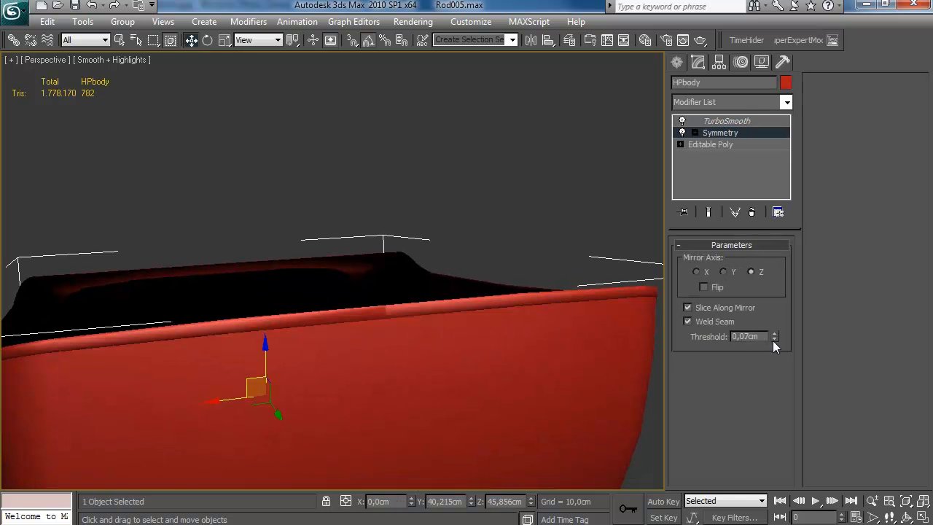
# Step: Set the constraint to None and align the rear rim's centre-line edge to X 0
pyautogui.click(718, 144)
pyautogui.click(748, 276)
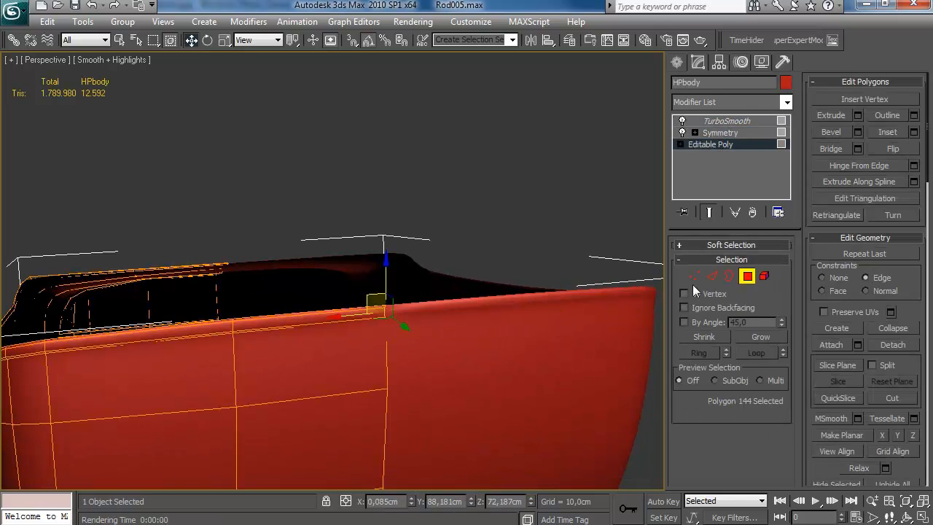
pyautogui.click(713, 276)
pyautogui.click(386, 312)
pyautogui.keyDown('alt'); pyautogui.moveTo(452, 325); pyautogui.dragTo(494, 334, button='middle'); pyautogui.keyUp('alt')
pyautogui.scroll(3, 507, 350)
pyautogui.moveTo(436, 318); pyautogui.dragTo(430, 322)
pyautogui.click(823, 302)
pyautogui.rightClick(413, 502)
pyautogui.press('2')
pyautogui.click(561, 162)
# Step: Display the edged faces and select the body to examine its lower front corner
pyautogui.scroll(-8, 474, 263)
pyautogui.keyDown('alt'); pyautogui.moveTo(446, 285); pyautogui.dragTo(537, 242, button='middle'); pyautogui.keyUp('alt')
pyautogui.scroll(3, 537, 241)
pyautogui.press('F4')
pyautogui.click(417, 327)
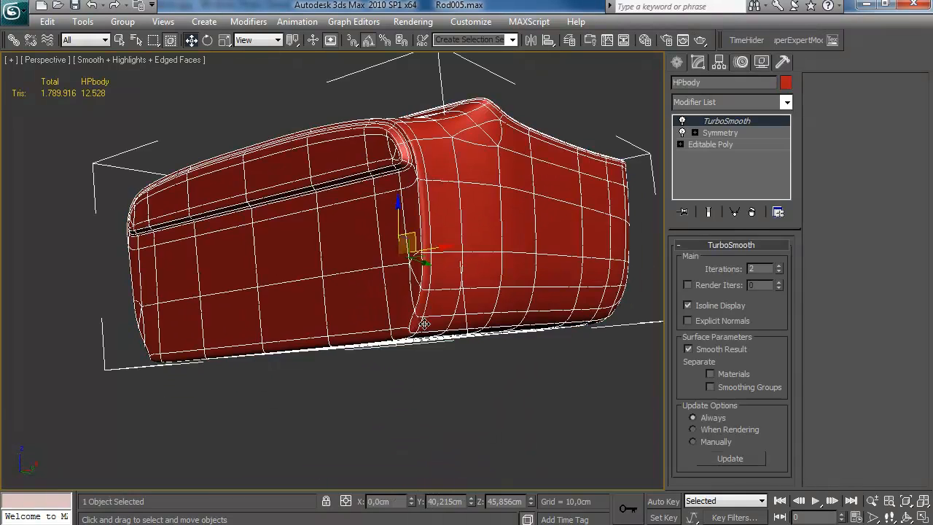
# Step: Select two vertices beside the lower front corner in the base mesh and examine the smoothed body without edged faces
pyautogui.click(711, 145)
pyautogui.scroll(5, 510, 253)
pyautogui.keyDown('alt'); pyautogui.moveTo(483, 283); pyautogui.dragTo(475, 366, button='middle'); pyautogui.keyUp('alt')
pyautogui.click(694, 276)
pyautogui.click(492, 268)
pyautogui.keyDown('ctrl'); pyautogui.click(498, 263); pyautogui.keyUp('ctrl')
pyautogui.click(691, 278)
pyautogui.click(633, 302)
pyautogui.scroll(-5, 557, 321)
pyautogui.click(476, 366)
pyautogui.press('F4')
pyautogui.scroll(5, 442, 381)
pyautogui.click(724, 144)
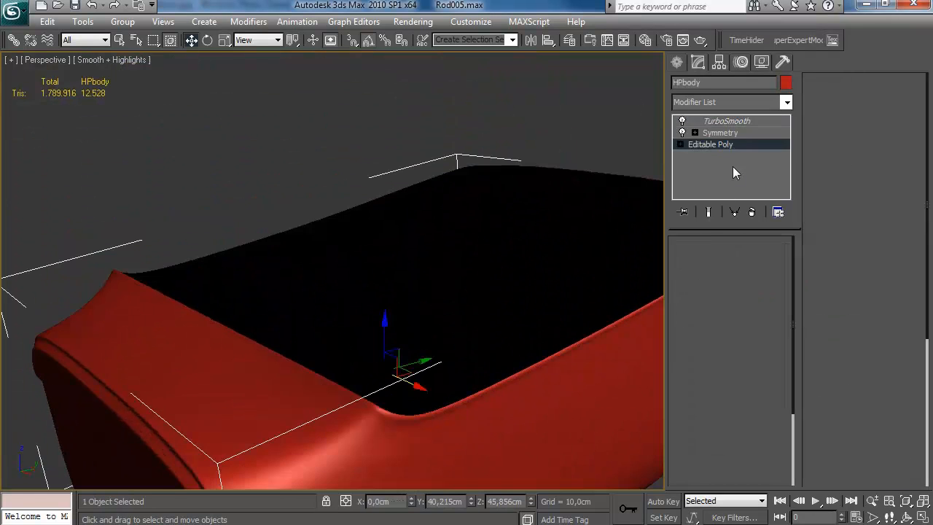
# Step: Delete the stray polygon at the centre-line end of the cowl's cockpit rim in the base mesh
pyautogui.press('F4')
pyautogui.moveTo(442, 404); pyautogui.dragTo(423, 397, button='middle')
pyautogui.hotkey('alt', 'l')
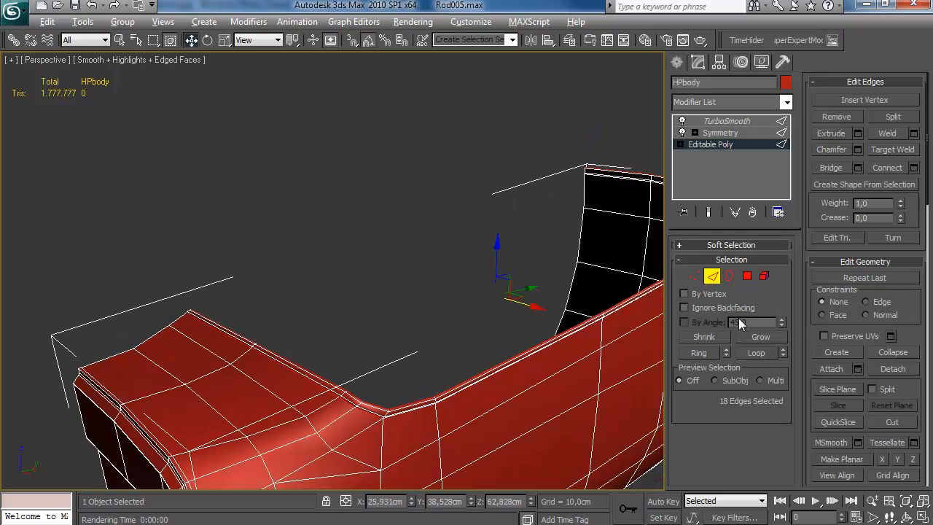
pyautogui.keyDown('alt'); pyautogui.moveTo(479, 330); pyautogui.dragTo(649, 258, button='middle'); pyautogui.keyUp('alt')
pyautogui.press('4')
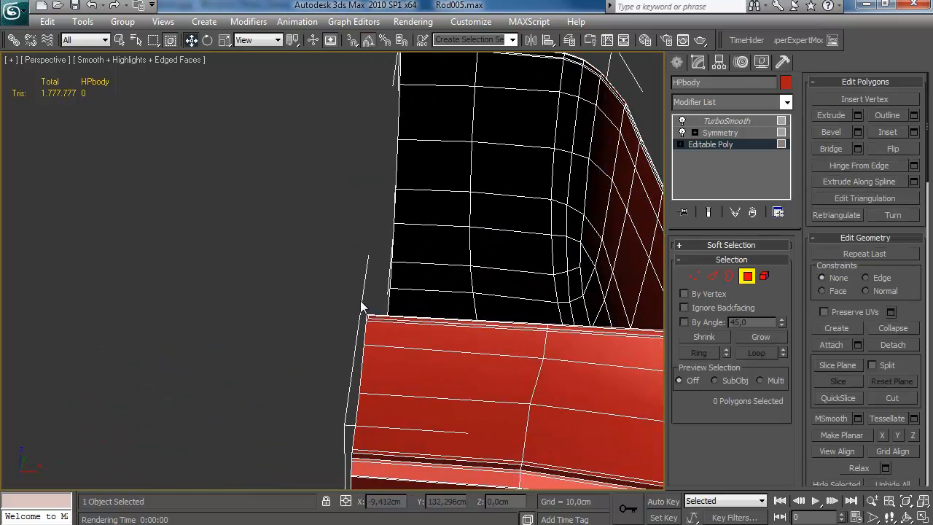
pyautogui.press('2')
pyautogui.scroll(2, 418, 314)
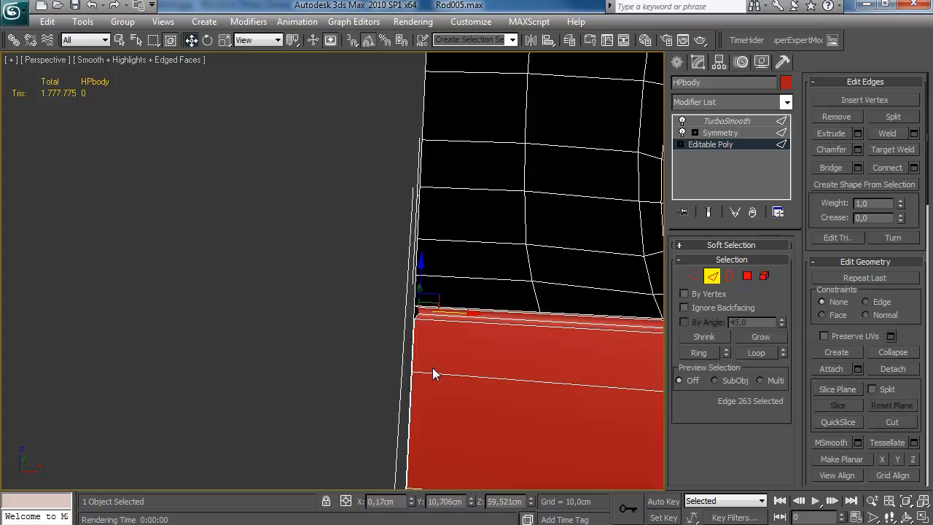
# Step: Extrude the 13-edge loop along the inner side of the cockpit rim to form a narrow lip
pyautogui.click(713, 273)
pyautogui.click(712, 276)
pyautogui.click(568, 311)
pyautogui.hotkey('alt', 'l')
pyautogui.keyDown('alt'); pyautogui.moveTo(522, 275); pyautogui.dragTo(388, 358, button='middle'); pyautogui.keyUp('alt')
pyautogui.scroll(-5, 389, 357)
pyautogui.keyDown('alt'); pyautogui.moveTo(478, 258); pyautogui.dragTo(609, 274, button='middle'); pyautogui.keyUp('alt')
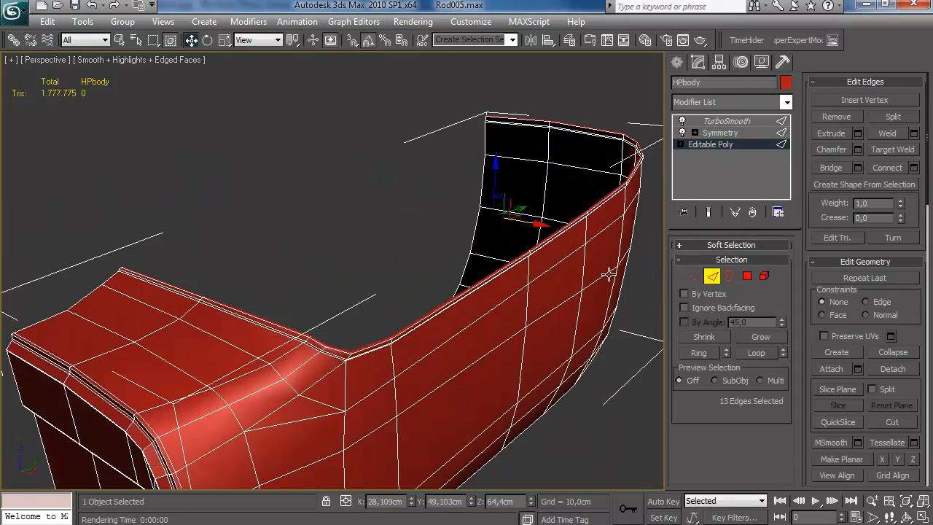
pyautogui.click(857, 133)
pyautogui.moveTo(735, 358); pyautogui.dragTo(715, 449)
pyautogui.moveTo(714, 516); pyautogui.dragTo(713, 504)
pyautogui.keyDown('alt'); pyautogui.moveTo(460, 372); pyautogui.dragTo(254, 328, button='middle'); pyautogui.keyUp('alt')
pyautogui.keyDown('alt'); pyautogui.moveTo(253, 328); pyautogui.dragTo(435, 319, button='middle'); pyautogui.keyUp('alt')
pyautogui.moveTo(735, 358); pyautogui.dragTo(743, 333)
pyautogui.keyDown('alt'); pyautogui.moveTo(504, 324); pyautogui.dragTo(450, 272, button='middle'); pyautogui.keyUp('alt')
pyautogui.click(711, 409)
# Step: Raise the two lip edges at the cowl corner of the cockpit and nudge the neighbouring corner vertex
pyautogui.click(536, 350)
pyautogui.scroll(3, 532, 350)
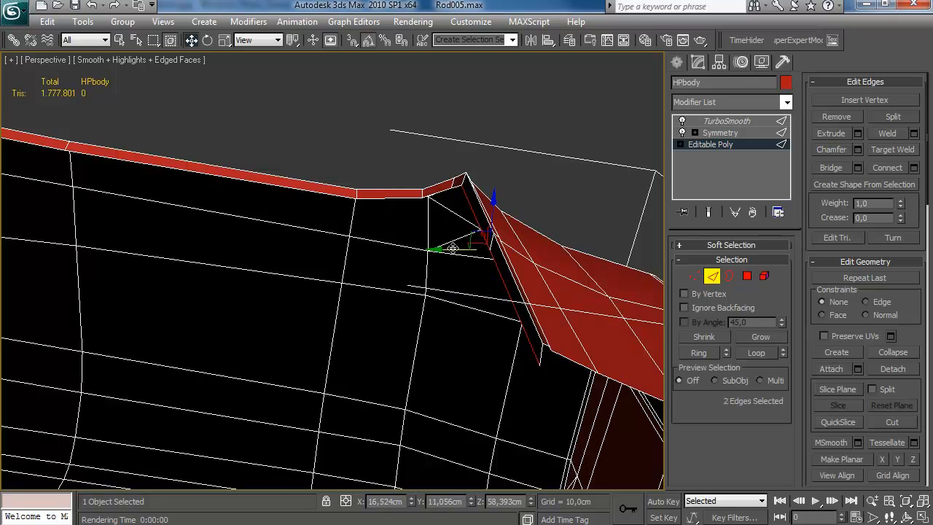
pyautogui.moveTo(493, 228); pyautogui.dragTo(493, 198)
pyautogui.keyDown('alt'); pyautogui.moveTo(493, 198); pyautogui.dragTo(308, 363, button='middle'); pyautogui.keyUp('alt')
pyautogui.press('1')
pyautogui.click(290, 381)
pyautogui.moveTo(311, 353); pyautogui.dragTo(314, 353)
pyautogui.keyDown('alt'); pyautogui.moveTo(314, 353); pyautogui.dragTo(353, 461, button='middle'); pyautogui.keyUp('alt')
pyautogui.click(306, 434)
# Step: Select the lip edges running from the cowl corner along the cockpit and raise them slightly
pyautogui.click(712, 277)
pyautogui.moveTo(477, 401); pyautogui.dragTo(446, 294, button='middle')
pyautogui.keyDown('alt'); pyautogui.click(322, 339); pyautogui.keyUp('alt')
pyautogui.keyDown('alt'); pyautogui.moveTo(322, 339); pyautogui.dragTo(368, 297, button='middle'); pyautogui.keyUp('alt')
pyautogui.keyDown('alt'); pyautogui.click(443, 253); pyautogui.keyUp('alt')
pyautogui.scroll(-4, 452, 291)
pyautogui.keyDown('alt'); pyautogui.moveTo(490, 301); pyautogui.dragTo(394, 310, button='middle'); pyautogui.keyUp('alt')
pyautogui.moveTo(394, 310); pyautogui.dragTo(342, 245, button='middle')
pyautogui.moveTo(385, 268); pyautogui.dragTo(385, 262)
# Step: Reduce the selection to five lip edges along the cockpit side and raise them about 0,25 cm
pyautogui.keyDown('alt'); pyautogui.moveTo(385, 262); pyautogui.dragTo(636, 254, button='middle'); pyautogui.keyUp('alt')
pyautogui.keyDown('alt'); pyautogui.moveTo(559, 213); pyautogui.dragTo(621, 272); pyautogui.keyUp('alt')
pyautogui.keyDown('alt'); pyautogui.moveTo(621, 271); pyautogui.dragTo(244, 357, button='middle'); pyautogui.keyUp('alt')
pyautogui.keyDown('alt'); pyautogui.click(33, 404); pyautogui.keyUp('alt')
pyautogui.keyDown('alt'); pyautogui.moveTo(171, 344); pyautogui.dragTo(204, 318, button='middle'); pyautogui.keyUp('alt')
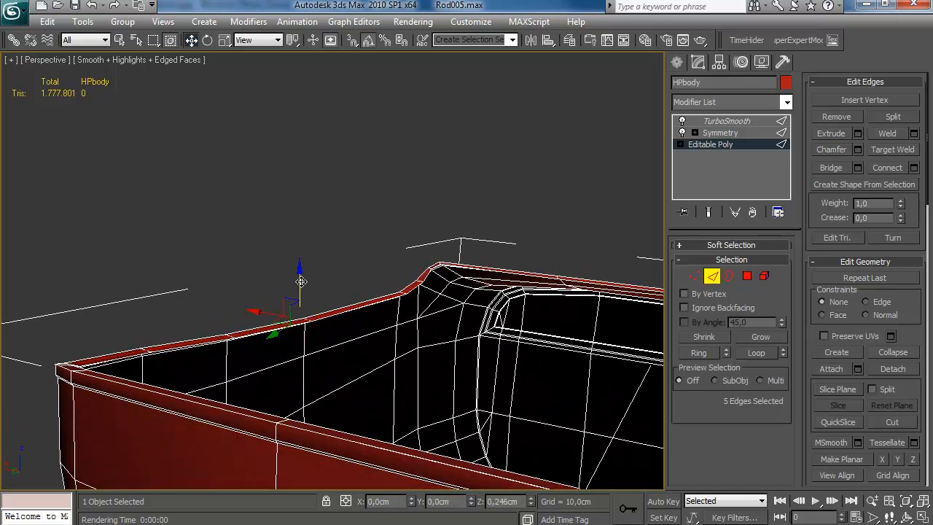
pyautogui.keyDown('alt'); pyautogui.moveTo(301, 282); pyautogui.dragTo(335, 312, button='middle'); pyautogui.keyUp('alt')
pyautogui.moveTo(478, 286); pyautogui.dragTo(525, 229, button='middle')
pyautogui.scroll(1, 525, 229)
pyautogui.scroll(-1, 520, 234)
pyautogui.keyDown('alt'); pyautogui.moveTo(579, 278); pyautogui.dragTo(418, 331, button='middle'); pyautogui.keyUp('alt')
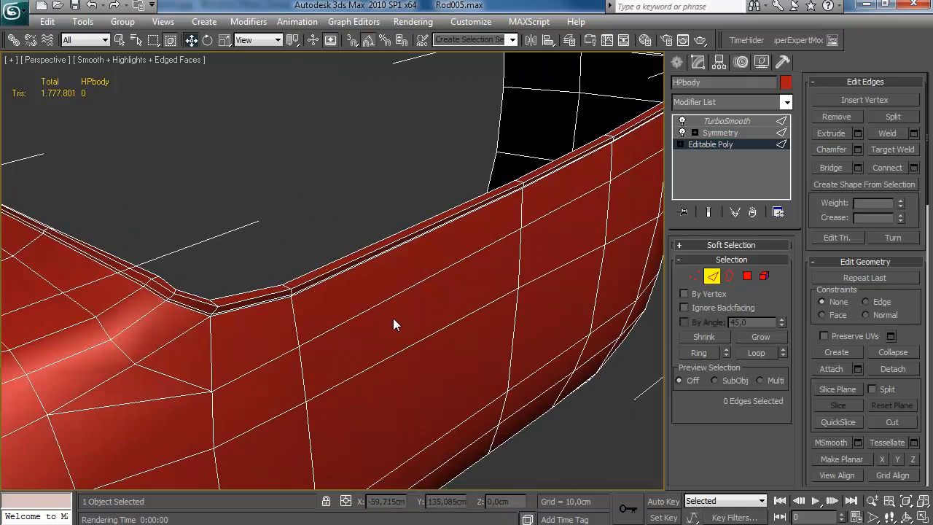
# Step: Nudge the rim vertex at the cockpit corner and check the smoothed rim without edged faces
pyautogui.click(694, 276)
pyautogui.click(159, 275)
pyautogui.moveTo(172, 262); pyautogui.dragTo(173, 261)
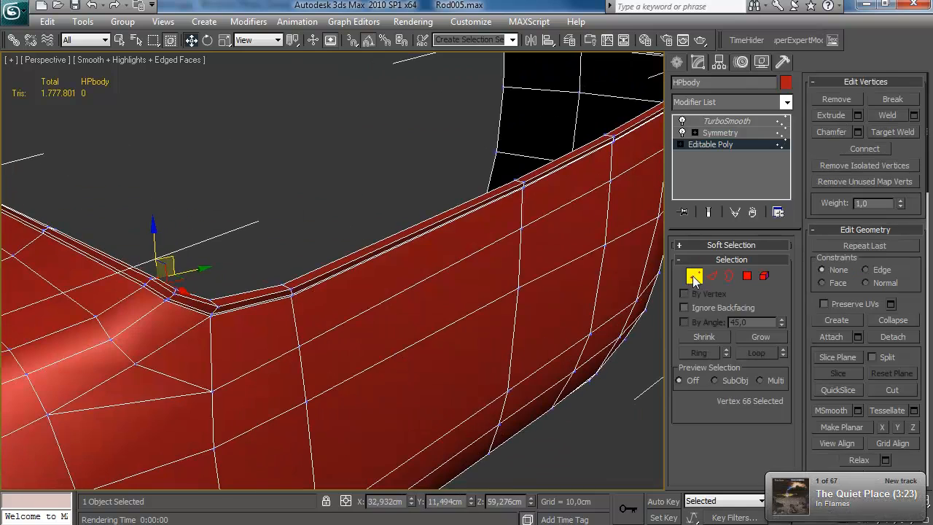
pyautogui.click(691, 278)
pyautogui.click(726, 122)
pyautogui.press('F4')
pyautogui.scroll(-5, 481, 350)
pyautogui.keyDown('alt'); pyautogui.moveTo(436, 329); pyautogui.dragTo(462, 335, button='middle'); pyautogui.keyUp('alt')
pyautogui.scroll(5, 462, 332)
pyautogui.press('F4')
# Step: Remove the surplus edge loop along the cockpit rim in the base mesh and check the smoothed body
pyautogui.click(722, 132)
pyautogui.click(711, 144)
pyautogui.click(713, 275)
pyautogui.scroll(5, 358, 358)
pyautogui.moveTo(358, 358); pyautogui.dragTo(264, 294, button='middle')
pyautogui.scroll(-4, 345, 356)
pyautogui.click(329, 208)
pyautogui.keyDown('alt'); pyautogui.moveTo(329, 208); pyautogui.dragTo(303, 221, button='middle'); pyautogui.keyUp('alt')
pyautogui.click(723, 122)
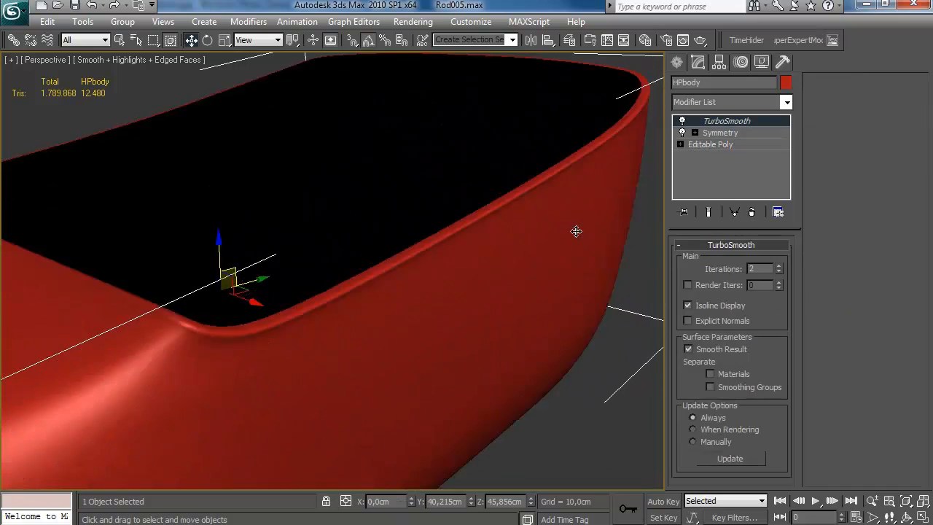
pyautogui.press('F4')
pyautogui.scroll(-4, 576, 231)
pyautogui.keyDown('alt'); pyautogui.moveTo(506, 290); pyautogui.dragTo(490, 306, button='middle'); pyautogui.keyUp('alt')
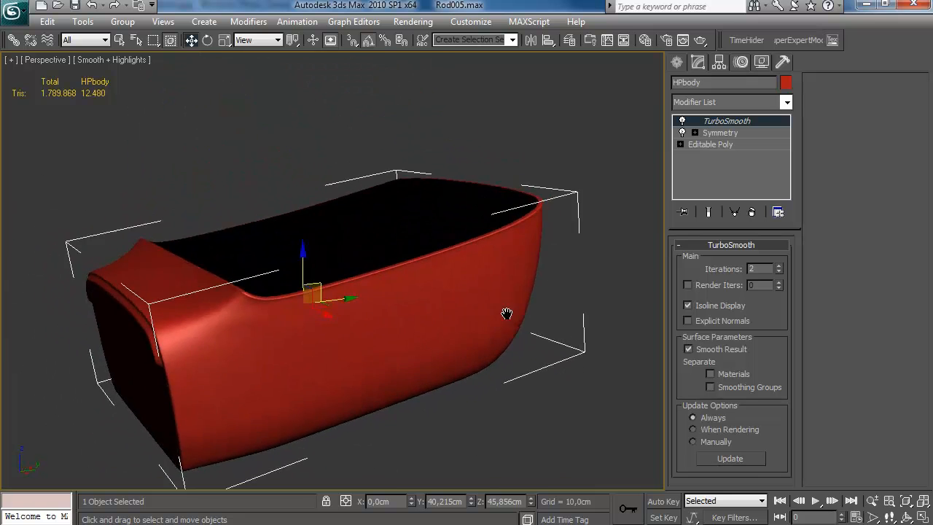
# Step: Remove the surplus edge on the cowl's side near the cockpit corner, with the smoothed result displayed, and check the body
pyautogui.scroll(5, 490, 306)
pyautogui.click(710, 144)
pyautogui.click(692, 274)
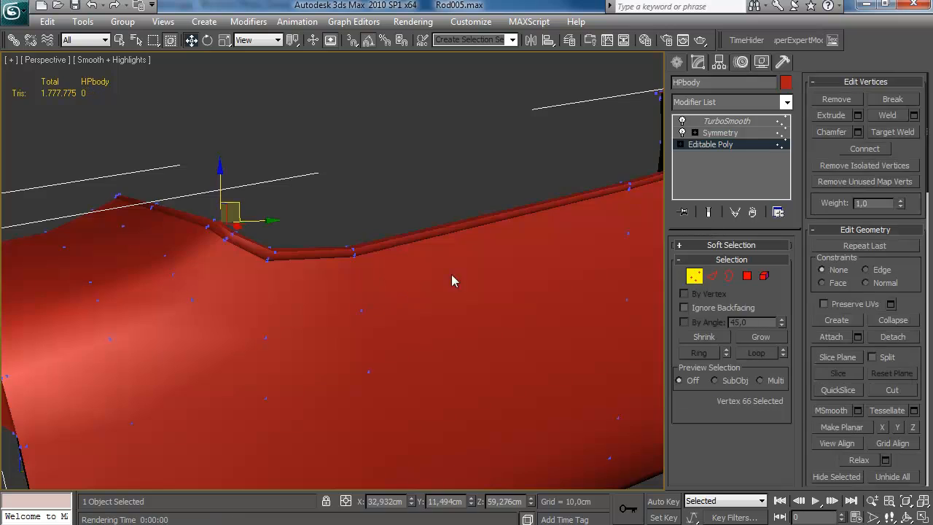
pyautogui.press('F4')
pyautogui.click(711, 213)
pyautogui.keyDown('alt'); pyautogui.moveTo(452, 299); pyautogui.dragTo(398, 226, button='middle'); pyautogui.keyUp('alt')
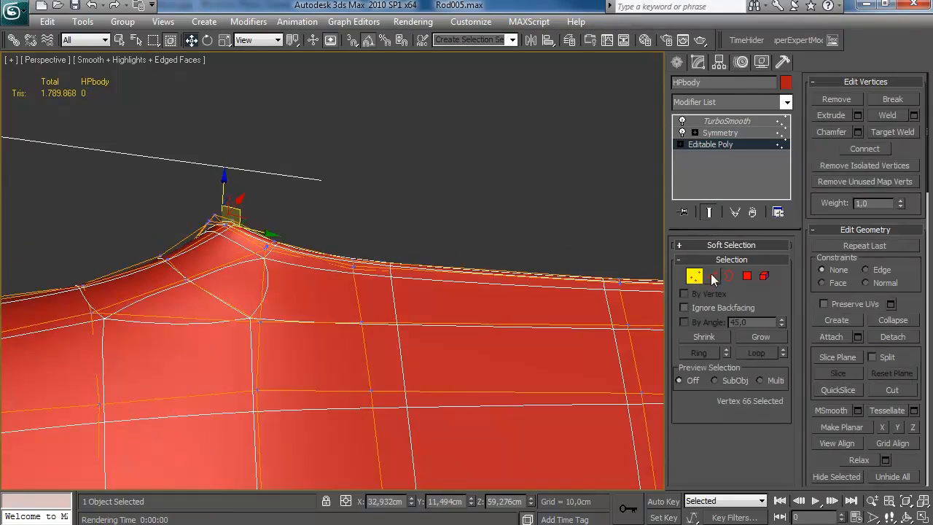
pyautogui.press('2')
pyautogui.keyDown('alt'); pyautogui.moveTo(447, 282); pyautogui.dragTo(471, 263, button='middle'); pyautogui.keyUp('alt')
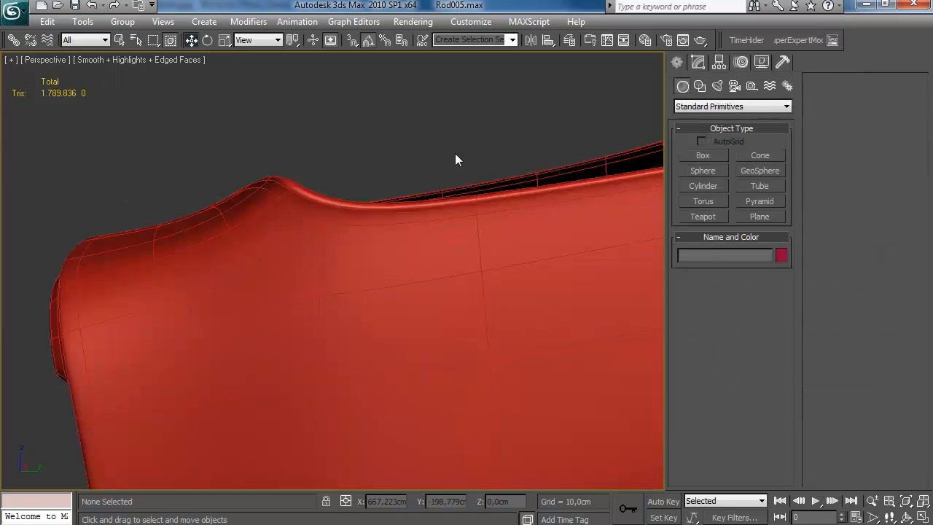
pyautogui.press('F4')
pyautogui.scroll(-4, 453, 261)
pyautogui.keyDown('alt'); pyautogui.moveTo(456, 264); pyautogui.dragTo(552, 194, button='middle'); pyautogui.keyUp('alt')
pyautogui.scroll(-3, 450, 261)
pyautogui.scroll(3, 459, 282)
pyautogui.press('F4')
# Step: Extrude the cockpit rim's rear and side edges, excluding the cowl, by about 0,75 cm with a base width of 0 cm
pyautogui.click(566, 240)
pyautogui.click(699, 63)
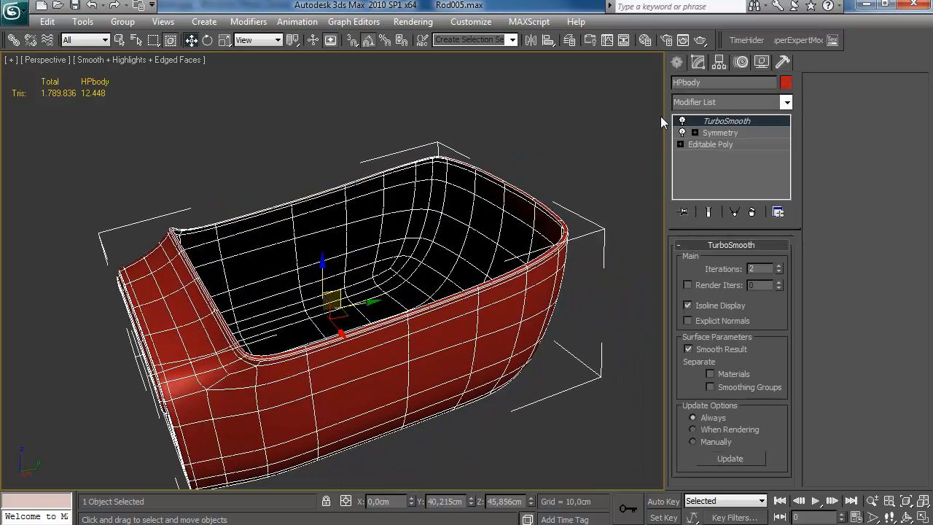
pyautogui.click(717, 145)
pyautogui.press('2')
pyautogui.keyDown('alt'); pyautogui.moveTo(560, 258); pyautogui.dragTo(565, 286, button='middle'); pyautogui.keyUp('alt')
pyautogui.click(708, 213)
pyautogui.click(552, 228)
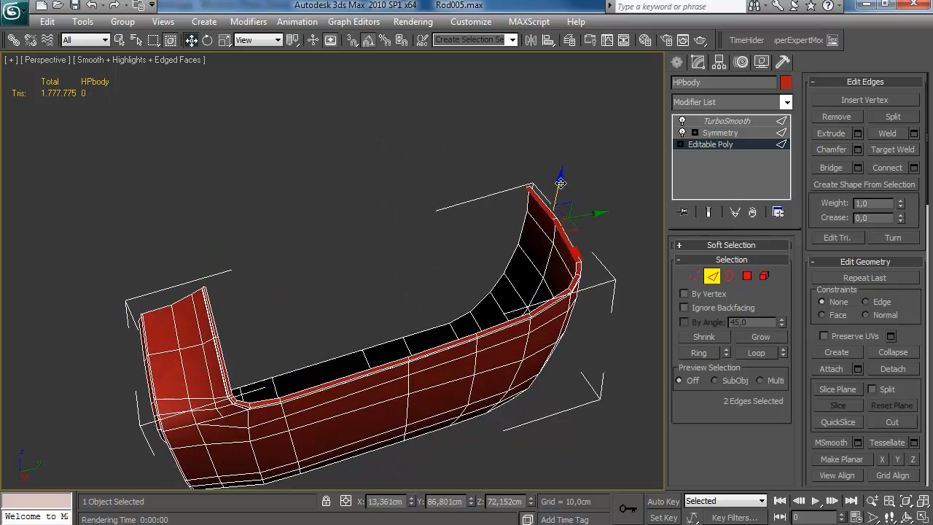
pyautogui.hotkey('alt', 'l')
pyautogui.keyDown('alt'); pyautogui.moveTo(303, 318); pyautogui.dragTo(191, 288, button='middle'); pyautogui.keyUp('alt')
pyautogui.keyDown('alt'); pyautogui.moveTo(248, 380); pyautogui.dragTo(250, 382); pyautogui.keyUp('alt')
pyautogui.keyDown('alt'); pyautogui.moveTo(251, 383); pyautogui.dragTo(326, 394, button='middle'); pyautogui.keyUp('alt')
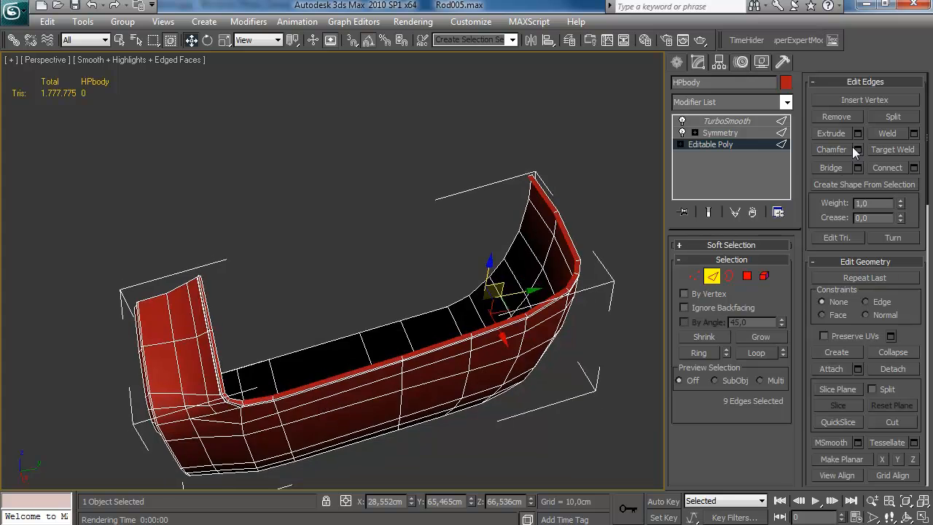
pyautogui.click(858, 134)
pyautogui.keyDown('alt'); pyautogui.moveTo(409, 329); pyautogui.dragTo(490, 306, button='middle'); pyautogui.keyUp('alt')
pyautogui.rightClick(735, 388)
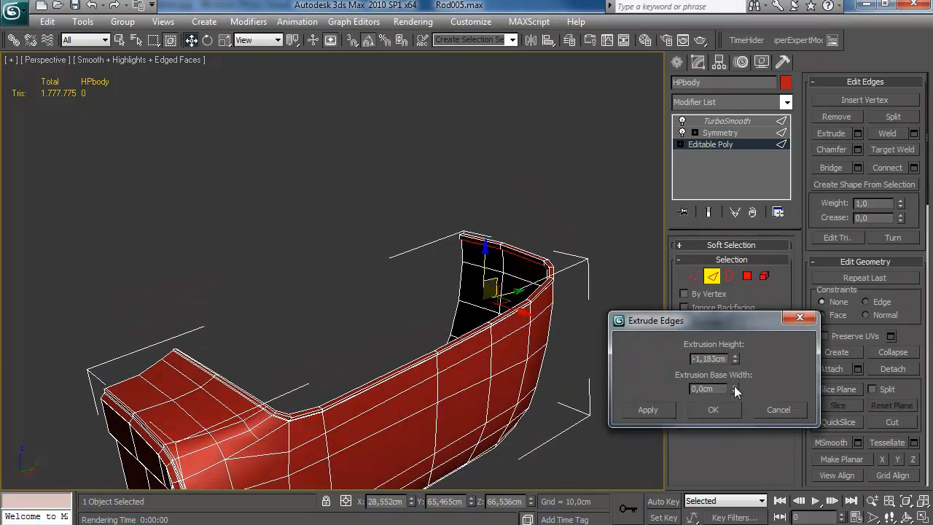
pyautogui.moveTo(733, 266); pyautogui.dragTo(697, 113)
pyautogui.moveTo(735, 358); pyautogui.dragTo(731, 295)
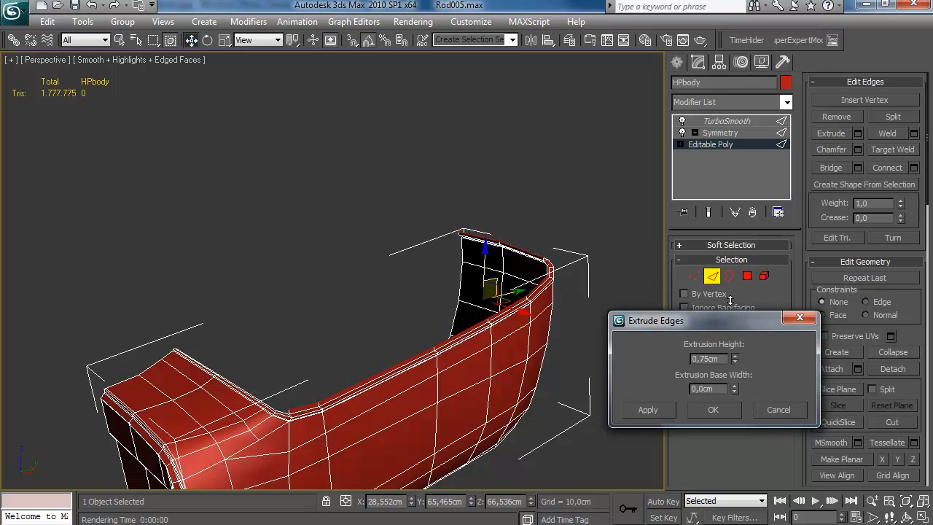
# Step: Extrude the rim edges inward by about -2,245 cm and once more downward to form the cockpit's inner wall
pyautogui.moveTo(688, 404); pyautogui.dragTo(732, 510)
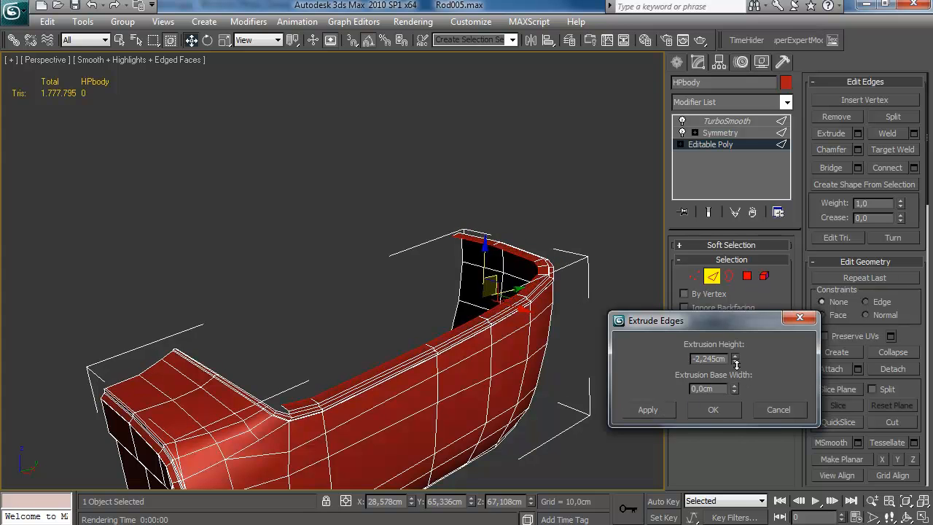
pyautogui.click(663, 409)
pyautogui.keyDown('alt'); pyautogui.moveTo(446, 366); pyautogui.dragTo(496, 298, button='middle'); pyautogui.keyUp('alt')
pyautogui.moveTo(735, 360); pyautogui.dragTo(713, 498)
pyautogui.moveTo(736, 359); pyautogui.dragTo(736, 357)
pyautogui.click(704, 413)
# Step: Reposition the vertices at the lower rear corner of the inner wall to round the corner
pyautogui.moveTo(587, 375)
pyautogui.keyDown('alt'); pyautogui.mouseDown(button='middle')
pyautogui.moveTo(605, 378)
pyautogui.moveTo(599, 387)
pyautogui.mouseUp(button='middle'); pyautogui.keyUp('alt')
pyautogui.keyDown('alt'); pyautogui.moveTo(599, 387); pyautogui.dragTo(261, 299); pyautogui.keyUp('alt')
pyautogui.moveTo(160, 287); pyautogui.dragTo(214, 275)
pyautogui.keyDown('alt'); pyautogui.moveTo(243, 291); pyautogui.dragTo(221, 321, button='middle'); pyautogui.keyUp('alt')
pyautogui.scroll(3, 221, 320)
pyautogui.keyDown('alt'); pyautogui.moveTo(299, 321); pyautogui.dragTo(353, 313, button='middle'); pyautogui.keyUp('alt')
pyautogui.click(695, 275)
pyautogui.click(216, 302)
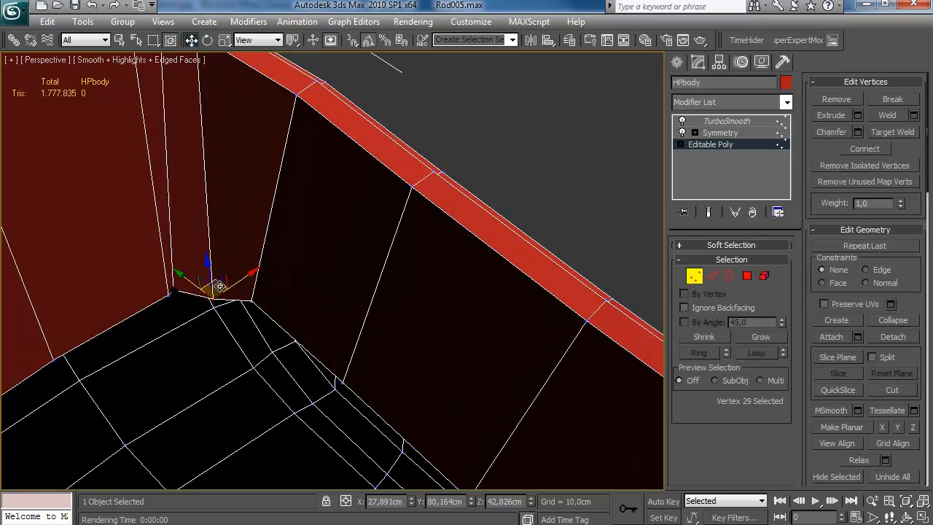
pyautogui.click(180, 292)
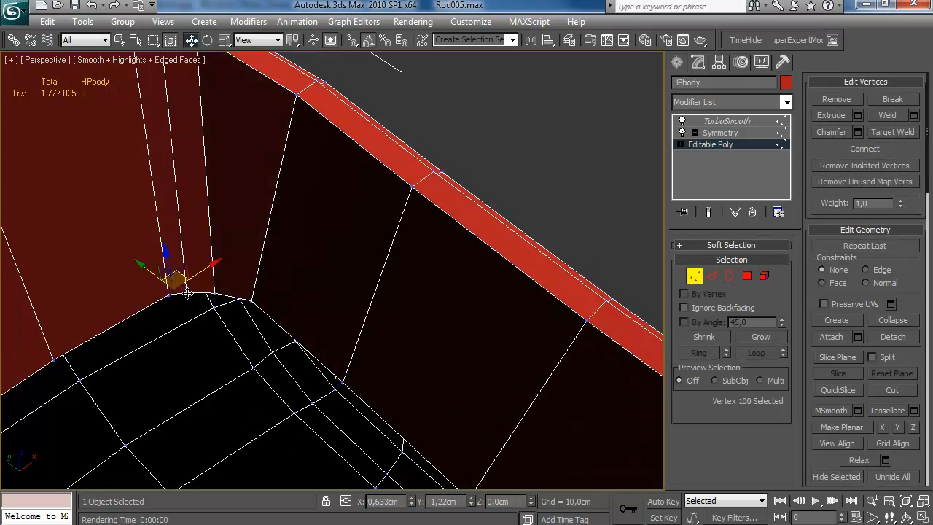
pyautogui.click(218, 296)
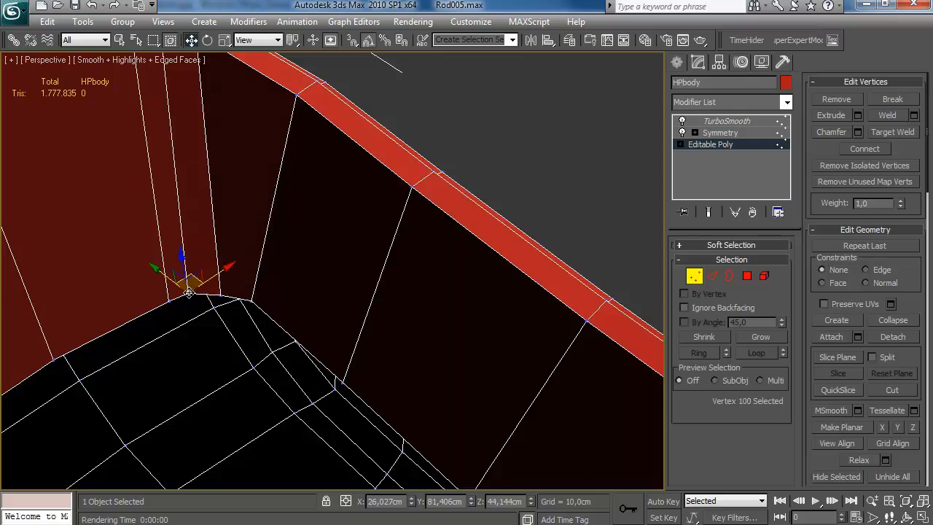
pyautogui.scroll(-8, 325, 288)
# Step: Try to detach the polygons of the extruded rim and inner wall, leaving out those on the cowl
pyautogui.press('2')
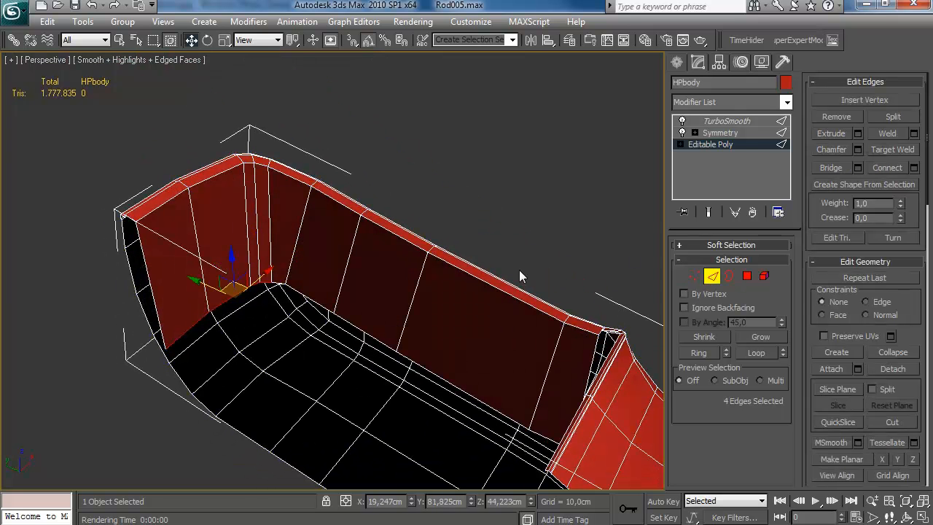
pyautogui.click(748, 275)
pyautogui.click(769, 336)
pyautogui.keyDown('alt'); pyautogui.moveTo(557, 286); pyautogui.dragTo(547, 423, button='middle'); pyautogui.keyUp('alt')
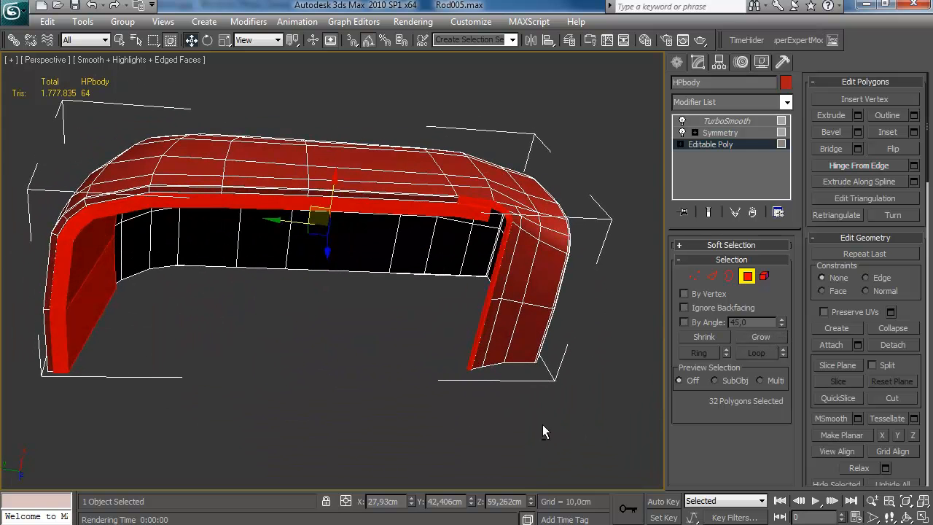
pyautogui.moveTo(481, 205); pyautogui.dragTo(478, 199)
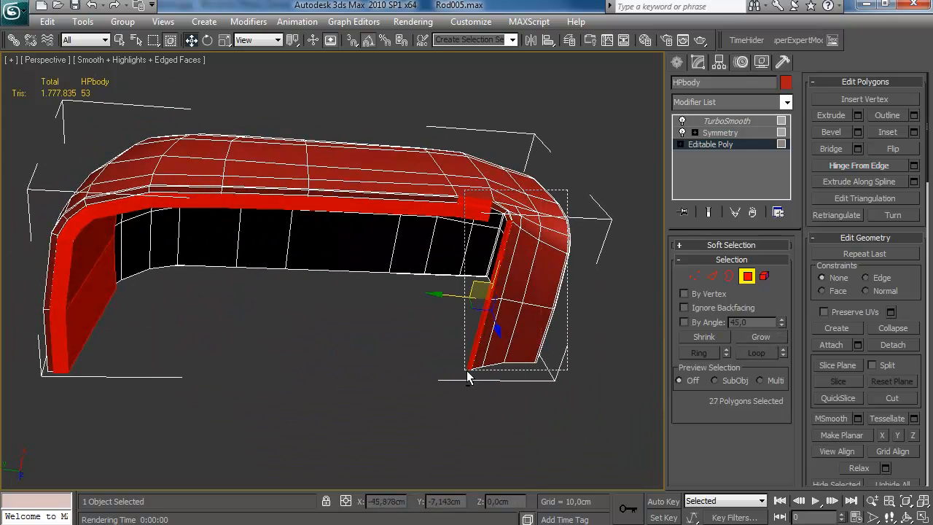
pyautogui.keyDown('alt'); pyautogui.moveTo(454, 218); pyautogui.dragTo(365, 290, button='middle'); pyautogui.keyUp('alt')
pyautogui.scroll(4, 365, 291)
pyautogui.keyDown('alt'); pyautogui.moveTo(195, 234); pyautogui.dragTo(194, 237); pyautogui.keyUp('alt')
pyautogui.keyDown('alt'); pyautogui.moveTo(292, 255); pyautogui.dragTo(438, 343, button='middle'); pyautogui.keyUp('alt')
pyautogui.moveTo(438, 342); pyautogui.dragTo(417, 310, button='middle')
pyautogui.scroll(-5, 384, 240)
pyautogui.keyDown('alt'); pyautogui.moveTo(383, 239); pyautogui.dragTo(489, 273, button='middle'); pyautogui.keyUp('alt')
pyautogui.scroll(4, 404, 304)
pyautogui.keyDown('alt'); pyautogui.click(428, 255); pyautogui.keyUp('alt')
pyautogui.click(761, 336)
pyautogui.click(893, 345)
pyautogui.press('Escape')
pyautogui.scroll(-5, 481, 188)
pyautogui.moveTo(406, 183); pyautogui.dragTo(406, 187)
pyautogui.keyDown('alt'); pyautogui.moveTo(431, 201); pyautogui.dragTo(445, 225, button='middle'); pyautogui.keyUp('alt')
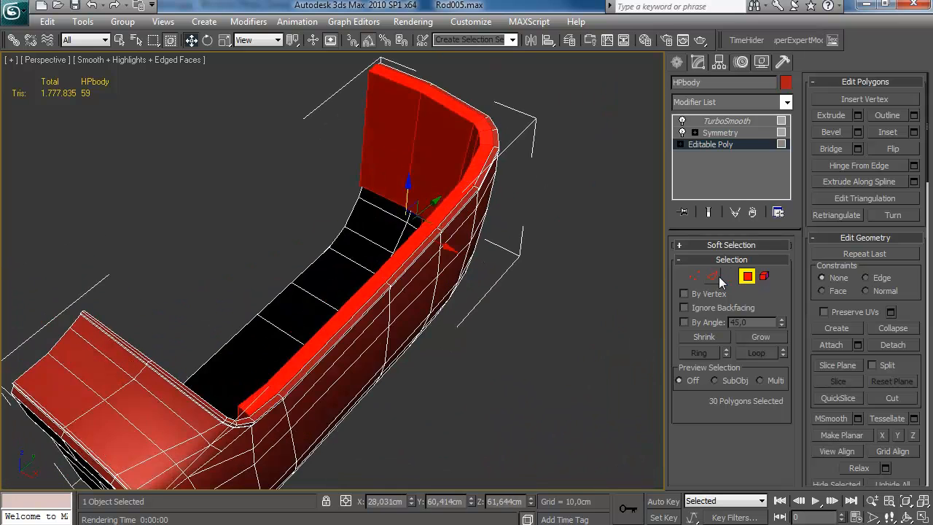
# Step: Extrude the inner wall's front end edge toward the cowl, snapping it to the body's side vertices in wireframe view
pyautogui.click(713, 276)
pyautogui.keyDown('alt'); pyautogui.moveTo(282, 390); pyautogui.dragTo(561, 356, button='middle'); pyautogui.keyUp('alt')
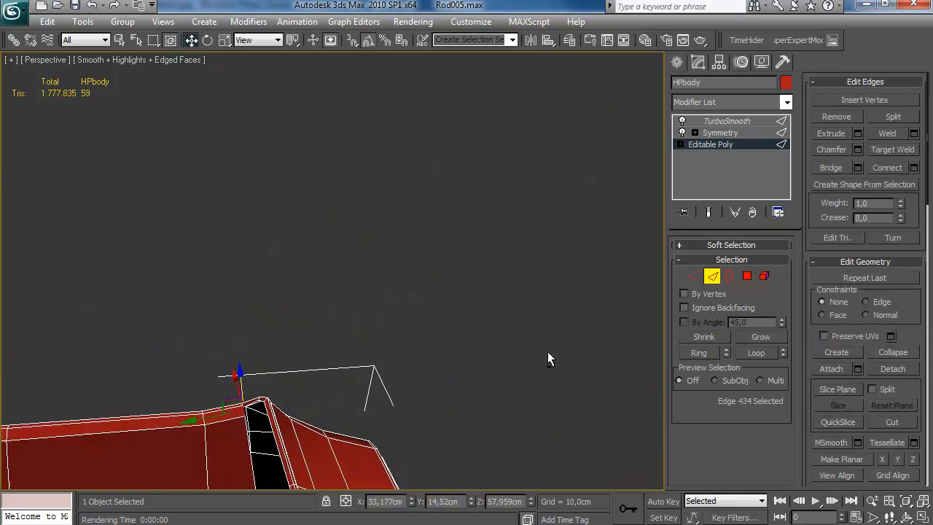
pyautogui.moveTo(452, 380); pyautogui.dragTo(561, 259, button='middle')
pyautogui.keyDown('alt'); pyautogui.moveTo(481, 245); pyautogui.dragTo(450, 337, button='middle'); pyautogui.keyUp('alt')
pyautogui.scroll(4, 415, 223)
pyautogui.press('F3')
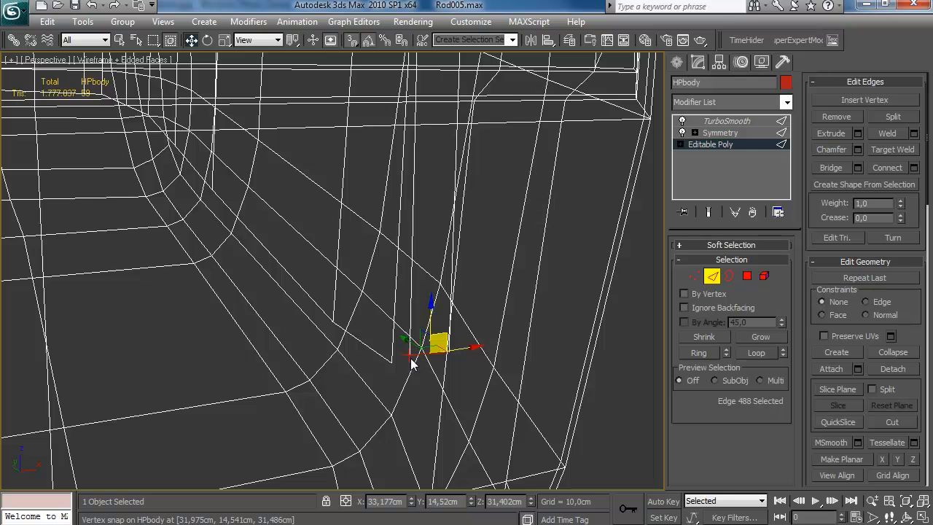
pyautogui.keyDown('alt'); pyautogui.moveTo(409, 354); pyautogui.dragTo(411, 334, button='middle'); pyautogui.keyUp('alt')
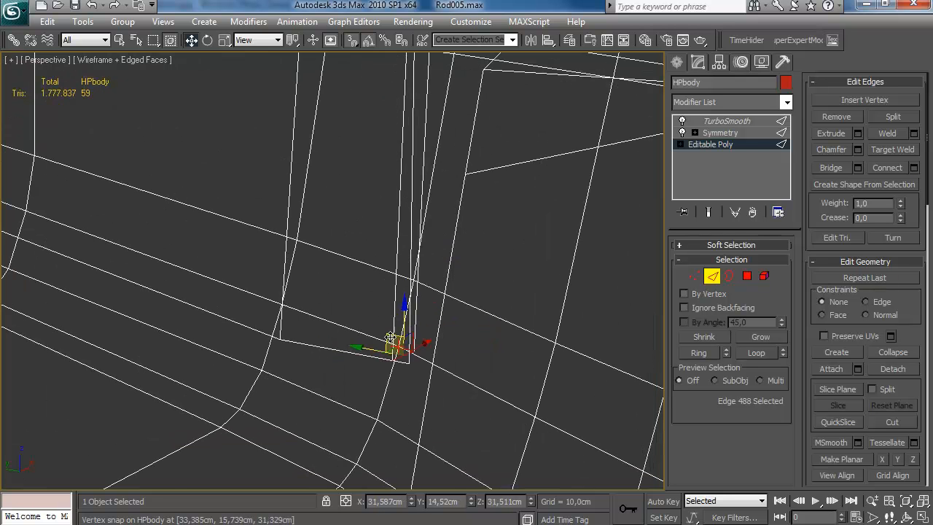
pyautogui.moveTo(392, 358); pyautogui.dragTo(431, 340)
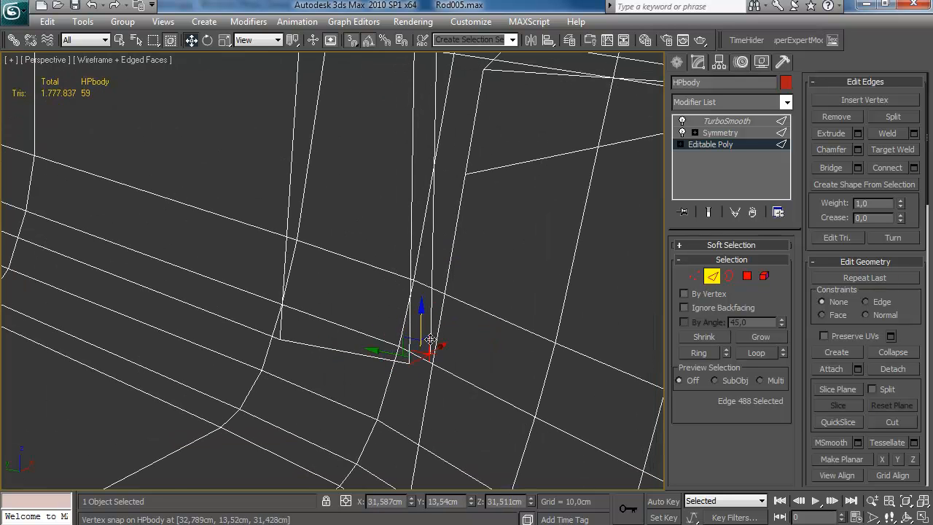
pyautogui.keyDown('ctrl'); pyautogui.click(695, 275); pyautogui.keyUp('ctrl')
# Step: Connect the edges running across the cockpit rim's top with 1 segment, pinch 0 and slide 0
pyautogui.keyDown('alt'); pyautogui.moveTo(490, 241); pyautogui.dragTo(502, 294, button='middle'); pyautogui.keyUp('alt')
pyautogui.press('2')
pyautogui.click(432, 187)
pyautogui.keyDown('alt'); pyautogui.moveTo(444, 229); pyautogui.dragTo(489, 240, button='middle'); pyautogui.keyUp('alt')
pyautogui.click(914, 167)
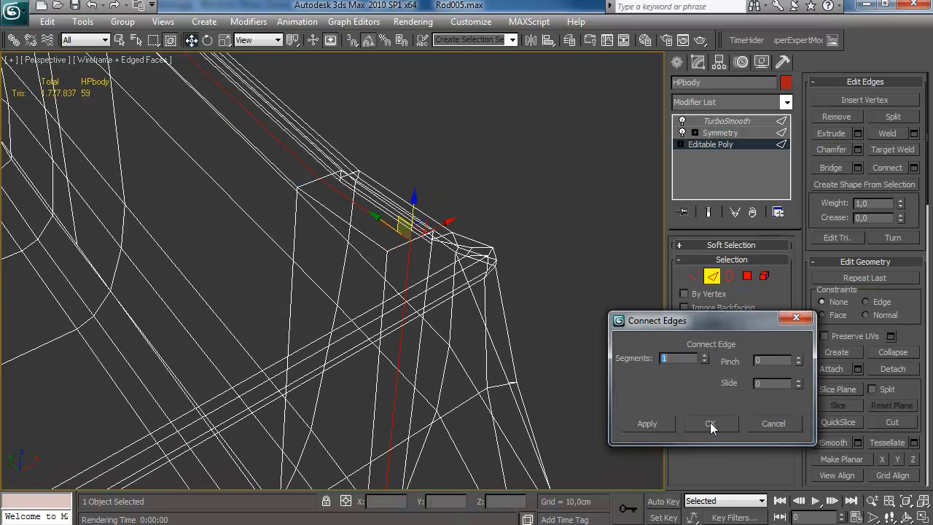
pyautogui.click(710, 422)
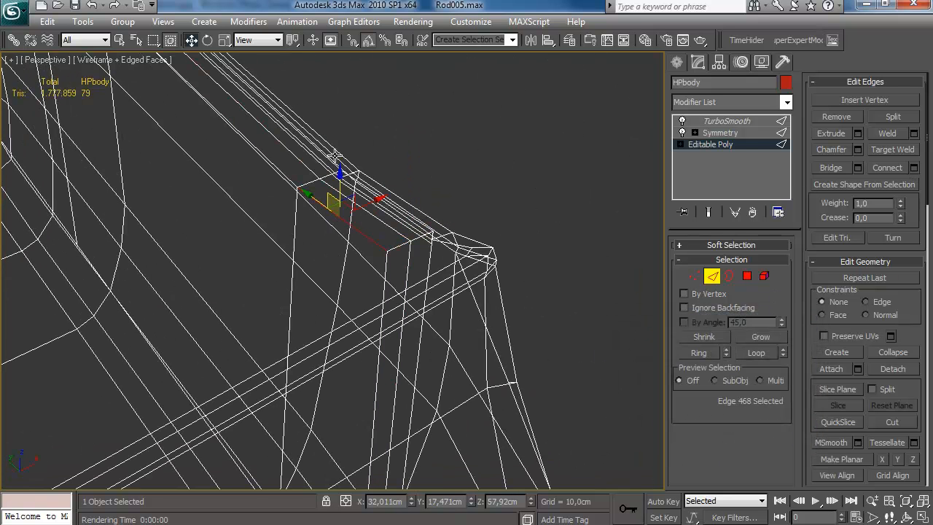
# Step: Select the edge loop along the rim and shift it slightly with the Edge constraint to shape the rim's profile
pyautogui.hotkey('alt', 'l')
pyautogui.moveTo(219, 364); pyautogui.dragTo(345, 427, button='middle')
pyautogui.scroll(-8, 344, 424)
pyautogui.scroll(6, 394, 292)
pyautogui.keyDown('alt'); pyautogui.moveTo(346, 321); pyautogui.dragTo(438, 311, button='middle'); pyautogui.keyUp('alt')
pyautogui.moveTo(458, 170); pyautogui.dragTo(458, 178)
pyautogui.moveTo(458, 178)
pyautogui.keyDown('alt'); pyautogui.mouseDown(button='middle')
pyautogui.moveTo(460, 196)
pyautogui.moveTo(438, 193)
pyautogui.mouseUp(button='middle'); pyautogui.keyUp('alt')
pyautogui.press('F3')
pyautogui.scroll(-5, 474, 248)
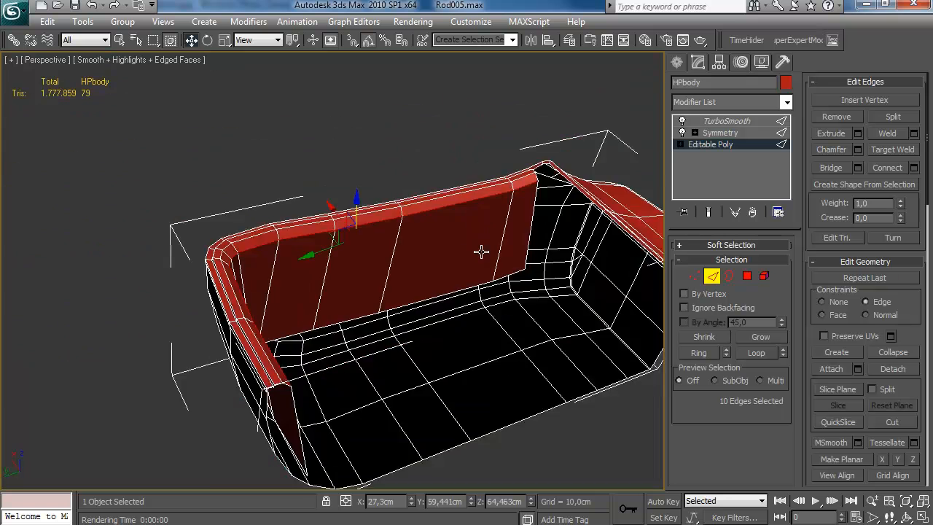
# Step: Connect the inner wall's vertical edges with 1 segment at slide 66 and adjust the new vertices at the rear corner
pyautogui.keyDown('alt'); pyautogui.moveTo(475, 254); pyautogui.dragTo(407, 213, button='middle'); pyautogui.keyUp('alt')
pyautogui.click(914, 167)
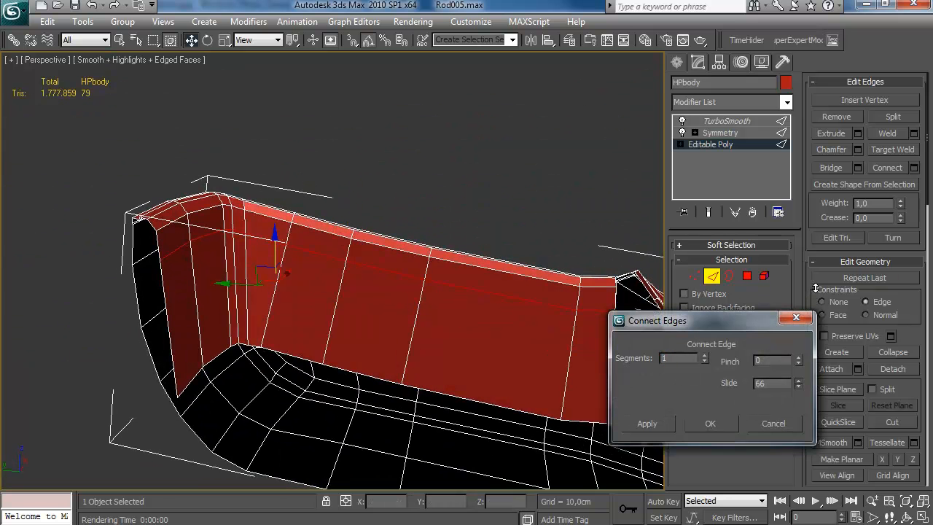
pyautogui.click(709, 427)
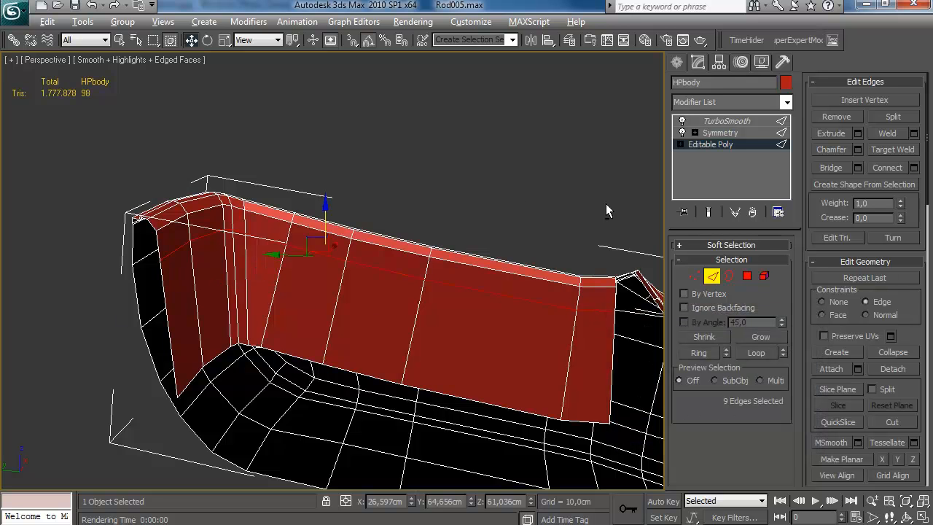
pyautogui.click(695, 275)
pyautogui.moveTo(405, 206); pyautogui.dragTo(341, 270)
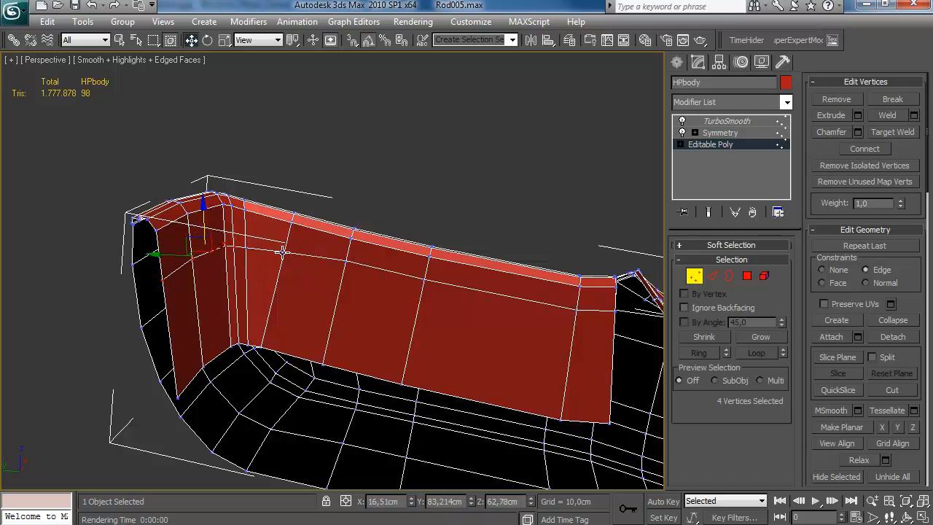
pyautogui.keyDown('alt'); pyautogui.moveTo(548, 250); pyautogui.dragTo(481, 248, button='middle'); pyautogui.keyUp('alt')
# Step: Connect the edges crossing the rim's top strip to add another edge loop around the cockpit
pyautogui.click(747, 275)
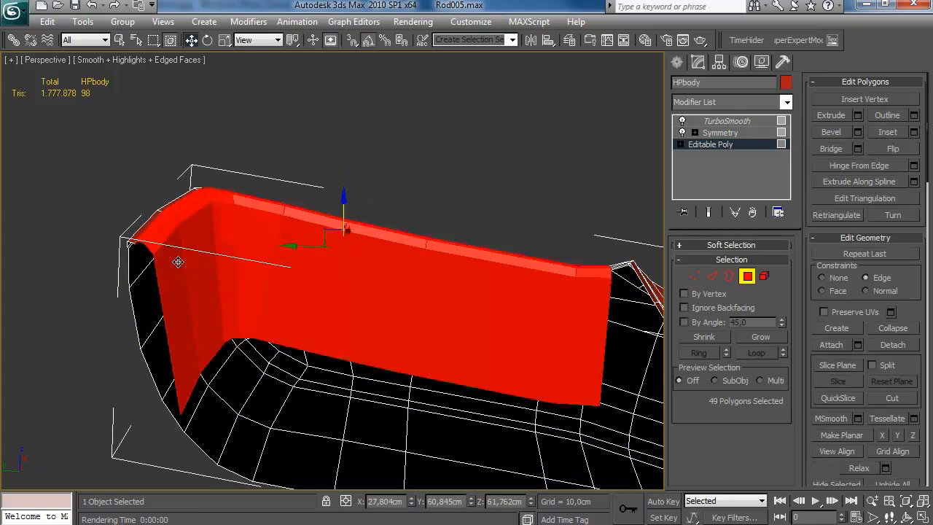
pyautogui.click(712, 276)
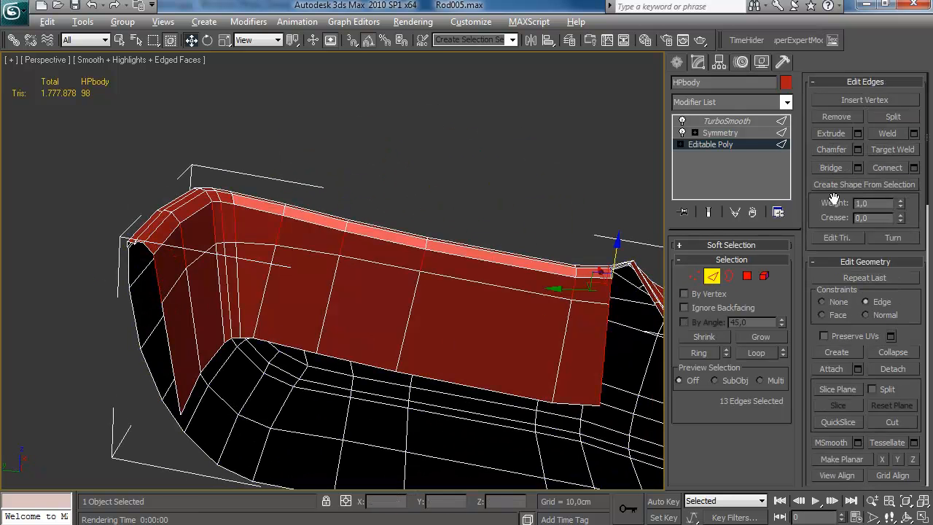
pyautogui.click(914, 167)
pyautogui.click(710, 423)
# Step: Bevel the upper strip of inner wall polygons by Local Normal with height 0,836 cm and outline amount -1,076 cm
pyautogui.click(747, 276)
pyautogui.click(857, 131)
pyautogui.keyDown('alt'); pyautogui.moveTo(430, 317); pyautogui.dragTo(468, 313, button='middle'); pyautogui.keyUp('alt')
pyautogui.click(783, 393)
pyautogui.click(777, 415)
pyautogui.click(857, 131)
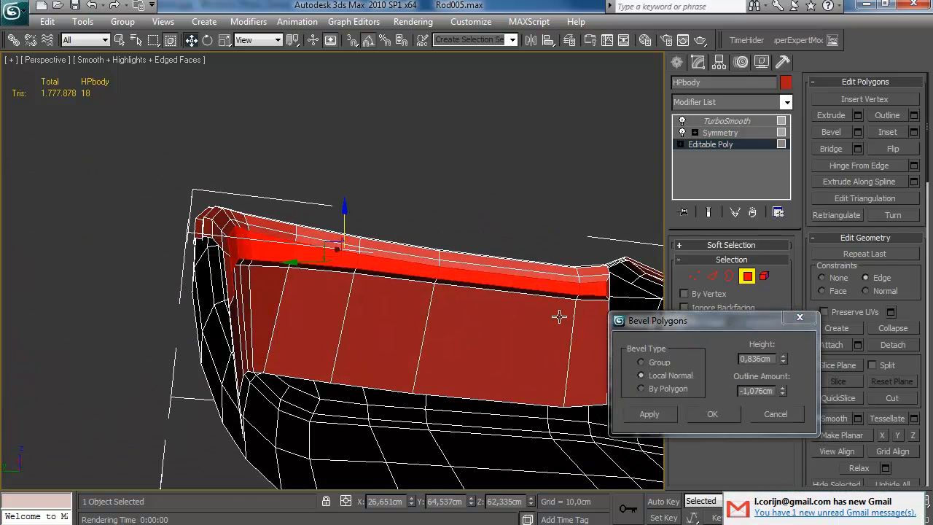
pyautogui.click(713, 414)
# Step: Delete the bevel's end-cap polygon at the rear symmetry plane
pyautogui.press('2')
pyautogui.keyDown('alt'); pyautogui.moveTo(328, 299); pyautogui.dragTo(248, 288, button='middle'); pyautogui.keyUp('alt')
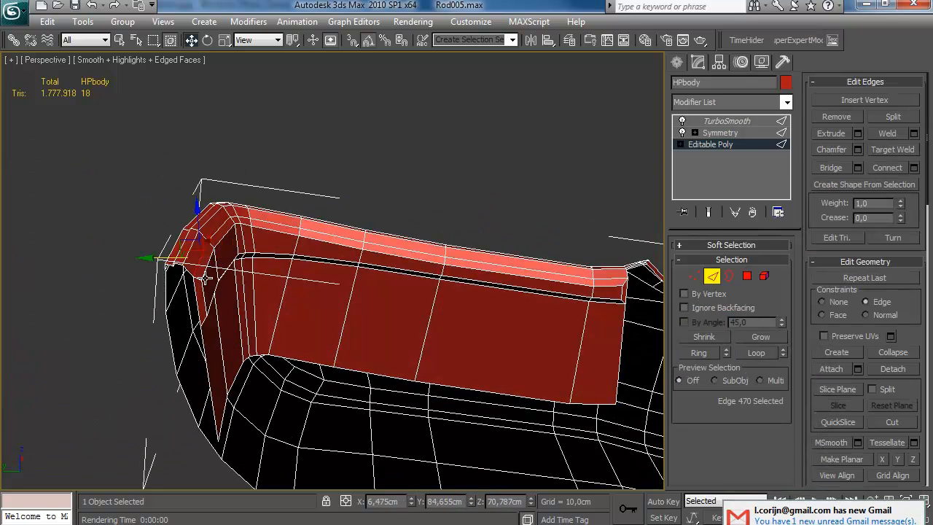
pyautogui.keyDown('alt'); pyautogui.moveTo(271, 151); pyautogui.dragTo(255, 149, button='middle'); pyautogui.keyUp('alt')
pyautogui.click(747, 276)
pyautogui.click(195, 288)
# Step: Align the bevel's open end edge at the rear with the symmetry plane at X 0 cm
pyautogui.click(712, 276)
pyautogui.keyDown('alt'); pyautogui.moveTo(240, 306); pyautogui.dragTo(166, 305, button='middle'); pyautogui.keyUp('alt')
pyautogui.click(169, 285)
pyautogui.moveTo(283, 418); pyautogui.dragTo(311, 364, button='middle')
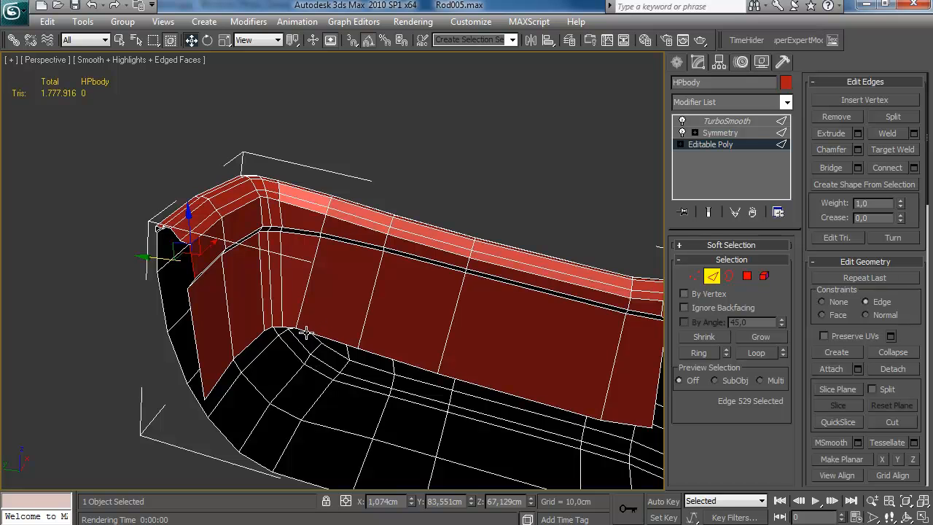
pyautogui.click(405, 477)
pyautogui.rightClick(925, 519)
pyautogui.click(804, 498)
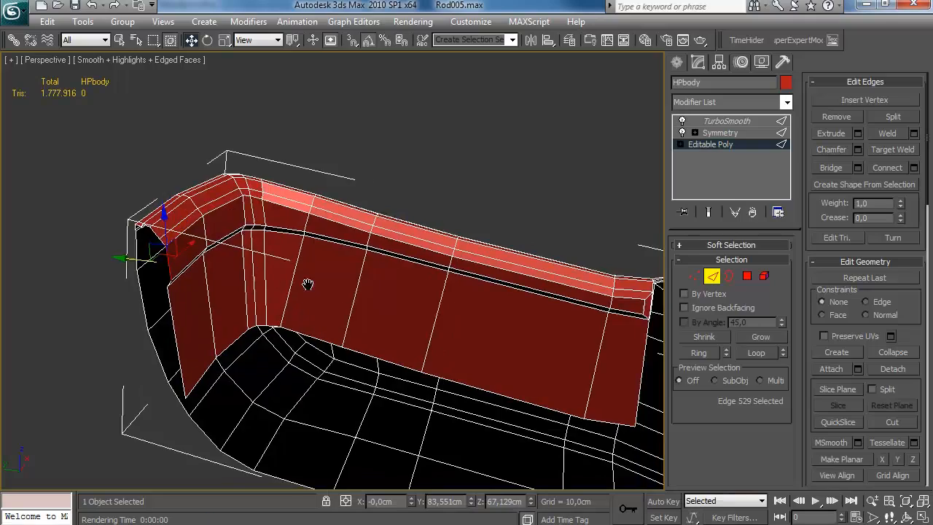
# Step: Select the edge loop along the beveled padding and raise it about 0,38 cm
pyautogui.keyDown('alt'); pyautogui.moveTo(309, 284); pyautogui.dragTo(115, 278, button='middle'); pyautogui.keyUp('alt')
pyautogui.doubleClick(114, 278)
pyautogui.keyDown('alt'); pyautogui.moveTo(219, 290); pyautogui.dragTo(540, 294, button='middle'); pyautogui.keyUp('alt')
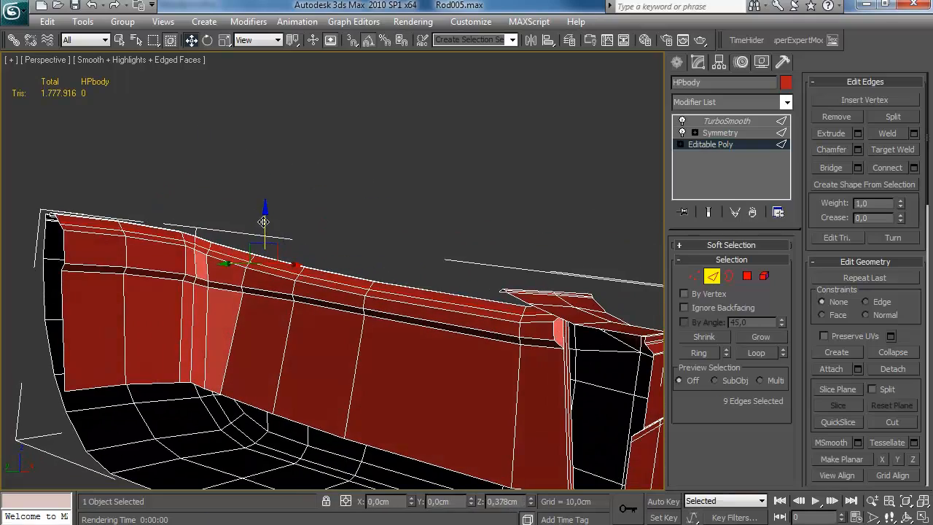
pyautogui.keyDown('alt'); pyautogui.moveTo(264, 220); pyautogui.dragTo(387, 303, button='middle'); pyautogui.keyUp('alt')
# Step: Move the inner wall's lower rear edges forward to slope the backrest, and raise the side wall's bottom edges to about Z 35,7 cm
pyautogui.press('1')
pyautogui.keyDown('alt'); pyautogui.moveTo(165, 376); pyautogui.dragTo(183, 334, button='middle'); pyautogui.keyUp('alt')
pyautogui.press('2')
pyautogui.press('q')
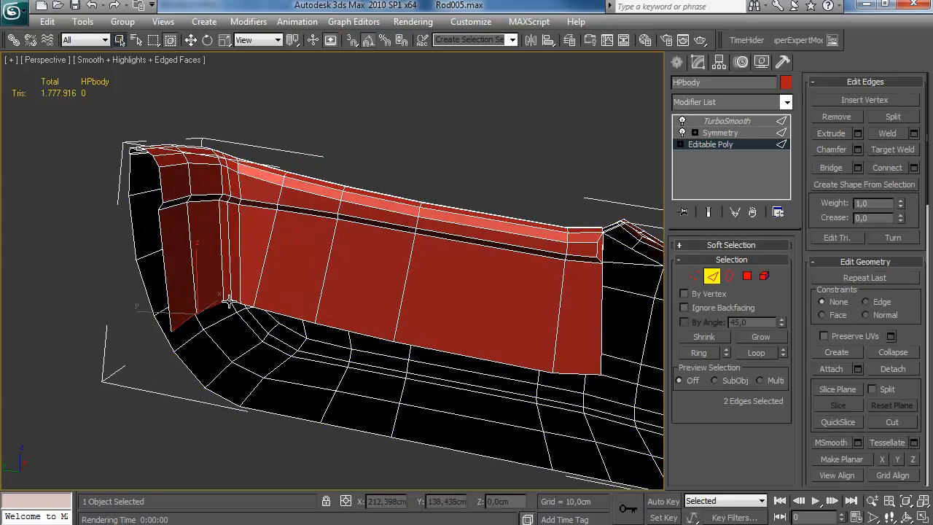
pyautogui.keyDown('ctrl'); pyautogui.click(244, 308); pyautogui.keyUp('ctrl')
pyautogui.keyDown('alt'); pyautogui.moveTo(252, 321); pyautogui.dragTo(284, 356, button='middle'); pyautogui.keyUp('alt')
pyautogui.press('w')
pyautogui.moveTo(183, 308); pyautogui.dragTo(222, 310)
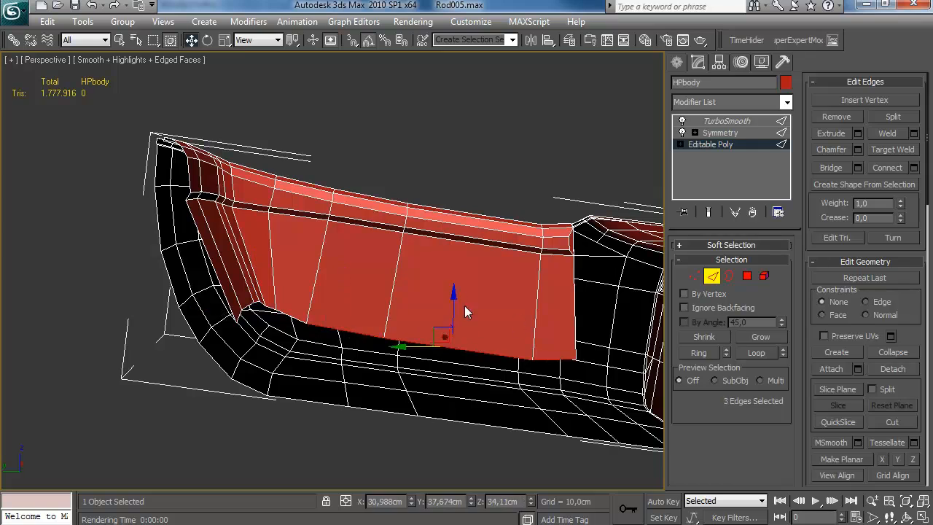
pyautogui.moveTo(454, 303); pyautogui.dragTo(455, 298)
# Step: Examine the smoothed body without edged faces and compare its cockpit padding with the T-bucket interior reference photo
pyautogui.keyDown('alt'); pyautogui.moveTo(424, 222); pyautogui.dragTo(369, 244, button='middle'); pyautogui.keyUp('alt')
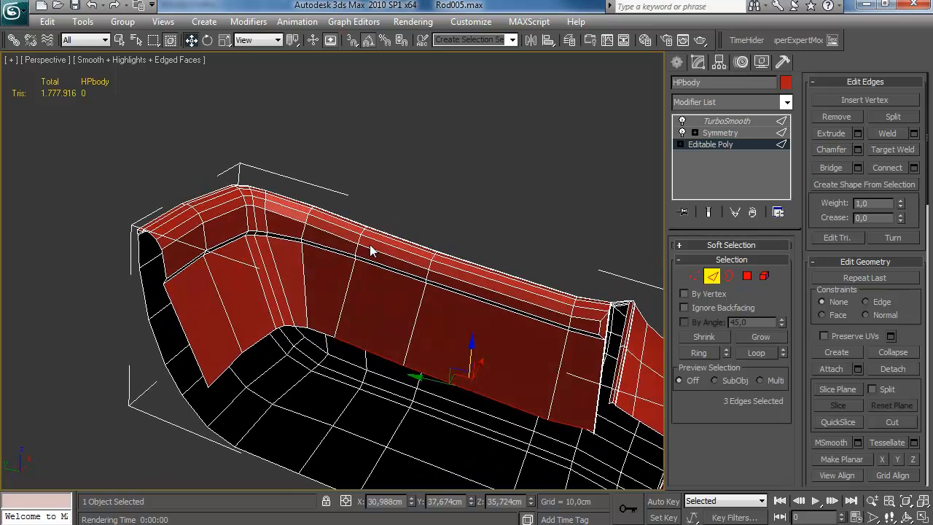
pyautogui.moveTo(448, 442); pyautogui.dragTo(449, 422, button='middle')
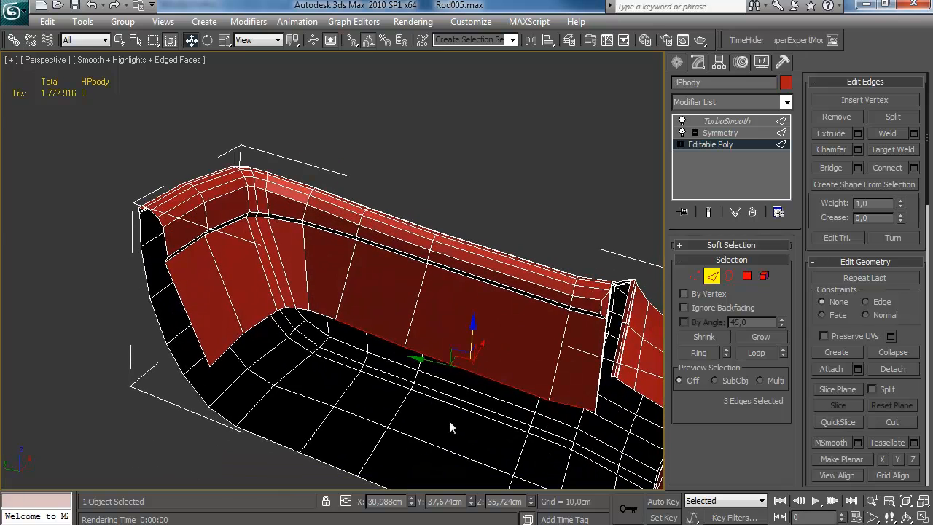
pyautogui.keyDown('alt'); pyautogui.moveTo(353, 221); pyautogui.dragTo(376, 238, button='middle'); pyautogui.keyUp('alt')
pyautogui.click(715, 277)
pyautogui.click(725, 123)
pyautogui.keyDown('alt'); pyautogui.moveTo(484, 211); pyautogui.dragTo(537, 289, button='middle'); pyautogui.keyUp('alt')
pyautogui.press('F4')
pyautogui.scroll(-4, 405, 249)
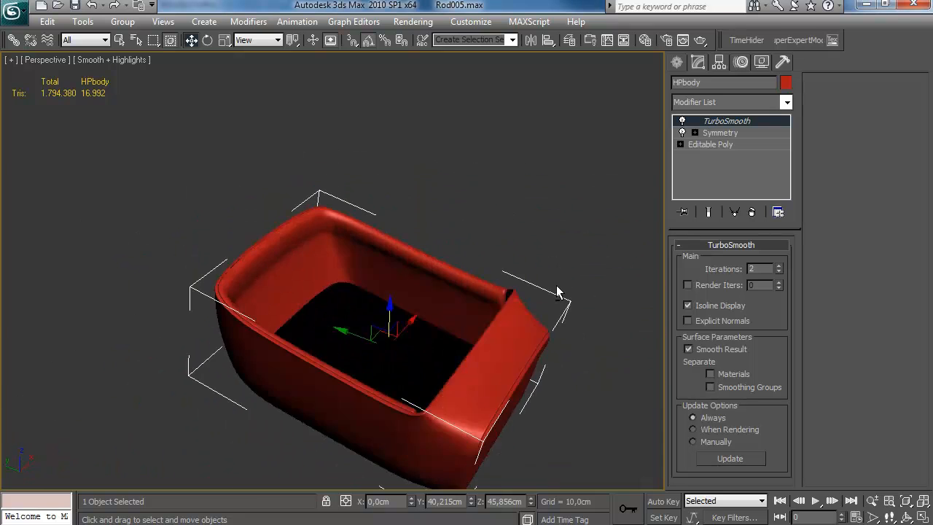
pyautogui.keyDown('alt'); pyautogui.moveTo(537, 288); pyautogui.dragTo(446, 310); pyautogui.keyUp('alt')
pyautogui.scroll(4, 445, 311)
pyautogui.scroll(-3, 445, 311)
pyautogui.keyDown('alt'); pyautogui.moveTo(445, 310); pyautogui.dragTo(401, 334, button='middle'); pyautogui.keyUp('alt')
pyautogui.hotkey('alt', 'Tab')
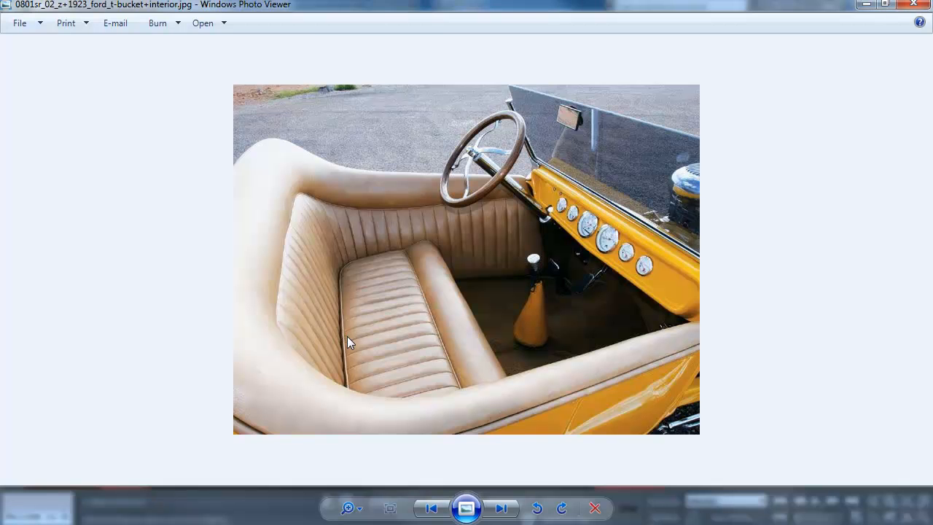
pyautogui.hotkey('alt', 'Tab')
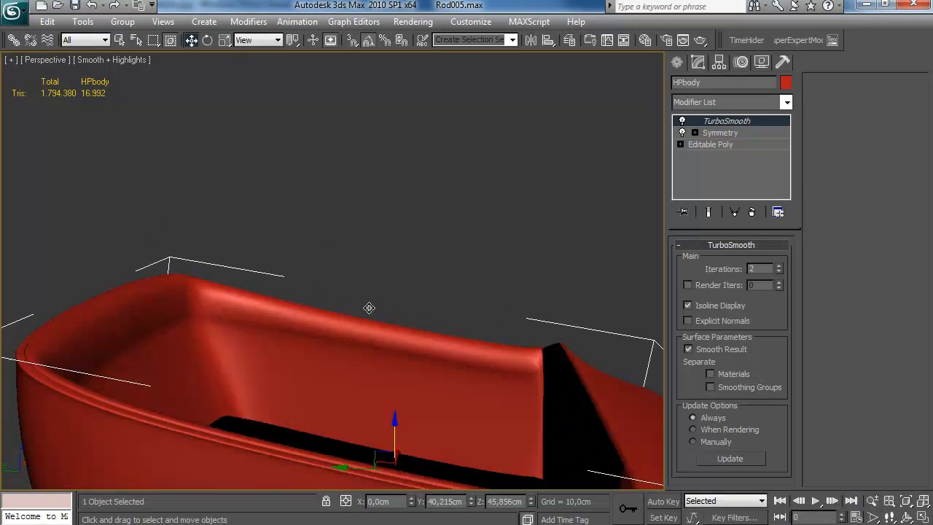
# Step: Adjust the height of the vertex groups along the body side's upper edge, using the base Editable Poly, to even out its curve
pyautogui.click(706, 145)
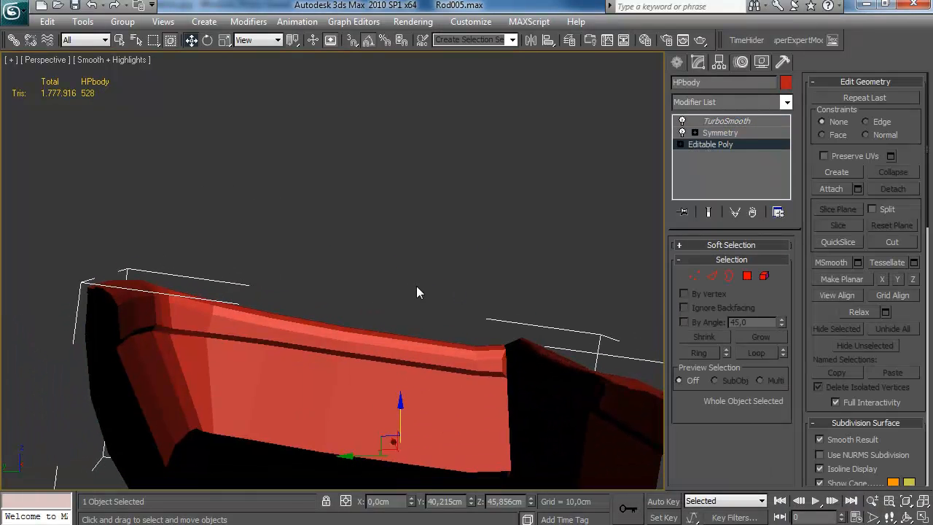
pyautogui.press('F4')
pyautogui.press('1')
pyautogui.moveTo(266, 335); pyautogui.dragTo(265, 336)
pyautogui.keyDown('alt'); pyautogui.moveTo(265, 335); pyautogui.dragTo(594, 304, button='middle'); pyautogui.keyUp('alt')
pyautogui.keyDown('alt'); pyautogui.moveTo(338, 286); pyautogui.dragTo(341, 254, button='middle'); pyautogui.keyUp('alt')
pyautogui.moveTo(342, 258); pyautogui.dragTo(354, 287)
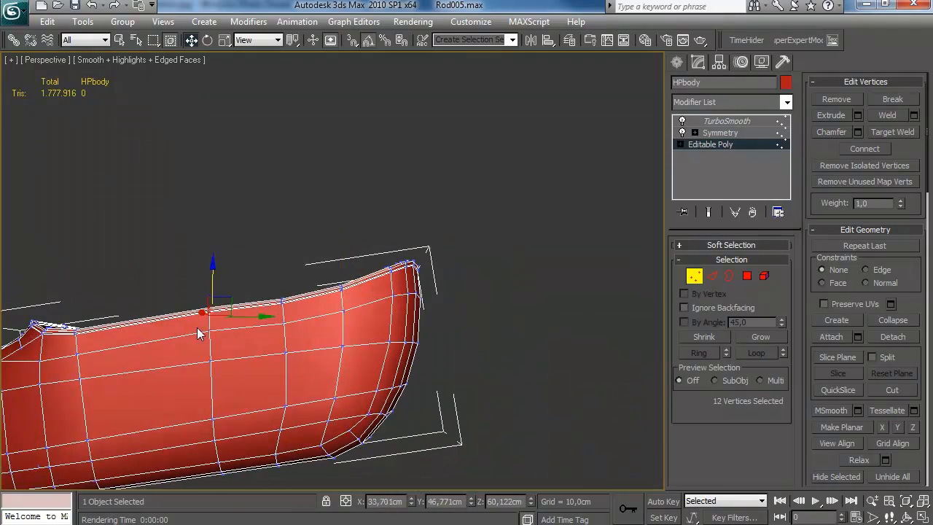
pyautogui.moveTo(212, 288); pyautogui.dragTo(212, 296)
pyautogui.moveTo(284, 280); pyautogui.dragTo(285, 280)
# Step: Slide the bottom vertices of the inner side wall along their edges to even out the spacing
pyautogui.keyDown('alt'); pyautogui.moveTo(358, 232); pyautogui.dragTo(445, 225, button='middle'); pyautogui.keyUp('alt')
pyautogui.scroll(3, 361, 364)
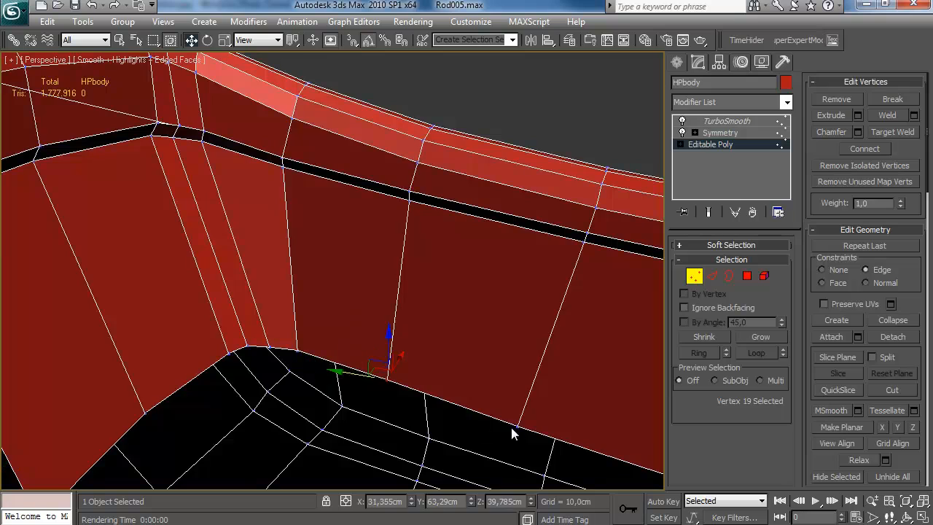
pyautogui.moveTo(534, 431); pyautogui.dragTo(534, 430)
# Step: Examine the front end of the padded rim where it meets the cowl, in wireframe and shaded display
pyautogui.scroll(-3, 447, 264)
pyautogui.keyDown('alt'); pyautogui.moveTo(448, 264); pyautogui.dragTo(366, 260, button='middle'); pyautogui.keyUp('alt')
pyautogui.scroll(3, 452, 252)
pyautogui.click(713, 275)
pyautogui.keyDown('alt'); pyautogui.moveTo(426, 277); pyautogui.dragTo(446, 256, button='middle'); pyautogui.keyUp('alt')
pyautogui.press('F3')
pyautogui.scroll(4, 374, 294)
pyautogui.scroll(-4, 374, 294)
pyautogui.scroll(4, 439, 258)
pyautogui.scroll(-4, 439, 257)
pyautogui.click(346, 286)
pyautogui.scroll(4, 347, 287)
pyautogui.scroll(-4, 376, 271)
pyautogui.keyDown('alt'); pyautogui.moveTo(376, 272); pyautogui.dragTo(425, 259, button='middle'); pyautogui.keyUp('alt')
pyautogui.press('F3')
pyautogui.scroll(4, 415, 264)
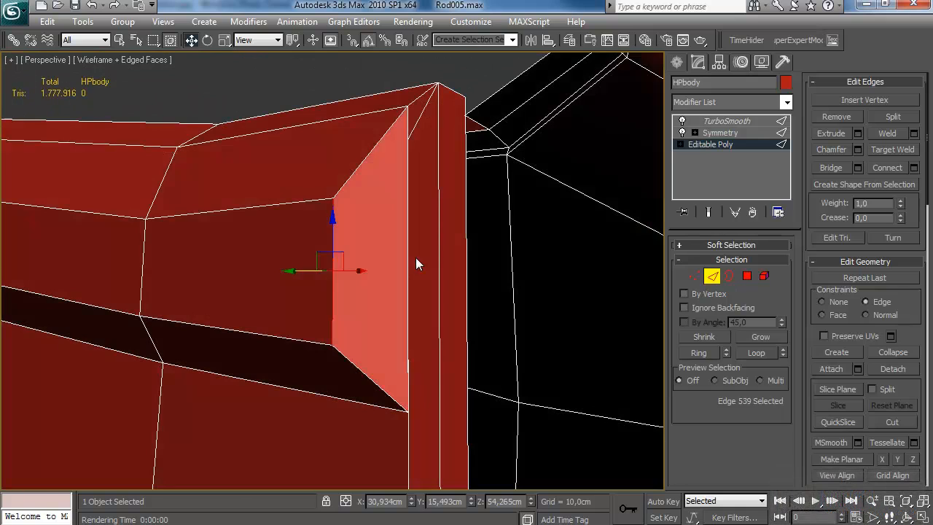
# Step: Try to reposition the narrow strip at the front end of the inner wall
pyautogui.click(747, 276)
pyautogui.click(418, 335)
pyautogui.moveTo(447, 375); pyautogui.dragTo(437, 32, button='middle')
pyautogui.moveTo(382, 449); pyautogui.dragTo(393, 452)
pyautogui.hotkey('ctrl', 'z')
# Step: Slide the front end strip's upper vertices down and target weld the inner one to the padding's lower corner
pyautogui.moveTo(452, 187); pyautogui.dragTo(395, 359, button='middle')
pyautogui.click(694, 277)
pyautogui.moveTo(403, 134)
pyautogui.keyDown('alt'); pyautogui.mouseDown(button='middle')
pyautogui.moveTo(400, 154)
pyautogui.moveTo(390, 131)
pyautogui.mouseUp(button='middle'); pyautogui.keyUp('alt')
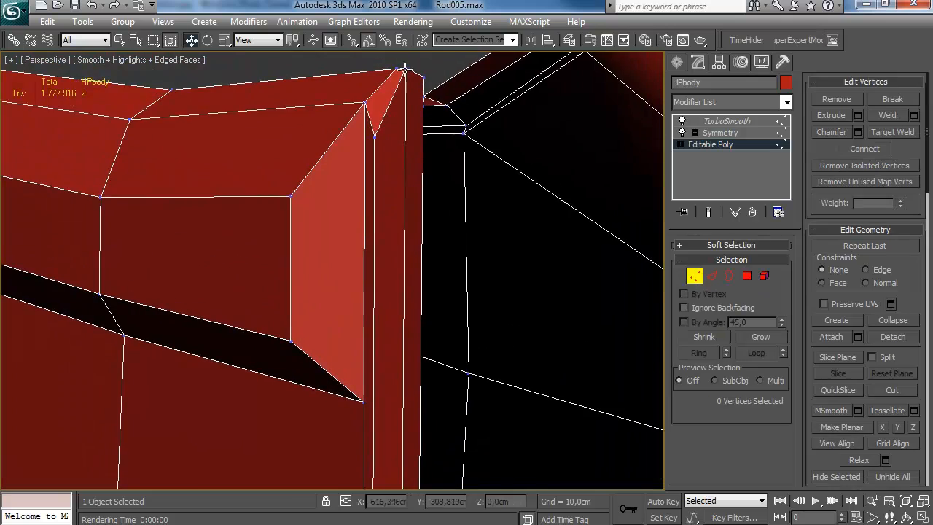
pyautogui.keyDown('alt'); pyautogui.moveTo(403, 78); pyautogui.dragTo(418, 115, button='middle'); pyautogui.keyUp('alt')
pyautogui.moveTo(392, 71); pyautogui.dragTo(391, 76)
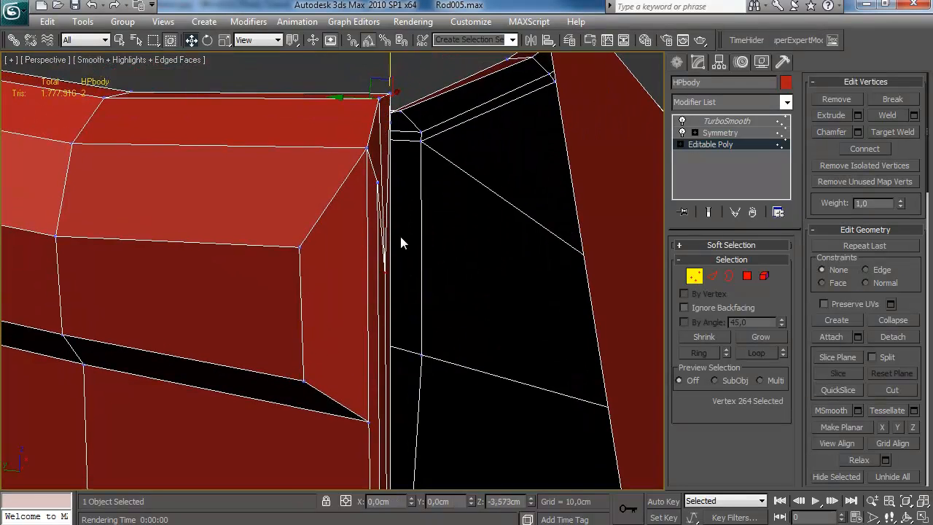
pyautogui.keyDown('alt'); pyautogui.moveTo(401, 229); pyautogui.dragTo(367, 171, button='middle'); pyautogui.keyUp('alt')
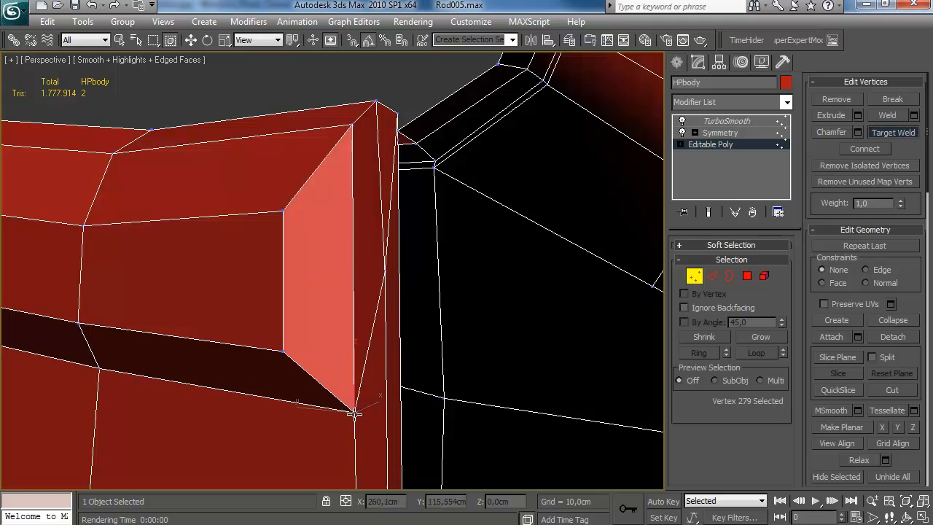
pyautogui.keyDown('alt'); pyautogui.moveTo(386, 270); pyautogui.dragTo(408, 274, button='middle'); pyautogui.keyUp('alt')
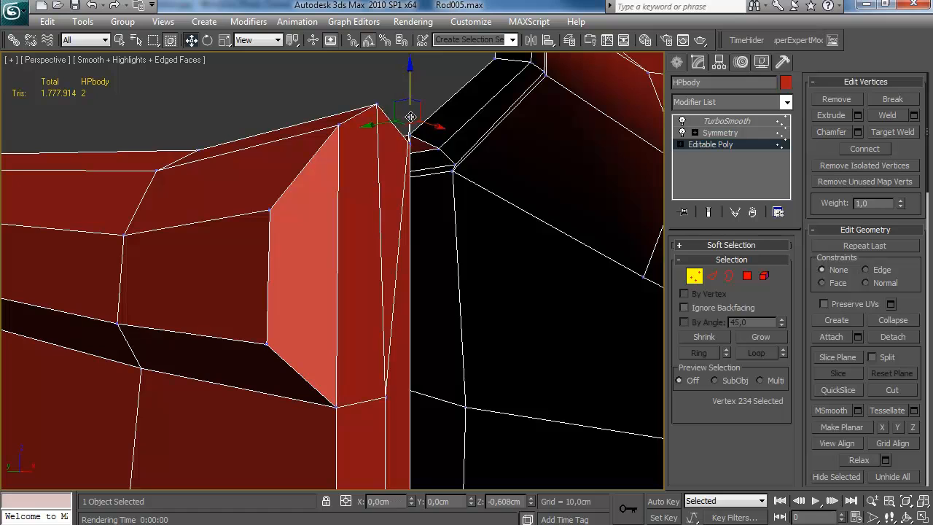
# Step: Reposition the outer vertices at the rim's front end, beside the cowl's inner edge
pyautogui.keyDown('alt'); pyautogui.moveTo(486, 269); pyautogui.dragTo(441, 219, button='middle'); pyautogui.keyUp('alt')
pyautogui.moveTo(440, 169); pyautogui.dragTo(441, 172)
pyautogui.keyDown('alt'); pyautogui.moveTo(440, 172); pyautogui.dragTo(466, 205, button='middle'); pyautogui.keyUp('alt')
pyautogui.click(435, 198)
pyautogui.keyDown('alt'); pyautogui.moveTo(412, 238); pyautogui.dragTo(435, 169, button='middle'); pyautogui.keyUp('alt')
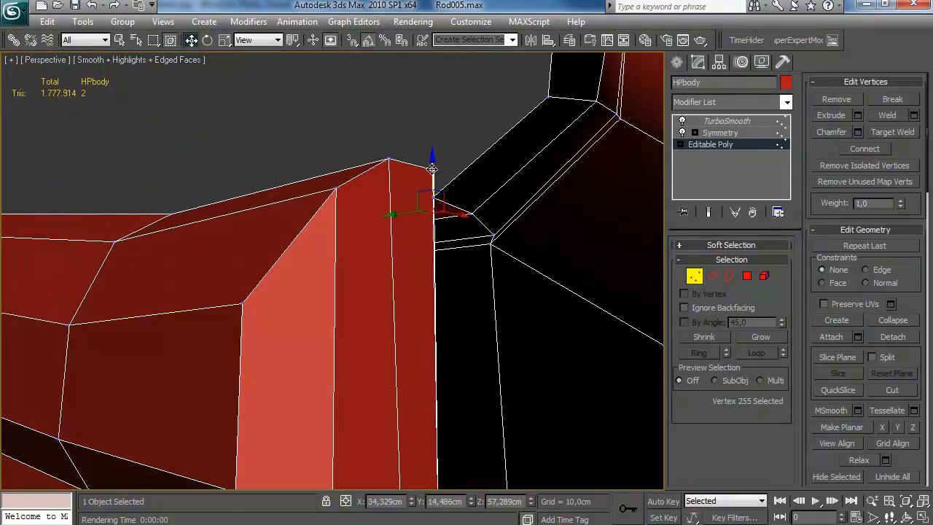
# Step: Delete the narrow polygon between the rim's front end and the cowl, working in wireframe display
pyautogui.moveTo(448, 264)
pyautogui.keyDown('alt'); pyautogui.mouseDown(button='middle')
pyautogui.moveTo(473, 202)
pyautogui.moveTo(450, 221)
pyautogui.moveTo(430, 184)
pyautogui.moveTo(376, 338)
pyautogui.moveTo(566, 240)
pyautogui.moveTo(416, 245)
pyautogui.moveTo(462, 262)
pyautogui.moveTo(444, 244)
pyautogui.moveTo(452, 212)
pyautogui.mouseUp(button='middle'); pyautogui.keyUp('alt')
pyautogui.press('F3')
pyautogui.press('4')
pyautogui.click(423, 260)
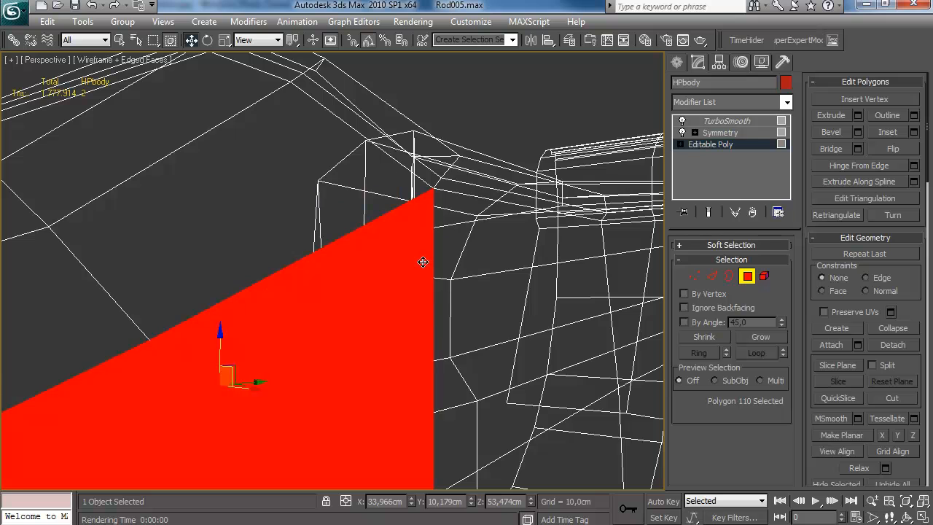
pyautogui.click(414, 228)
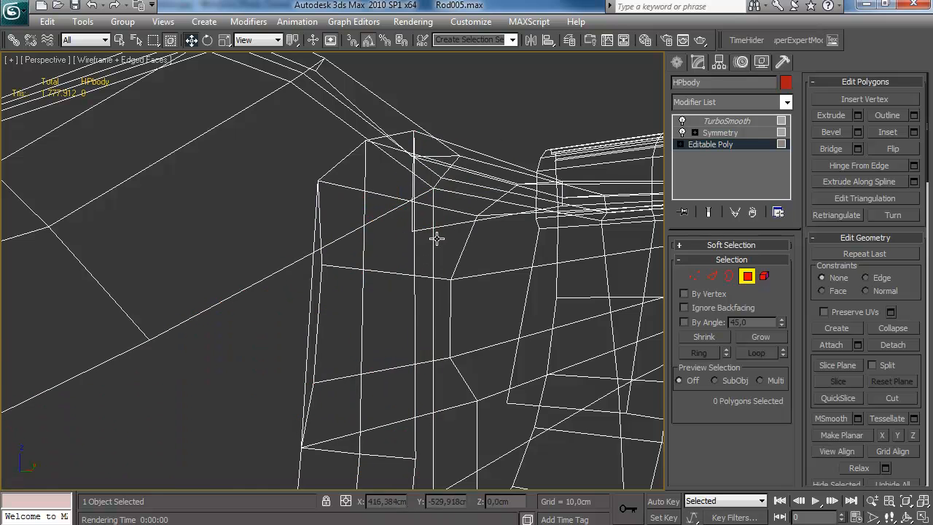
# Step: Add an edge loop close to the front end of the cockpit's inner wall, using shaded display
pyautogui.keyDown('alt'); pyautogui.moveTo(433, 238); pyautogui.dragTo(504, 256, button='middle'); pyautogui.keyUp('alt')
pyautogui.press('F3')
pyautogui.moveTo(500, 218)
pyautogui.keyDown('alt'); pyautogui.mouseDown(button='middle')
pyautogui.moveTo(552, 243)
pyautogui.moveTo(528, 234)
pyautogui.moveTo(445, 249)
pyautogui.mouseUp(button='middle'); pyautogui.keyUp('alt')
pyautogui.click(714, 276)
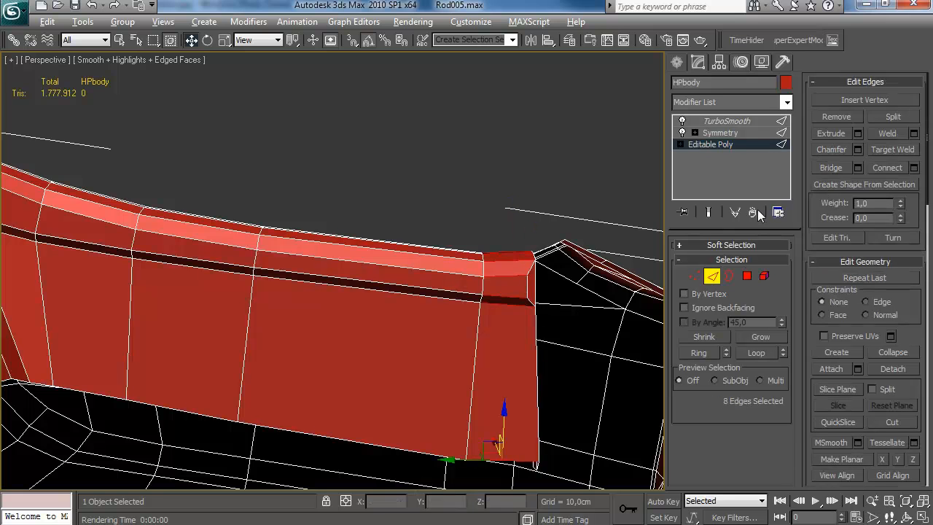
pyautogui.click(914, 168)
pyautogui.click(710, 424)
pyautogui.keyDown('alt'); pyautogui.moveTo(452, 292); pyautogui.dragTo(438, 237, button='middle'); pyautogui.keyUp('alt')
pyautogui.scroll(3, 416, 265)
pyautogui.click(695, 277)
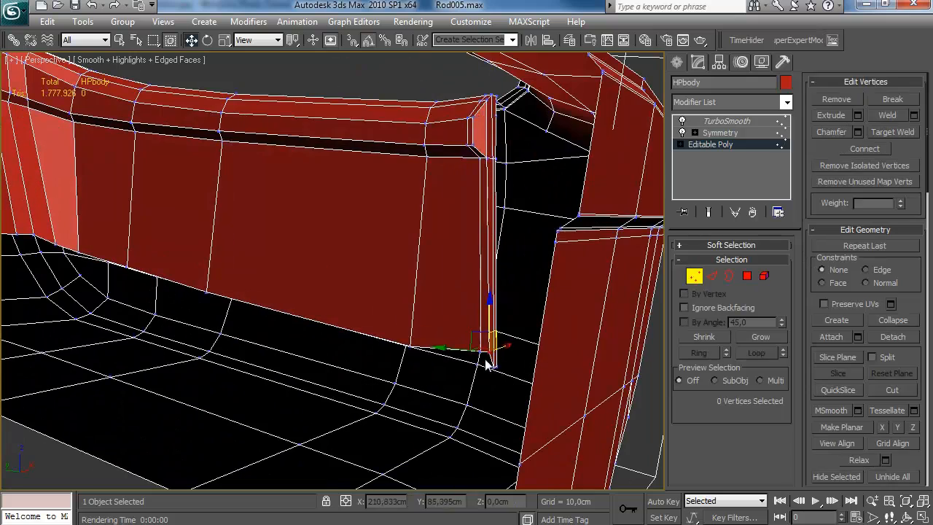
pyautogui.click(517, 305)
# Step: Show the TurboSmooth result without edge lines and examine the padded rim and its front end
pyautogui.click(717, 146)
pyautogui.click(724, 121)
pyautogui.keyDown('alt'); pyautogui.moveTo(529, 209); pyautogui.dragTo(530, 280, button='middle'); pyautogui.keyUp('alt')
pyautogui.scroll(-4, 508, 251)
pyautogui.press('F4')
pyautogui.scroll(-5, 530, 280)
pyautogui.keyDown('alt'); pyautogui.moveTo(467, 235); pyautogui.dragTo(500, 228, button='middle'); pyautogui.keyUp('alt')
# Step: Return to the base mesh and select the five polygons of the cockpit's rear inner wall
pyautogui.click(711, 143)
pyautogui.moveTo(554, 183)
pyautogui.keyDown('alt'); pyautogui.mouseDown(button='middle')
pyautogui.moveTo(495, 207)
pyautogui.moveTo(714, 182)
pyautogui.moveTo(503, 240)
pyautogui.moveTo(526, 250)
pyautogui.moveTo(496, 261)
pyautogui.mouseUp(button='middle'); pyautogui.keyUp('alt')
pyautogui.press('F3')
pyautogui.click(697, 278)
pyautogui.keyDown('alt'); pyautogui.moveTo(351, 317); pyautogui.dragTo(339, 248, button='middle'); pyautogui.keyUp('alt')
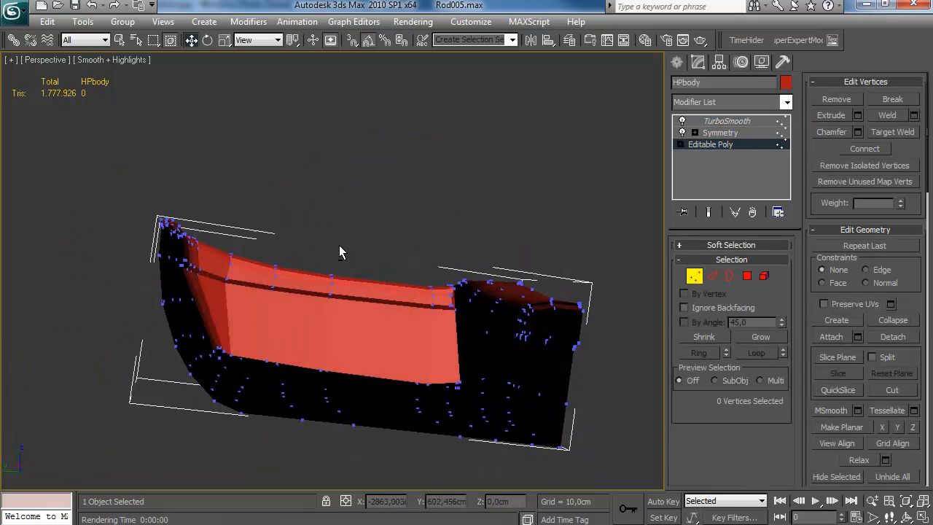
pyautogui.click(711, 277)
pyautogui.keyDown('alt'); pyautogui.moveTo(234, 348); pyautogui.dragTo(212, 369, button='middle'); pyautogui.keyUp('alt')
pyautogui.hotkey('alt', 'l')
pyautogui.keyDown('alt'); pyautogui.moveTo(485, 410); pyautogui.dragTo(252, 350); pyautogui.keyUp('alt')
pyautogui.keyDown('alt'); pyautogui.moveTo(387, 332); pyautogui.dragTo(325, 341, button='middle'); pyautogui.keyUp('alt')
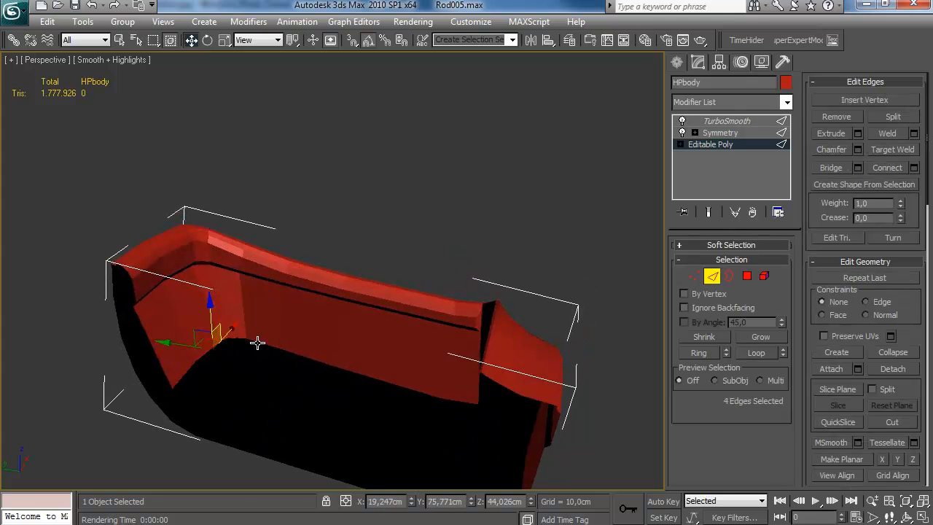
pyautogui.press('4')
pyautogui.keyDown('alt'); pyautogui.moveTo(500, 317); pyautogui.dragTo(465, 283, button='middle'); pyautogui.keyUp('alt')
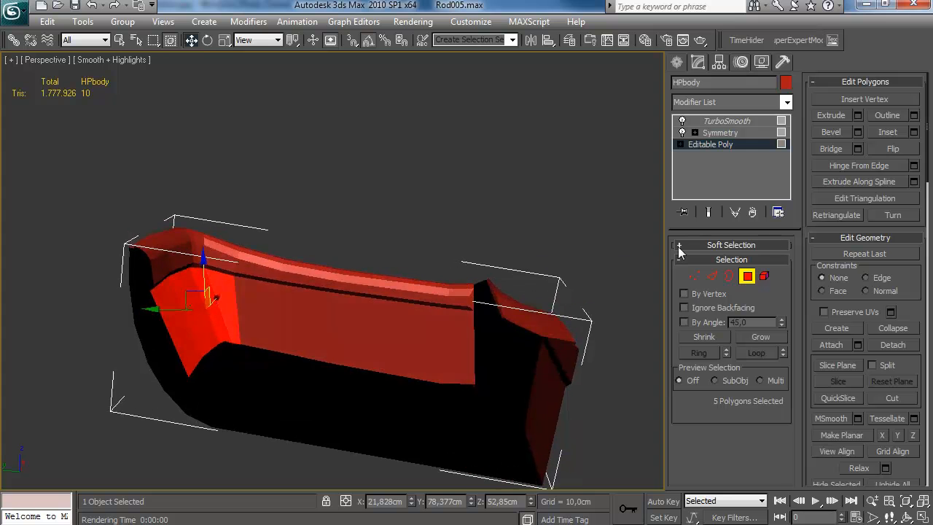
# Step: Grow the rear wall selection over the surrounding padding, convert it to vertices and enable soft selection
pyautogui.click(750, 338)
pyautogui.click(749, 339)
pyautogui.keyDown('alt'); pyautogui.moveTo(390, 202); pyautogui.dragTo(271, 382); pyautogui.keyUp('alt')
pyautogui.click(761, 338)
pyautogui.keyDown('alt'); pyautogui.moveTo(271, 383); pyautogui.dragTo(301, 309, button='middle'); pyautogui.keyUp('alt')
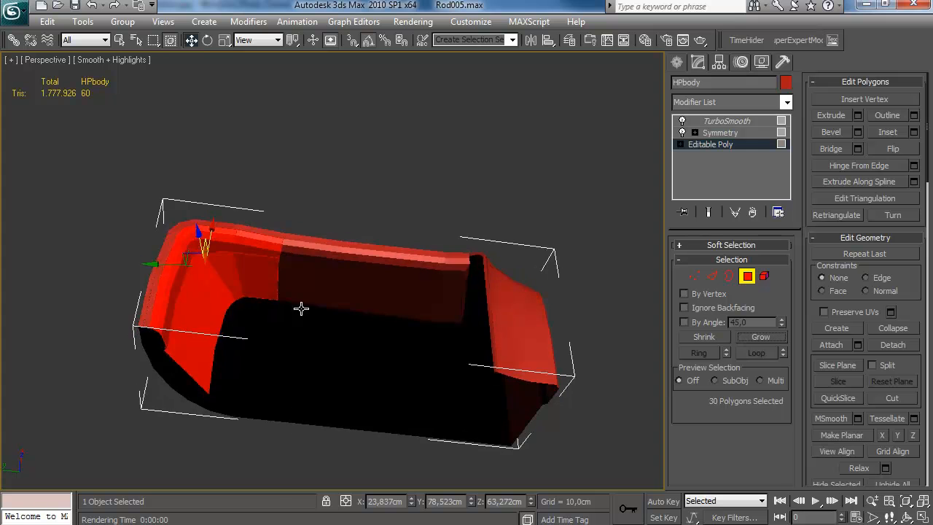
pyautogui.keyDown('ctrl'); pyautogui.click(695, 277); pyautogui.keyUp('ctrl')
pyautogui.keyDown('alt'); pyautogui.moveTo(275, 264); pyautogui.dragTo(274, 237, button='middle'); pyautogui.keyUp('alt')
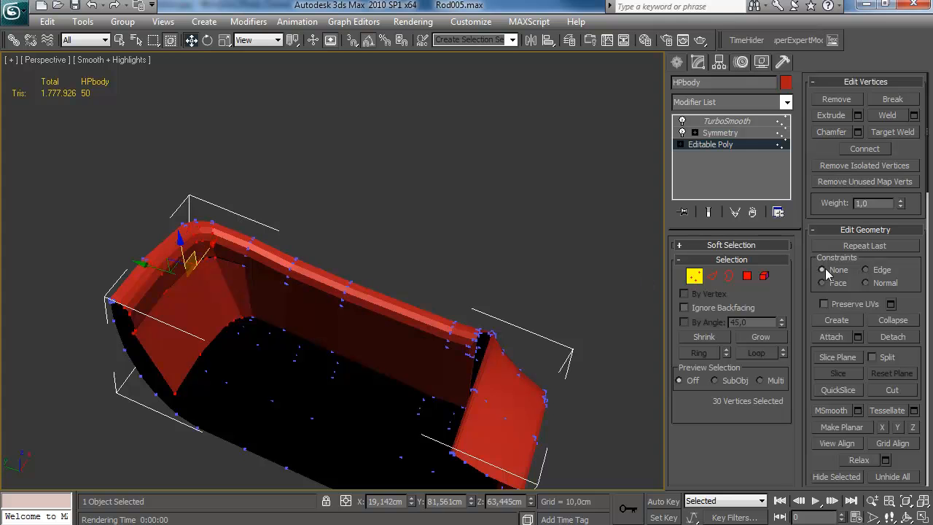
pyautogui.click(732, 245)
pyautogui.click(718, 259)
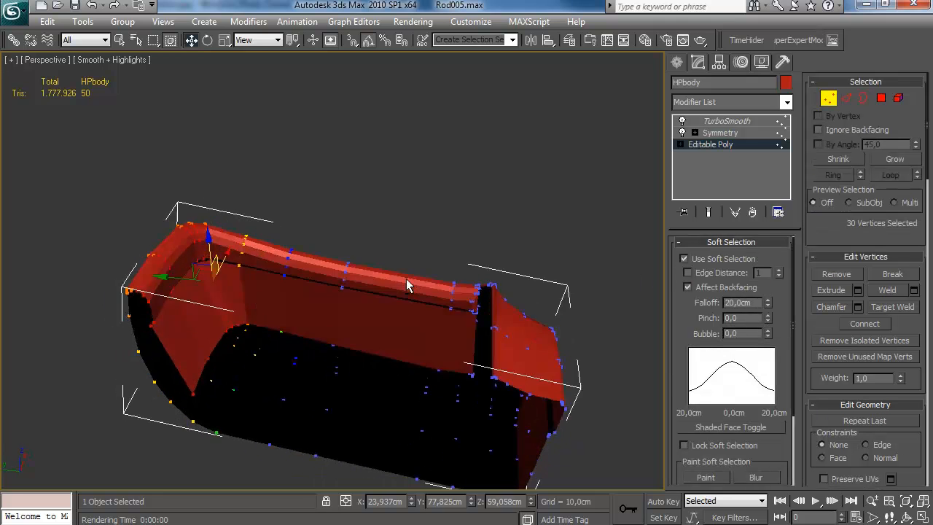
# Step: Limit the soft selection by edge distance and shift the rear wall and padding vertices toward the body's rear
pyautogui.keyDown('alt'); pyautogui.moveTo(542, 286); pyautogui.dragTo(389, 328, button='middle'); pyautogui.keyUp('alt')
pyautogui.keyDown('alt'); pyautogui.moveTo(175, 276); pyautogui.dragTo(143, 339, button='middle'); pyautogui.keyUp('alt')
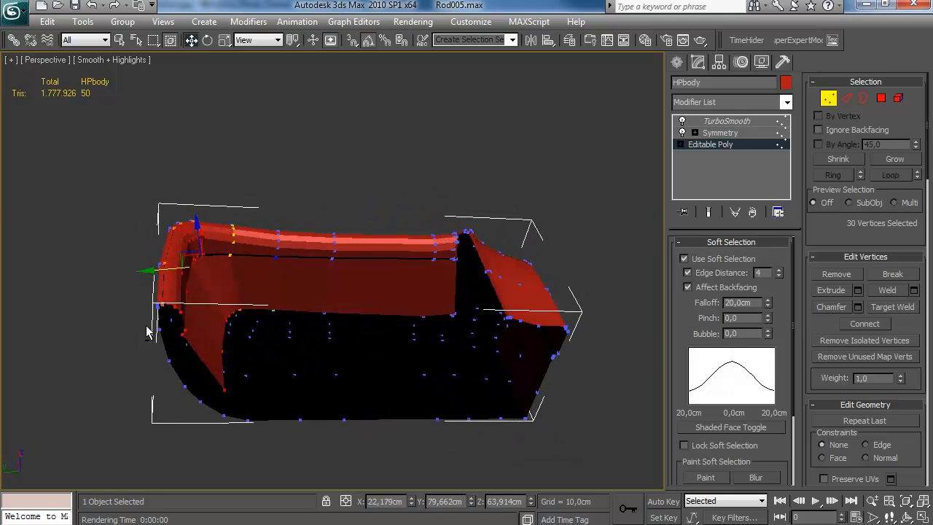
pyautogui.keyDown('alt'); pyautogui.moveTo(221, 229); pyautogui.dragTo(288, 246, button='middle'); pyautogui.keyUp('alt')
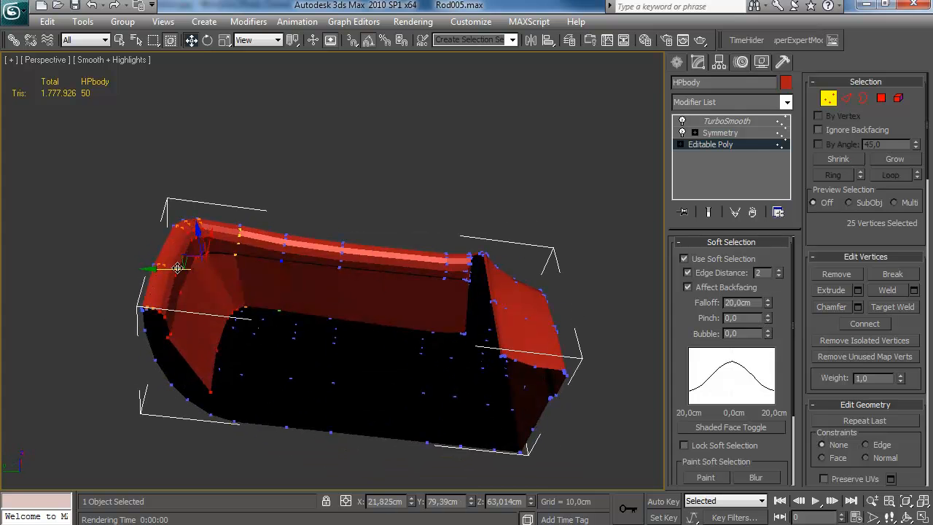
pyautogui.moveTo(182, 268); pyautogui.dragTo(178, 271)
pyautogui.keyDown('alt'); pyautogui.moveTo(183, 274); pyautogui.dragTo(244, 273, button='middle'); pyautogui.keyUp('alt')
pyautogui.moveTo(244, 272); pyautogui.dragTo(224, 277)
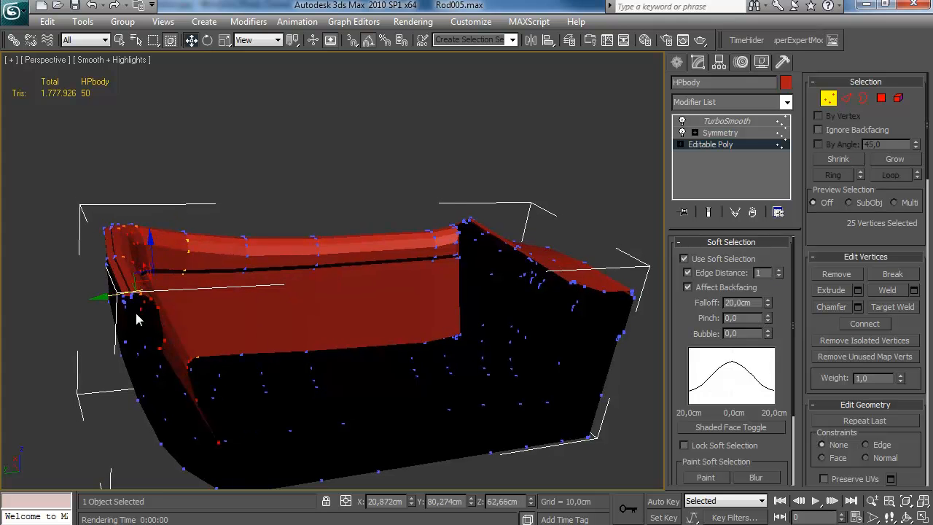
# Step: Adjust individual vertices at the inner wall's rear corner using a soft selection falloff of 6.6 cm
pyautogui.keyDown('alt'); pyautogui.moveTo(138, 297); pyautogui.dragTo(65, 337, button='middle'); pyautogui.keyUp('alt')
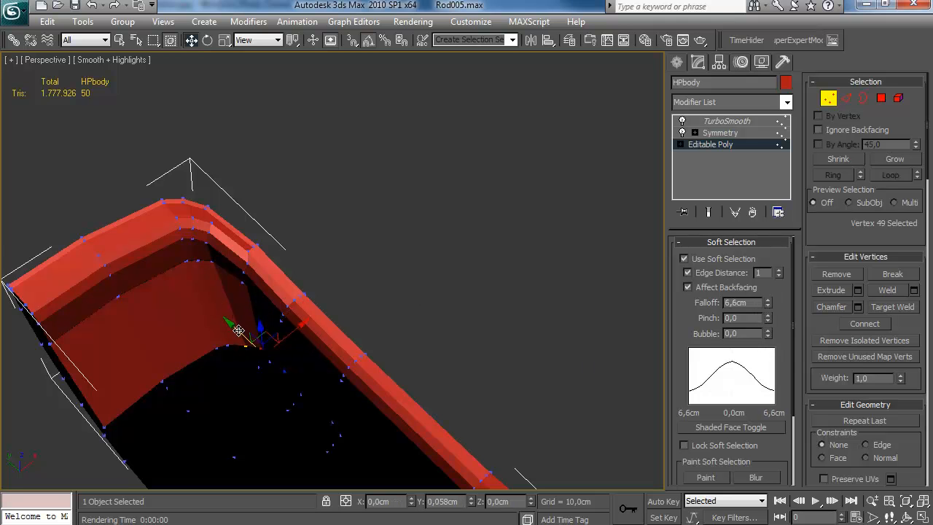
pyautogui.keyDown('alt'); pyautogui.moveTo(234, 330); pyautogui.dragTo(265, 359, button='middle'); pyautogui.keyUp('alt')
pyautogui.click(264, 358)
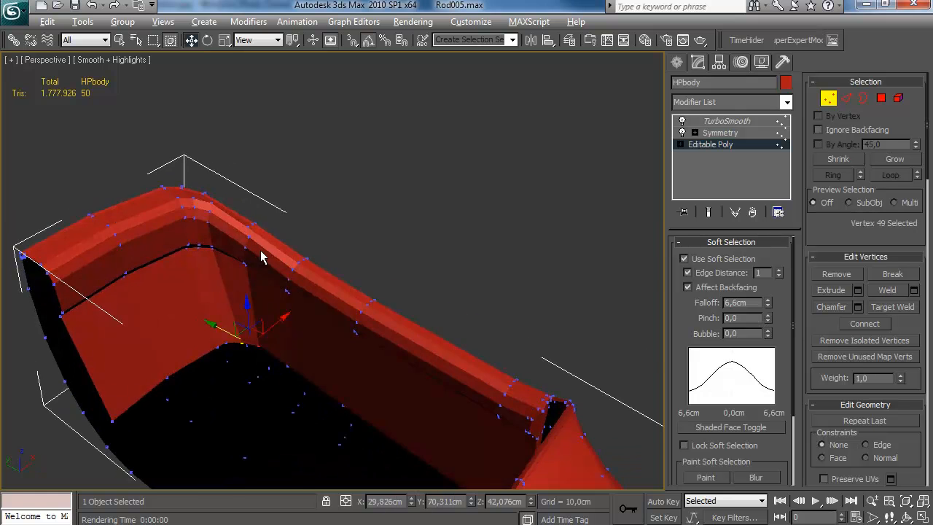
pyautogui.keyDown('alt'); pyautogui.moveTo(242, 263); pyautogui.dragTo(271, 195, button='middle'); pyautogui.keyUp('alt')
pyautogui.keyDown('ctrl'); pyautogui.click(246, 224); pyautogui.keyUp('ctrl')
pyautogui.keyDown('alt'); pyautogui.moveTo(246, 225); pyautogui.dragTo(275, 248, button='middle'); pyautogui.keyUp('alt')
pyautogui.moveTo(269, 250); pyautogui.dragTo(267, 251)
pyautogui.keyDown('alt'); pyautogui.moveTo(268, 251); pyautogui.dragTo(296, 232, button='middle'); pyautogui.keyUp('alt')
# Step: Select the group of vertices around the padding's rear corner and refine the corner's curve
pyautogui.click(210, 250)
pyautogui.keyDown('alt'); pyautogui.moveTo(210, 249); pyautogui.dragTo(216, 271, button='middle'); pyautogui.keyUp('alt')
pyautogui.keyDown('ctrl'); pyautogui.click(195, 249); pyautogui.keyUp('ctrl')
pyautogui.keyDown('ctrl'); pyautogui.click(204, 223); pyautogui.keyUp('ctrl')
pyautogui.keyDown('ctrl'); pyautogui.click(198, 211); pyautogui.keyUp('ctrl')
pyautogui.keyDown('alt'); pyautogui.moveTo(198, 211); pyautogui.dragTo(194, 302, button='middle'); pyautogui.keyUp('alt')
pyautogui.keyDown('alt'); pyautogui.moveTo(221, 232); pyautogui.dragTo(239, 173, button='middle'); pyautogui.keyUp('alt')
# Step: Lower the padding's upper vertices near the rear corner slightly to even out the rim's profile
pyautogui.click(280, 210)
pyautogui.keyDown('alt'); pyautogui.moveTo(302, 219); pyautogui.dragTo(200, 211, button='middle'); pyautogui.keyUp('alt')
pyautogui.keyDown('alt'); pyautogui.moveTo(356, 284); pyautogui.dragTo(311, 223, button='middle'); pyautogui.keyUp('alt')
pyautogui.keyDown('alt'); pyautogui.moveTo(315, 190); pyautogui.dragTo(191, 187, button='middle'); pyautogui.keyUp('alt')
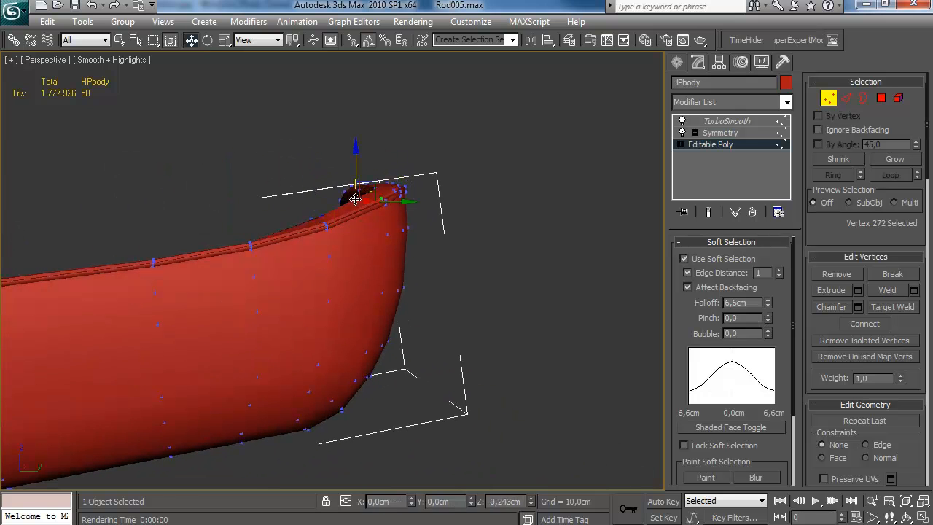
pyautogui.keyDown('alt'); pyautogui.moveTo(326, 218); pyautogui.dragTo(409, 232, button='middle'); pyautogui.keyUp('alt')
pyautogui.click(346, 202)
pyautogui.keyDown('alt'); pyautogui.moveTo(346, 202); pyautogui.dragTo(247, 219, button='middle'); pyautogui.keyUp('alt')
pyautogui.moveTo(346, 167); pyautogui.dragTo(347, 174)
pyautogui.keyDown('alt'); pyautogui.moveTo(347, 174); pyautogui.dragTo(503, 222, button='middle'); pyautogui.keyUp('alt')
# Step: Leave vertex editing and show the TurboSmooth result to examine the reshaped rear padding
pyautogui.click(825, 103)
pyautogui.click(727, 121)
pyautogui.click(527, 188)
pyautogui.keyDown('alt'); pyautogui.moveTo(527, 188); pyautogui.dragTo(374, 402, button='middle'); pyautogui.keyUp('alt')
pyautogui.scroll(4, 336, 293)
pyautogui.scroll(-4, 412, 328)
# Step: Switch to Windows Photo Viewer and examine the bench seat in the Ford T-bucket interior photo
pyautogui.hotkey('alt', 'Tab')
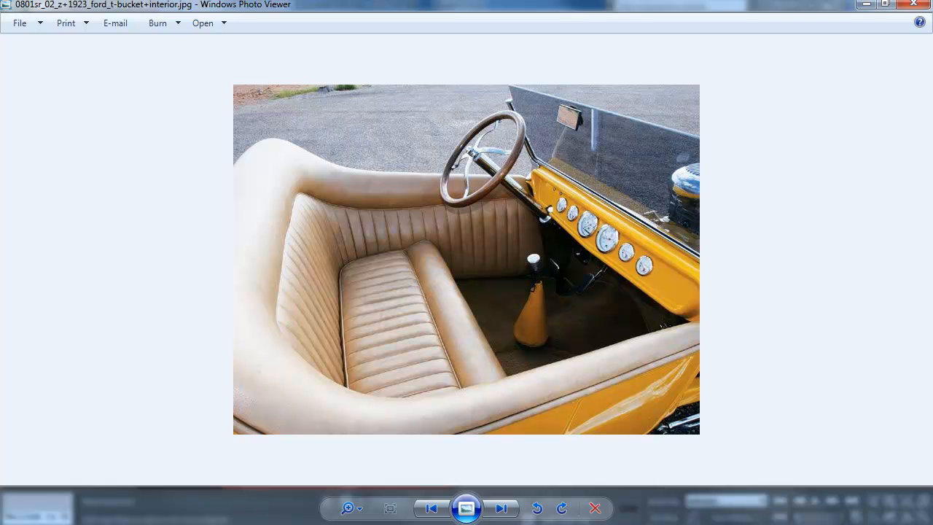
pyautogui.hotkey('alt', 'Tab')
pyautogui.keyDown('alt'); pyautogui.moveTo(506, 329); pyautogui.dragTo(673, 69, button='middle'); pyautogui.keyUp('alt')
pyautogui.click(677, 63)
pyautogui.hotkey('alt', 'Tab')
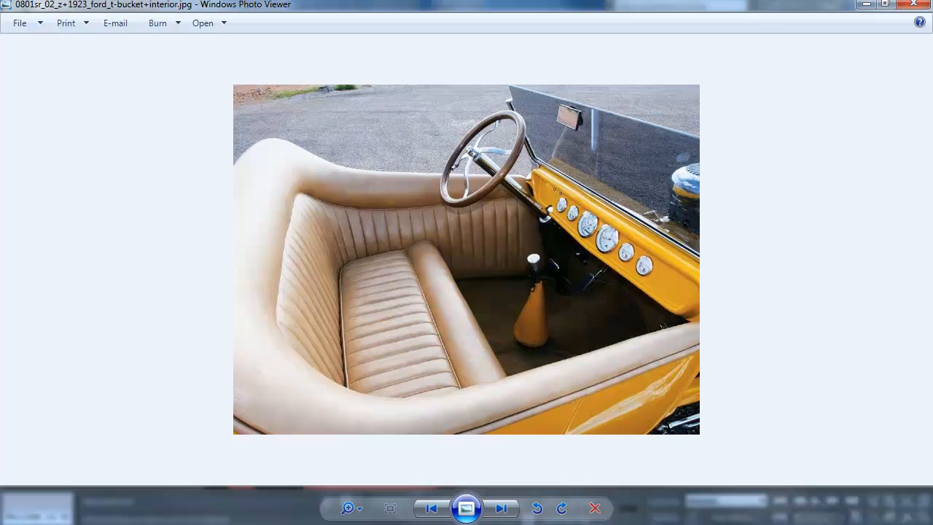
pyautogui.hotkey('alt', 'Tab')
# Step: Draw a box for the bench seat in the rear of the cockpit and raise it to about Z 40 cm
pyautogui.click(715, 158)
pyautogui.keyDown('alt'); pyautogui.moveTo(379, 277); pyautogui.dragTo(264, 292, button='middle'); pyautogui.keyUp('alt')
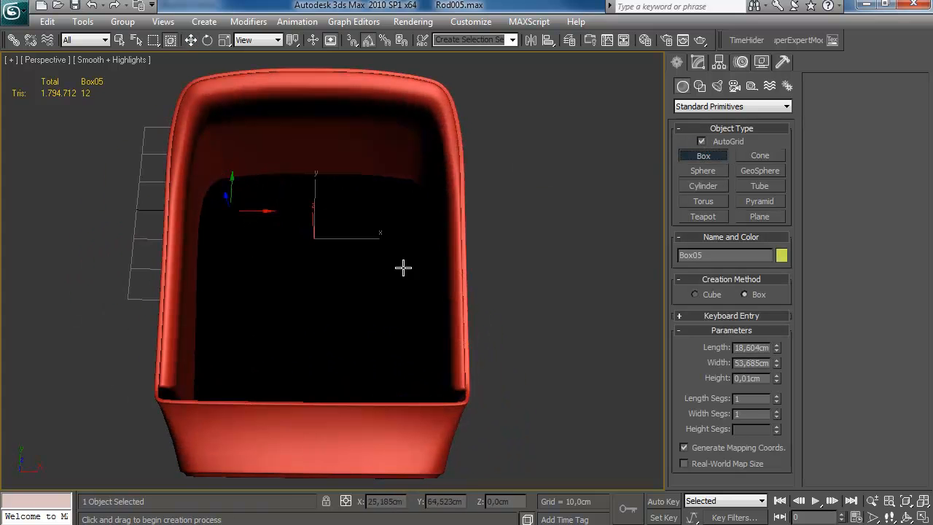
pyautogui.press('w')
pyautogui.click(569, 40)
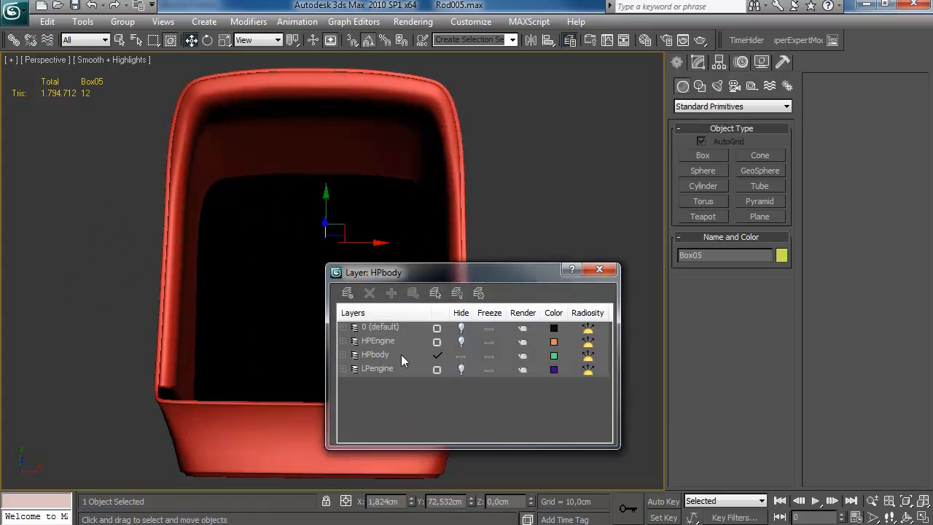
pyautogui.click(598, 270)
pyautogui.keyDown('alt'); pyautogui.moveTo(452, 299); pyautogui.dragTo(354, 182, button='middle'); pyautogui.keyUp('alt')
pyautogui.moveTo(327, 221); pyautogui.dragTo(313, 102)
pyautogui.keyDown('alt'); pyautogui.moveTo(311, 109); pyautogui.dragTo(320, 201, button='middle'); pyautogui.keyUp('alt')
# Step: Size the seat box to about 27 by 61 by 7 cm, move it forward and centre it at X 0
pyautogui.click(698, 62)
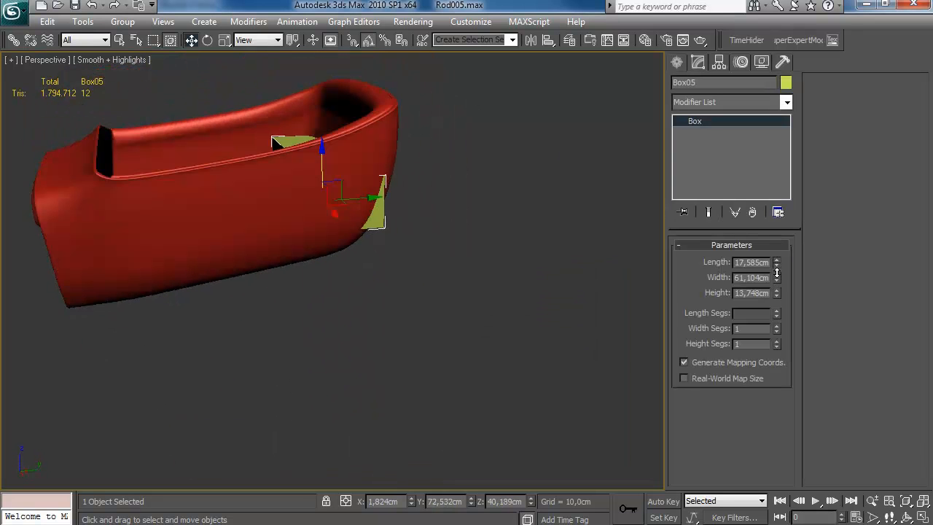
pyautogui.moveTo(772, 322); pyautogui.dragTo(772, 327)
pyautogui.keyDown('alt'); pyautogui.moveTo(382, 185); pyautogui.dragTo(421, 285, button='middle'); pyautogui.keyUp('alt')
pyautogui.moveTo(366, 213); pyautogui.dragTo(333, 224)
pyautogui.rightClick(412, 504)
pyautogui.keyDown('alt'); pyautogui.moveTo(291, 291); pyautogui.dragTo(489, 252, button='middle'); pyautogui.keyUp('alt')
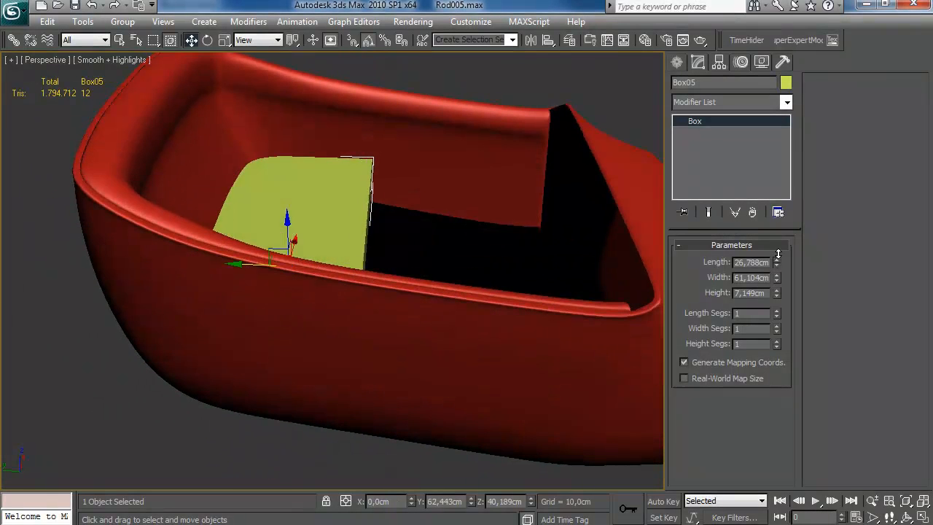
# Step: Fit the seat box against the rear wall, show edged faces and convert it to Editable Poly
pyautogui.keyDown('alt'); pyautogui.moveTo(270, 273); pyautogui.dragTo(306, 292, button='middle'); pyautogui.keyUp('alt')
pyautogui.press('F4')
pyautogui.rightClick(737, 122)
pyautogui.click(751, 235)
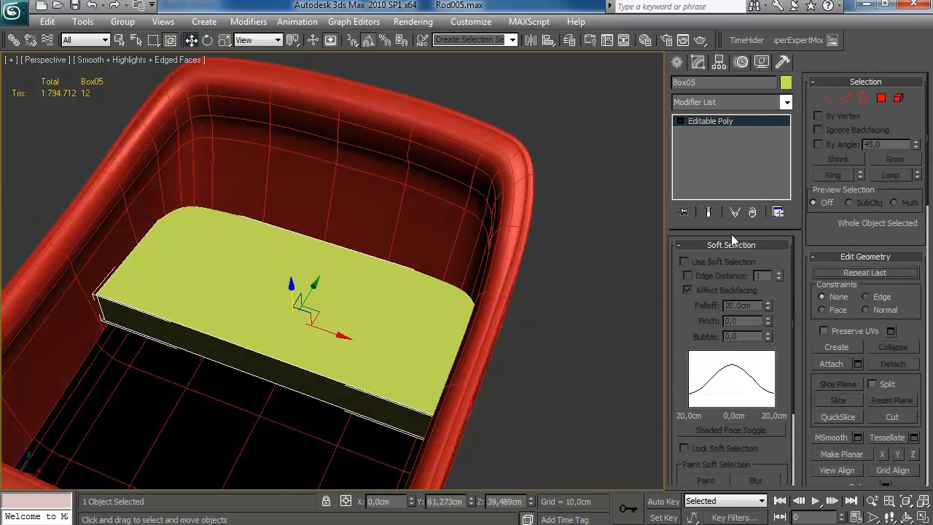
# Step: Connect an edge loop down the seat's centre and delete the half on the negative X side
pyautogui.press('2')
pyautogui.click(914, 167)
pyautogui.click(711, 423)
pyautogui.click(748, 277)
pyautogui.keyDown('alt'); pyautogui.moveTo(314, 328); pyautogui.dragTo(362, 341, button='middle'); pyautogui.keyUp('alt')
pyautogui.moveTo(67, 420); pyautogui.dragTo(362, 130)
pyautogui.press('Delete')
# Step: Add an edge loop across the seat's width to separate a front cushion strip
pyautogui.keyDown('alt'); pyautogui.moveTo(422, 229); pyautogui.dragTo(677, 308, button='middle'); pyautogui.keyUp('alt')
pyautogui.press('2')
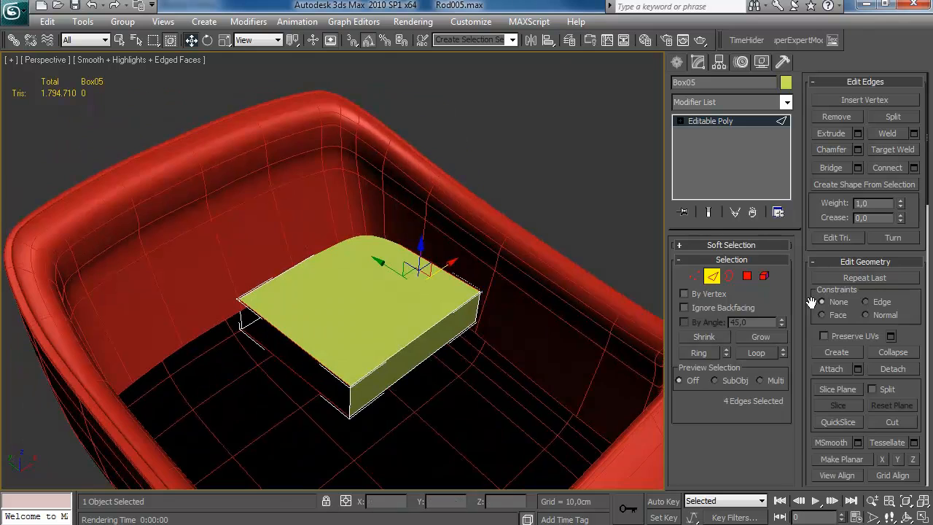
pyautogui.click(914, 168)
pyautogui.click(710, 424)
pyautogui.keyDown('alt'); pyautogui.moveTo(576, 321); pyautogui.dragTo(487, 392, button='middle'); pyautogui.keyUp('alt')
pyautogui.moveTo(531, 259); pyautogui.dragTo(441, 321)
pyautogui.keyDown('alt'); pyautogui.moveTo(498, 289); pyautogui.dragTo(554, 306, button='middle'); pyautogui.keyUp('alt')
# Step: Bevel the front cushion strip's polygons by Local Normal with a height of 0.57 cm and an outline amount of -1.0 cm
pyautogui.press('4')
pyautogui.click(407, 353)
pyautogui.keyDown('ctrl'); pyautogui.click(460, 364); pyautogui.keyUp('ctrl')
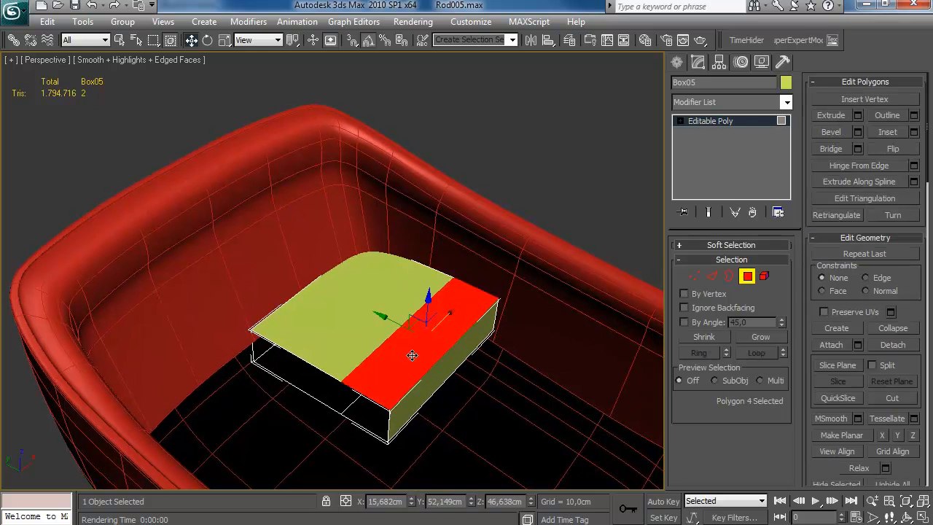
pyautogui.keyDown('alt'); pyautogui.moveTo(460, 364); pyautogui.dragTo(489, 340, button='middle'); pyautogui.keyUp('alt')
pyautogui.keyDown('ctrl'); pyautogui.click(392, 426); pyautogui.keyUp('ctrl')
pyautogui.moveTo(510, 269); pyautogui.dragTo(374, 397)
pyautogui.keyDown('alt'); pyautogui.moveTo(481, 298); pyautogui.dragTo(417, 365, button='middle'); pyautogui.keyUp('alt')
pyautogui.click(686, 378)
pyautogui.rightClick(784, 358)
pyautogui.moveTo(784, 358); pyautogui.dragTo(785, 315)
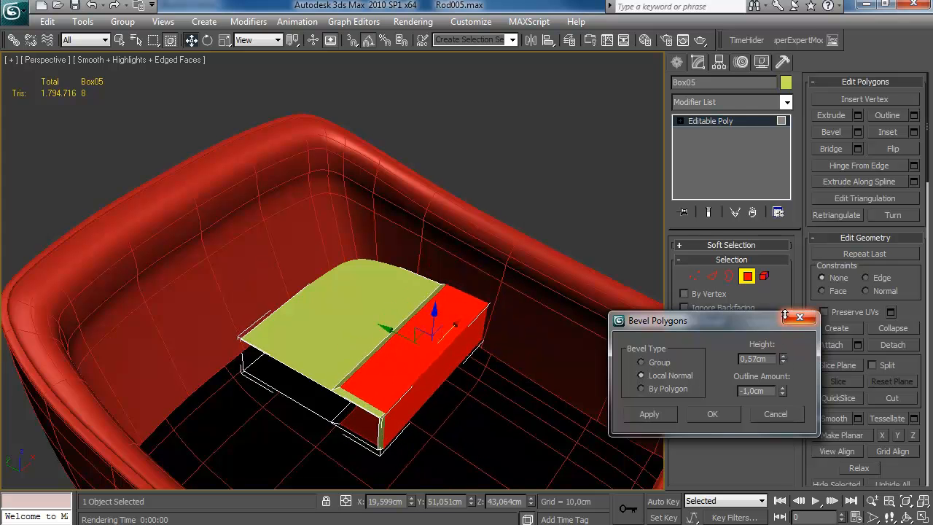
pyautogui.click(719, 410)
# Step: Delete the bevel's end polygons on the seat's open centre side
pyautogui.keyDown('alt'); pyautogui.moveTo(546, 363); pyautogui.dragTo(606, 348, button='middle'); pyautogui.keyUp('alt')
pyautogui.click(426, 430)
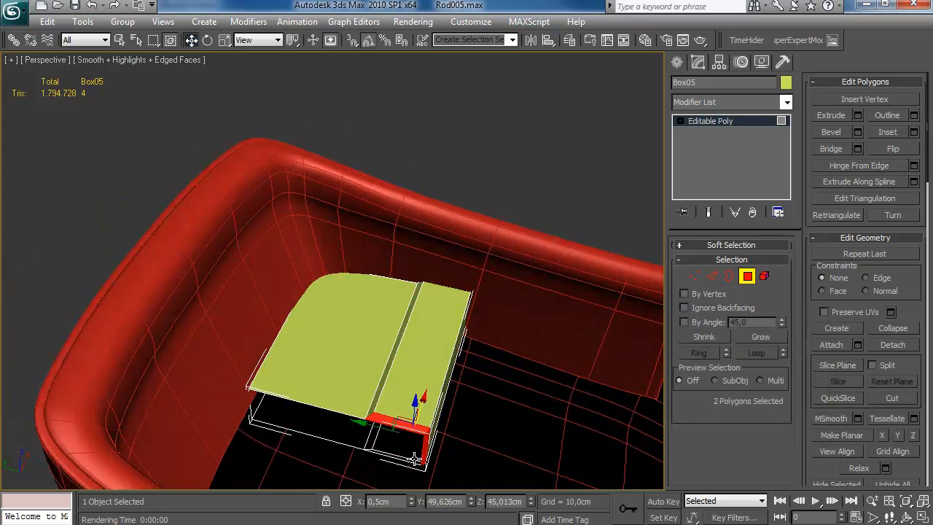
pyautogui.press('2')
pyautogui.keyDown('alt'); pyautogui.moveTo(586, 340); pyautogui.dragTo(335, 456, button='middle'); pyautogui.keyUp('alt')
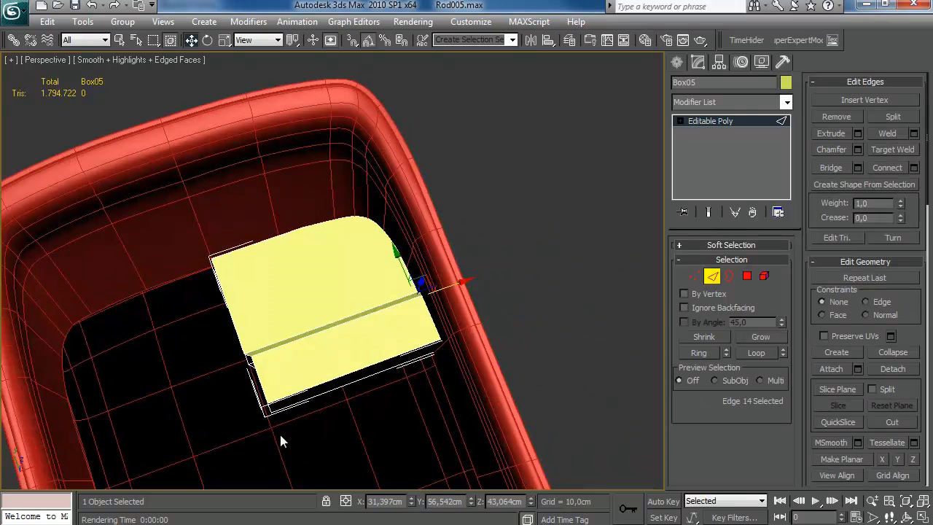
pyautogui.keyDown('alt'); pyautogui.moveTo(273, 353); pyautogui.dragTo(303, 325, button='middle'); pyautogui.keyUp('alt')
# Step: Add an edge loop along the front cushion near its front edge, with a slide of about -65
pyautogui.moveTo(212, 419); pyautogui.dragTo(249, 358)
pyautogui.keyDown('alt'); pyautogui.moveTo(423, 361); pyautogui.dragTo(298, 401, button='middle'); pyautogui.keyUp('alt')
pyautogui.click(298, 401)
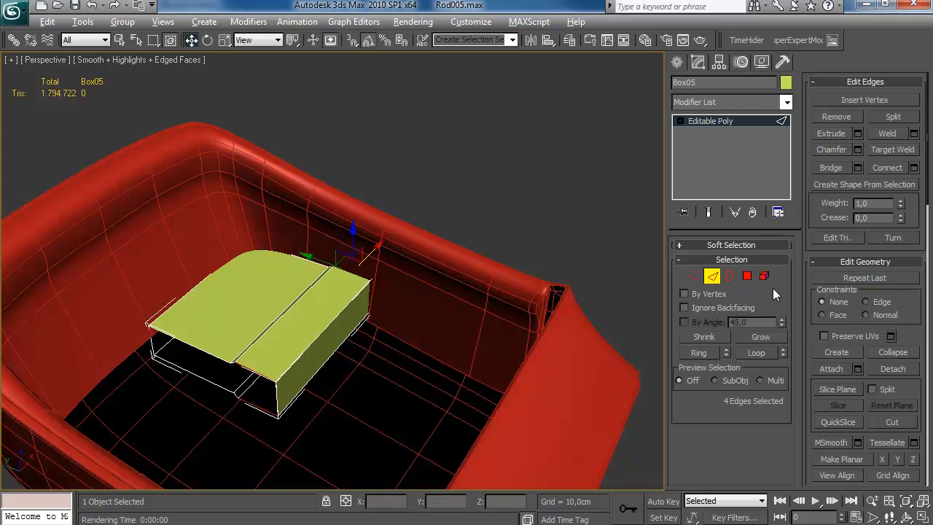
pyautogui.click(915, 168)
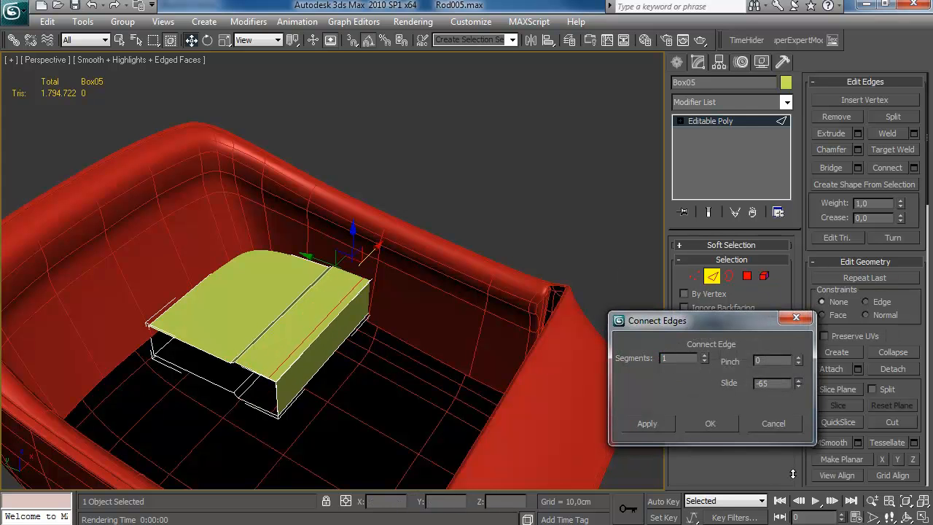
pyautogui.click(710, 423)
# Step: Add an edge loop close to the seat's outer side, working in wireframe display
pyautogui.press('4')
pyautogui.click(352, 350)
pyautogui.moveTo(342, 313)
pyautogui.keyDown('alt'); pyautogui.mouseDown(button='middle')
pyautogui.moveTo(252, 312)
pyautogui.moveTo(293, 332)
pyautogui.mouseUp(button='middle'); pyautogui.keyUp('alt')
pyautogui.press('F3')
pyautogui.scroll(2, 467, 317)
pyautogui.keyDown('alt'); pyautogui.moveTo(500, 317); pyautogui.dragTo(547, 341, button='middle'); pyautogui.keyUp('alt')
pyautogui.click(713, 276)
pyautogui.click(417, 329)
pyautogui.hotkey('alt', 'r')
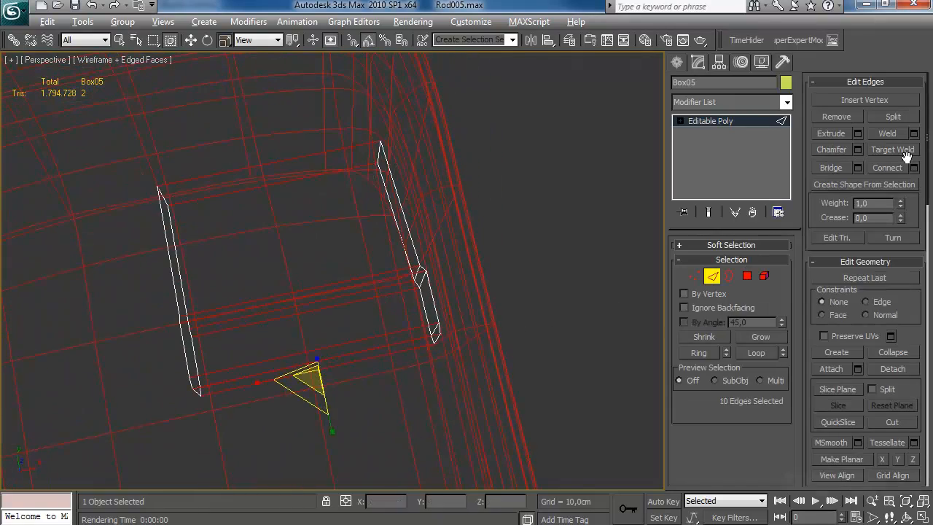
pyautogui.keyDown('alt'); pyautogui.moveTo(573, 242); pyautogui.dragTo(475, 232, button='middle'); pyautogui.keyUp('alt')
pyautogui.click(540, 211)
pyautogui.keyDown('alt'); pyautogui.moveTo(467, 302); pyautogui.dragTo(538, 308, button='middle'); pyautogui.keyUp('alt')
pyautogui.hotkey('alt', 'r')
pyautogui.click(914, 168)
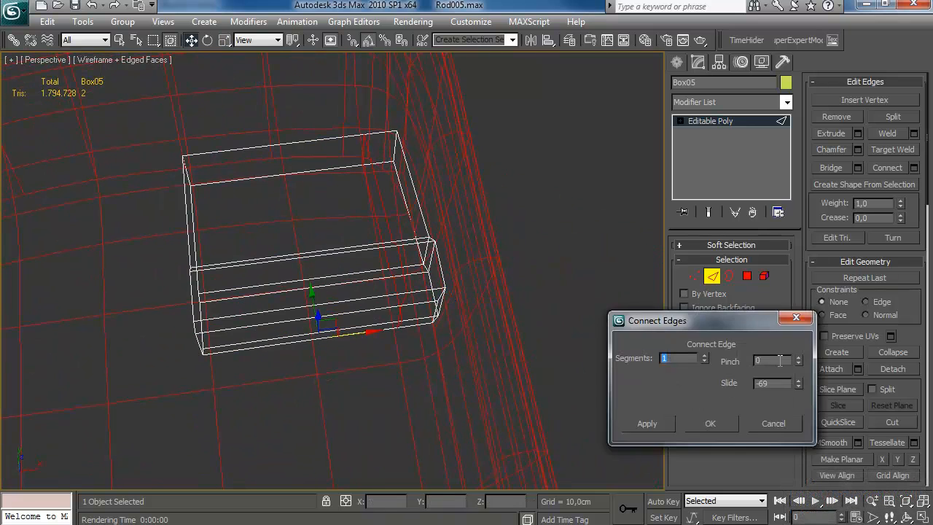
pyautogui.click(710, 424)
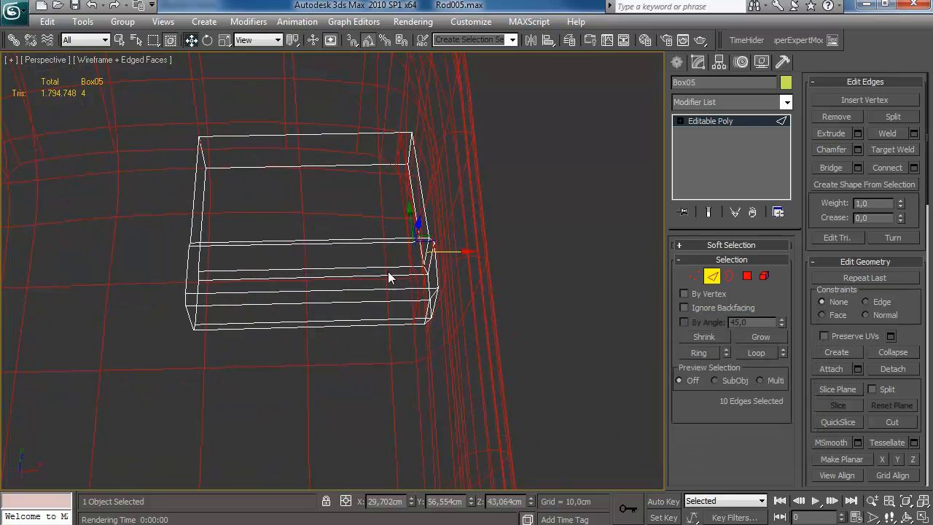
# Step: Connect the seat's widthwise edges with 11 evenly spaced segments running front to back
pyautogui.press('F3')
pyautogui.hotkey('alt', 'r')
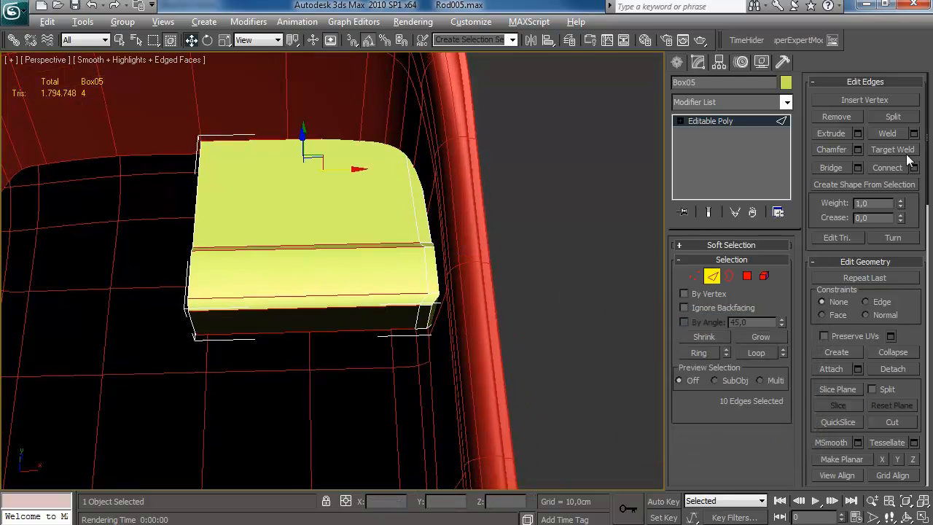
pyautogui.click(915, 168)
pyautogui.click(706, 356)
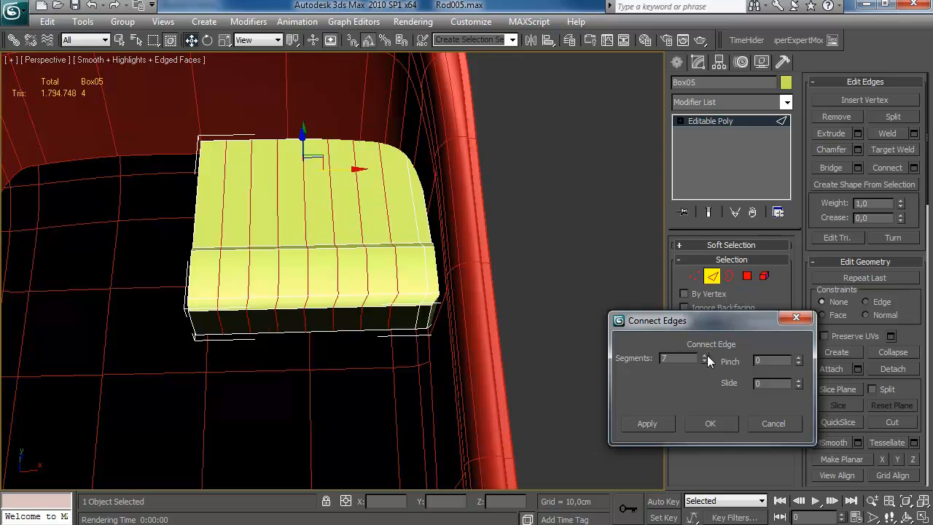
pyautogui.click(706, 357)
pyautogui.click(705, 356)
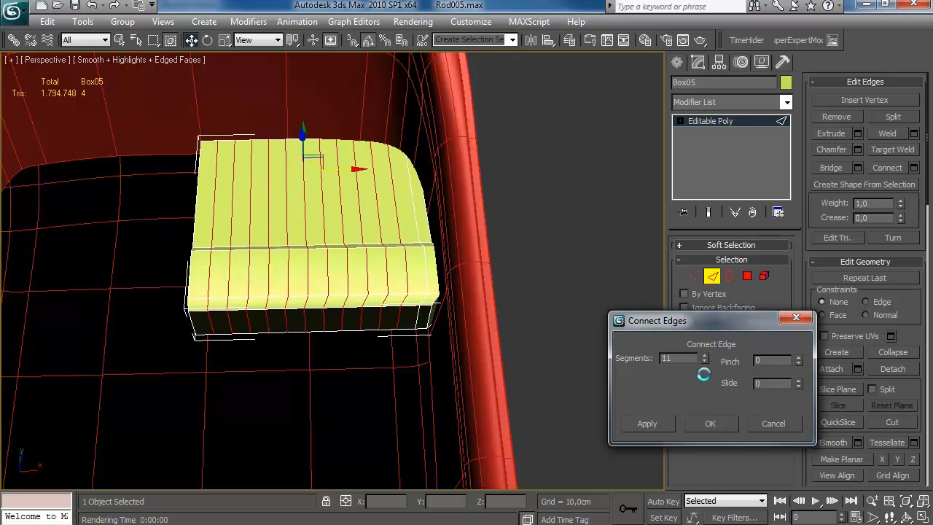
pyautogui.click(720, 423)
# Step: Add an edge loop on the seat top right beside the groove to the front cushion, with a slide of 96
pyautogui.keyDown('alt'); pyautogui.moveTo(408, 317); pyautogui.dragTo(553, 302, button='middle'); pyautogui.keyUp('alt')
pyautogui.click(290, 332)
pyautogui.hotkey('alt', 'r')
pyautogui.click(914, 168)
pyautogui.rightClick(705, 362)
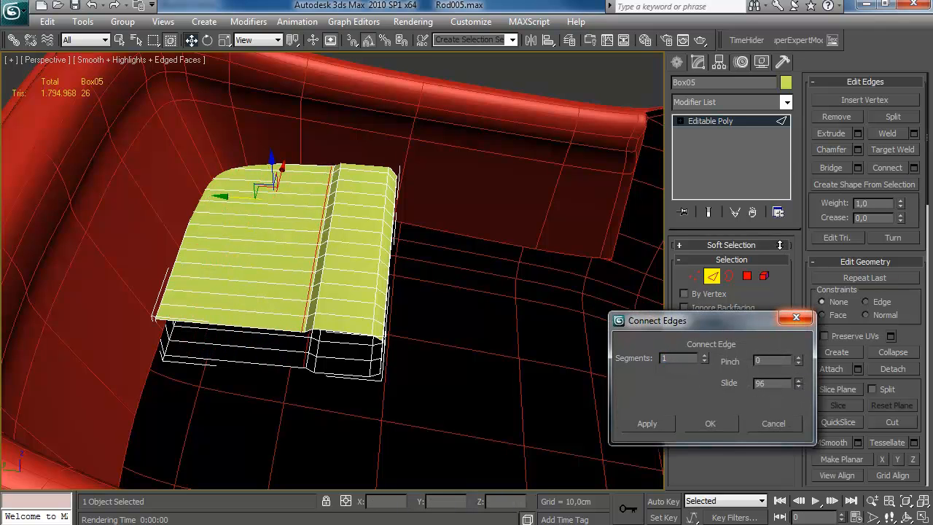
pyautogui.click(719, 422)
# Step: Extrude the narrow strip of polygons beside the seat's groove by 0.31 cm along the local normals
pyautogui.keyDown('alt'); pyautogui.moveTo(321, 349); pyautogui.dragTo(391, 353, button='middle'); pyautogui.keyUp('alt')
pyautogui.scroll(3, 358, 324)
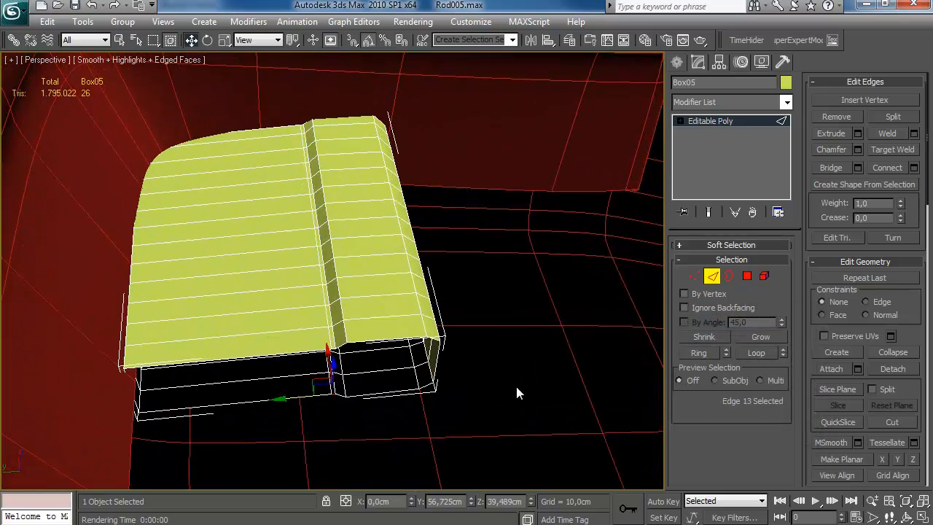
pyautogui.keyDown('ctrl'); pyautogui.click(748, 276); pyautogui.keyUp('ctrl')
pyautogui.click(858, 115)
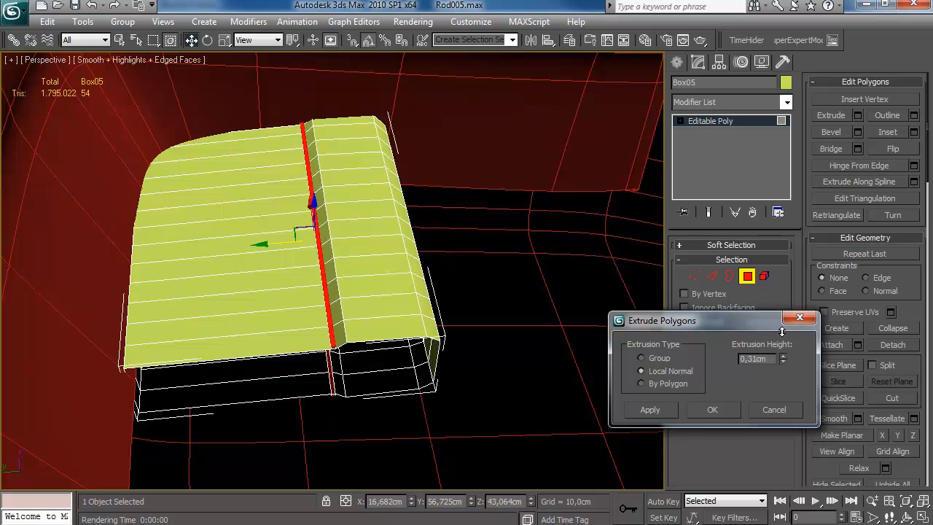
pyautogui.click(711, 409)
# Step: Delete the extruded strip's end polygons on the seat's open centre side
pyautogui.click(323, 413)
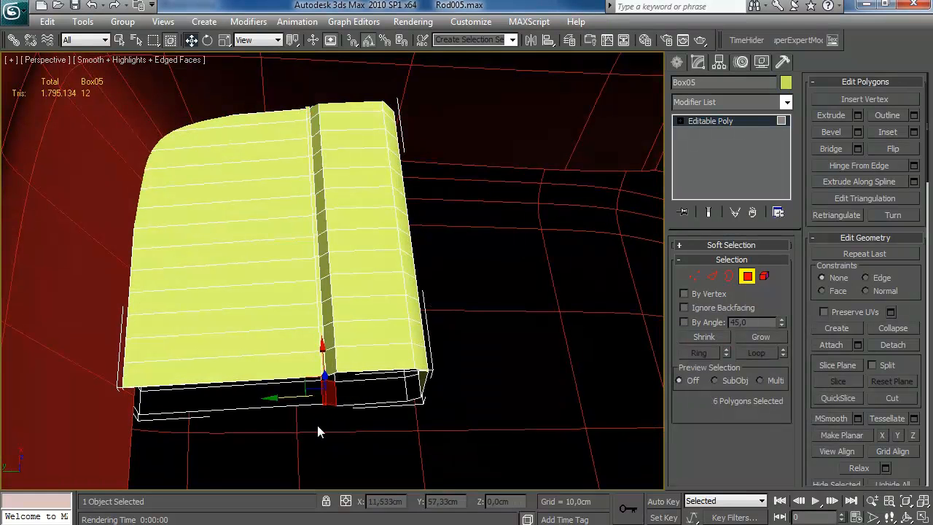
pyautogui.scroll(3, 320, 417)
pyautogui.keyDown('alt'); pyautogui.moveTo(339, 377); pyautogui.dragTo(342, 328, button='middle'); pyautogui.keyUp('alt')
pyautogui.press('Delete')
# Step: Connect the front cushion's edges with two pinch-adjusted segments running across the seat's width
pyautogui.moveTo(435, 303)
pyautogui.keyDown('alt'); pyautogui.mouseDown(button='middle')
pyautogui.moveTo(427, 294)
pyautogui.moveTo(418, 325)
pyautogui.moveTo(445, 296)
pyautogui.mouseUp(button='middle'); pyautogui.keyUp('alt')
pyautogui.press('2')
pyautogui.click(388, 351)
pyautogui.hotkey('alt', 'r')
pyautogui.click(914, 169)
pyautogui.click(705, 356)
pyautogui.moveTo(800, 358); pyautogui.dragTo(800, 348)
pyautogui.click(723, 420)
# Step: Try to bevel the seat top's rear strips by polygon with a height of 0.29 cm and an outline of -0.42 cm
pyautogui.keyDown('alt'); pyautogui.moveTo(434, 310); pyautogui.dragTo(397, 322, button='middle'); pyautogui.keyUp('alt')
pyautogui.click(746, 276)
pyautogui.press('q')
pyautogui.click(194, 370)
pyautogui.keyDown('ctrl'); pyautogui.click(201, 349); pyautogui.keyUp('ctrl')
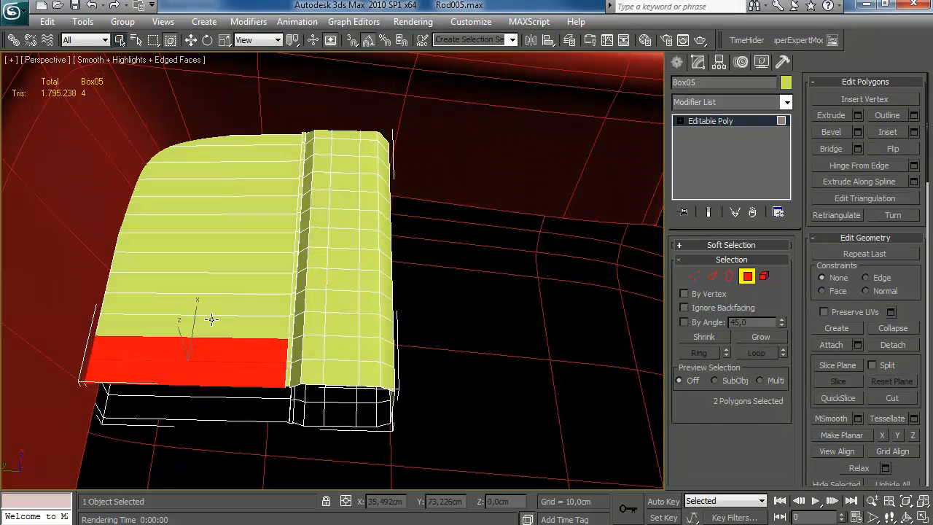
pyautogui.keyDown('ctrl'); pyautogui.click(211, 325); pyautogui.keyUp('ctrl')
pyautogui.keyDown('ctrl'); pyautogui.click(226, 302); pyautogui.keyUp('ctrl')
pyautogui.keyDown('ctrl'); pyautogui.click(240, 282); pyautogui.keyUp('ctrl')
pyautogui.keyDown('ctrl'); pyautogui.click(248, 262); pyautogui.keyUp('ctrl')
pyautogui.keyDown('ctrl'); pyautogui.click(258, 242); pyautogui.keyUp('ctrl')
pyautogui.keyDown('ctrl'); pyautogui.click(267, 222); pyautogui.keyUp('ctrl')
pyautogui.keyDown('ctrl'); pyautogui.click(270, 204); pyautogui.keyUp('ctrl')
pyautogui.keyDown('ctrl'); pyautogui.click(276, 189); pyautogui.keyUp('ctrl')
pyautogui.keyDown('ctrl'); pyautogui.click(283, 141); pyautogui.keyUp('ctrl')
pyautogui.moveTo(372, 194); pyautogui.dragTo(376, 191, button='middle')
pyautogui.click(858, 132)
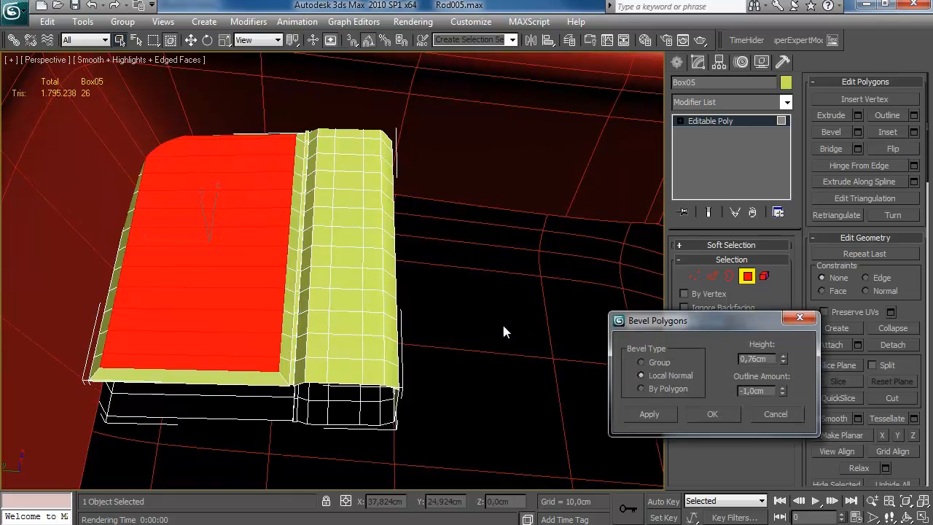
pyautogui.click(667, 388)
pyautogui.keyDown('alt'); pyautogui.moveTo(474, 339); pyautogui.dragTo(371, 308, button='middle'); pyautogui.keyUp('alt')
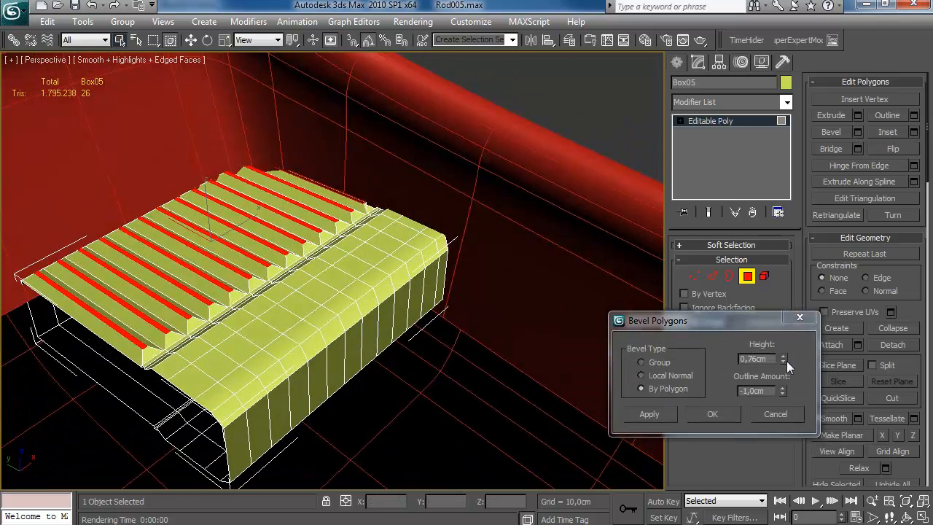
pyautogui.rightClick(783, 393)
pyautogui.rightClick(785, 358)
pyautogui.moveTo(783, 391); pyautogui.dragTo(777, 418)
pyautogui.moveTo(784, 358); pyautogui.dragTo(786, 340)
pyautogui.keyDown('alt'); pyautogui.moveTo(435, 332); pyautogui.dragTo(496, 365, button='middle'); pyautogui.keyUp('alt')
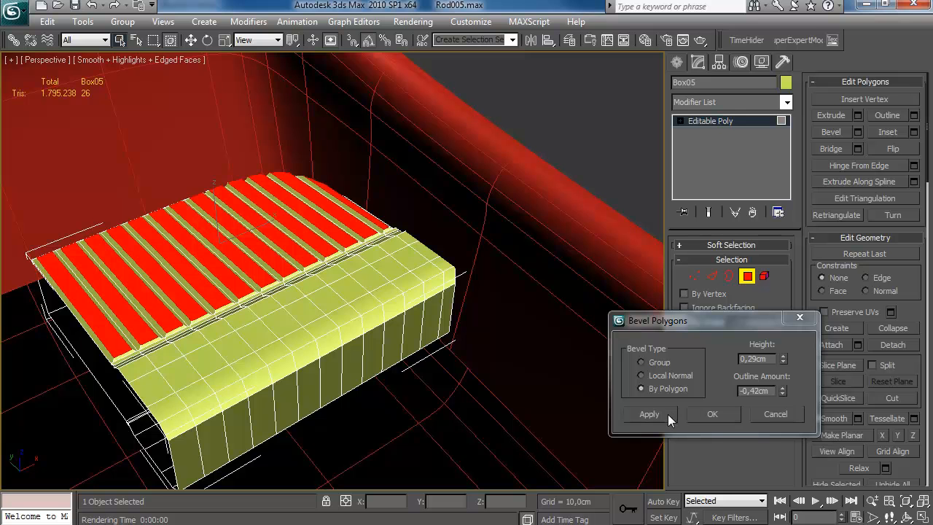
pyautogui.click(756, 417)
# Step: Chamfer the front-to-back edge loops between the seat's strips by 0.09 cm
pyautogui.keyDown('alt'); pyautogui.moveTo(440, 328); pyautogui.dragTo(535, 323, button='middle'); pyautogui.keyUp('alt')
pyautogui.click(459, 347)
pyautogui.click(713, 277)
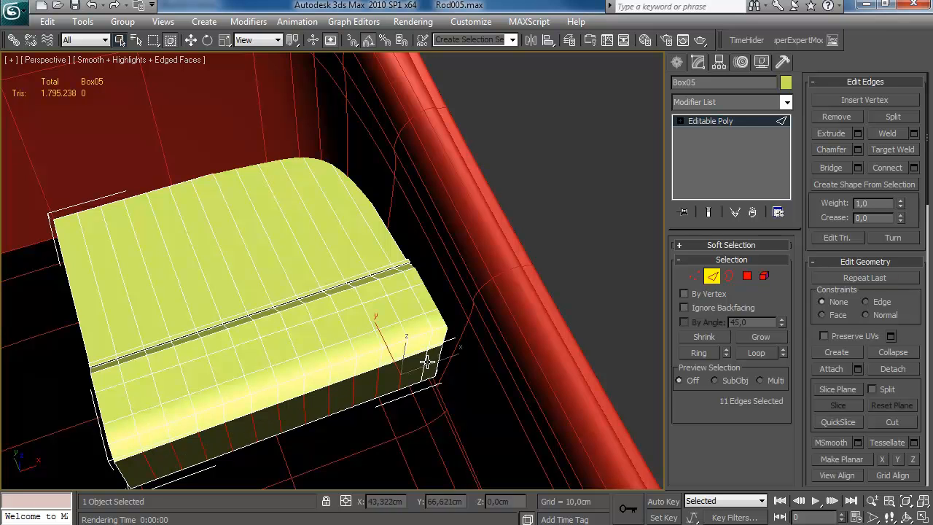
pyautogui.hotkey('alt', 'l')
pyautogui.click(858, 150)
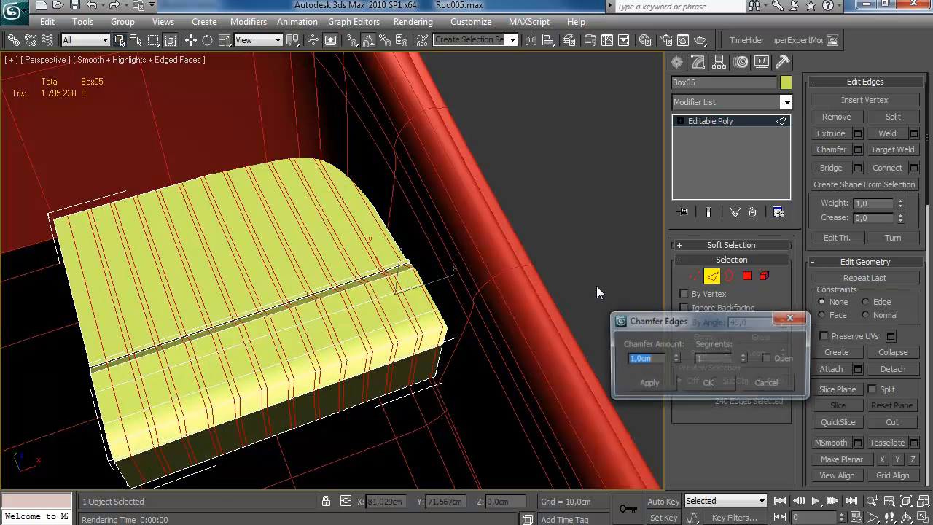
pyautogui.moveTo(677, 359); pyautogui.dragTo(677, 349)
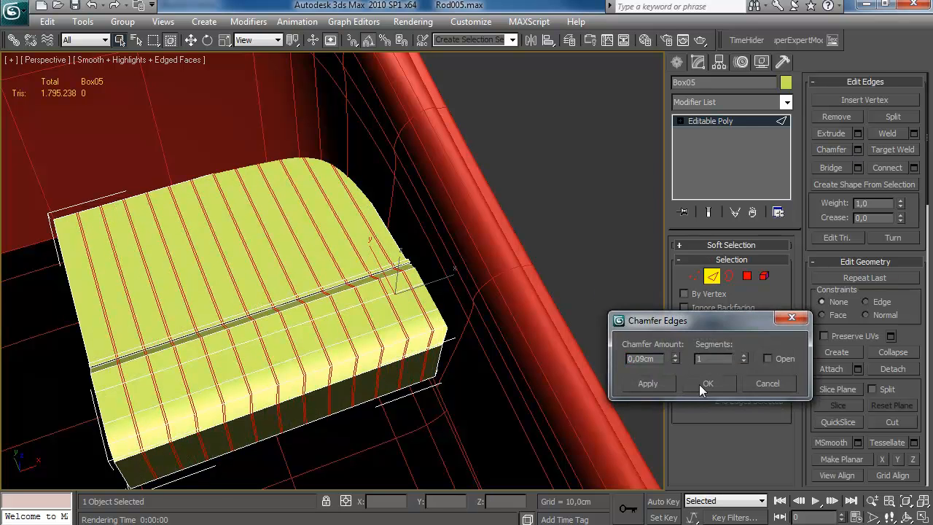
pyautogui.click(683, 379)
# Step: Bevel the seat top's 13 wide rear strips by polygon with a height of 0.29 cm and an outline of -0.42 cm
pyautogui.press('4')
pyautogui.moveTo(102, 330)
pyautogui.mouseDown()
pyautogui.moveTo(240, 272)
pyautogui.moveTo(366, 244)
pyautogui.mouseUp()
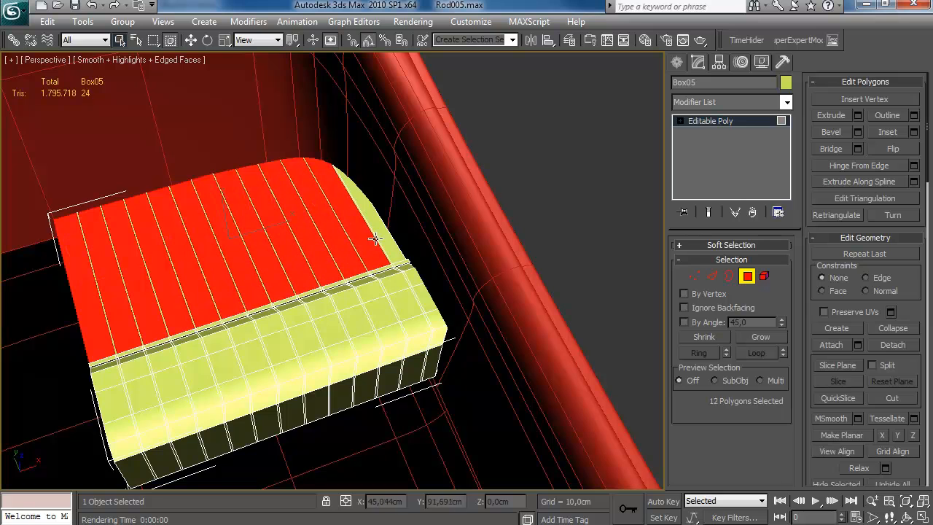
pyautogui.click(858, 115)
pyautogui.click(773, 407)
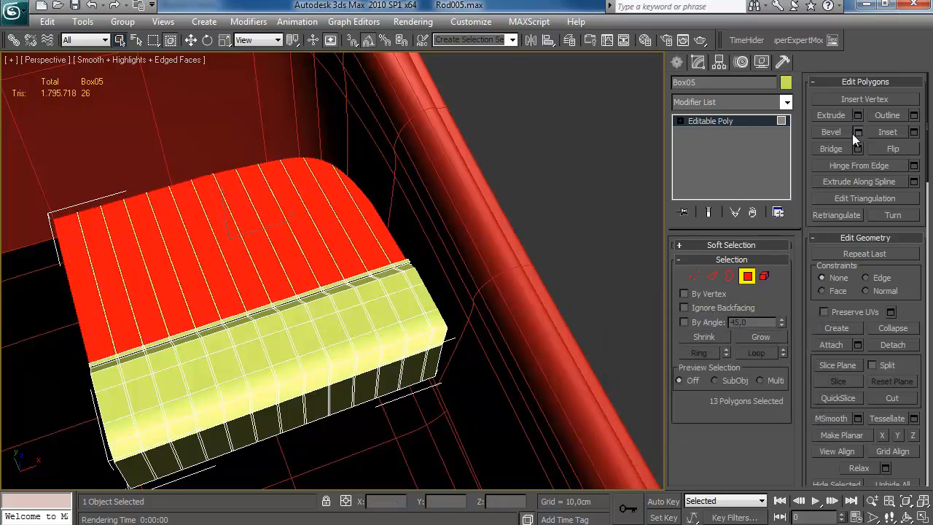
pyautogui.click(857, 132)
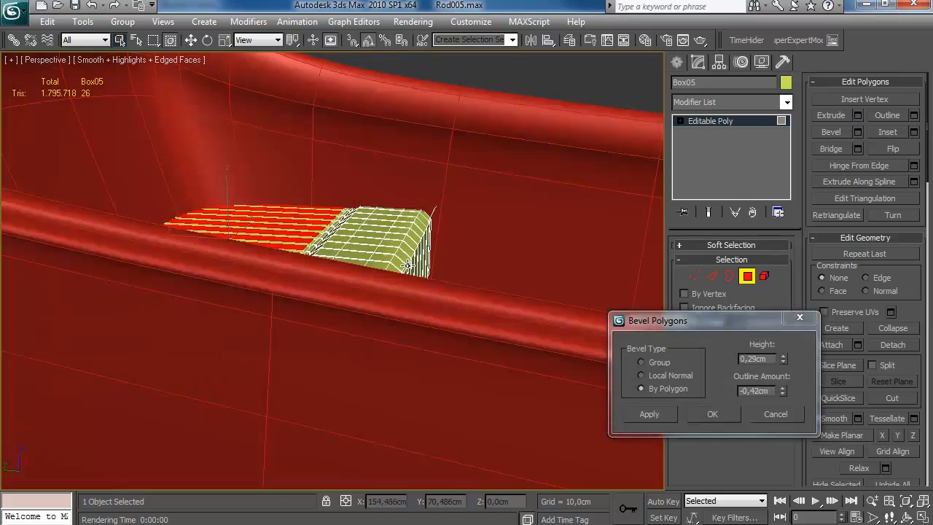
pyautogui.scroll(3, 402, 285)
pyautogui.keyDown('alt'); pyautogui.moveTo(403, 285); pyautogui.dragTo(375, 318, button='middle'); pyautogui.keyUp('alt')
pyautogui.click(709, 413)
# Step: Connect the ribs' lengthwise edges with two segments, and connect the edge ring once more for denser crosswise loops
pyautogui.click(712, 276)
pyautogui.click(231, 355)
pyautogui.click(699, 353)
pyautogui.click(914, 168)
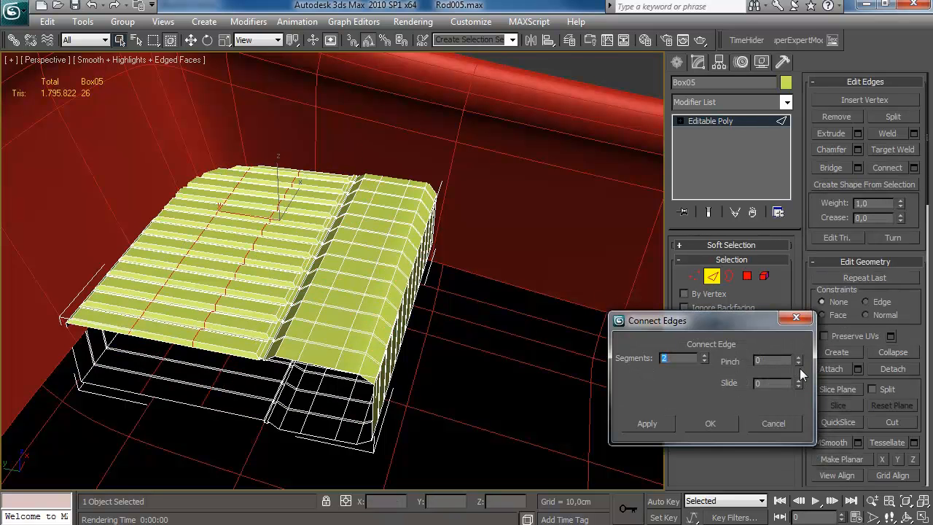
pyautogui.press('Return')
pyautogui.click(699, 353)
pyautogui.click(915, 168)
pyautogui.click(706, 356)
pyautogui.press('Return')
# Step: Paste the copied TurboSmooth modifier onto the seat and view it without edge display
pyautogui.keyDown('alt'); pyautogui.moveTo(558, 321); pyautogui.dragTo(362, 290, button='middle'); pyautogui.keyUp('alt')
pyautogui.click(451, 367)
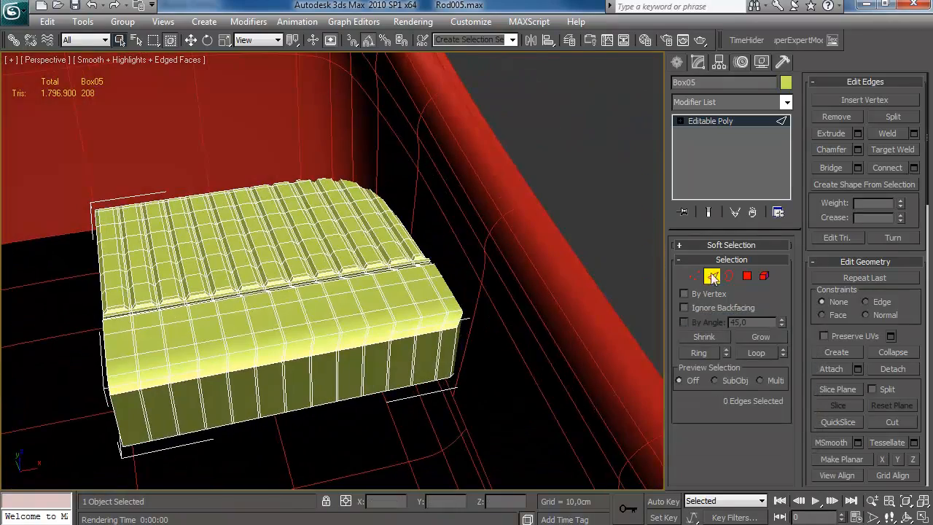
pyautogui.click(712, 278)
pyautogui.rightClick(709, 114)
pyautogui.click(746, 144)
pyautogui.press('F4')
pyautogui.keyDown('alt'); pyautogui.moveTo(496, 246); pyautogui.dragTo(389, 313, button='middle'); pyautogui.keyUp('alt')
pyautogui.scroll(-5, 488, 261)
pyautogui.scroll(5, 469, 304)
# Step: Add one edge loop in the groove between the ribbed area and the front cushion, with a slide of 74
pyautogui.press('F4')
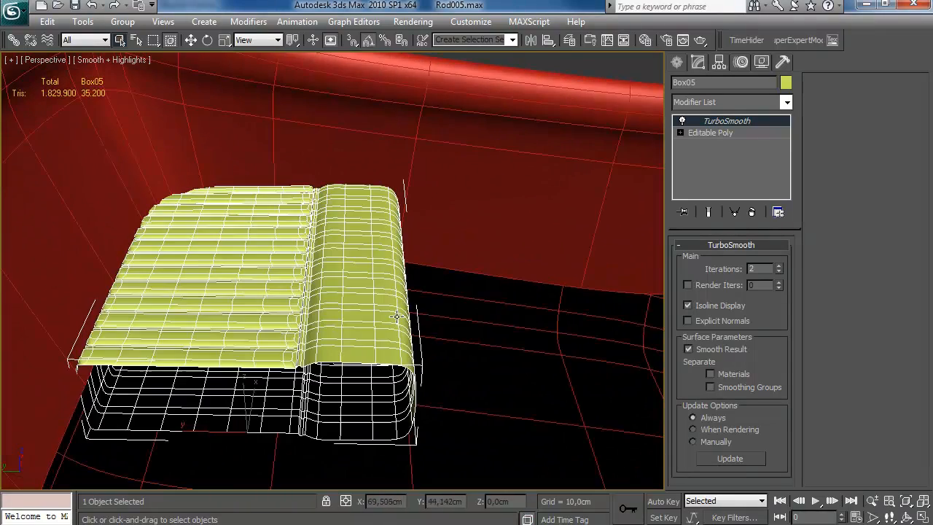
pyautogui.click(716, 134)
pyautogui.click(713, 275)
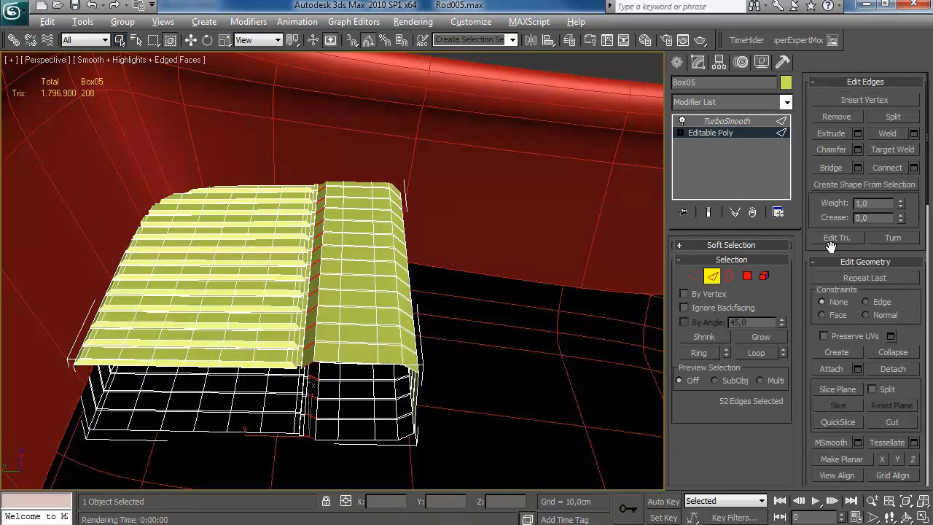
pyautogui.click(913, 169)
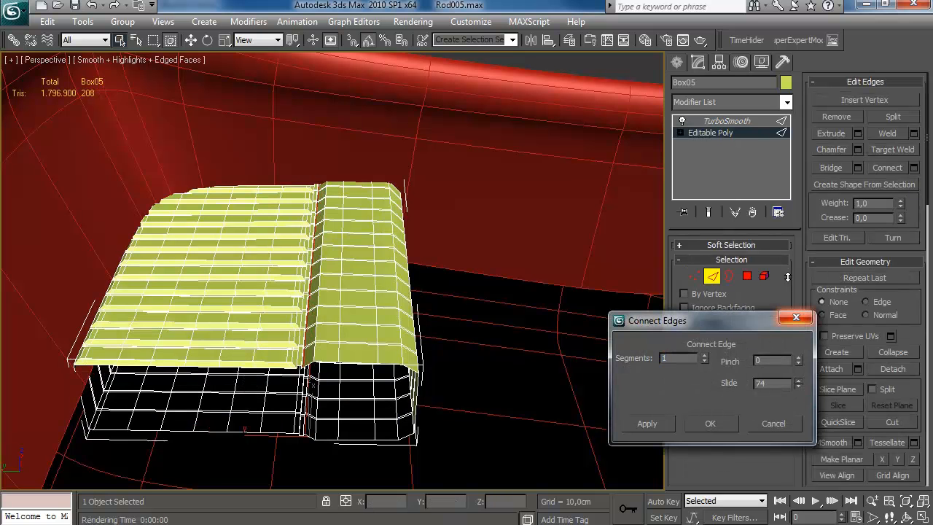
pyautogui.click(707, 423)
# Step: Examine the smoothed ribbed seat inside the body without edge display
pyautogui.click(503, 190)
pyautogui.press('F4')
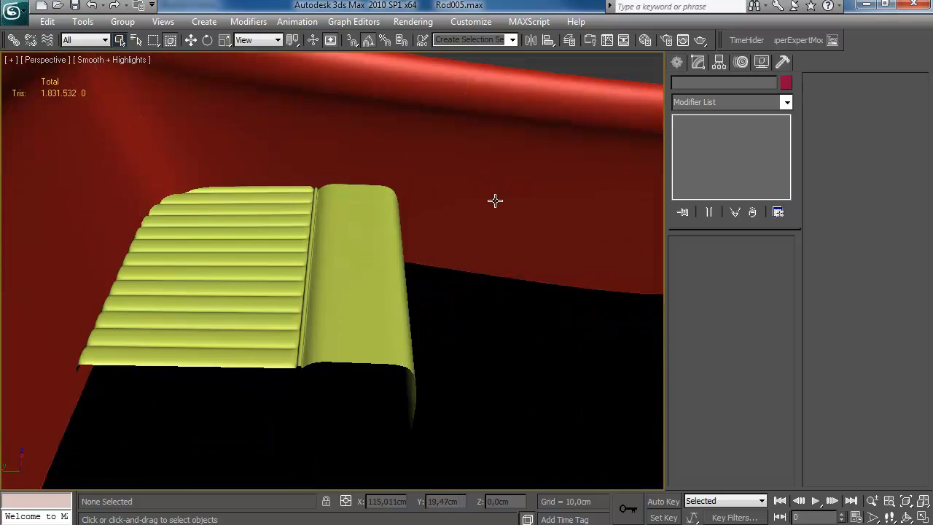
pyautogui.scroll(-5, 493, 202)
pyautogui.keyDown('alt'); pyautogui.moveTo(491, 207); pyautogui.dragTo(521, 267, button='middle'); pyautogui.keyUp('alt')
pyautogui.scroll(-3, 466, 285)
pyautogui.scroll(-2, 434, 240)
pyautogui.scroll(2, 418, 257)
pyautogui.scroll(5, 433, 254)
# Step: Add an FFD(box) modifier to the seat and place it beneath the TurboSmooth
pyautogui.click(391, 296)
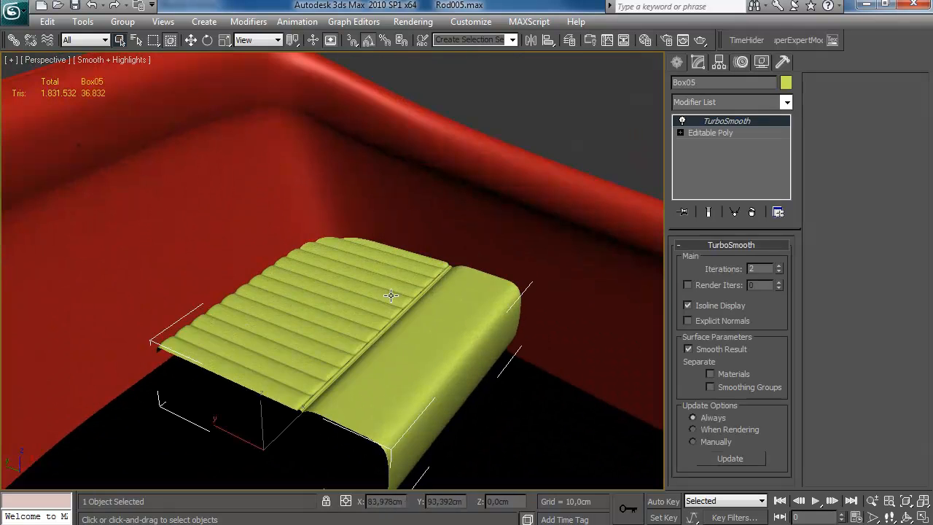
pyautogui.keyDown('alt'); pyautogui.moveTo(452, 226); pyautogui.dragTo(379, 280, button='middle'); pyautogui.keyUp('alt')
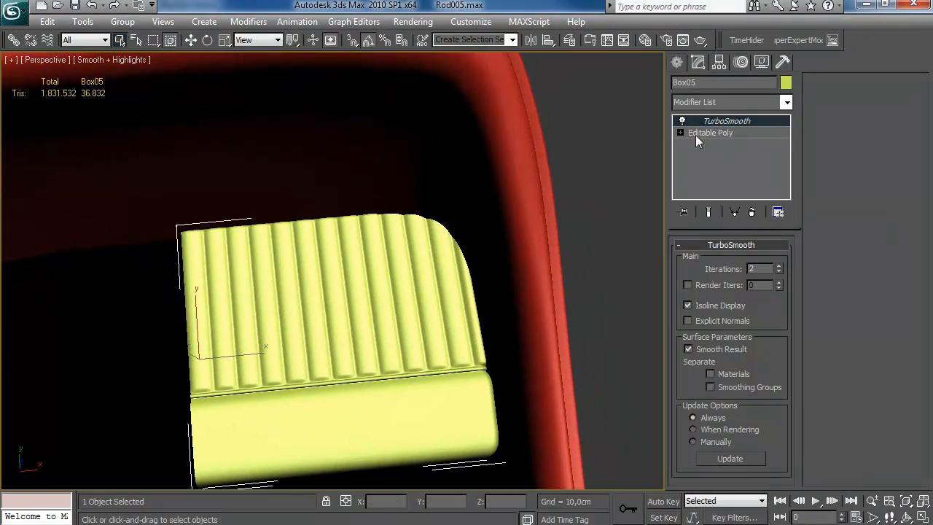
pyautogui.click(721, 104)
pyautogui.scroll(-1, 724, 194)
pyautogui.click(723, 163)
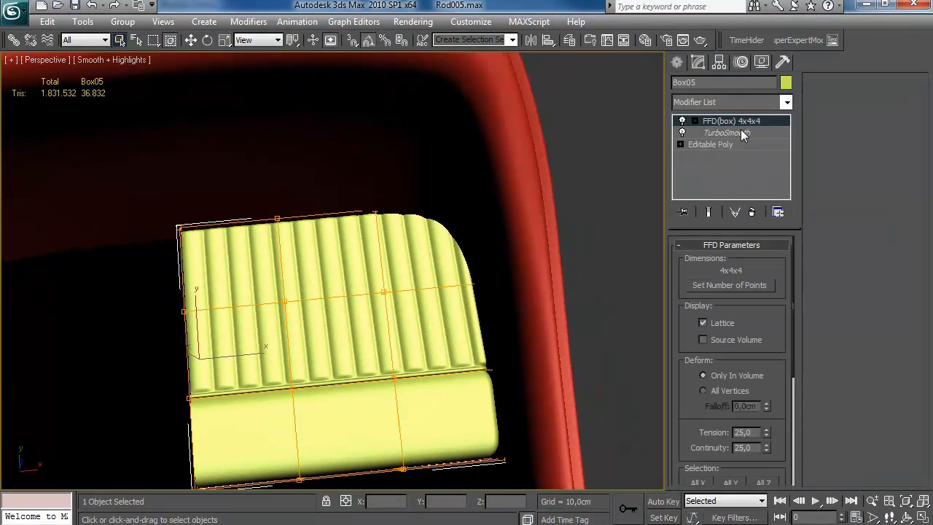
# Step: Set the FFD lattice's number of points to 4x4x2
pyautogui.click(718, 285)
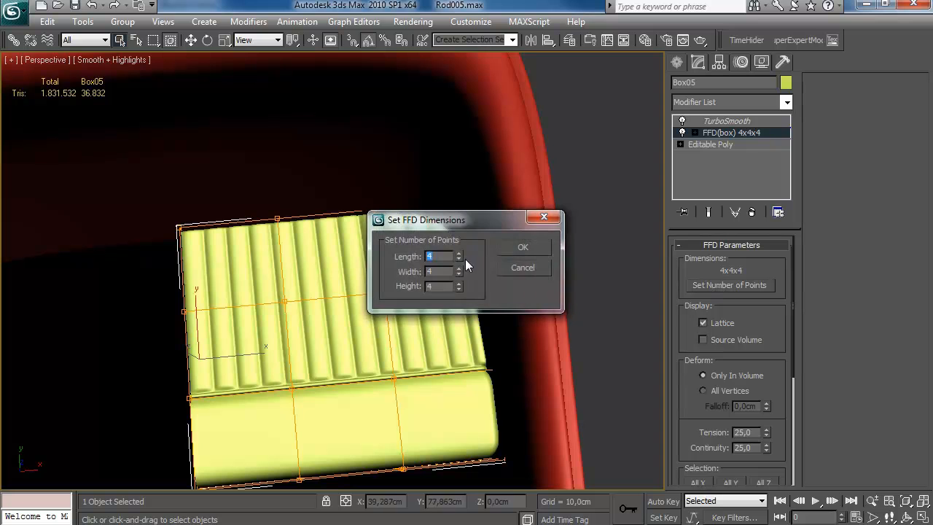
pyautogui.click(515, 250)
pyautogui.click(726, 286)
pyautogui.click(460, 255)
pyautogui.click(460, 255)
pyautogui.click(459, 287)
pyautogui.click(458, 287)
pyautogui.click(516, 250)
# Step: Adjust the FFD control points around the seat's outer side and rear to refine its outline
pyautogui.keyDown('alt'); pyautogui.moveTo(500, 303); pyautogui.dragTo(459, 330, button='middle'); pyautogui.keyUp('alt')
pyautogui.moveTo(552, 187); pyautogui.dragTo(438, 260)
pyautogui.click(462, 260)
pyautogui.click(722, 134)
pyautogui.click(721, 133)
pyautogui.click(736, 143)
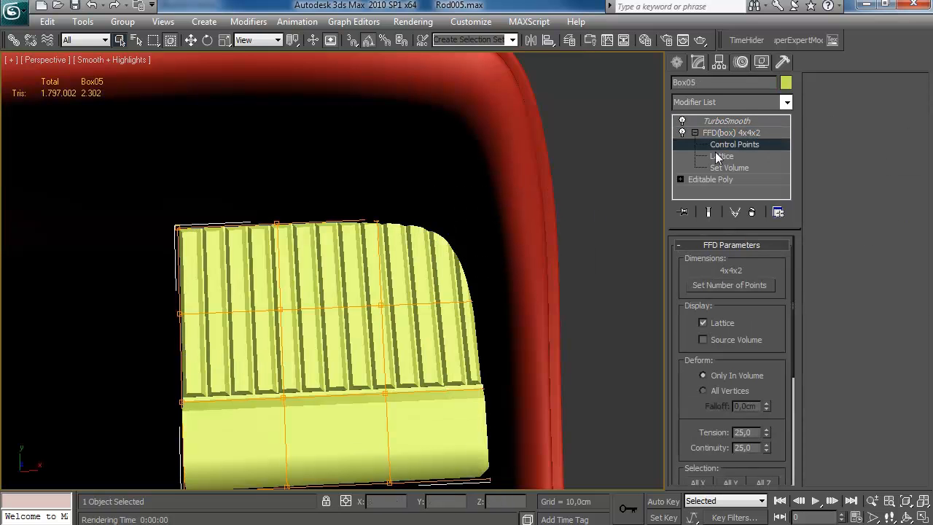
pyautogui.press('w')
pyautogui.moveTo(500, 220); pyautogui.dragTo(468, 202)
pyautogui.moveTo(506, 274); pyautogui.dragTo(452, 328)
pyautogui.moveTo(520, 303); pyautogui.dragTo(517, 302)
pyautogui.moveTo(530, 306); pyautogui.dragTo(340, 293, button='middle')
pyautogui.moveTo(303, 173); pyautogui.dragTo(371, 199)
pyautogui.keyDown('alt'); pyautogui.moveTo(376, 208); pyautogui.dragTo(413, 212, button='middle'); pyautogui.keyUp('alt')
pyautogui.click(678, 62)
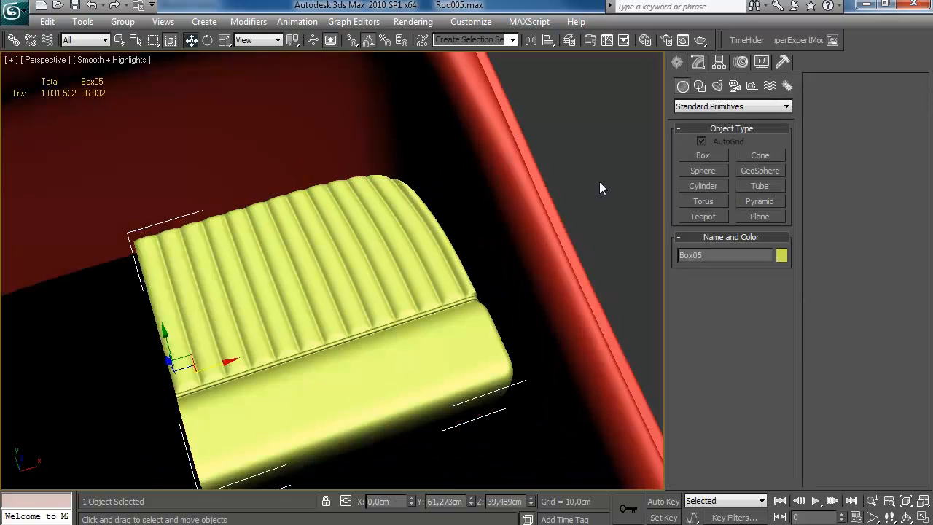
# Step: Delete the seat's TurboSmooth modifier and attach the seat to the HPbody mesh
pyautogui.click(598, 184)
pyautogui.scroll(-5, 494, 267)
pyautogui.keyDown('alt'); pyautogui.moveTo(494, 267); pyautogui.dragTo(360, 300, button='middle'); pyautogui.keyUp('alt')
pyautogui.scroll(3, 360, 299)
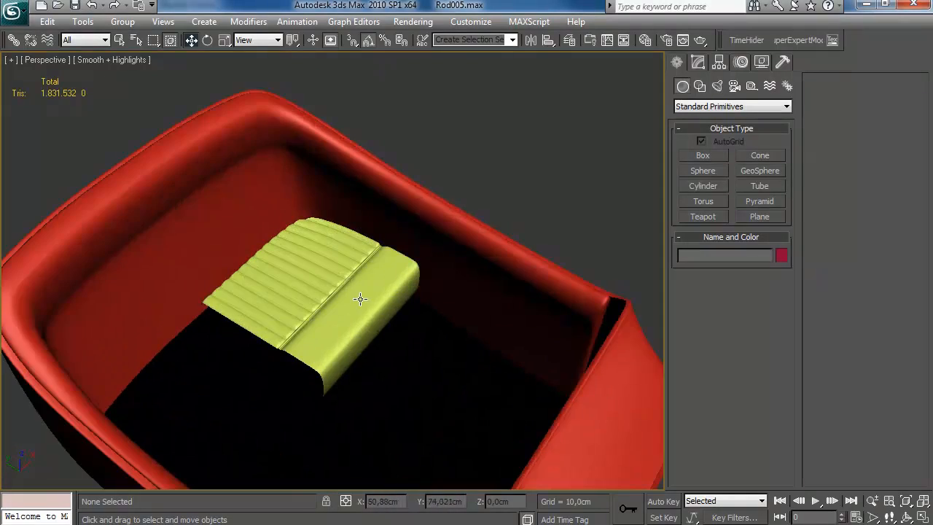
pyautogui.click(695, 66)
pyautogui.rightClick(716, 121)
pyautogui.click(730, 144)
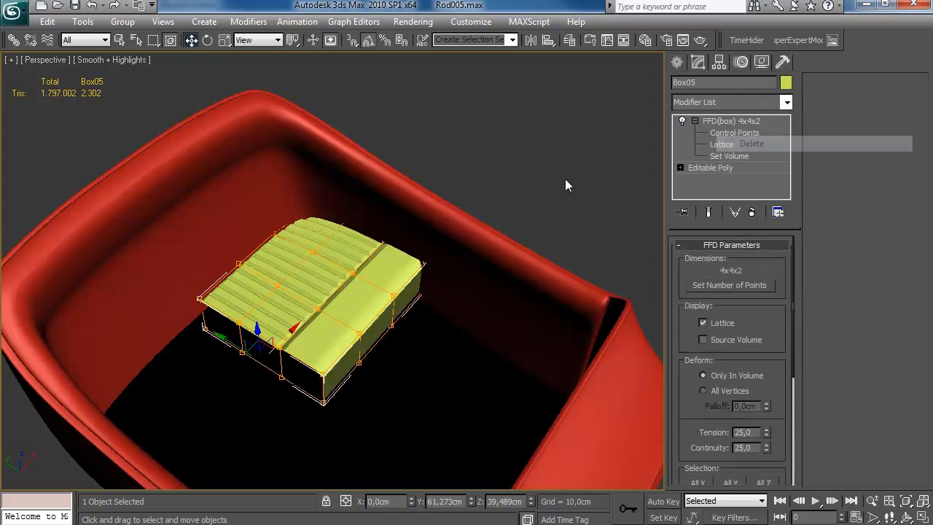
pyautogui.click(481, 242)
pyautogui.click(713, 148)
pyautogui.click(362, 318)
pyautogui.rightClick(365, 317)
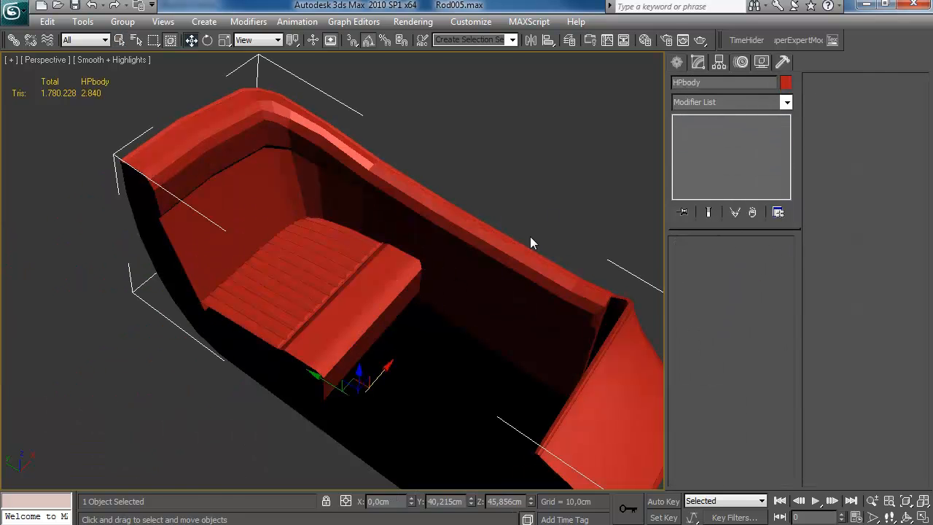
# Step: Examine the full-width mirrored and smoothed bench seat inside the body
pyautogui.click(550, 210)
pyautogui.scroll(-5, 469, 268)
pyautogui.keyDown('alt'); pyautogui.moveTo(470, 268); pyautogui.dragTo(339, 297, button='middle'); pyautogui.keyUp('alt')
pyautogui.scroll(5, 338, 296)
pyautogui.keyDown('alt'); pyautogui.moveTo(396, 306); pyautogui.dragTo(367, 308, button='middle'); pyautogui.keyUp('alt')
pyautogui.scroll(3, 366, 308)
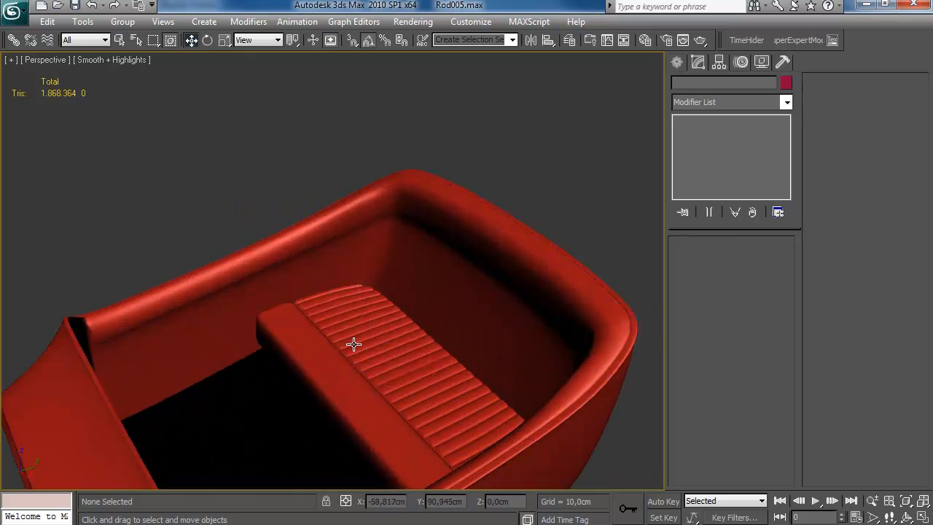
pyautogui.click(408, 365)
pyautogui.keyDown('alt'); pyautogui.moveTo(421, 340); pyautogui.dragTo(482, 397, button='middle'); pyautogui.keyUp('alt')
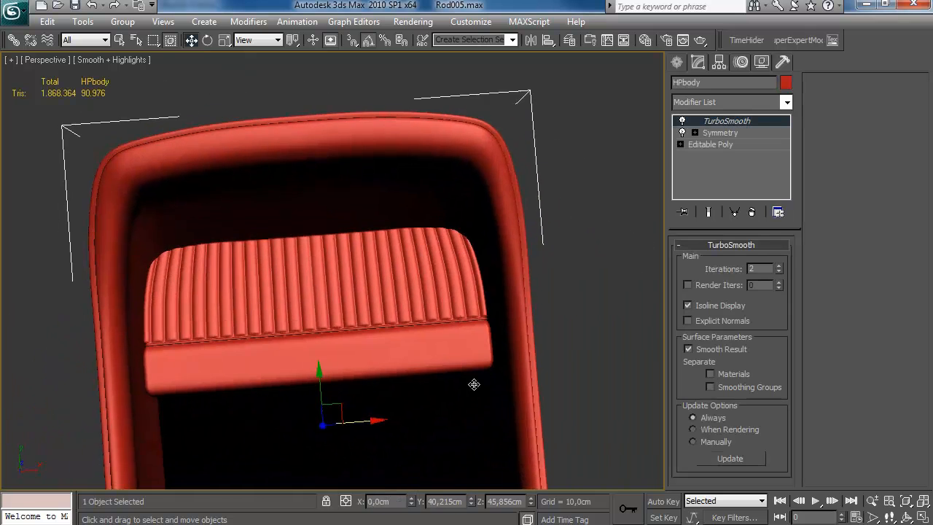
pyautogui.scroll(5, 482, 397)
# Step: Select all the polygons of one seat rib next to the centre line in the HPbody base mesh, including its bevelled sides
pyautogui.click(704, 145)
pyautogui.press('F4')
pyautogui.press('4')
pyautogui.press('q')
pyautogui.click(310, 414)
pyautogui.click(726, 246)
pyautogui.click(723, 257)
pyautogui.click(723, 246)
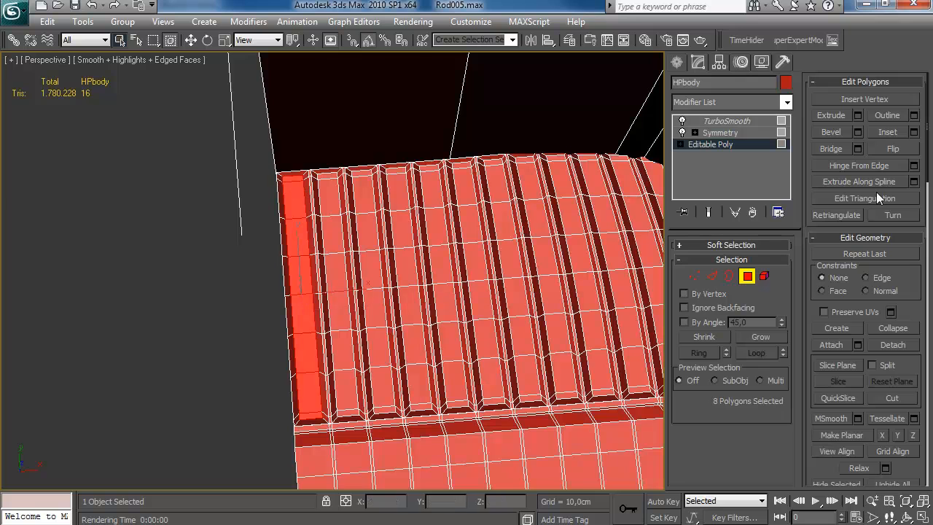
pyautogui.click(760, 336)
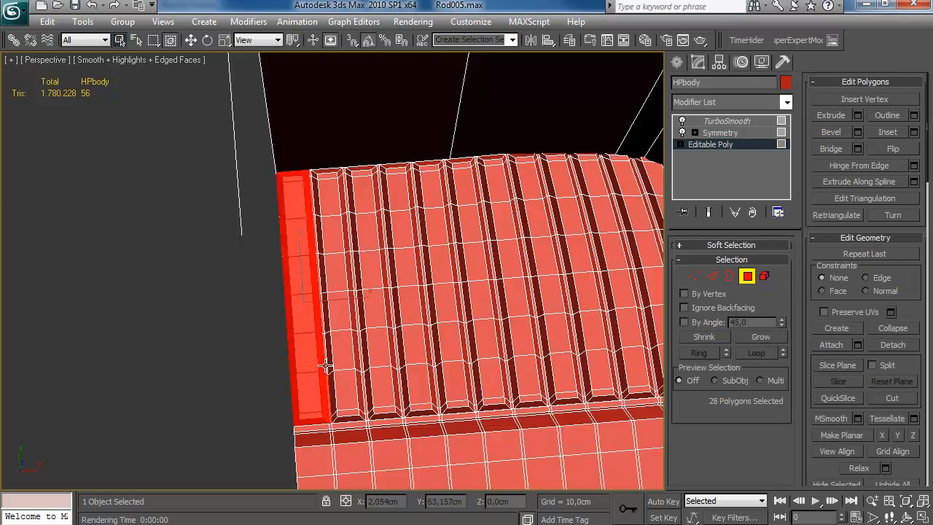
pyautogui.keyDown('ctrl'); pyautogui.click(312, 175); pyautogui.keyUp('ctrl')
# Step: Clone the selected rib polygons sideways to a separate object named Object04 and select that object
pyautogui.moveTo(338, 246); pyautogui.dragTo(360, 213, button='middle')
pyautogui.keyDown('shift'); pyautogui.moveTo(373, 259); pyautogui.dragTo(283, 261); pyautogui.keyUp('shift')
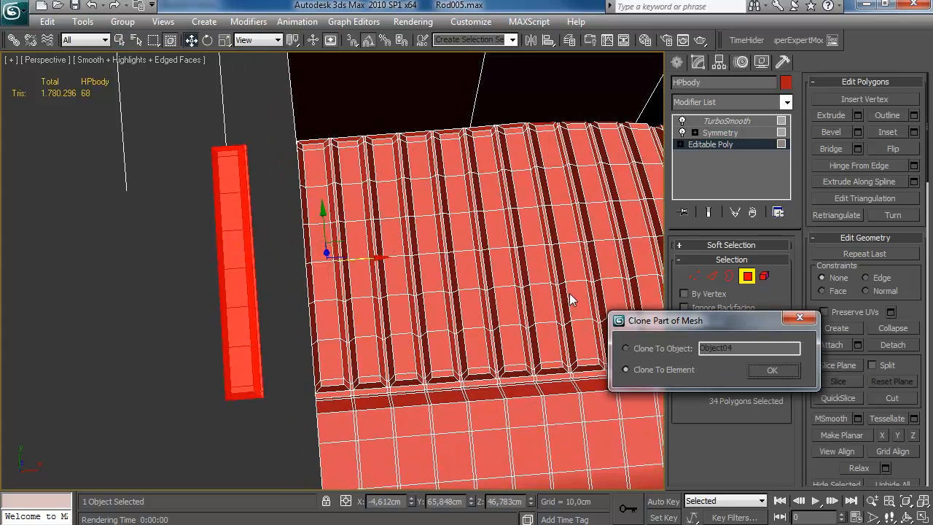
pyautogui.click(662, 349)
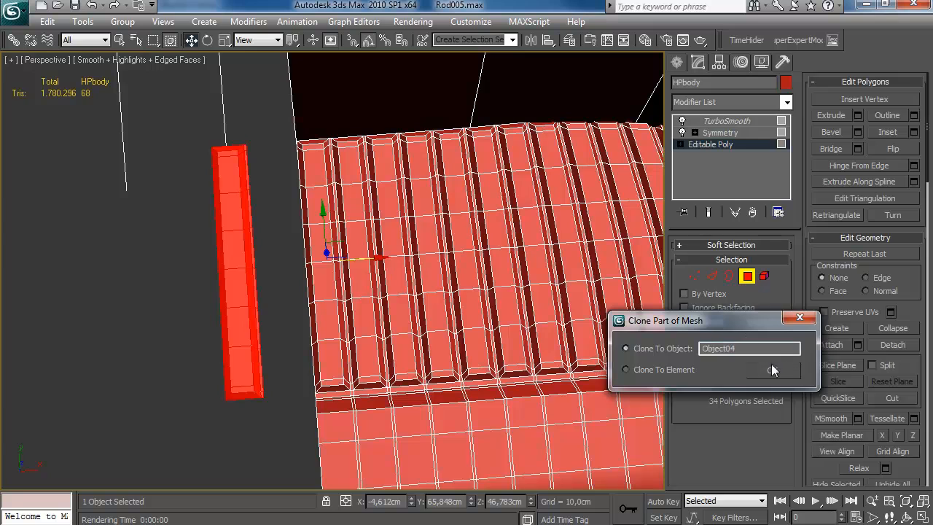
pyautogui.click(785, 366)
pyautogui.click(747, 276)
pyautogui.click(256, 395)
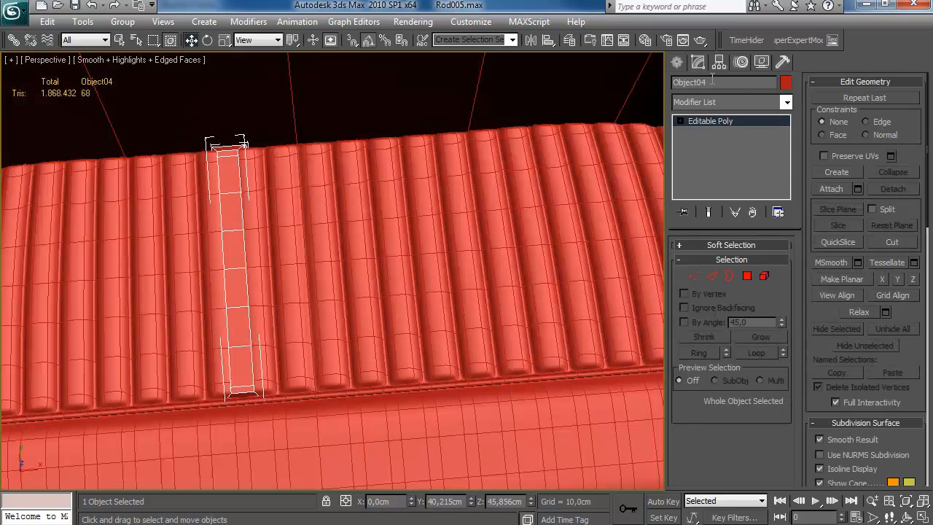
# Step: Center the pivot of the cloned rib on its own geometry
pyautogui.click(720, 63)
pyautogui.click(748, 154)
pyautogui.click(745, 231)
pyautogui.click(732, 155)
# Step: Move the cloned rib out of the cockpit into the empty space behind and above the body
pyautogui.scroll(-5, 467, 275)
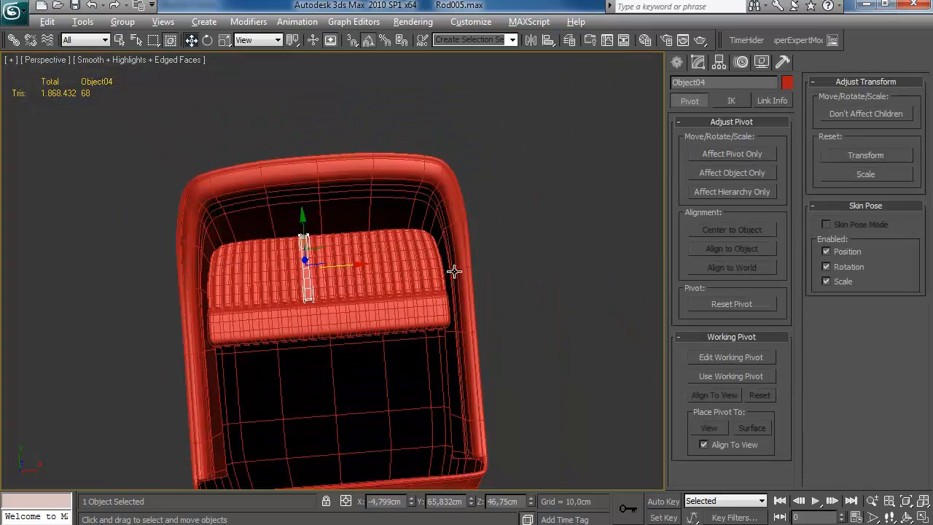
pyautogui.keyDown('alt'); pyautogui.moveTo(466, 275); pyautogui.dragTo(313, 240, button='middle'); pyautogui.keyUp('alt')
pyautogui.moveTo(340, 143); pyautogui.dragTo(482, 84)
pyautogui.keyDown('alt'); pyautogui.moveTo(459, 102); pyautogui.dragTo(399, 279, button='middle'); pyautogui.keyUp('alt')
pyautogui.scroll(5, 350, 357)
pyautogui.scroll(5, 395, 329)
pyautogui.click(421, 173)
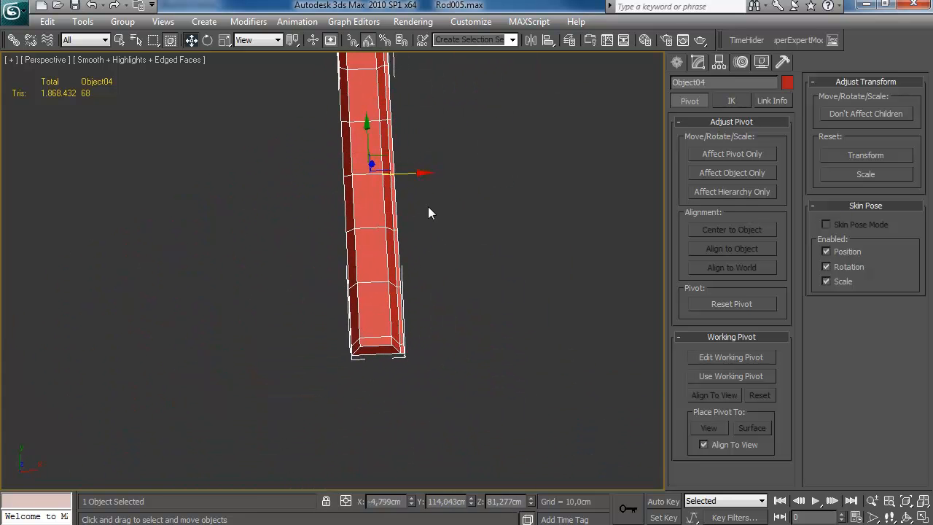
# Step: Vertex-snap 20 copies of the rib side by side to form a ribbed strip
pyautogui.moveTo(421, 173); pyautogui.dragTo(403, 174, button='middle')
pyautogui.press('s')
pyautogui.keyDown('shift'); pyautogui.moveTo(338, 356); pyautogui.dragTo(391, 356); pyautogui.keyUp('shift')
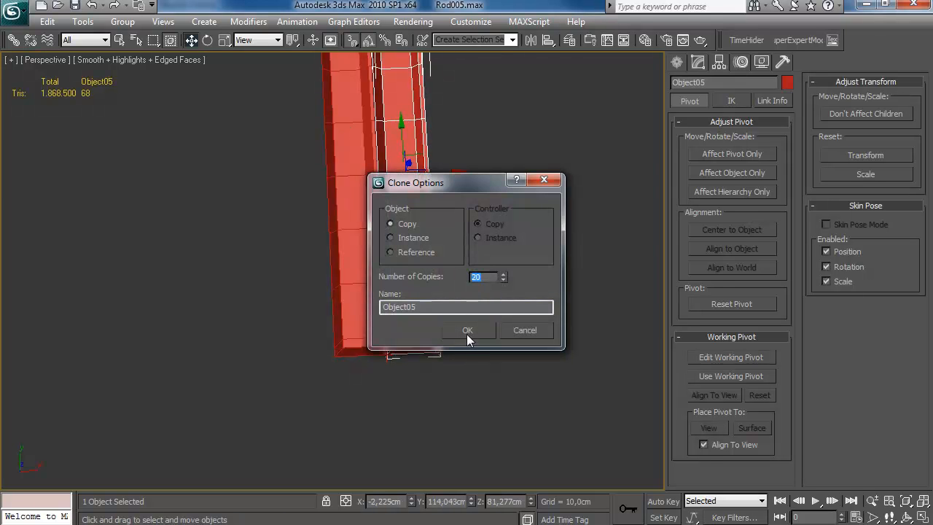
pyautogui.click(466, 330)
pyautogui.scroll(-4, 426, 277)
pyautogui.scroll(3, 275, 330)
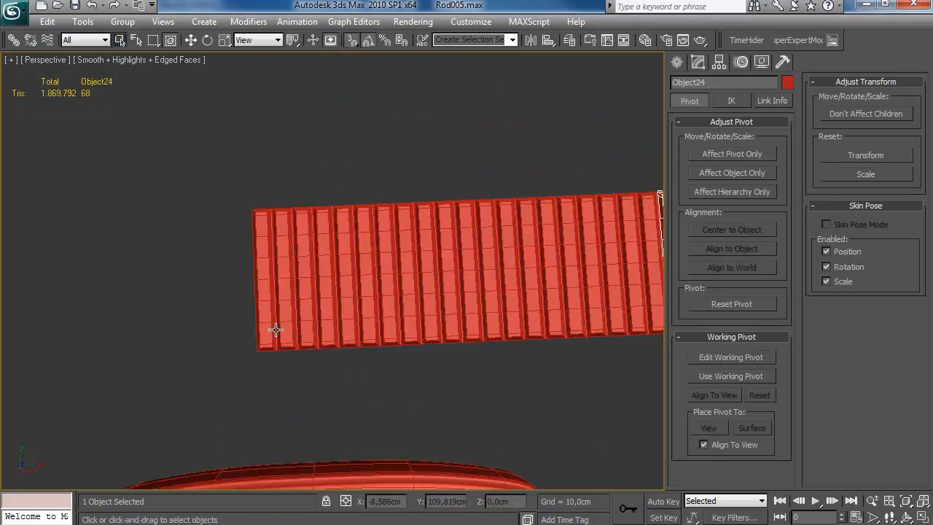
# Step: Attach all the copied ribs to the first rib so the strip is one editable poly object
pyautogui.click(698, 62)
pyautogui.click(310, 295)
pyautogui.click(330, 295)
pyautogui.click(349, 294)
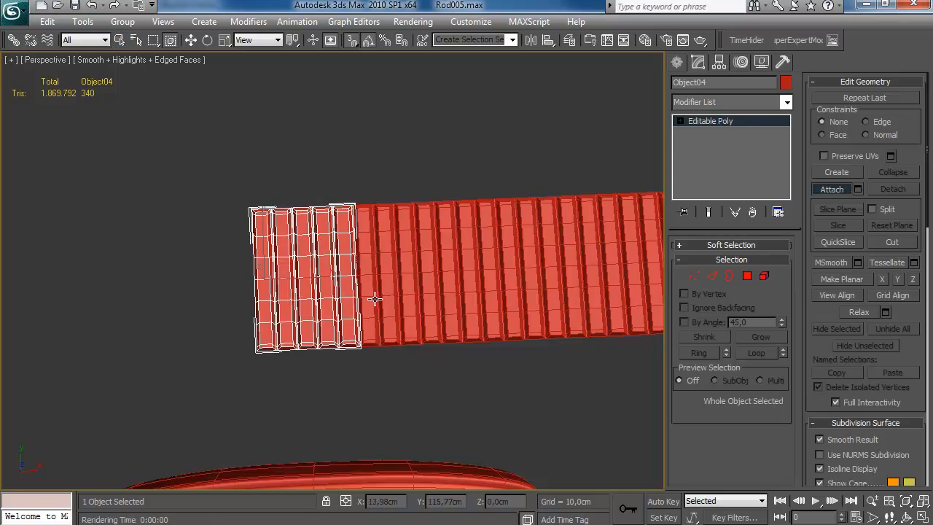
pyautogui.click(414, 300)
pyautogui.click(433, 303)
pyautogui.click(454, 308)
pyautogui.click(517, 306)
pyautogui.click(538, 311)
pyautogui.click(559, 310)
pyautogui.click(578, 311)
pyautogui.click(599, 314)
pyautogui.click(619, 316)
pyautogui.moveTo(544, 329); pyautogui.dragTo(463, 325, button='middle')
pyautogui.click(561, 296)
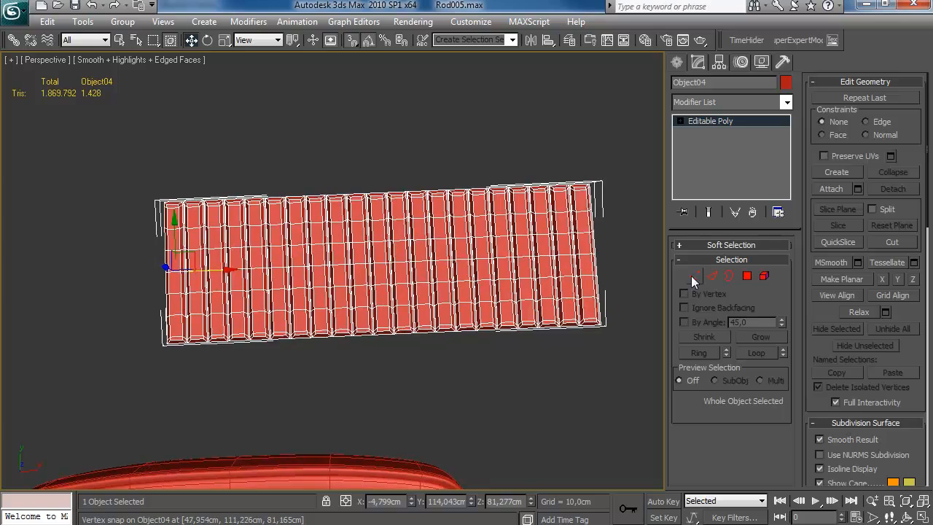
# Step: Select all vertices of the ribbed strip and weld the coinciding ones with a small threshold
pyautogui.click(694, 276)
pyautogui.hotkey('ctrl', 'a')
pyautogui.click(914, 115)
pyautogui.rightClick(727, 361)
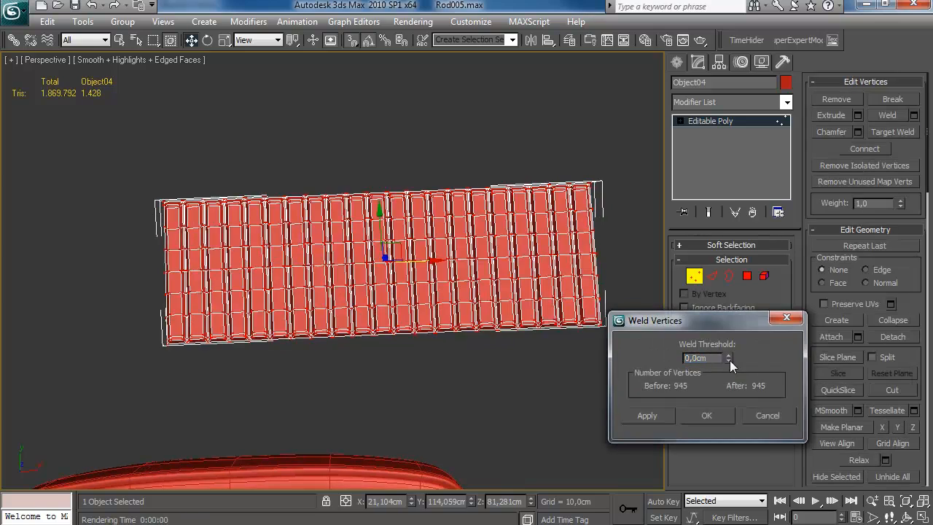
pyautogui.click(712, 420)
# Step: Weld the strip's remaining unmerged vertices between the ribs with a threshold of about 0.1 cm
pyautogui.keyDown('alt'); pyautogui.moveTo(417, 293); pyautogui.dragTo(472, 246, button='middle'); pyautogui.keyUp('alt')
pyautogui.scroll(6, 472, 246)
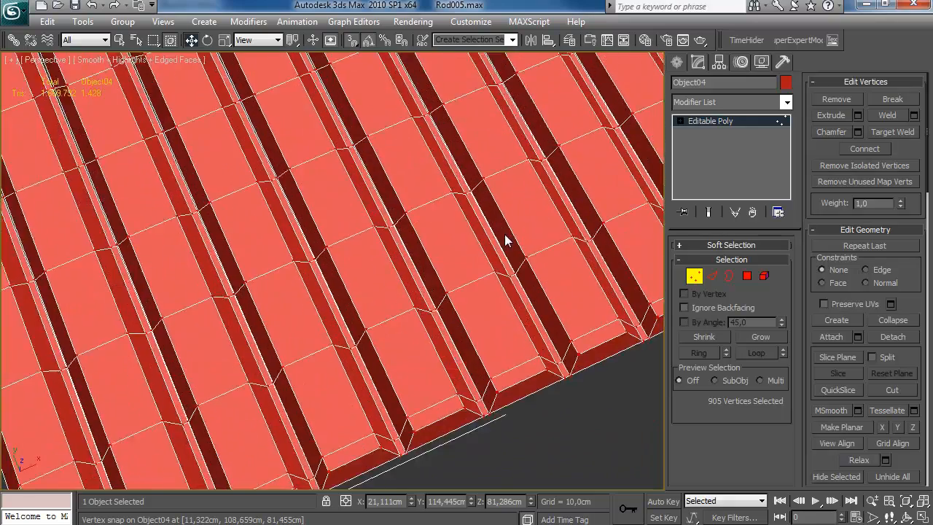
pyautogui.scroll(1, 495, 328)
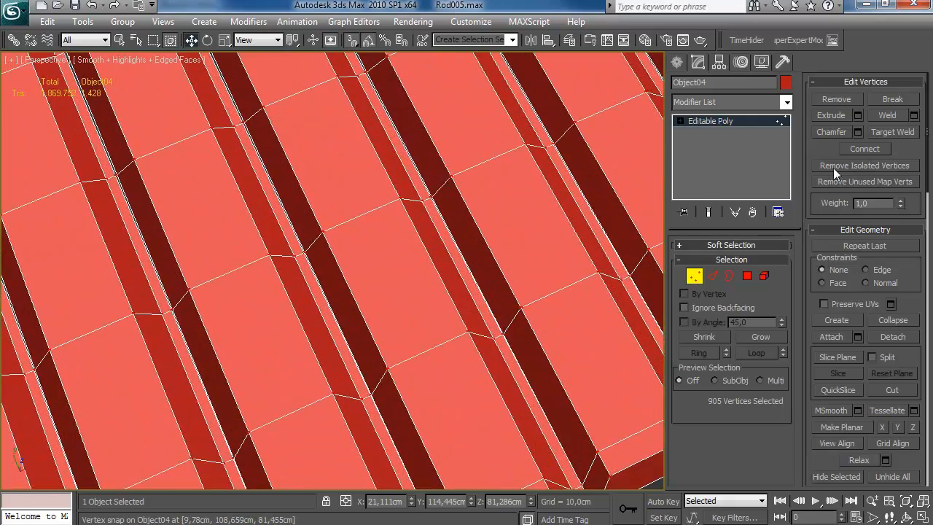
pyautogui.click(913, 115)
pyautogui.click(729, 354)
pyautogui.click(729, 354)
pyautogui.moveTo(352, 212); pyautogui.dragTo(363, 272, button='middle')
pyautogui.scroll(-3, 363, 273)
pyautogui.scroll(-1, 303, 190)
pyautogui.moveTo(303, 189); pyautogui.dragTo(453, 295, button='middle')
pyautogui.click(730, 355)
pyautogui.click(730, 355)
pyautogui.click(729, 356)
pyautogui.click(730, 354)
pyautogui.click(730, 354)
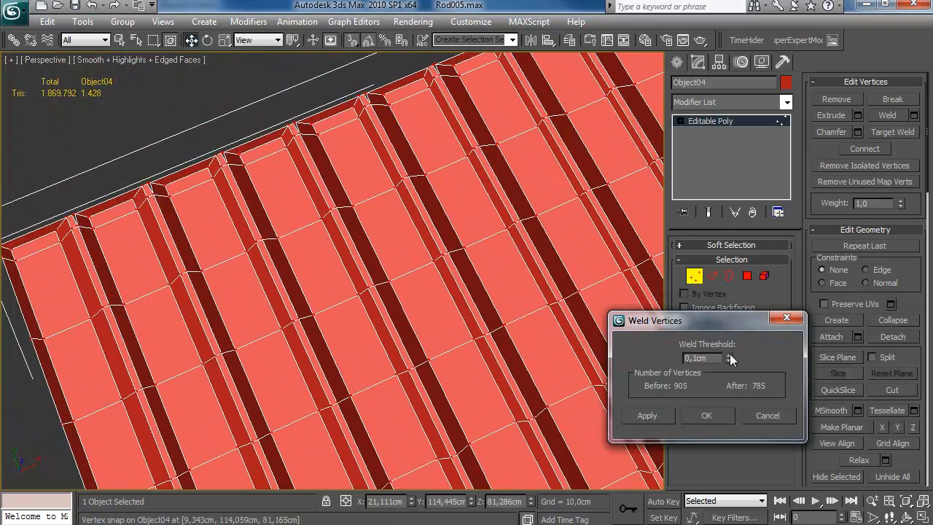
pyautogui.click(730, 354)
pyautogui.click(706, 416)
# Step: Clone the whole ribbed strip to an element beside the original to double its length
pyautogui.scroll(-8, 427, 270)
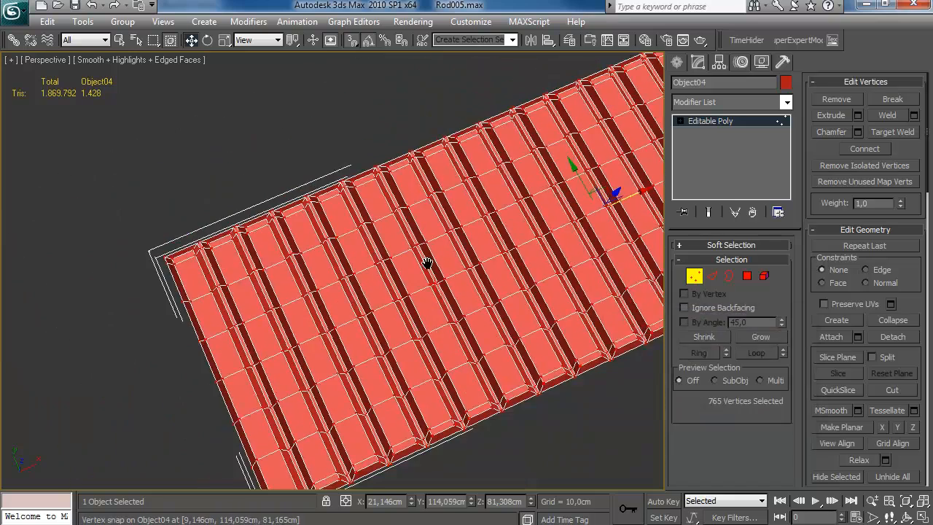
pyautogui.keyDown('alt'); pyautogui.moveTo(493, 303); pyautogui.dragTo(399, 284, button='middle'); pyautogui.keyUp('alt')
pyautogui.scroll(3, 437, 273)
pyautogui.click(764, 276)
pyautogui.keyDown('shift'); pyautogui.moveTo(350, 269); pyautogui.dragTo(624, 292); pyautogui.keyUp('shift')
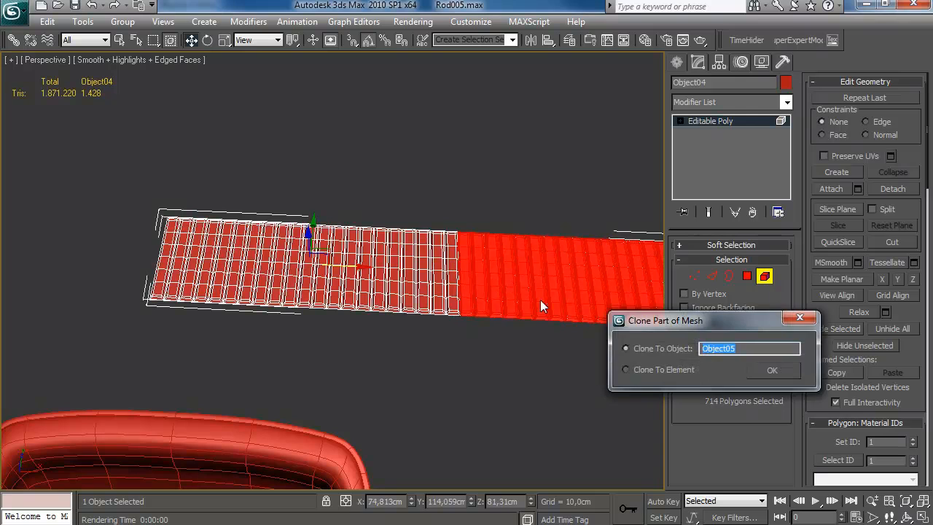
pyautogui.click(664, 370)
pyautogui.click(772, 370)
# Step: Snap the cloned strip's end corner exactly onto the end corner of the original strip
pyautogui.scroll(10, 307, 307)
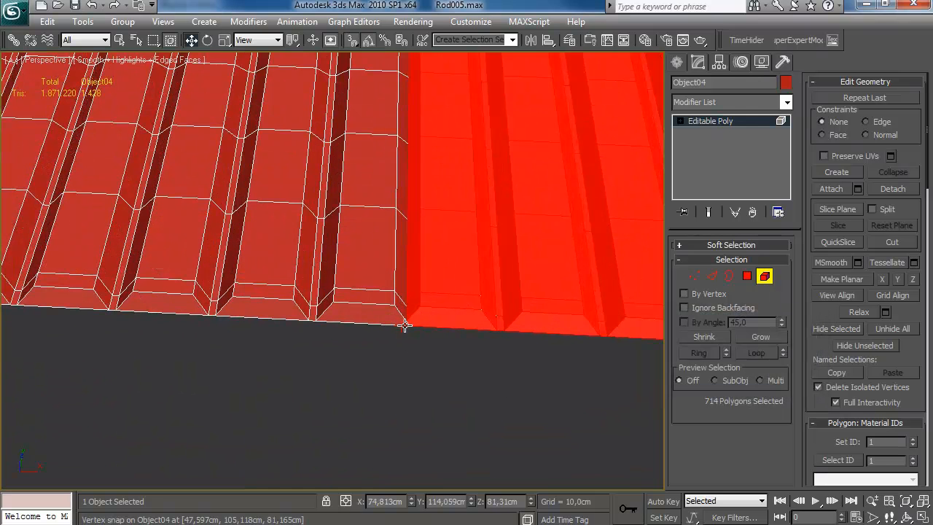
pyautogui.moveTo(403, 326); pyautogui.dragTo(410, 327)
pyautogui.moveTo(420, 328); pyautogui.dragTo(402, 336, button='middle')
pyautogui.moveTo(397, 335); pyautogui.dragTo(405, 335)
pyautogui.press('s')
# Step: Weld the seam vertices between the two strip halves and leave vertex editing
pyautogui.click(696, 277)
pyautogui.moveTo(509, 287); pyautogui.dragTo(465, 335, button='middle')
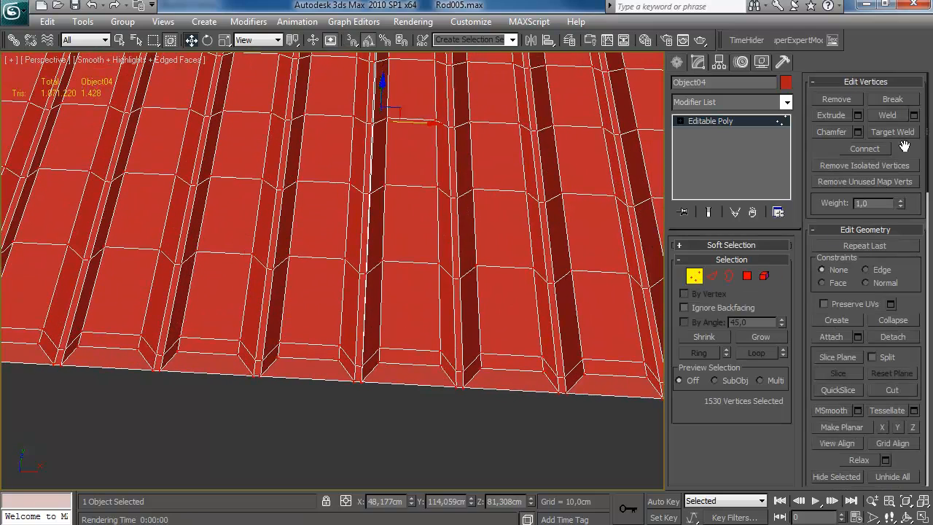
pyautogui.click(507, 301)
pyautogui.scroll(-8, 432, 285)
pyautogui.keyDown('alt'); pyautogui.moveTo(432, 285); pyautogui.dragTo(490, 262, button='middle'); pyautogui.keyUp('alt')
pyautogui.press('1')
pyautogui.keyDown('alt'); pyautogui.moveTo(556, 336); pyautogui.dragTo(596, 211, button='middle'); pyautogui.keyUp('alt')
# Step: Select the lower edge loop of the cockpit's inner side wall on the HPbody base mesh
pyautogui.click(530, 397)
pyautogui.keyDown('alt'); pyautogui.moveTo(547, 386); pyautogui.dragTo(339, 205, button='middle'); pyautogui.keyUp('alt')
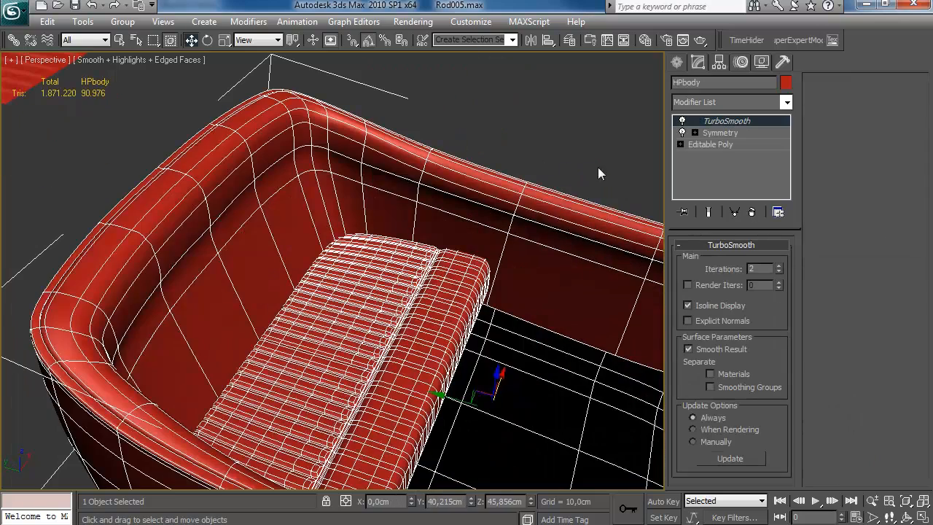
pyautogui.click(711, 144)
pyautogui.click(712, 275)
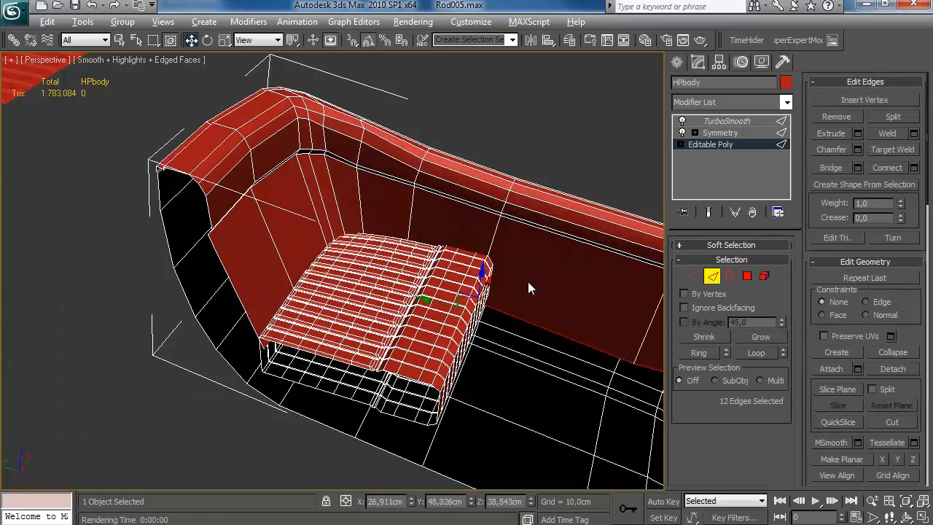
pyautogui.hotkey('alt', 'l')
# Step: Create a linear shape named Shape02 from the selected cockpit edges and leave edge editing
pyautogui.moveTo(467, 242); pyautogui.dragTo(226, 175, button='middle')
pyautogui.keyDown('alt'); pyautogui.moveTo(402, 191); pyautogui.dragTo(436, 165, button='middle'); pyautogui.keyUp('alt')
pyautogui.moveTo(247, 228); pyautogui.dragTo(405, 292, button='middle')
pyautogui.keyDown('alt'); pyautogui.moveTo(406, 292); pyautogui.dragTo(417, 304, button='middle'); pyautogui.keyUp('alt')
pyautogui.click(864, 184)
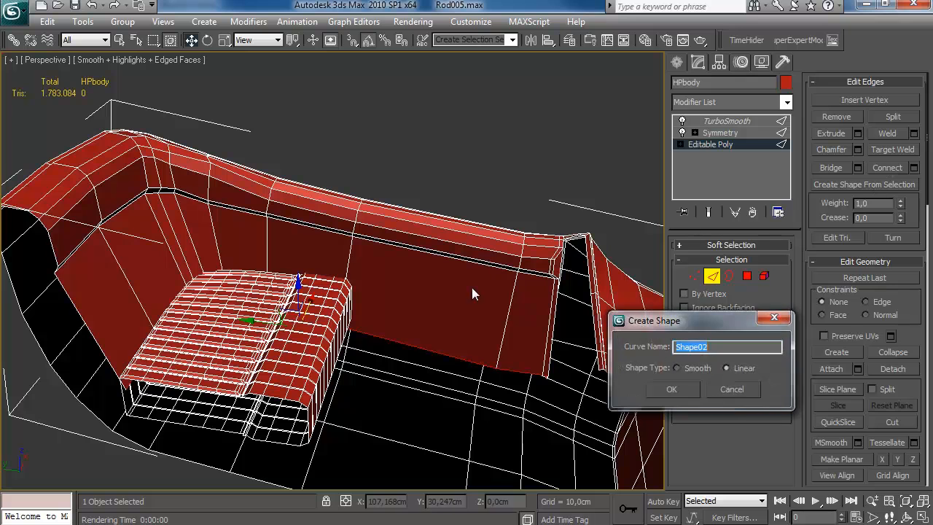
pyautogui.click(676, 387)
pyautogui.click(715, 277)
pyautogui.click(493, 172)
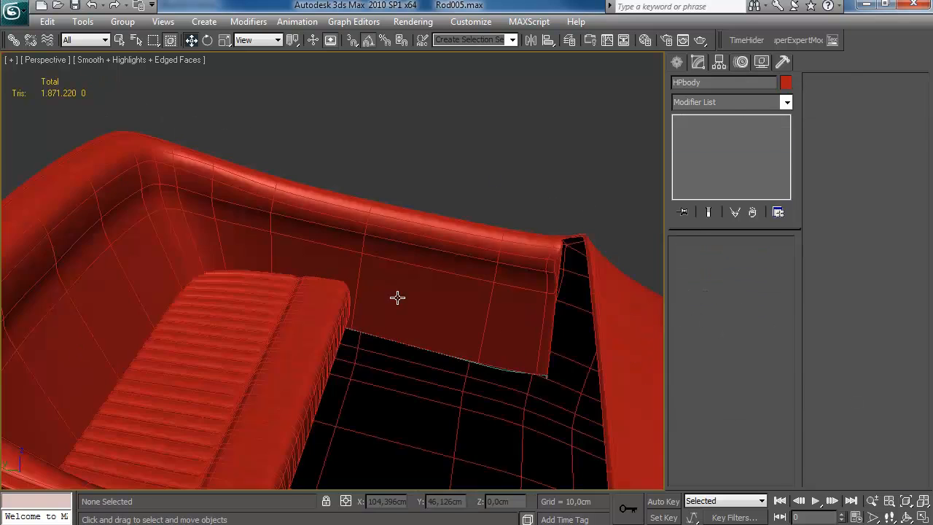
# Step: Hide the HPbody mesh so only the ribbed strip and the extracted spline are displayed
pyautogui.click(503, 362)
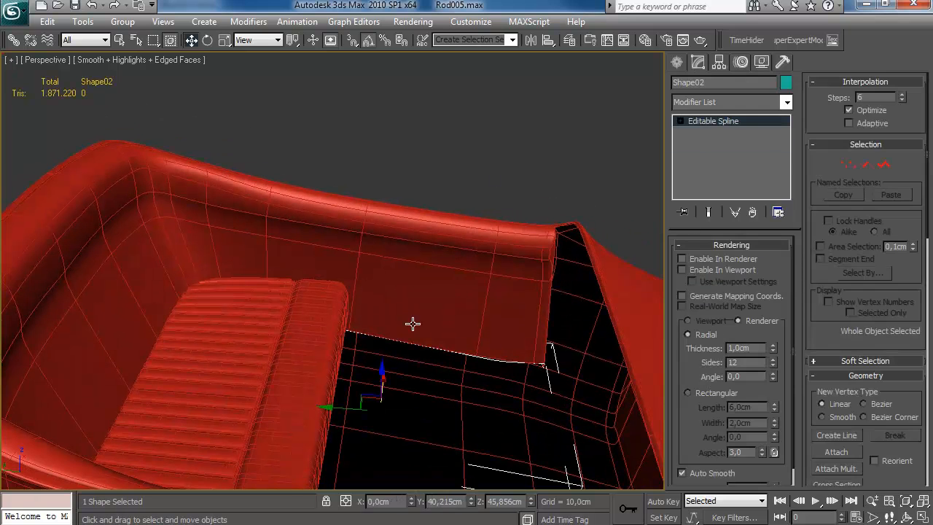
pyautogui.scroll(-10, 369, 358)
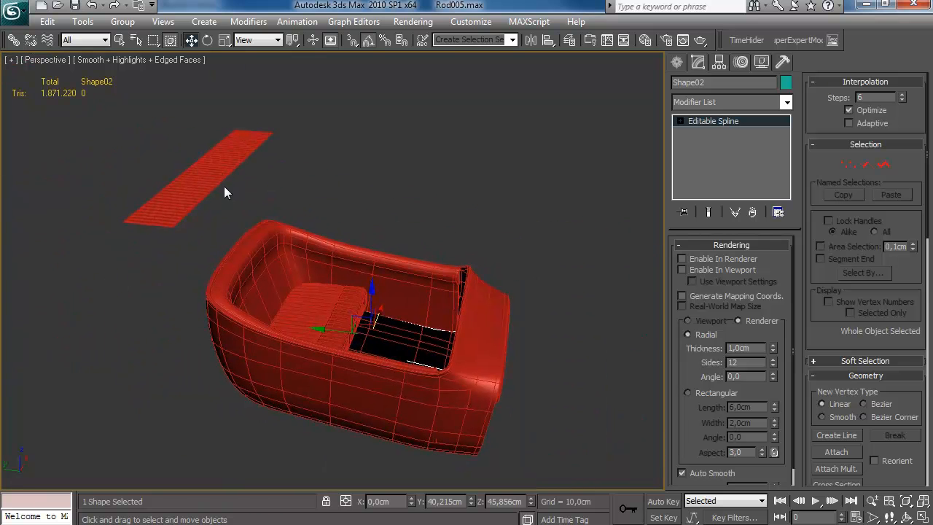
pyautogui.click(361, 257)
pyautogui.rightClick(361, 257)
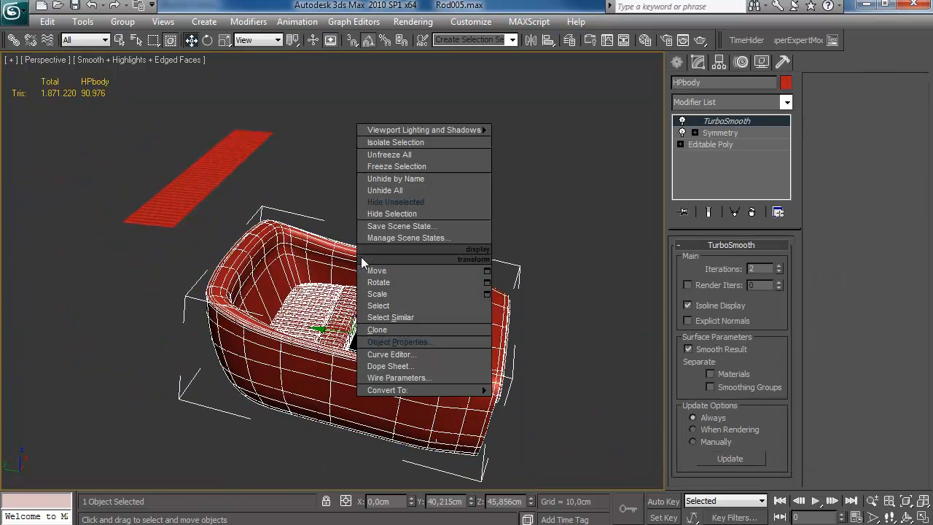
pyautogui.click(397, 213)
pyautogui.keyDown('alt'); pyautogui.moveTo(357, 302); pyautogui.dragTo(347, 330, button='middle'); pyautogui.keyUp('alt')
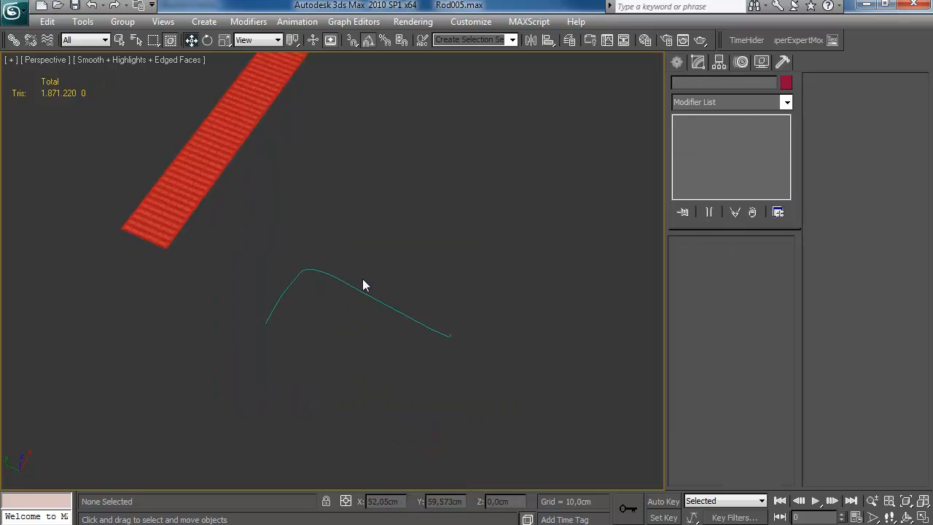
# Step: Apply a PathDeform (WSM) modifier to the ribbed strip and pick Shape02 as its path
pyautogui.click(207, 191)
pyautogui.click(699, 103)
pyautogui.scroll(-3, 701, 197)
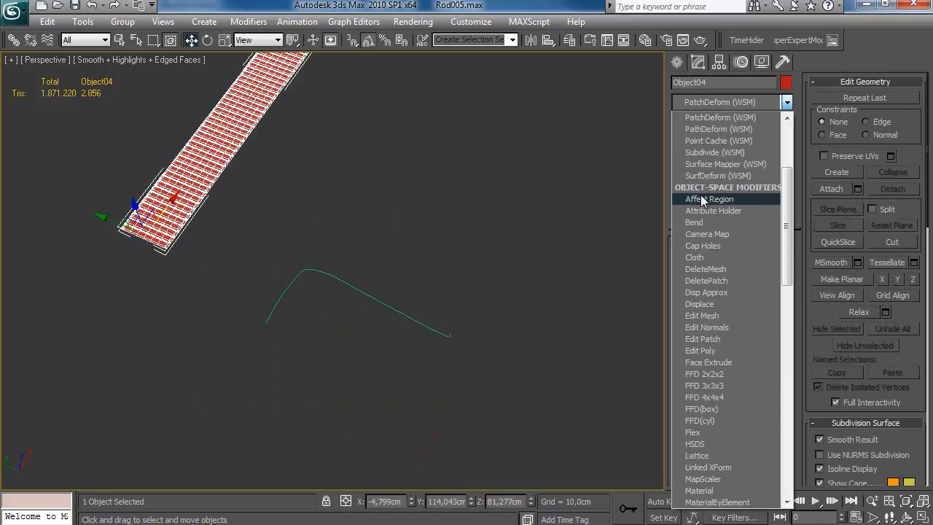
pyautogui.click(722, 129)
pyautogui.click(394, 299)
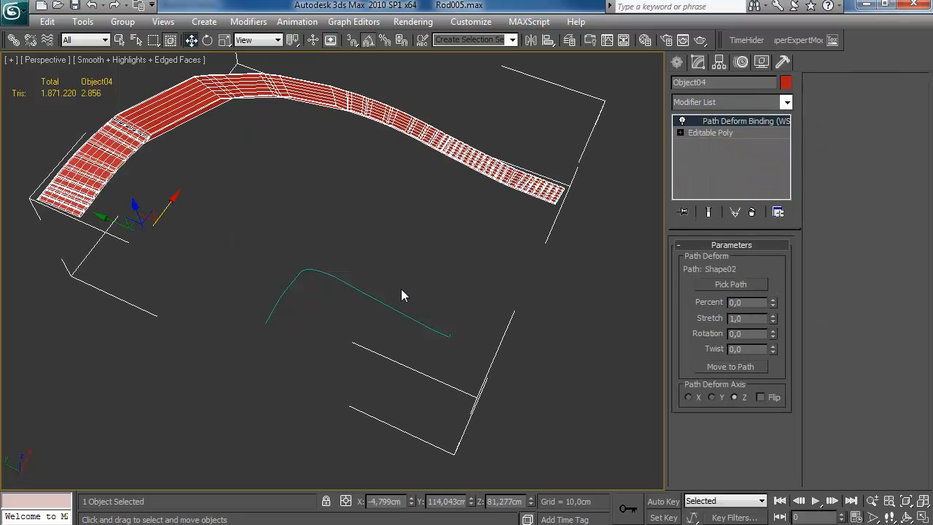
# Step: Try the Y and X path deform axes, return to Z, and move the strip to the path
pyautogui.click(714, 396)
pyautogui.moveTo(633, 325); pyautogui.dragTo(640, 446, button='middle')
pyautogui.click(689, 398)
pyautogui.click(737, 396)
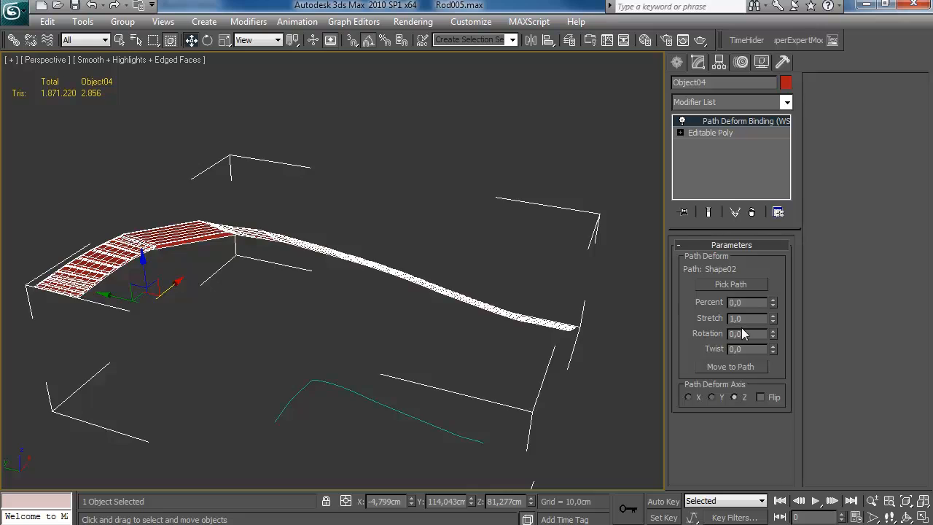
pyautogui.click(727, 366)
pyautogui.keyDown('alt'); pyautogui.moveTo(430, 256); pyautogui.dragTo(420, 209, button='middle'); pyautogui.keyUp('alt')
pyautogui.scroll(3, 433, 292)
pyautogui.scroll(3, 423, 211)
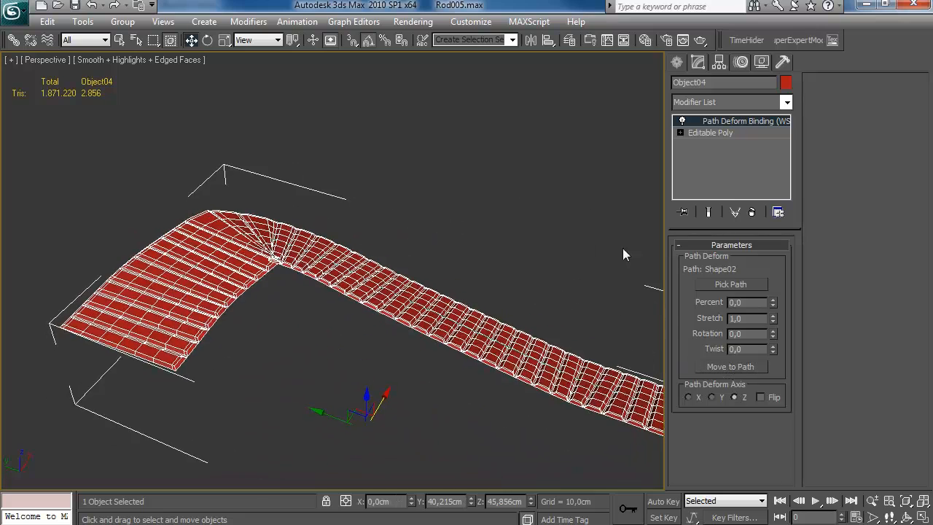
# Step: Try a path deform twist of 124.5 on the ribbed strip and reset it to zero
pyautogui.moveTo(774, 350); pyautogui.dragTo(767, 356)
pyautogui.keyDown('alt'); pyautogui.moveTo(487, 337); pyautogui.dragTo(342, 283, button='middle'); pyautogui.keyUp('alt')
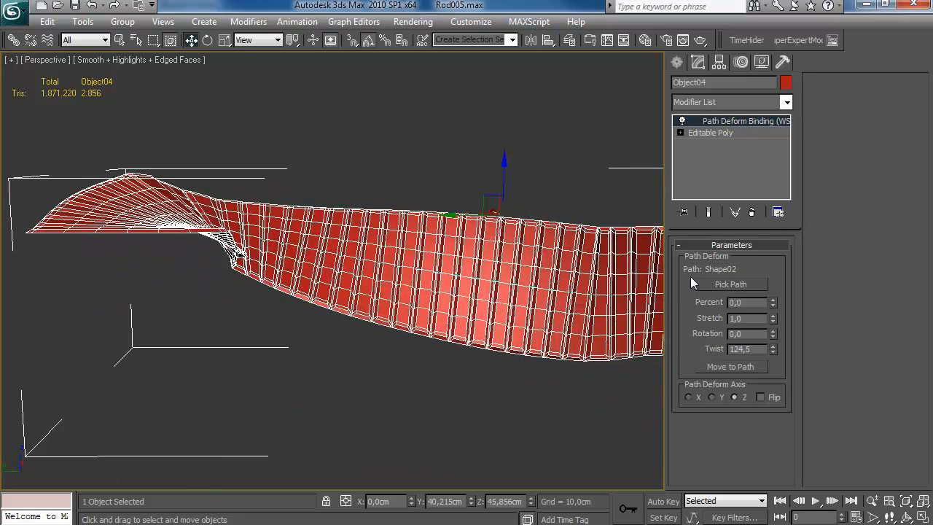
pyautogui.rightClick(773, 350)
# Step: Set the strip's path deform rotation to 78 so the ribs stand upright along the spline
pyautogui.moveTo(773, 333); pyautogui.dragTo(774, 280)
pyautogui.keyDown('alt'); pyautogui.moveTo(612, 280); pyautogui.dragTo(584, 298, button='middle'); pyautogui.keyUp('alt')
pyautogui.keyDown('alt'); pyautogui.moveTo(579, 219); pyautogui.dragTo(323, 270, button='middle'); pyautogui.keyUp('alt')
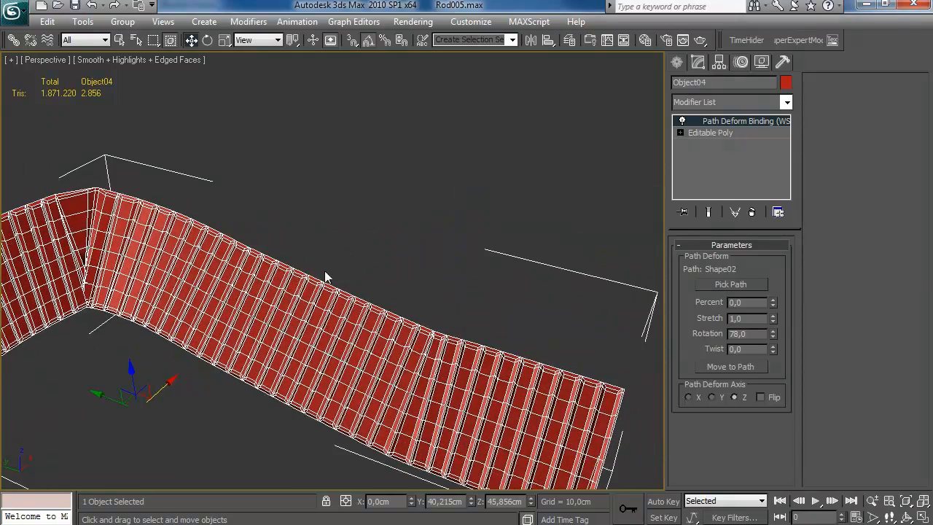
# Step: Set the strip's path deform stretch to 0.85 and unhide the body
pyautogui.moveTo(774, 317)
pyautogui.mouseDown()
pyautogui.moveTo(774, 307)
pyautogui.moveTo(775, 333)
pyautogui.moveTo(775, 288)
pyautogui.moveTo(774, 302)
pyautogui.mouseUp()
pyautogui.moveTo(358, 348); pyautogui.dragTo(487, 328, button='middle')
pyautogui.keyDown('alt'); pyautogui.moveTo(426, 303); pyautogui.dragTo(477, 319, button='middle'); pyautogui.keyUp('alt')
pyautogui.rightClick(475, 316)
pyautogui.click(503, 250)
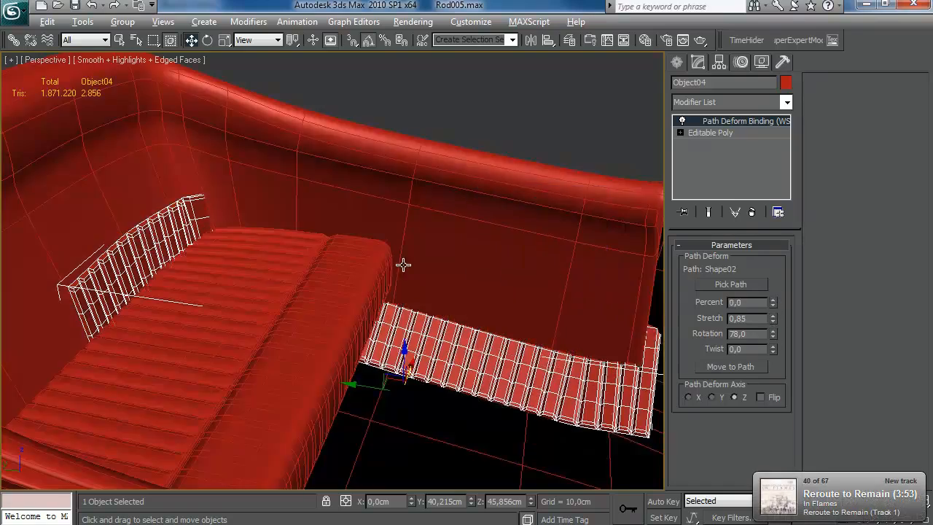
# Step: Try moving the ribbed strip up along the cockpit's side wall and undo the move
pyautogui.keyDown('alt'); pyautogui.moveTo(411, 266); pyautogui.dragTo(521, 303, button='middle'); pyautogui.keyUp('alt')
pyautogui.moveTo(429, 386); pyautogui.dragTo(411, 349)
pyautogui.hotkey('ctrl', 'z')
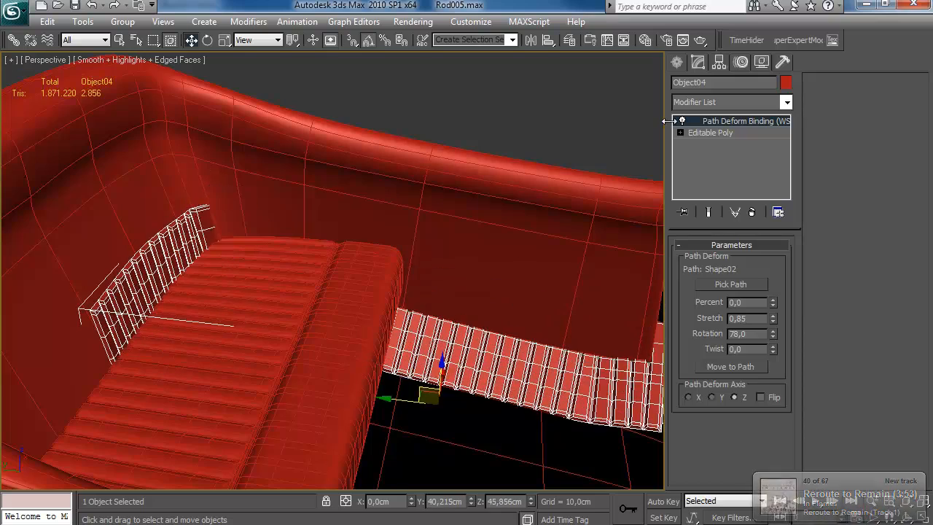
pyautogui.click(677, 63)
pyautogui.moveTo(430, 385); pyautogui.dragTo(482, 280)
pyautogui.hotkey('ctrl', 'z')
# Step: Delete the path deform modifier from the ribbed strip
pyautogui.click(698, 63)
pyautogui.rightClick(732, 143)
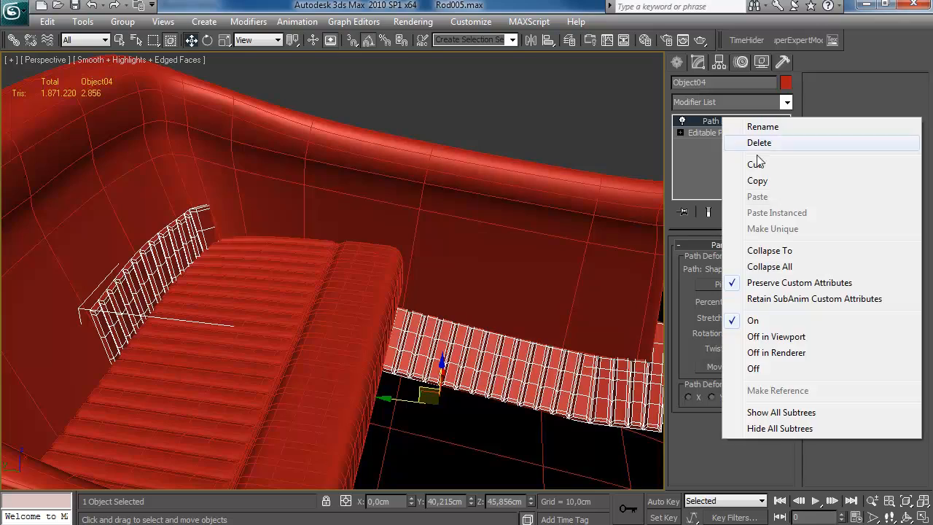
pyautogui.click(759, 143)
pyautogui.scroll(-5, 486, 205)
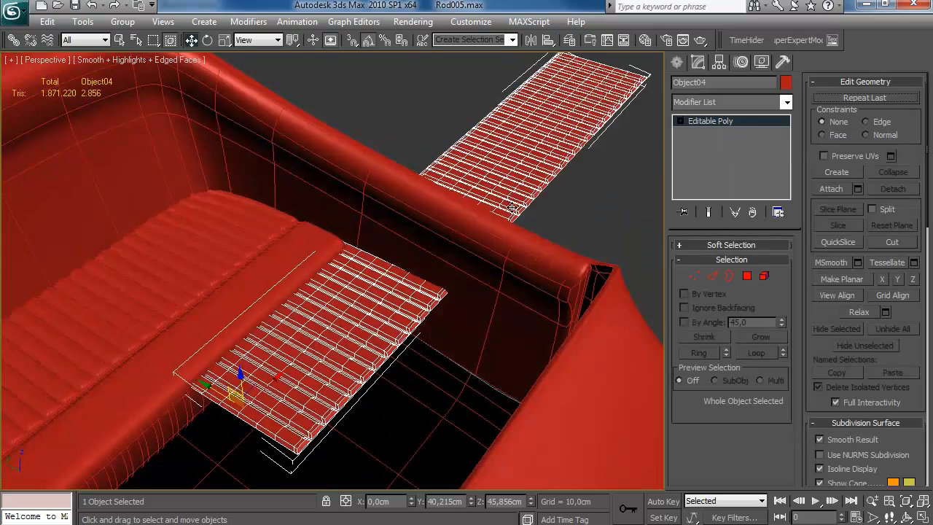
pyautogui.keyDown('alt'); pyautogui.moveTo(487, 205); pyautogui.dragTo(519, 228, button='middle'); pyautogui.keyUp('alt')
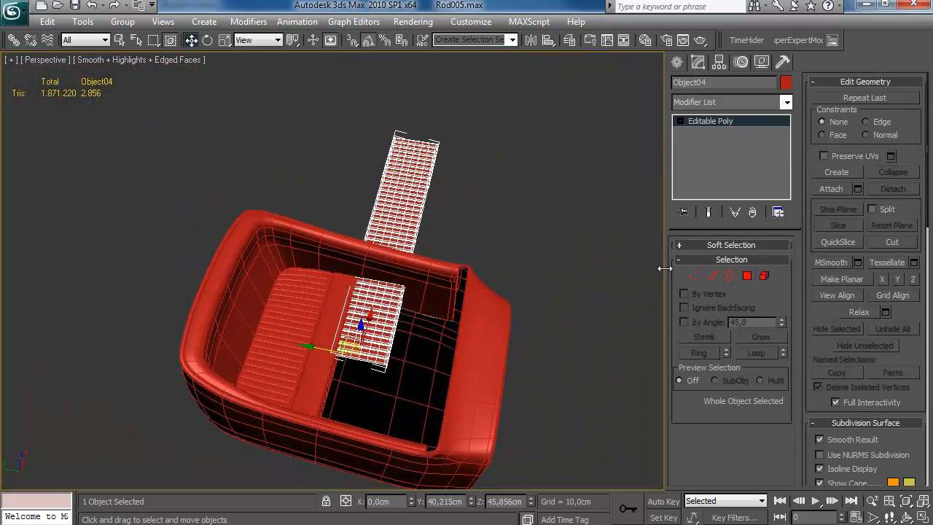
# Step: Stand the ribbed strip's elements upright and move them to the cockpit's back wall behind the bench seat
pyautogui.press('5')
pyautogui.moveTo(377, 214); pyautogui.dragTo(435, 226)
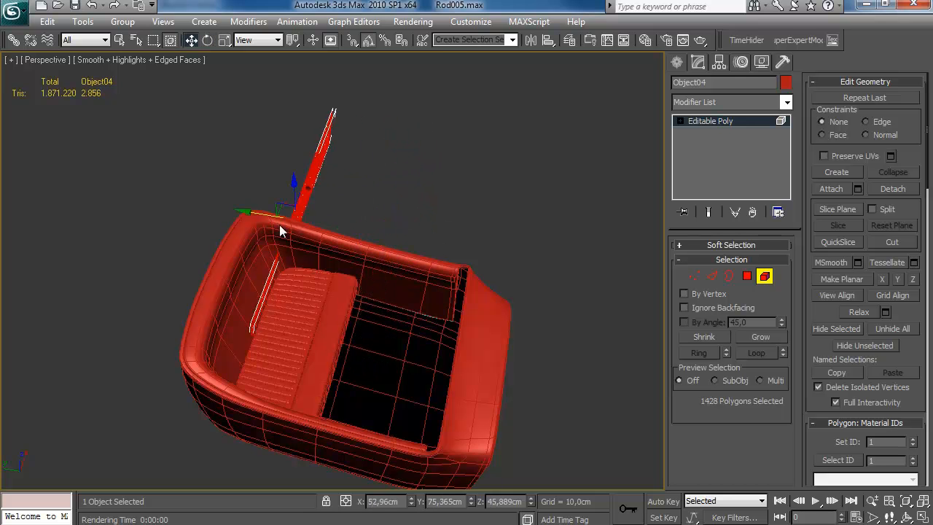
pyautogui.keyDown('alt'); pyautogui.moveTo(262, 217); pyautogui.dragTo(244, 182, button='middle'); pyautogui.keyUp('alt')
pyautogui.scroll(4, 255, 189)
pyautogui.moveTo(380, 189); pyautogui.dragTo(381, 192)
pyautogui.keyDown('alt'); pyautogui.moveTo(380, 191); pyautogui.dragTo(387, 225, button='middle'); pyautogui.keyUp('alt')
pyautogui.scroll(3, 387, 225)
# Step: Fine-tune the upright strip elements' position against the cockpit's back wall
pyautogui.moveTo(362, 202); pyautogui.dragTo(374, 204)
pyautogui.keyDown('alt'); pyautogui.moveTo(374, 203); pyautogui.dragTo(400, 228, button='middle'); pyautogui.keyUp('alt')
pyautogui.scroll(-3, 391, 227)
pyautogui.moveTo(489, 224); pyautogui.dragTo(500, 222)
pyautogui.moveTo(500, 222); pyautogui.dragTo(556, 261, button='middle')
pyautogui.scroll(4, 557, 262)
pyautogui.moveTo(411, 248); pyautogui.dragTo(411, 227, button='middle')
pyautogui.scroll(-3, 454, 266)
# Step: Hide all objects except the ribbed strip and check the grid and snap settings
pyautogui.rightClick(457, 271)
pyautogui.click(502, 214)
pyautogui.scroll(3, 448, 256)
pyautogui.rightClick(354, 42)
pyautogui.click(552, 167)
# Step: Shift the strip's elements slightly along their length and leave element editing
pyautogui.scroll(-5, 438, 231)
pyautogui.scroll(6, 452, 270)
pyautogui.keyDown('alt'); pyautogui.moveTo(437, 303); pyautogui.dragTo(360, 284, button='middle'); pyautogui.keyUp('alt')
pyautogui.scroll(2, 423, 281)
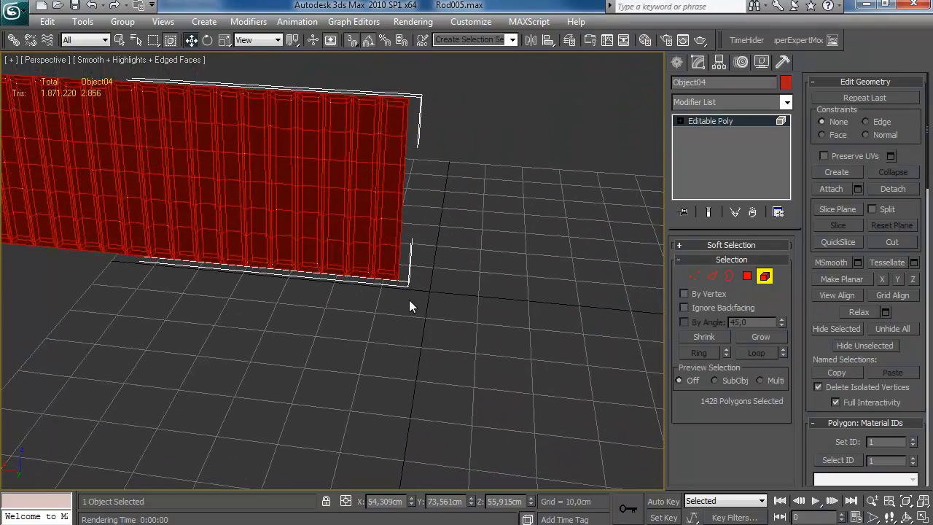
pyautogui.moveTo(396, 279); pyautogui.dragTo(426, 289)
pyautogui.scroll(-5, 432, 306)
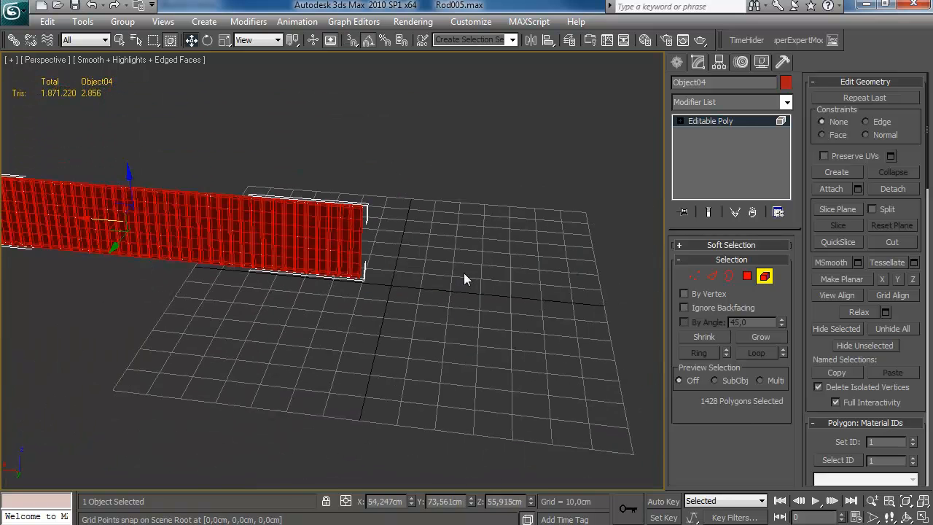
pyautogui.keyDown('alt'); pyautogui.moveTo(416, 223); pyautogui.dragTo(280, 239, button='middle'); pyautogui.keyUp('alt')
pyautogui.click(762, 276)
pyautogui.keyDown('alt'); pyautogui.moveTo(430, 251); pyautogui.dragTo(270, 260, button='middle'); pyautogui.keyUp('alt')
pyautogui.keyDown('alt'); pyautogui.moveTo(277, 296); pyautogui.dragTo(533, 169, button='middle'); pyautogui.keyUp('alt')
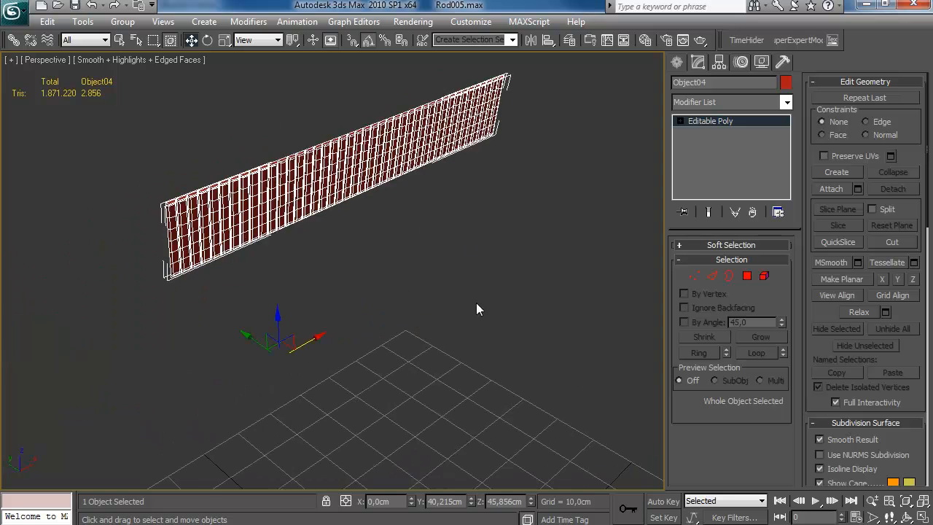
# Step: Unhide the car body and seat and add an FFD(box) modifier to the ribbed strip
pyautogui.rightClick(457, 214)
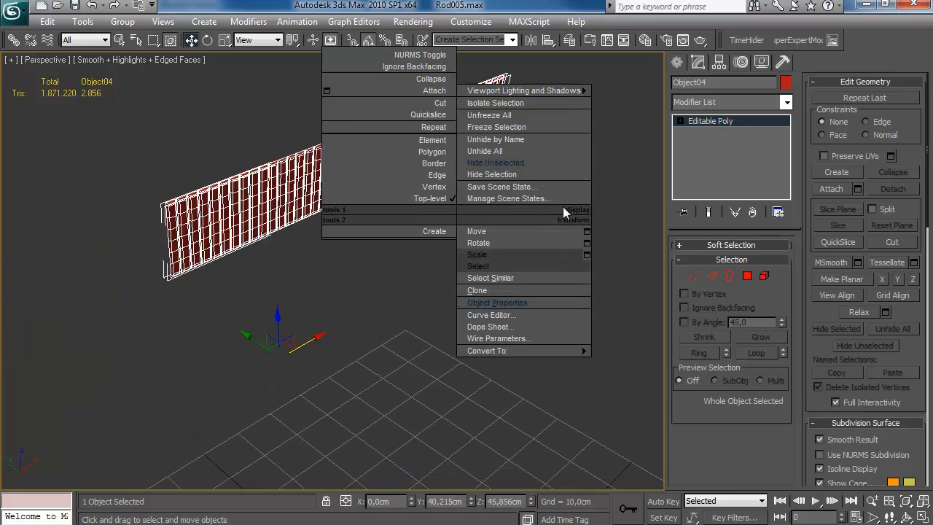
pyautogui.click(501, 151)
pyautogui.click(715, 102)
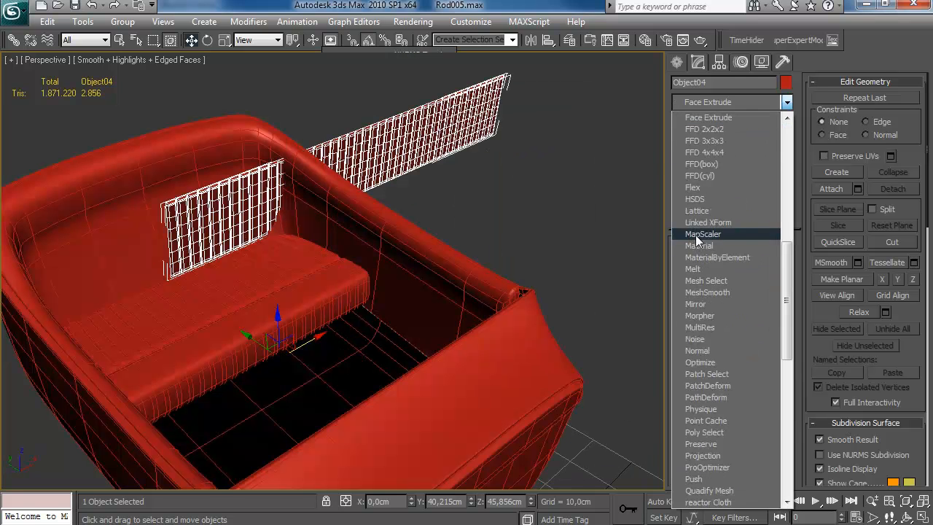
pyautogui.click(704, 164)
pyautogui.scroll(3, 507, 232)
# Step: Set the strip's FFD lattice to 2 length, 2 width and 12 height points
pyautogui.click(729, 285)
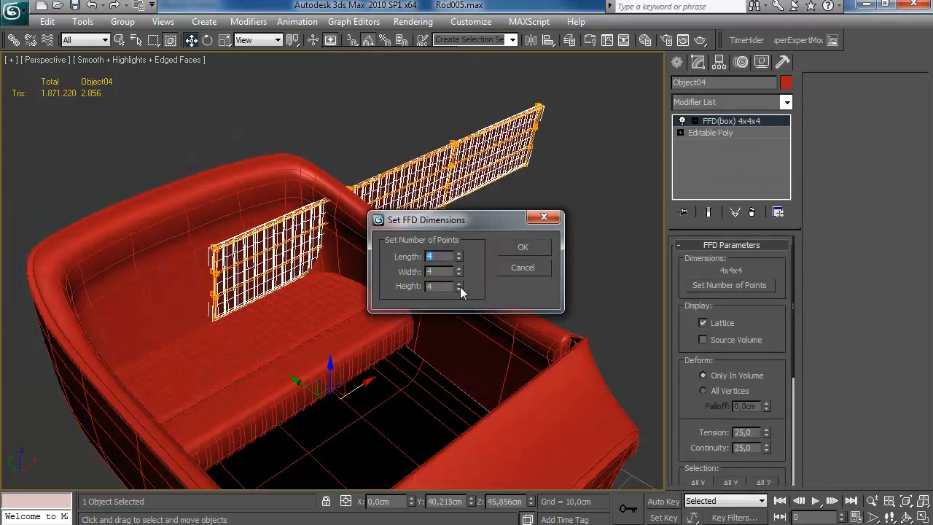
pyautogui.click(519, 248)
pyautogui.click(729, 285)
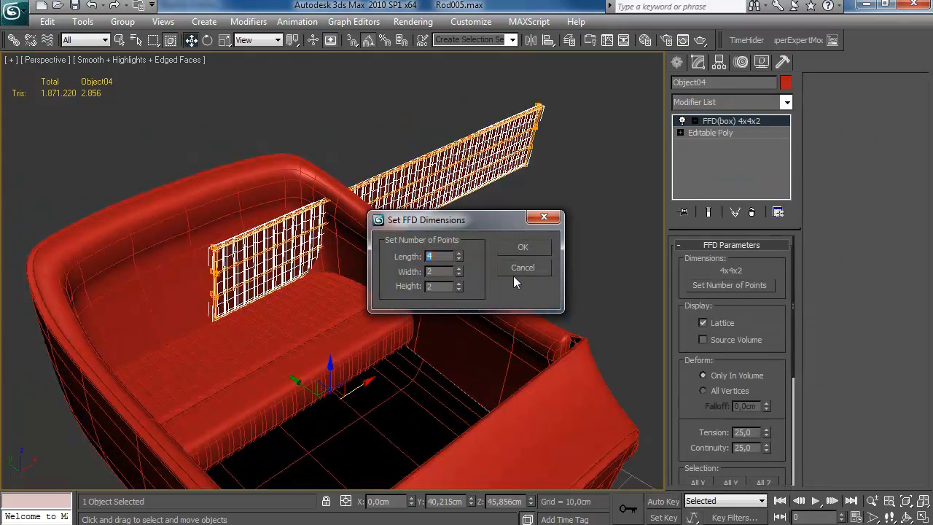
pyautogui.click(519, 248)
pyautogui.click(729, 285)
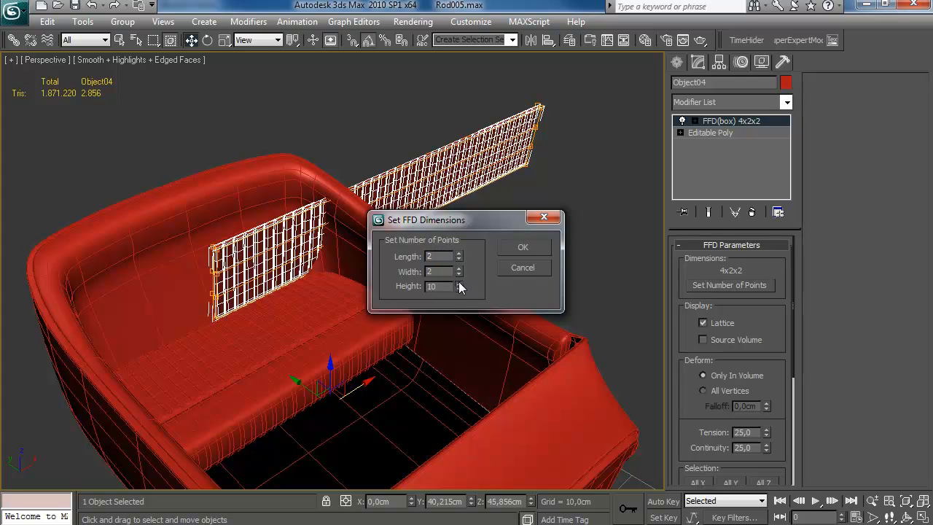
pyautogui.click(501, 249)
# Step: Move the upper row of FFD control points back so the strip leans with the cockpit's back wall
pyautogui.keyDown('alt'); pyautogui.moveTo(469, 253); pyautogui.dragTo(436, 124, button='middle'); pyautogui.keyUp('alt')
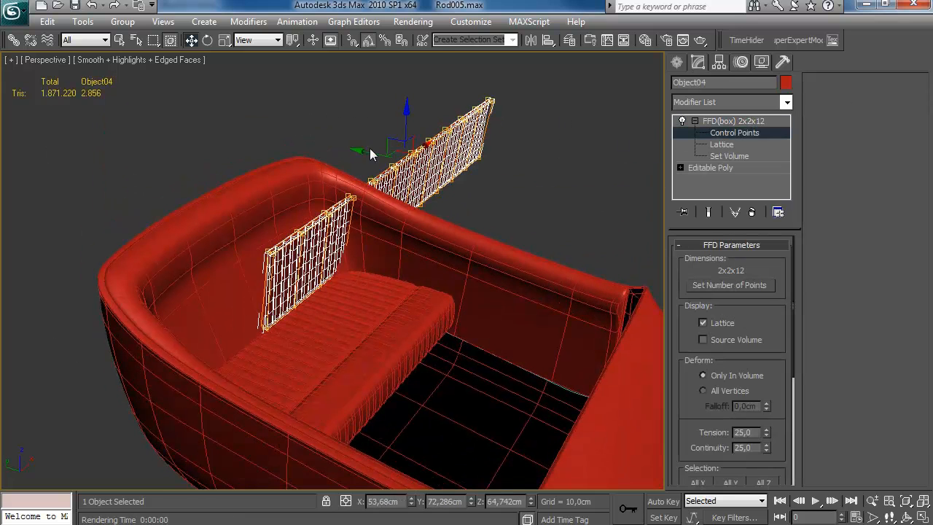
pyautogui.moveTo(365, 151); pyautogui.dragTo(333, 147)
pyautogui.keyDown('alt'); pyautogui.moveTo(333, 146); pyautogui.dragTo(277, 182, button='middle'); pyautogui.keyUp('alt')
pyautogui.keyDown('alt'); pyautogui.moveTo(579, 213); pyautogui.dragTo(305, 211, button='middle'); pyautogui.keyUp('alt')
# Step: Shift columns of FFD control points to start curving the strip along the cockpit's back wall
pyautogui.moveTo(226, 147); pyautogui.dragTo(237, 156)
pyautogui.keyDown('alt'); pyautogui.moveTo(237, 156); pyautogui.dragTo(320, 175, button='middle'); pyautogui.keyUp('alt')
pyautogui.moveTo(500, 94); pyautogui.dragTo(505, 103)
pyautogui.keyDown('alt'); pyautogui.moveTo(504, 104); pyautogui.dragTo(459, 148, button='middle'); pyautogui.keyUp('alt')
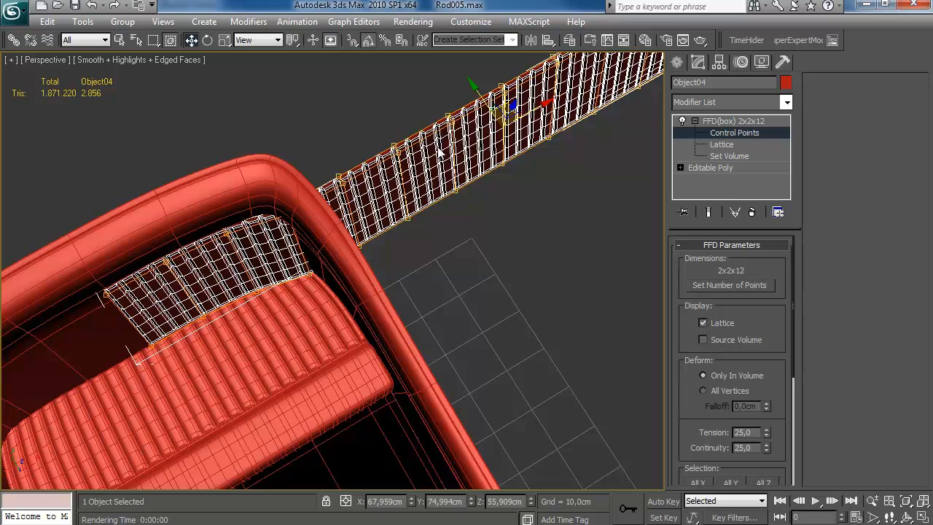
# Step: Move the FFD control points of the ribbed panel's free section about -7.2 cm in Y, then adjust its upper row
pyautogui.moveTo(502, 157); pyautogui.dragTo(495, 159)
pyautogui.moveTo(501, 108); pyautogui.dragTo(525, 140)
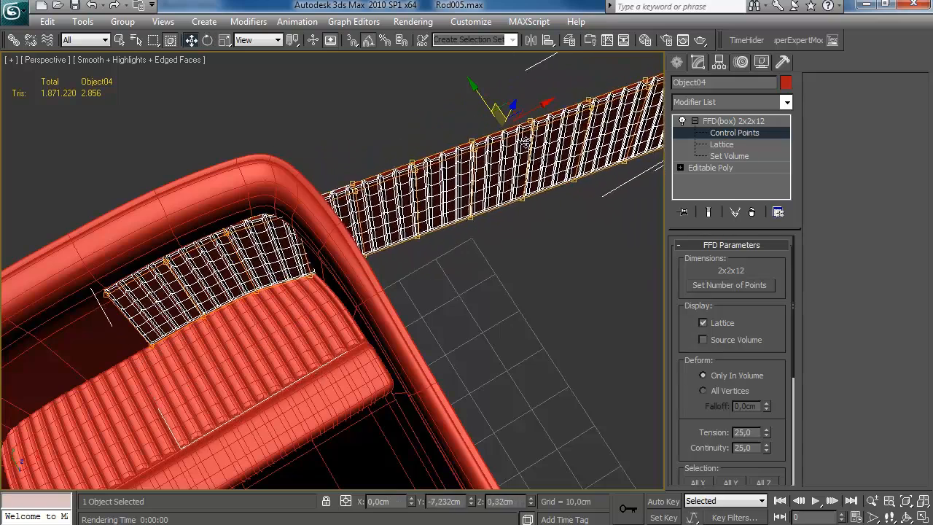
pyautogui.keyDown('alt'); pyautogui.moveTo(525, 140); pyautogui.dragTo(294, 233, button='middle'); pyautogui.keyUp('alt')
pyautogui.keyDown('alt'); pyautogui.moveTo(289, 271); pyautogui.dragTo(427, 119, button='middle'); pyautogui.keyUp('alt')
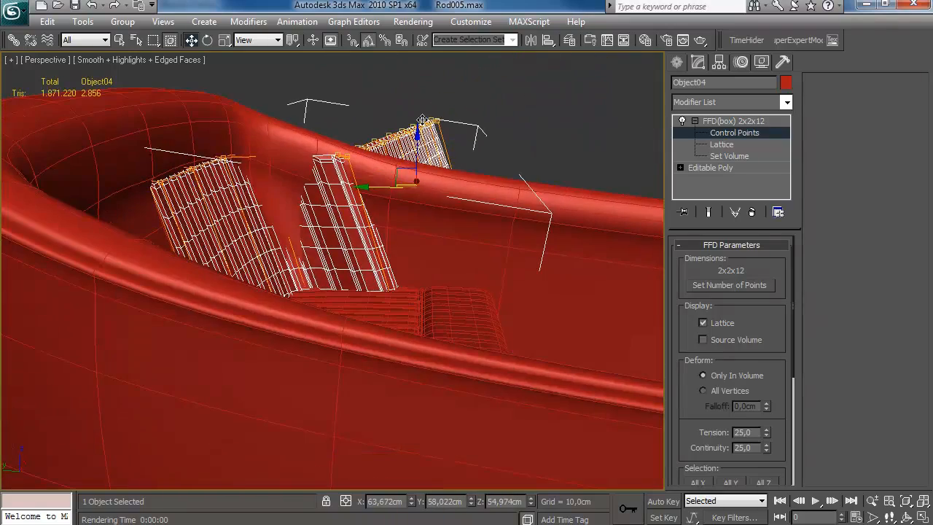
pyautogui.moveTo(375, 138); pyautogui.dragTo(380, 137)
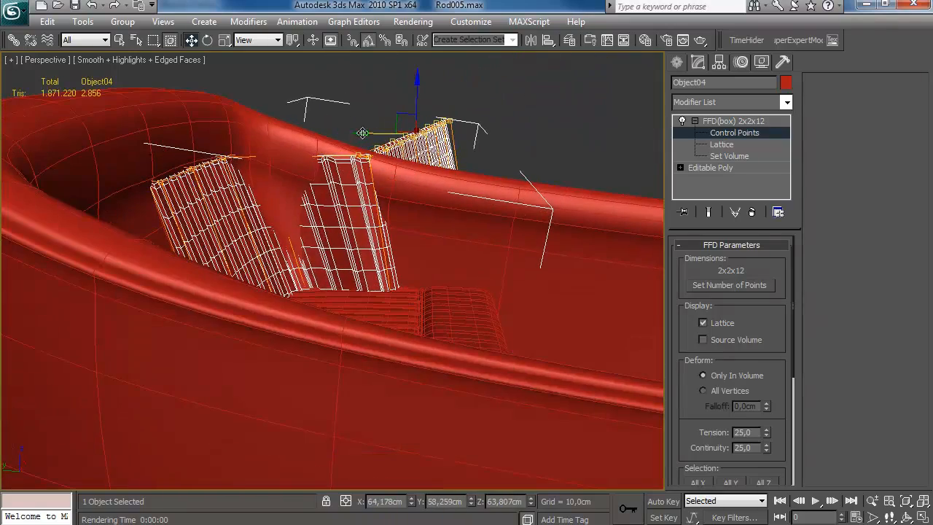
# Step: Move the panel's upper control points at the seat's rear corner about -1.3 cm in X and -1 cm in Y, then shift the free section
pyautogui.keyDown('alt'); pyautogui.moveTo(503, 177); pyautogui.dragTo(208, 190, button='middle'); pyautogui.keyUp('alt')
pyautogui.moveTo(206, 188); pyautogui.dragTo(208, 191)
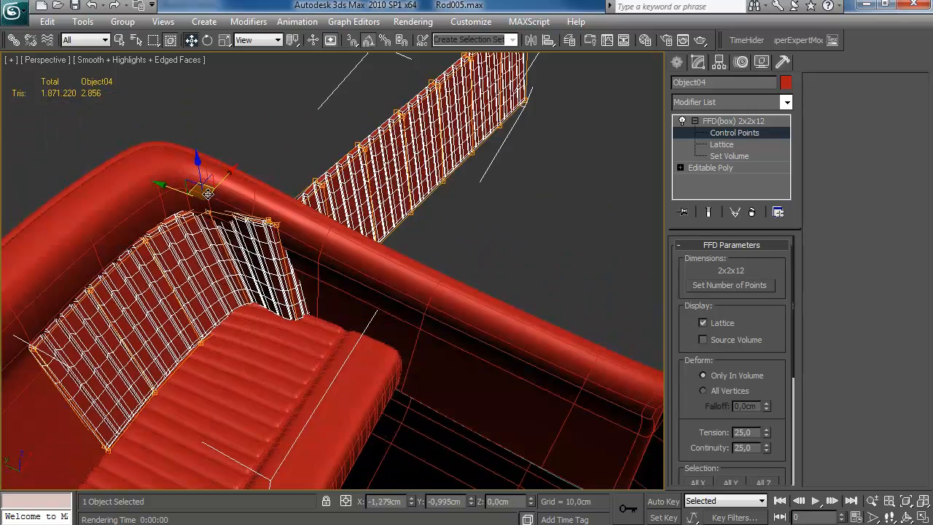
pyautogui.keyDown('alt'); pyautogui.moveTo(223, 184); pyautogui.dragTo(228, 239, button='middle'); pyautogui.keyUp('alt')
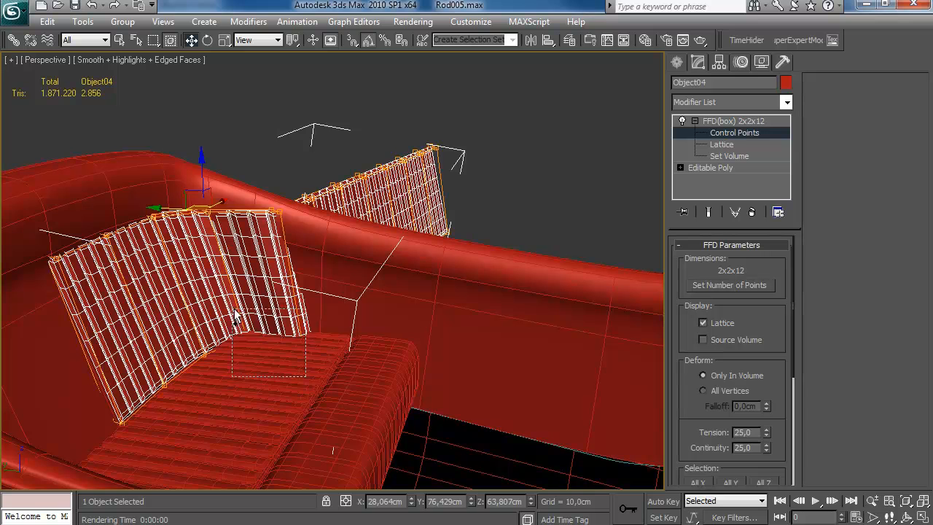
pyautogui.moveTo(363, 191); pyautogui.dragTo(381, 194)
pyautogui.keyDown('alt'); pyautogui.moveTo(382, 194); pyautogui.dragTo(319, 276, button='middle'); pyautogui.keyUp('alt')
# Step: Adjust the control points around the seat's rear corner to round the panel's bend
pyautogui.moveTo(187, 247); pyautogui.dragTo(221, 247)
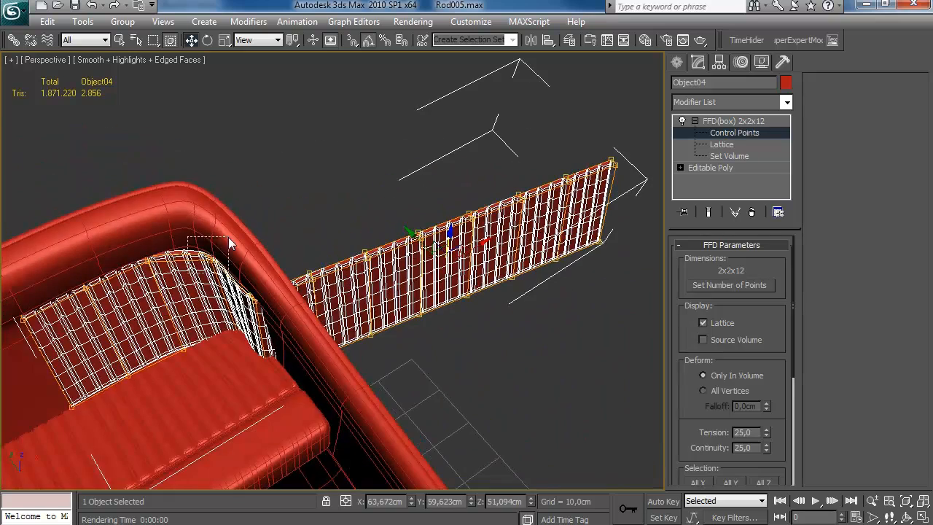
pyautogui.keyDown('alt'); pyautogui.moveTo(216, 253); pyautogui.dragTo(139, 286, button='middle'); pyautogui.keyUp('alt')
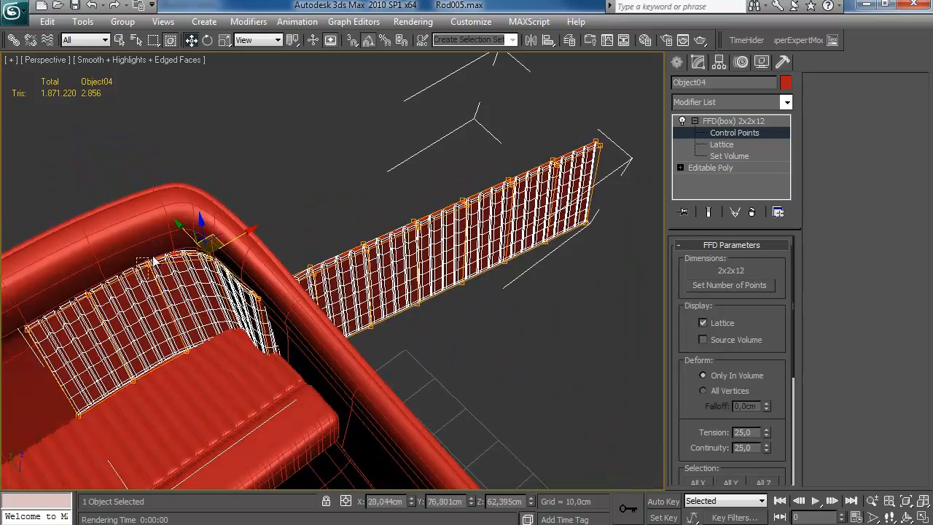
pyautogui.keyDown('ctrl'); pyautogui.moveTo(177, 366); pyautogui.dragTo(207, 340); pyautogui.keyUp('ctrl')
pyautogui.moveTo(202, 288); pyautogui.dragTo(203, 287)
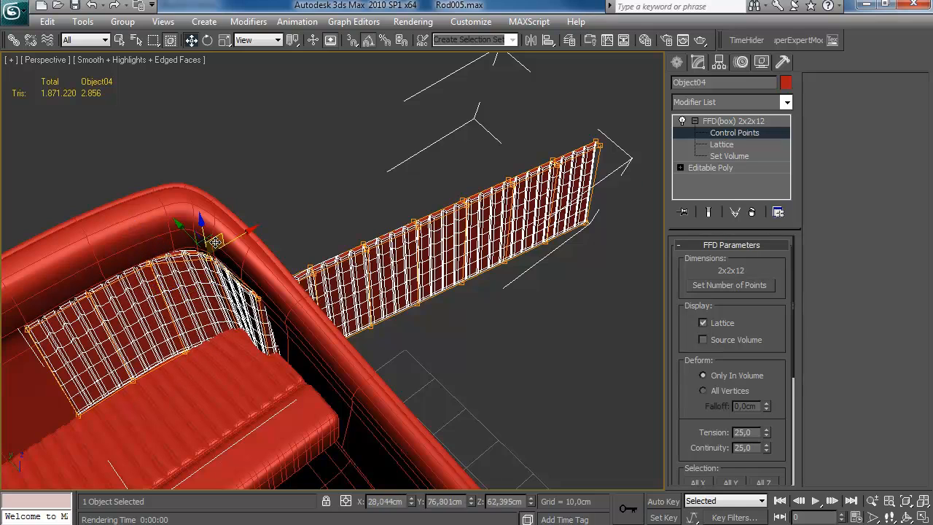
pyautogui.keyDown('alt'); pyautogui.moveTo(204, 236); pyautogui.dragTo(282, 245, button='middle'); pyautogui.keyUp('alt')
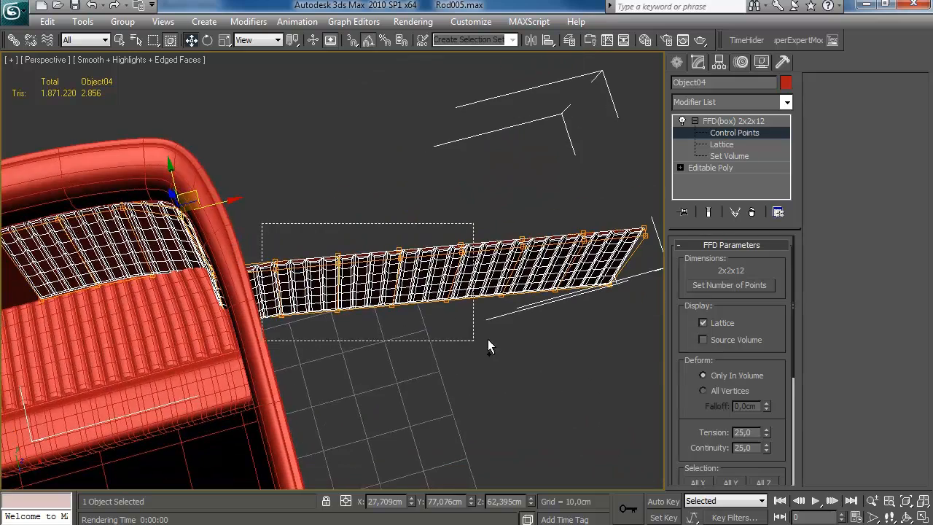
# Step: Move the control points of the panel's straight free section closer to the line of the body side
pyautogui.keyDown('alt'); pyautogui.moveTo(434, 344); pyautogui.dragTo(255, 131, button='middle'); pyautogui.keyUp('alt')
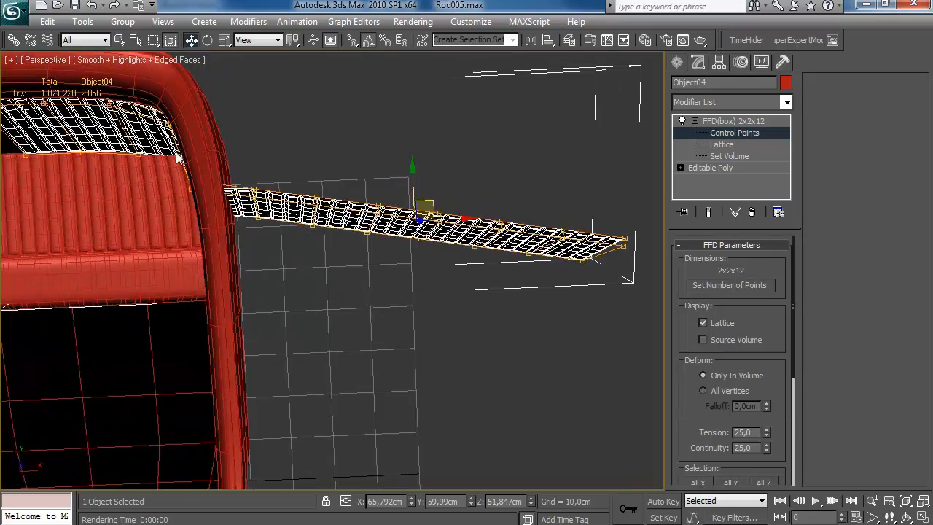
pyautogui.keyDown('alt'); pyautogui.moveTo(451, 193); pyautogui.dragTo(360, 270, button='middle'); pyautogui.keyUp('alt')
pyautogui.moveTo(363, 263); pyautogui.dragTo(342, 262)
pyautogui.moveTo(382, 220); pyautogui.dragTo(382, 230)
pyautogui.moveTo(382, 230)
pyautogui.keyDown('alt'); pyautogui.mouseDown(button='middle')
pyautogui.moveTo(368, 263)
pyautogui.moveTo(464, 302)
pyautogui.mouseUp(button='middle'); pyautogui.keyUp('alt')
# Step: In wireframe display, shift the control point columns past the rear corner to smooth the curve into the side section
pyautogui.scroll(4, 371, 262)
pyautogui.press('F3')
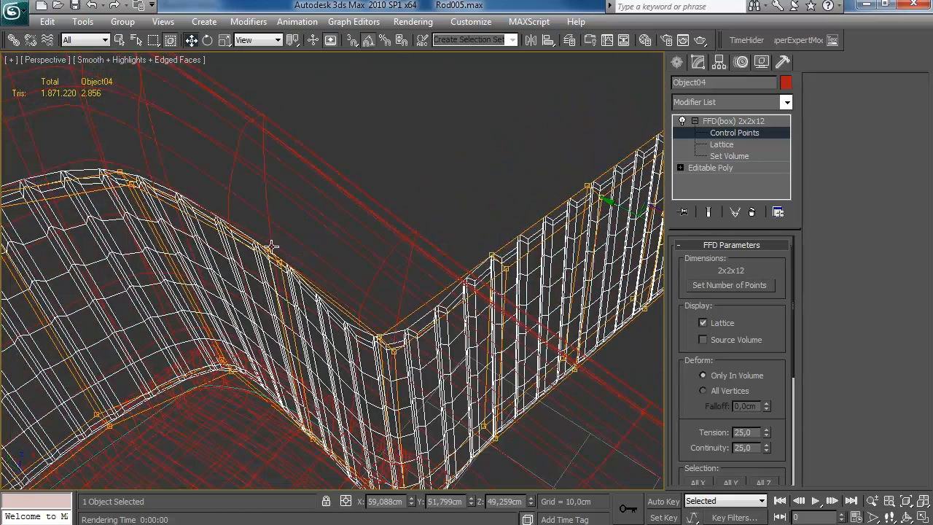
pyautogui.moveTo(270, 236); pyautogui.dragTo(295, 247)
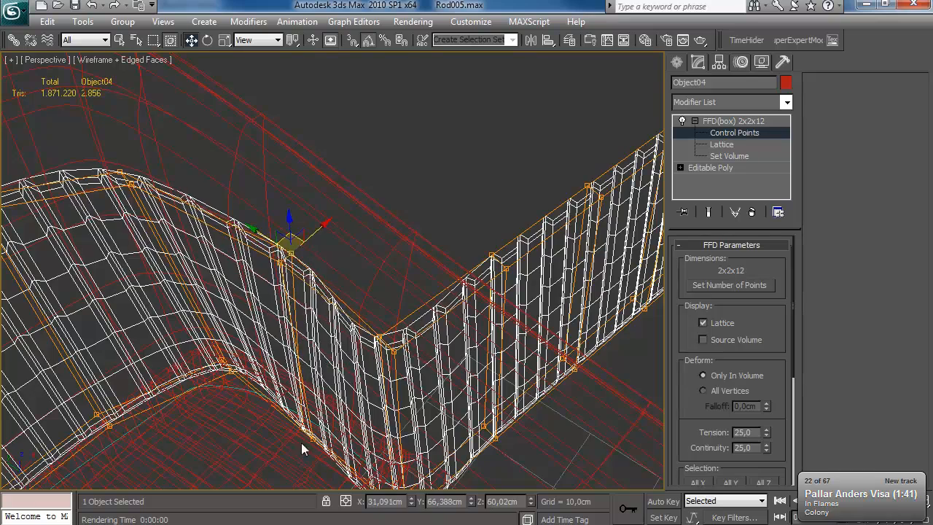
pyautogui.keyDown('alt'); pyautogui.moveTo(294, 388); pyautogui.dragTo(311, 412, button='middle'); pyautogui.keyUp('alt')
pyautogui.moveTo(304, 381); pyautogui.dragTo(312, 386)
pyautogui.moveTo(220, 343); pyautogui.dragTo(230, 348)
pyautogui.moveTo(106, 187); pyautogui.dragTo(116, 187)
# Step: Reposition the upper and lower control points at the panel's sharp kink beside the seat
pyautogui.moveTo(400, 339); pyautogui.dragTo(356, 294, button='middle')
pyautogui.moveTo(355, 295); pyautogui.dragTo(346, 302)
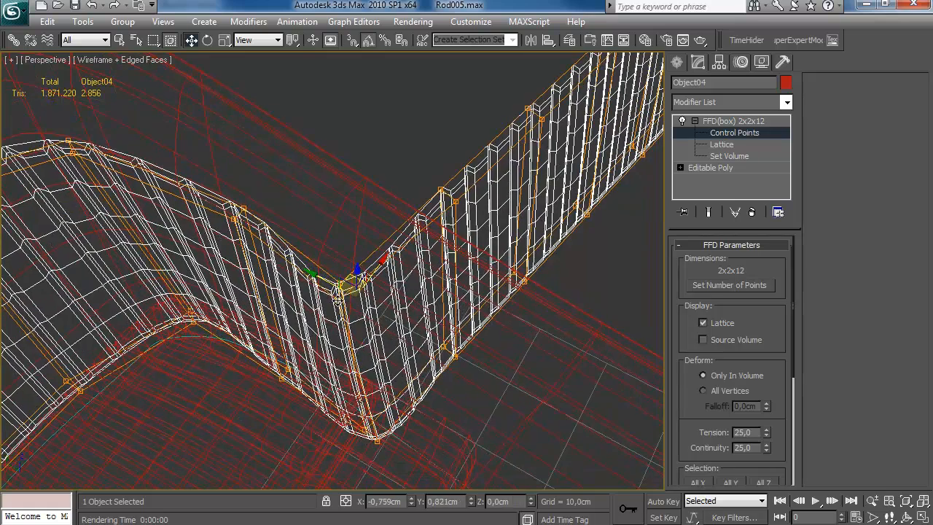
pyautogui.moveTo(379, 440); pyautogui.dragTo(362, 441)
pyautogui.moveTo(412, 268); pyautogui.dragTo(385, 269, button='middle')
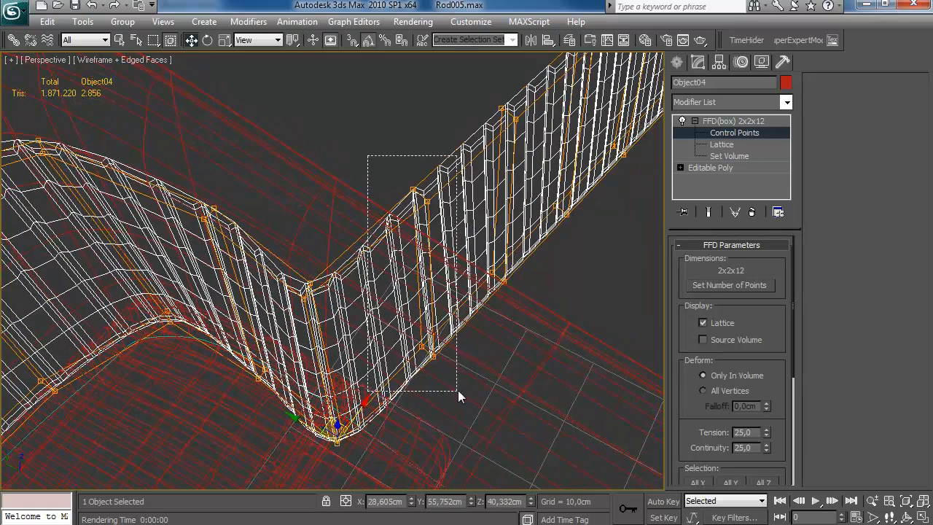
# Step: Move the next control point column beyond the kink onto the line of the body side
pyautogui.press('e')
pyautogui.moveTo(435, 318); pyautogui.dragTo(426, 310)
pyautogui.moveTo(374, 307); pyautogui.dragTo(358, 272, button='middle')
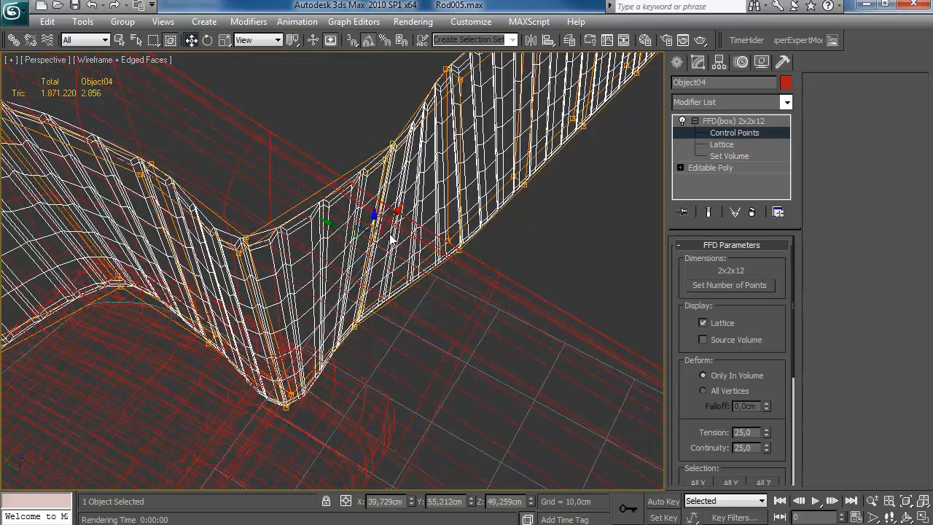
pyautogui.moveTo(363, 222); pyautogui.dragTo(386, 322)
pyautogui.moveTo(437, 257); pyautogui.dragTo(360, 263, button='middle')
pyautogui.scroll(-3, 377, 256)
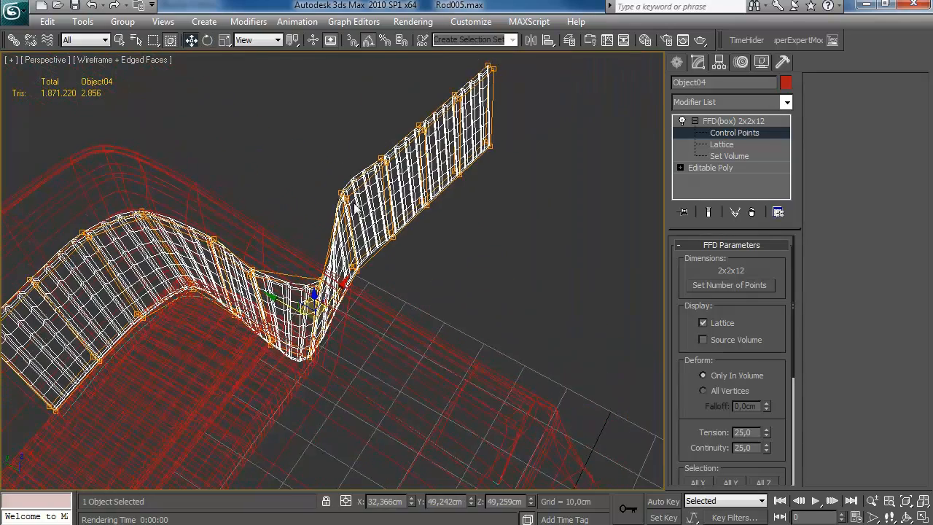
# Step: Move the remaining outer control point columns inward so the panel's free end runs along the body side
pyautogui.moveTo(522, 221); pyautogui.dragTo(510, 243, button='middle')
pyautogui.moveTo(535, 55)
pyautogui.mouseDown()
pyautogui.moveTo(407, 225)
pyautogui.moveTo(349, 229)
pyautogui.moveTo(363, 229)
pyautogui.mouseUp()
pyautogui.press('e')
pyautogui.press('w')
pyautogui.moveTo(363, 230); pyautogui.dragTo(357, 210, button='middle')
pyautogui.moveTo(401, 151); pyautogui.dragTo(486, 422)
pyautogui.moveTo(482, 413)
pyautogui.keyDown('alt'); pyautogui.mouseDown(button='middle')
pyautogui.moveTo(402, 349)
pyautogui.moveTo(379, 281)
pyautogui.moveTo(365, 272)
pyautogui.mouseUp(button='middle'); pyautogui.keyUp('alt')
# Step: Return to shaded display and move the upper side control points beside the seat to fit the body wall
pyautogui.press('F3')
pyautogui.scroll(3, 356, 276)
pyautogui.moveTo(332, 189); pyautogui.dragTo(325, 214)
pyautogui.moveTo(275, 244); pyautogui.dragTo(266, 242)
pyautogui.keyDown('alt'); pyautogui.moveTo(264, 242); pyautogui.dragTo(244, 226, button='middle'); pyautogui.keyUp('alt')
pyautogui.moveTo(187, 216); pyautogui.dragTo(219, 270)
pyautogui.keyDown('alt'); pyautogui.moveTo(219, 270); pyautogui.dragTo(221, 232, button='middle'); pyautogui.keyUp('alt')
pyautogui.moveTo(221, 229); pyautogui.dragTo(219, 228)
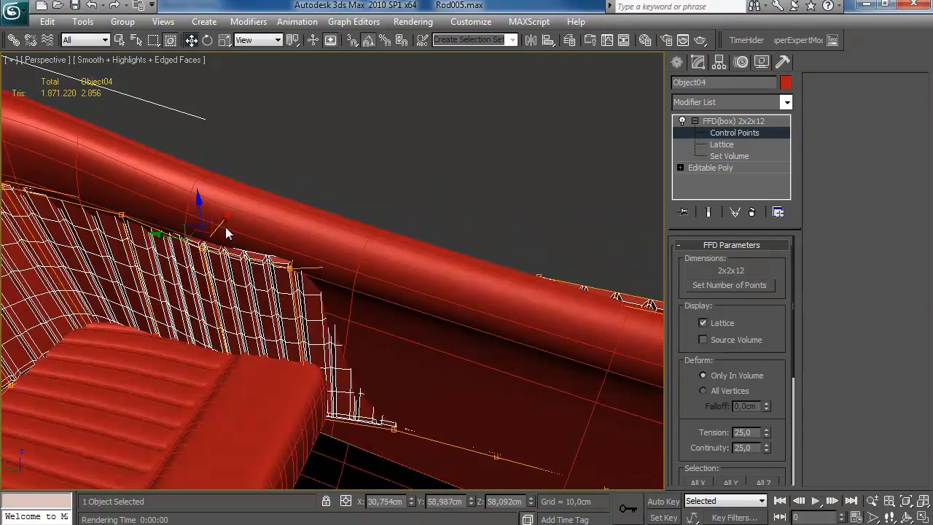
# Step: Fine-tune the upper control points from the side wall back to the rear corner so the panel's edge follows the rim
pyautogui.keyDown('alt'); pyautogui.moveTo(219, 229); pyautogui.dragTo(242, 227, button='middle'); pyautogui.keyUp('alt')
pyautogui.moveTo(184, 201); pyautogui.dragTo(221, 247)
pyautogui.keyDown('alt'); pyautogui.moveTo(220, 247); pyautogui.dragTo(210, 212, button='middle'); pyautogui.keyUp('alt')
pyautogui.moveTo(213, 206); pyautogui.dragTo(211, 207)
pyautogui.keyDown('alt'); pyautogui.moveTo(210, 207); pyautogui.dragTo(256, 175, button='middle'); pyautogui.keyUp('alt')
pyautogui.moveTo(187, 188); pyautogui.dragTo(186, 191)
pyautogui.keyDown('alt'); pyautogui.moveTo(178, 202); pyautogui.dragTo(173, 182, button='middle'); pyautogui.keyUp('alt')
pyautogui.moveTo(109, 179); pyautogui.dragTo(136, 225)
pyautogui.keyDown('alt'); pyautogui.moveTo(135, 224); pyautogui.dragTo(114, 270, button='middle'); pyautogui.keyUp('alt')
pyautogui.moveTo(87, 188); pyautogui.dragTo(85, 192)
pyautogui.keyDown('alt'); pyautogui.moveTo(85, 193); pyautogui.dragTo(91, 175, button='middle'); pyautogui.keyUp('alt')
# Step: Adjust the upper control points near the seat's front and lower the bottom points there by about 1.1 cm
pyautogui.keyDown('alt'); pyautogui.moveTo(308, 194); pyautogui.dragTo(297, 181, button='middle'); pyautogui.keyUp('alt')
pyautogui.moveTo(332, 206); pyautogui.dragTo(397, 236)
pyautogui.keyDown('alt'); pyautogui.moveTo(398, 236); pyautogui.dragTo(395, 247, button='middle'); pyautogui.keyUp('alt')
pyautogui.moveTo(360, 383); pyautogui.dragTo(391, 427)
pyautogui.moveTo(362, 296); pyautogui.dragTo(363, 309)
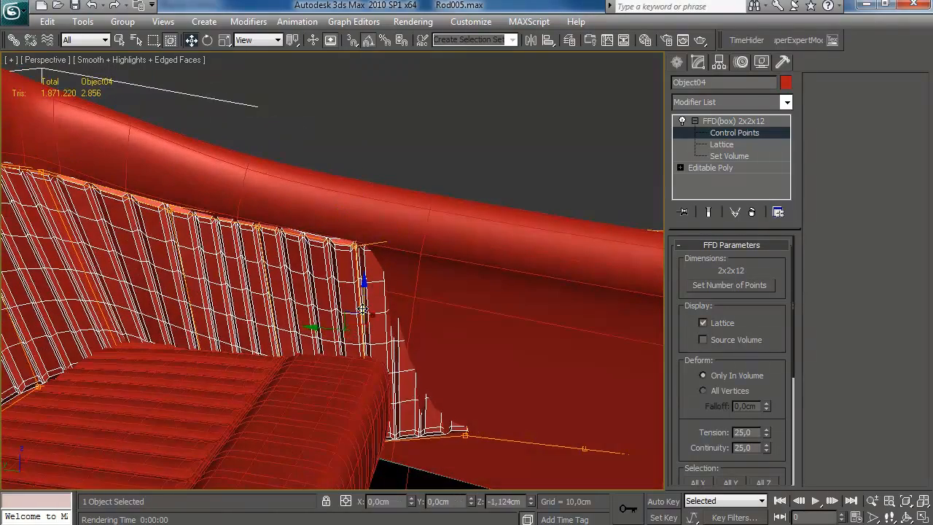
# Step: Move the control points ahead of the seat inward so the panel's front part sits inside the body wall
pyautogui.keyDown('alt'); pyautogui.moveTo(360, 309); pyautogui.dragTo(286, 170, button='middle'); pyautogui.keyUp('alt')
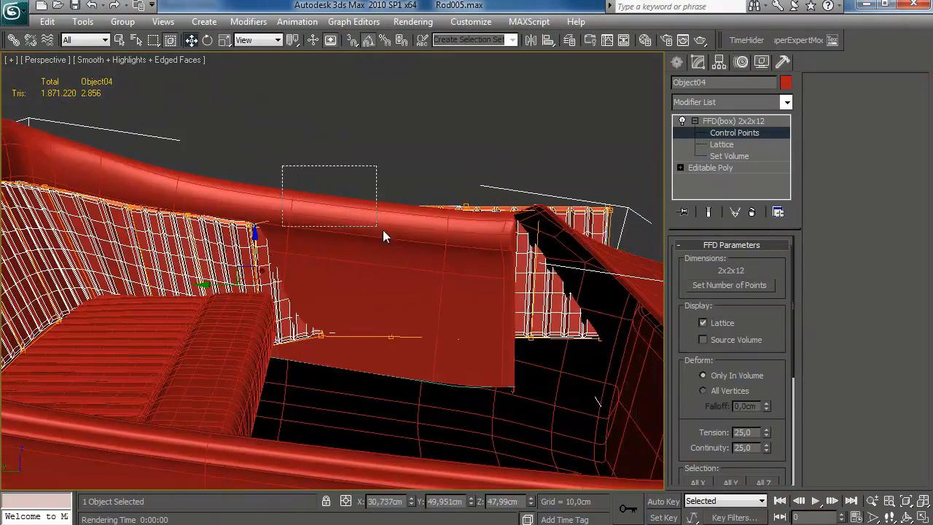
pyautogui.keyDown('alt'); pyautogui.moveTo(440, 235); pyautogui.dragTo(489, 275, button='middle'); pyautogui.keyUp('alt')
pyautogui.moveTo(489, 275); pyautogui.dragTo(373, 279)
pyautogui.scroll(4, 373, 280)
pyautogui.moveTo(351, 337); pyautogui.dragTo(385, 316)
pyautogui.moveTo(385, 316); pyautogui.dragTo(376, 399, button='middle')
pyautogui.click(363, 197)
pyautogui.moveTo(384, 185)
pyautogui.mouseDown()
pyautogui.moveTo(396, 182)
pyautogui.moveTo(377, 190)
pyautogui.mouseUp()
pyautogui.keyDown('alt'); pyautogui.moveTo(348, 193); pyautogui.dragTo(333, 342, button='middle'); pyautogui.keyUp('alt')
pyautogui.scroll(-4, 415, 191)
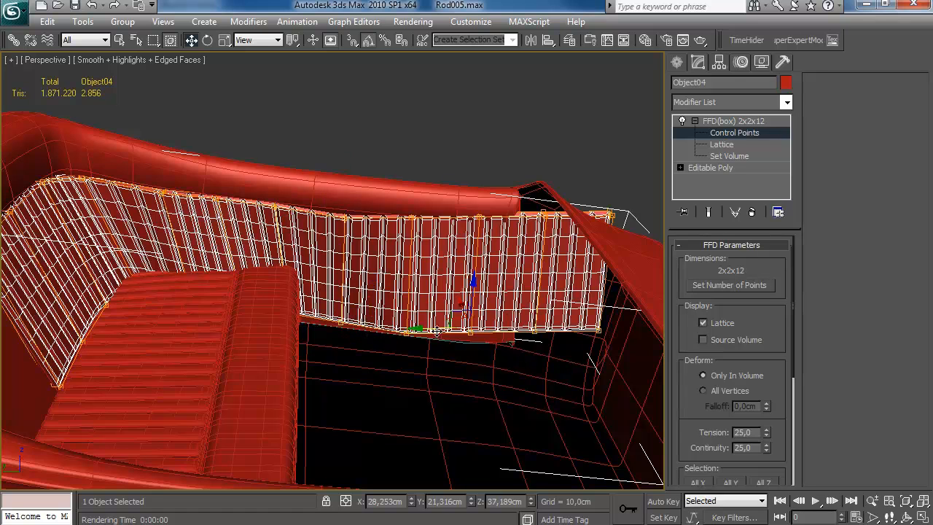
# Step: Adjust the side panel's lower and upper control points ahead of the seat to even out its curve along the wall
pyautogui.moveTo(441, 338); pyautogui.dragTo(439, 328)
pyautogui.keyDown('alt'); pyautogui.moveTo(363, 235); pyautogui.dragTo(315, 254, button='middle'); pyautogui.keyUp('alt')
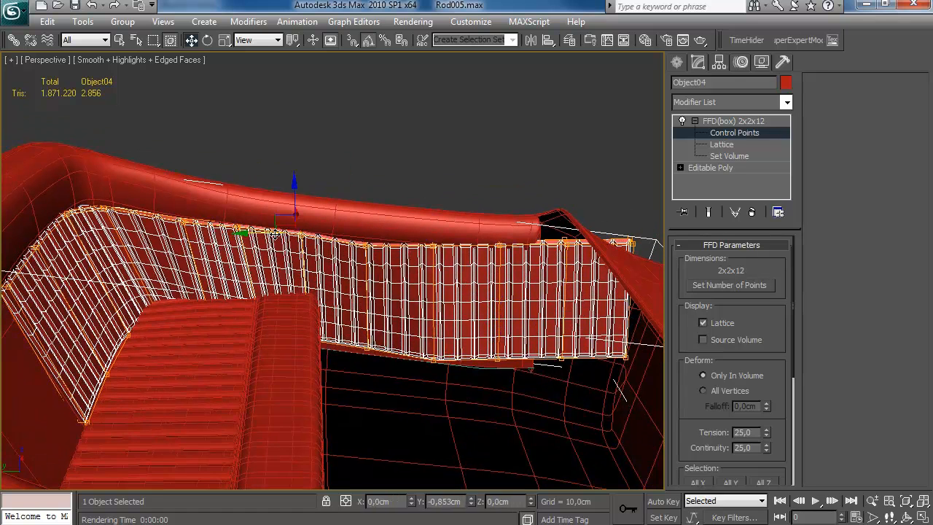
pyautogui.keyDown('alt'); pyautogui.moveTo(284, 217); pyautogui.dragTo(354, 317, button='middle'); pyautogui.keyUp('alt')
pyautogui.keyDown('alt'); pyautogui.moveTo(517, 337); pyautogui.dragTo(412, 250, button='middle'); pyautogui.keyUp('alt')
pyautogui.moveTo(413, 250); pyautogui.dragTo(402, 244)
pyautogui.keyDown('alt'); pyautogui.moveTo(463, 276); pyautogui.dragTo(315, 151, button='middle'); pyautogui.keyUp('alt')
pyautogui.scroll(3, 402, 250)
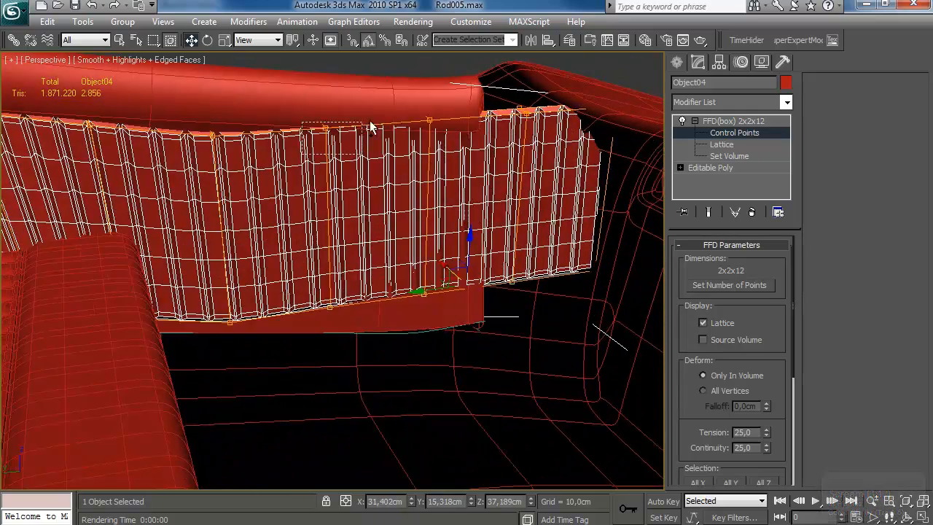
# Step: Reposition the control point columns at the panel's front end to match the body side's curve
pyautogui.moveTo(475, 159); pyautogui.dragTo(521, 175)
pyautogui.moveTo(540, 264); pyautogui.dragTo(539, 265)
pyautogui.keyDown('alt'); pyautogui.moveTo(540, 266); pyautogui.dragTo(477, 322, button='middle'); pyautogui.keyUp('alt')
pyautogui.moveTo(477, 309); pyautogui.dragTo(467, 309)
pyautogui.keyDown('alt'); pyautogui.moveTo(467, 309); pyautogui.dragTo(530, 239, button='middle'); pyautogui.keyUp('alt')
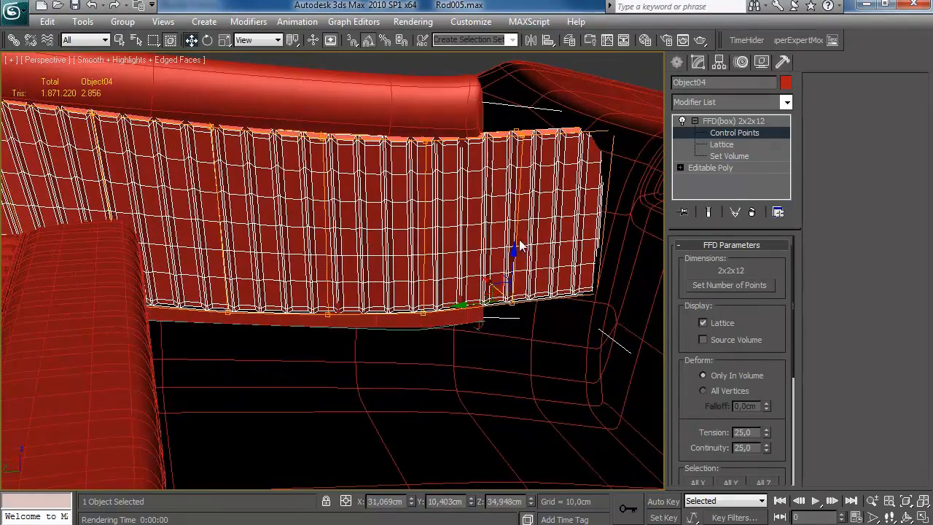
pyautogui.moveTo(565, 173); pyautogui.dragTo(564, 177)
pyautogui.keyDown('alt'); pyautogui.moveTo(531, 182); pyautogui.dragTo(476, 194, button='middle'); pyautogui.keyUp('alt')
# Step: Fine-tune the upper control points of the front side section to tuck the panel's edge under the padded rim
pyautogui.moveTo(335, 181); pyautogui.dragTo(448, 211)
pyautogui.scroll(3, 427, 212)
pyautogui.moveTo(404, 137); pyautogui.dragTo(403, 137)
pyautogui.keyDown('alt'); pyautogui.moveTo(420, 147); pyautogui.dragTo(439, 150, button='middle'); pyautogui.keyUp('alt')
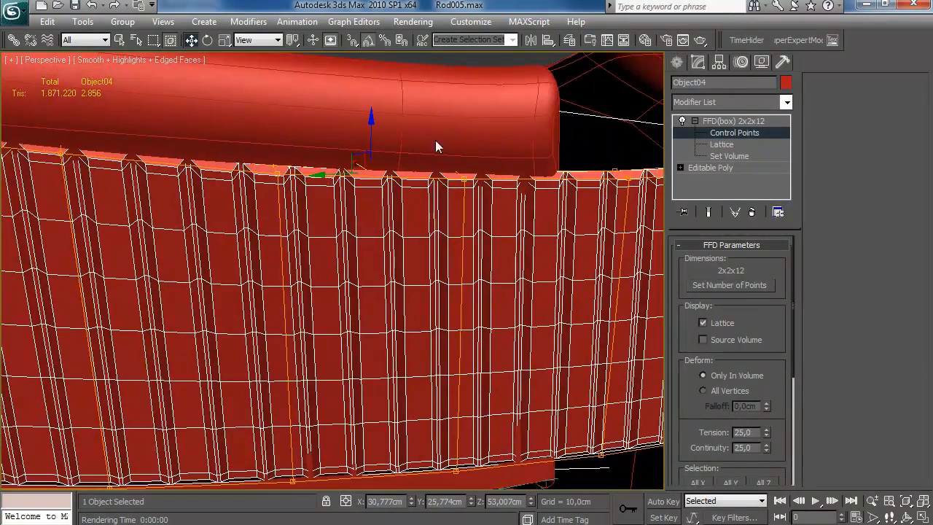
pyautogui.keyDown('alt'); pyautogui.moveTo(612, 187); pyautogui.dragTo(516, 160, button='middle'); pyautogui.keyUp('alt')
pyautogui.moveTo(514, 159); pyautogui.dragTo(519, 159)
pyautogui.keyDown('alt'); pyautogui.moveTo(518, 159); pyautogui.dragTo(441, 209, button='middle'); pyautogui.keyUp('alt')
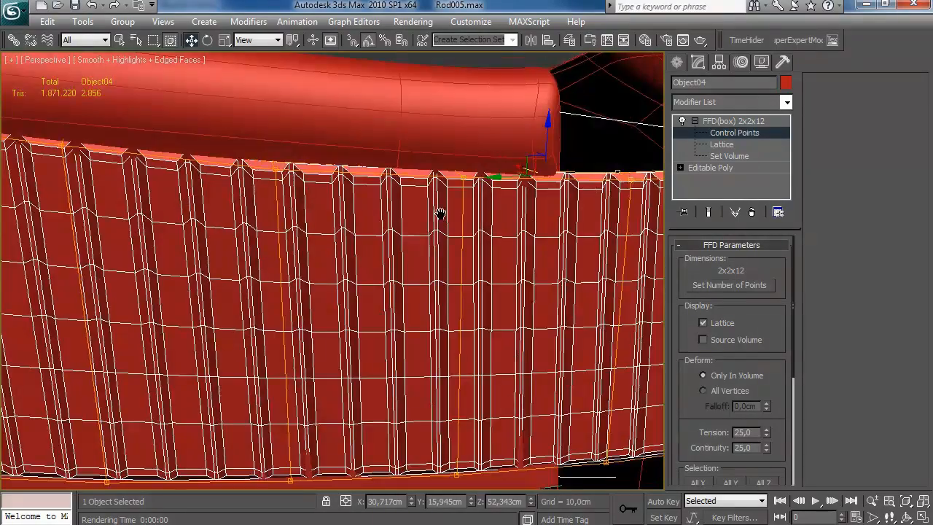
# Step: Adjust the lower control points along the front side section to align the panel's bottom edge with the body wall
pyautogui.scroll(-3, 476, 274)
pyautogui.keyDown('alt'); pyautogui.moveTo(478, 280); pyautogui.dragTo(508, 332, button='middle'); pyautogui.keyUp('alt')
pyautogui.moveTo(513, 337); pyautogui.dragTo(393, 403)
pyautogui.scroll(3, 471, 389)
pyautogui.moveTo(480, 379); pyautogui.dragTo(478, 387)
pyautogui.moveTo(274, 423); pyautogui.dragTo(273, 423)
pyautogui.scroll(-4, 319, 402)
pyautogui.keyDown('alt'); pyautogui.moveTo(319, 402); pyautogui.dragTo(430, 351, button='middle'); pyautogui.keyUp('alt')
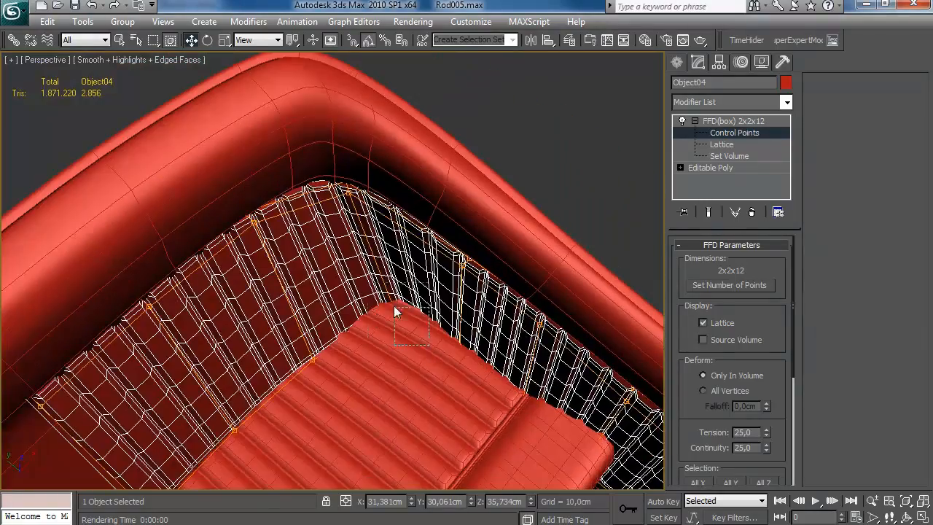
# Step: Move the lower control points at the seat's rear corner about -1.35 cm in X and 1.06 cm in Y, refining the bend
pyautogui.keyDown('alt'); pyautogui.moveTo(374, 293); pyautogui.dragTo(392, 320, button='middle'); pyautogui.keyUp('alt')
pyautogui.moveTo(390, 293); pyautogui.dragTo(379, 289)
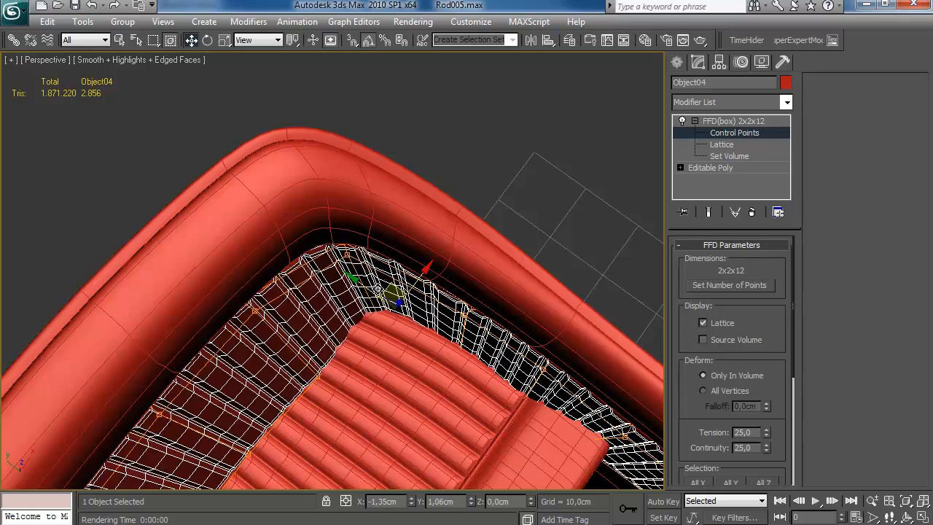
pyautogui.keyDown('alt'); pyautogui.moveTo(377, 291); pyautogui.dragTo(456, 151, button='middle'); pyautogui.keyUp('alt')
pyautogui.moveTo(456, 150); pyautogui.dragTo(425, 150)
pyautogui.keyDown('alt'); pyautogui.moveTo(426, 164); pyautogui.dragTo(376, 231, button='middle'); pyautogui.keyUp('alt')
# Step: Shift the control points along the backrest behind the seat to fit the panel against the rear wall
pyautogui.click(306, 286)
pyautogui.keyDown('alt'); pyautogui.moveTo(296, 261); pyautogui.dragTo(325, 281, button='middle'); pyautogui.keyUp('alt')
pyautogui.moveTo(290, 275); pyautogui.dragTo(274, 265)
pyautogui.moveTo(246, 387); pyautogui.dragTo(286, 331, button='middle')
pyautogui.moveTo(190, 427); pyautogui.dragTo(304, 291)
pyautogui.moveTo(216, 317); pyautogui.dragTo(208, 312)
# Step: Fine-tune the backrest's remaining control points near the rear corner and collapse the FFD modifier's sub-object list
pyautogui.keyDown('alt'); pyautogui.moveTo(210, 312); pyautogui.dragTo(287, 213, button='middle'); pyautogui.keyUp('alt')
pyautogui.moveTo(218, 320); pyautogui.dragTo(225, 328)
pyautogui.moveTo(306, 225); pyautogui.dragTo(310, 229)
pyautogui.keyDown('alt'); pyautogui.moveTo(375, 196); pyautogui.dragTo(461, 177, button='middle'); pyautogui.keyUp('alt')
pyautogui.scroll(-3, 393, 248)
pyautogui.click(695, 121)
# Step: Make final control point adjustments on the side section, evening the spacing of the ribs under the rim
pyautogui.keyDown('alt'); pyautogui.moveTo(430, 226); pyautogui.dragTo(528, 241, button='middle'); pyautogui.keyUp('alt')
pyautogui.moveTo(519, 245); pyautogui.dragTo(417, 227, button='middle')
pyautogui.scroll(3, 435, 256)
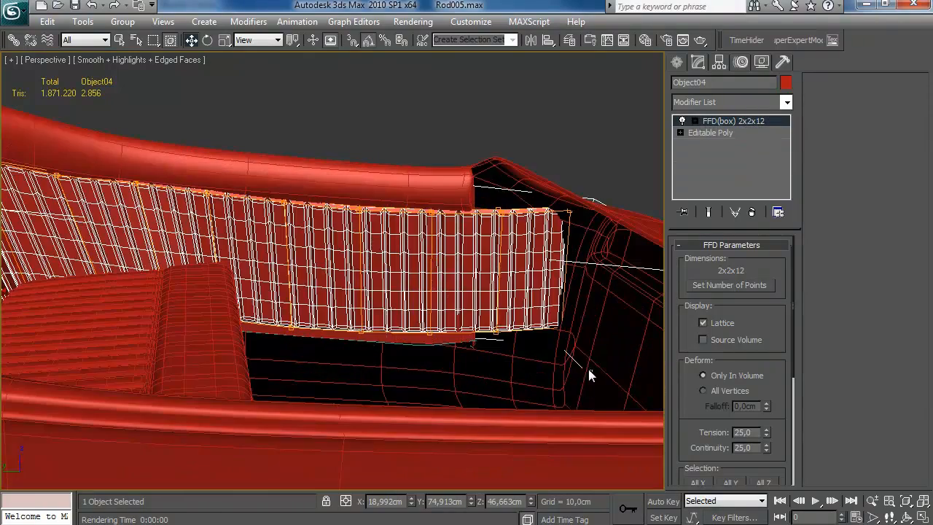
pyautogui.moveTo(398, 295); pyautogui.dragTo(398, 304)
pyautogui.moveTo(315, 292); pyautogui.dragTo(386, 293, button='middle')
pyautogui.moveTo(211, 358); pyautogui.dragTo(273, 279)
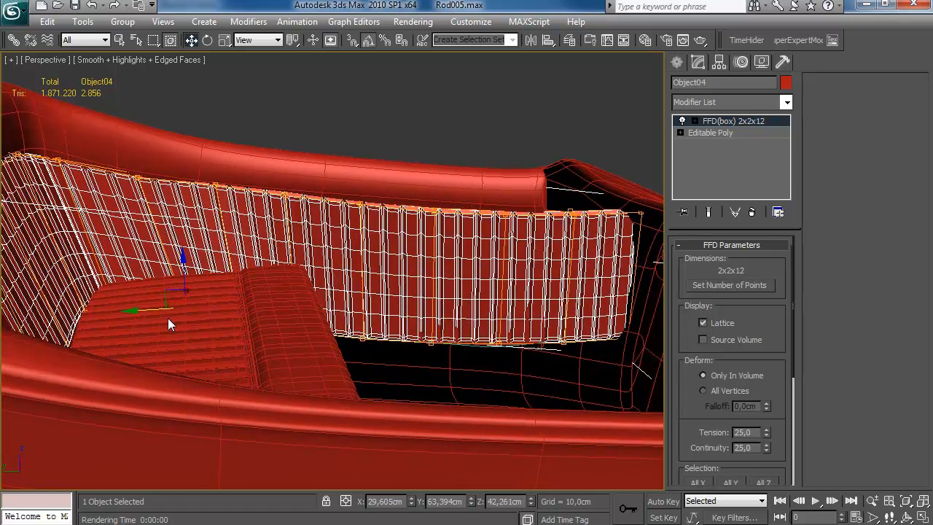
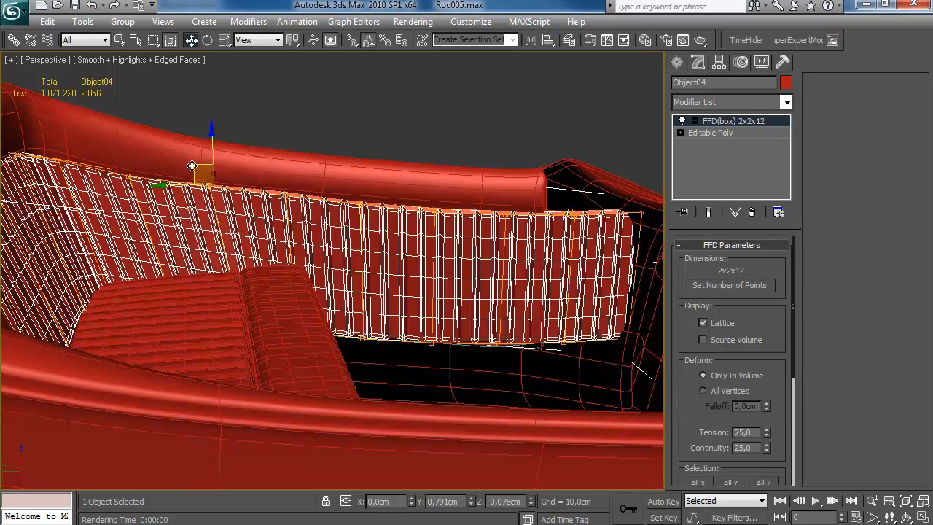
pyautogui.moveTo(261, 176); pyautogui.dragTo(262, 175)
# Step: Turn off edged faces and deselect the panel to inspect the shaded interior
pyautogui.keyDown('alt'); pyautogui.moveTo(248, 248); pyautogui.dragTo(544, 168, button='middle'); pyautogui.keyUp('alt')
pyautogui.press('F3')
pyautogui.press('F3')
pyautogui.press('F4')
pyautogui.click(678, 63)
pyautogui.click(556, 110)
pyautogui.moveTo(423, 166)
pyautogui.keyDown('alt'); pyautogui.mouseDown(button='middle')
pyautogui.moveTo(369, 182)
pyautogui.moveTo(289, 178)
pyautogui.moveTo(431, 185)
pyautogui.moveTo(406, 168)
pyautogui.moveTo(269, 154)
pyautogui.moveTo(219, 169)
pyautogui.moveTo(367, 179)
pyautogui.moveTo(343, 191)
pyautogui.mouseUp(button='middle'); pyautogui.keyUp('alt')
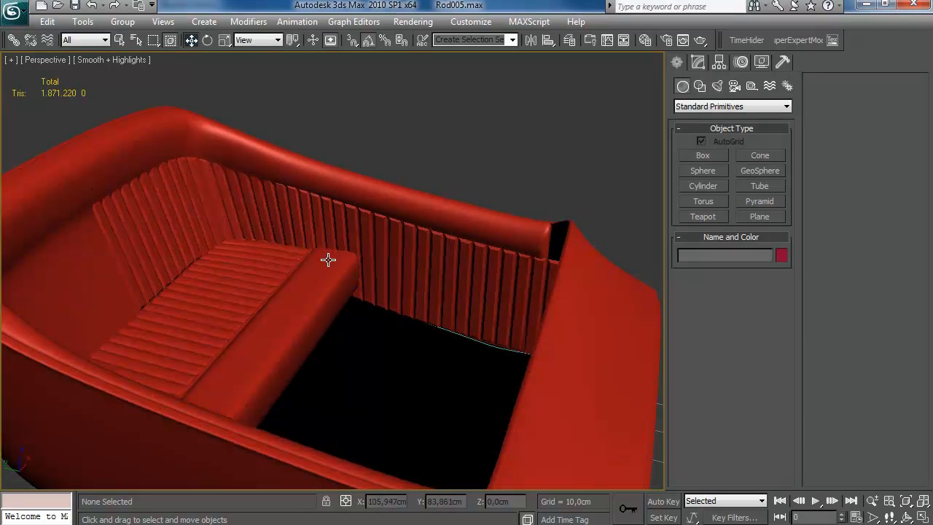
pyautogui.keyDown('alt'); pyautogui.moveTo(328, 258); pyautogui.dragTo(336, 246, button='middle'); pyautogui.keyUp('alt')
# Step: Select the ribbed panel and collapse its FFD modifier into the Editable Poly
pyautogui.click(421, 261)
pyautogui.keyDown('alt'); pyautogui.moveTo(421, 261); pyautogui.dragTo(483, 231, button='middle'); pyautogui.keyUp('alt')
pyautogui.click(699, 65)
pyautogui.rightClick(712, 121)
pyautogui.click(756, 255)
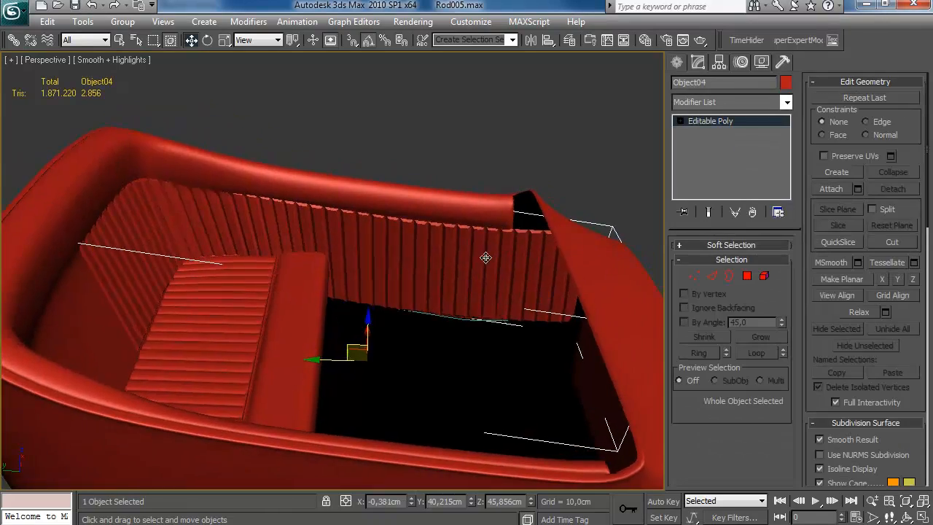
# Step: Select the ribbed panel's surplus polygons extending past the front end of the side rim and delete them
pyautogui.press('F3')
pyautogui.press('4')
pyautogui.moveTo(528, 354); pyautogui.dragTo(516, 360)
pyautogui.scroll(5, 422, 261)
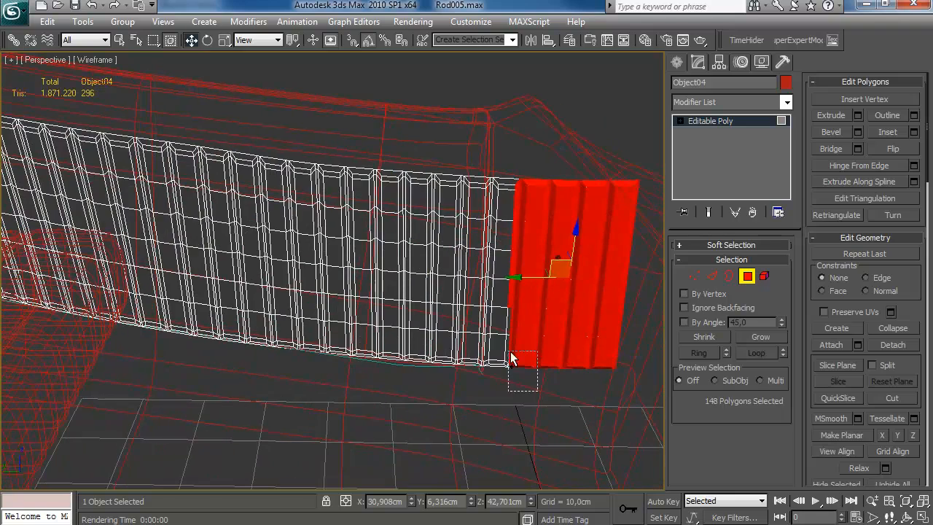
pyautogui.click(765, 335)
pyautogui.click(764, 334)
pyautogui.click(763, 333)
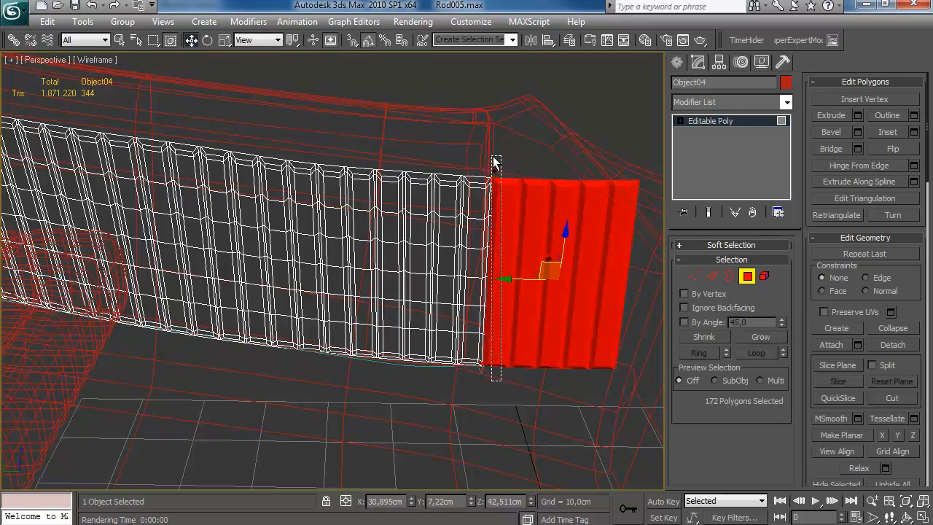
pyautogui.keyDown('alt'); pyautogui.moveTo(493, 362); pyautogui.dragTo(482, 380, button='middle'); pyautogui.keyUp('alt')
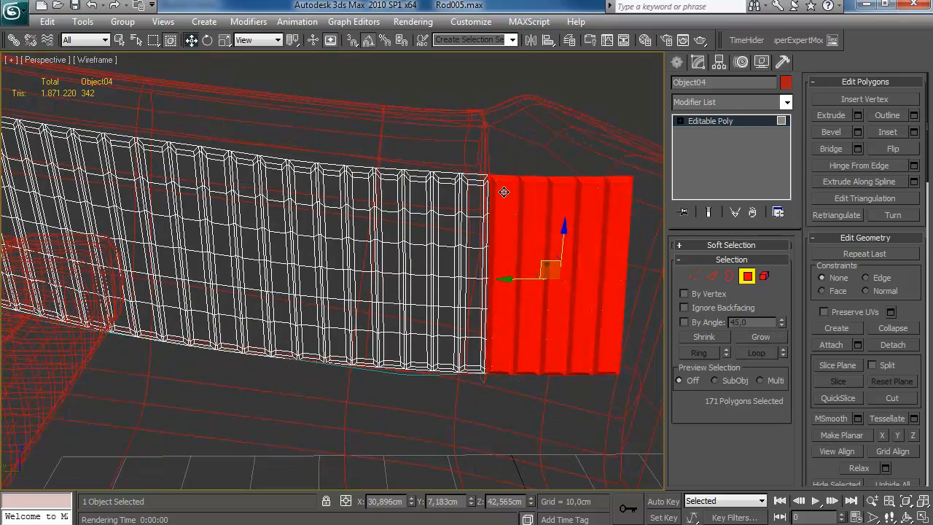
pyautogui.keyDown('alt'); pyautogui.moveTo(642, 321); pyautogui.dragTo(464, 313, button='middle'); pyautogui.keyUp('alt')
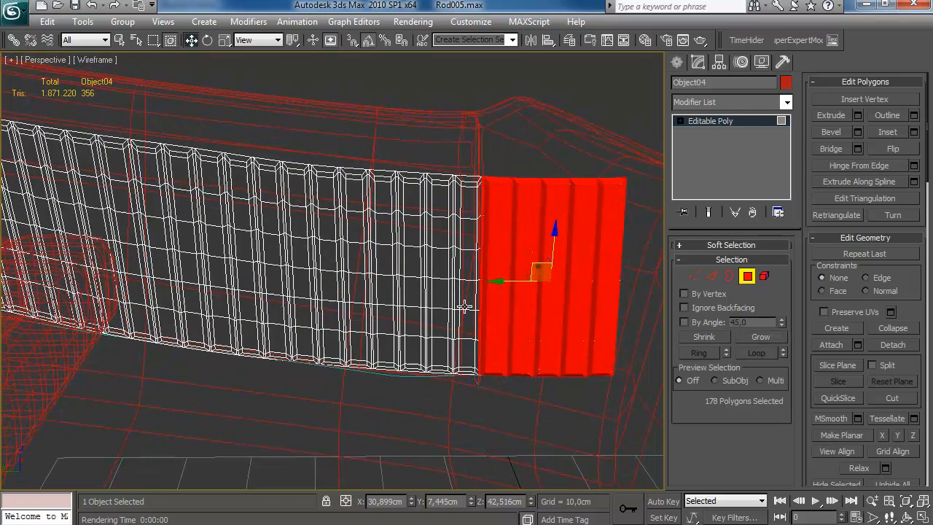
pyautogui.press('Delete')
pyautogui.keyDown('alt'); pyautogui.moveTo(500, 273); pyautogui.dragTo(503, 274, button='middle'); pyautogui.keyUp('alt')
pyautogui.press('F3')
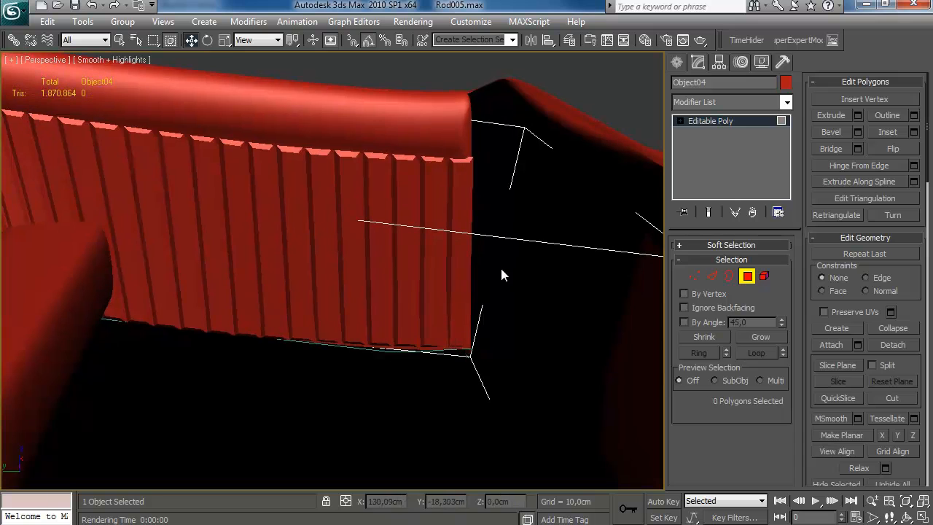
# Step: Select the body mesh and delete the strip of polygons beneath its interior rim at Editable Poly level
pyautogui.click(748, 277)
pyautogui.click(427, 129)
pyautogui.press('F3')
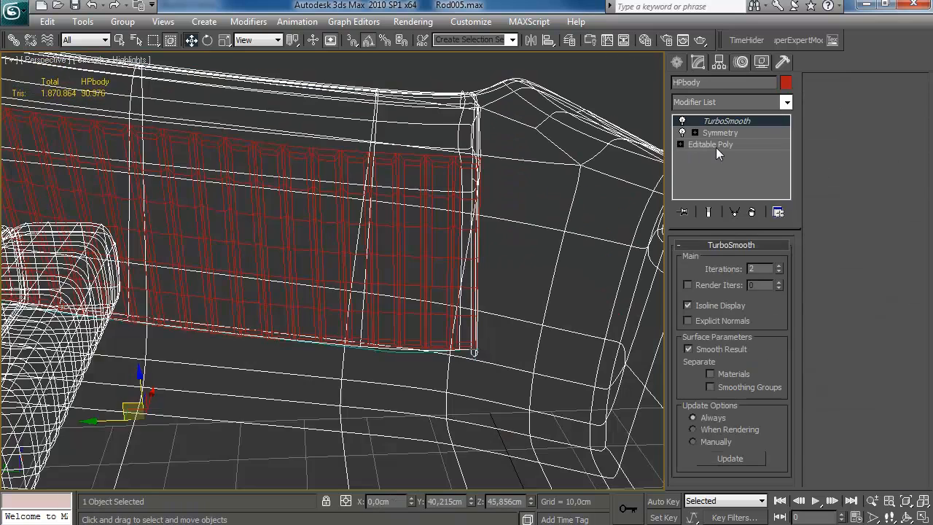
pyautogui.click(693, 145)
pyautogui.press('2')
pyautogui.click(478, 198)
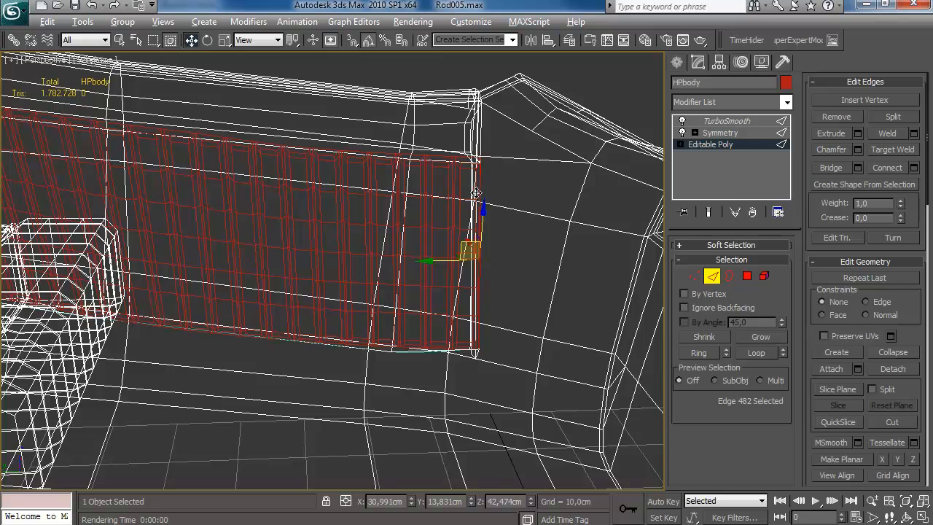
pyautogui.click(747, 275)
pyautogui.scroll(-3, 418, 267)
pyautogui.moveTo(419, 267)
pyautogui.keyDown('alt'); pyautogui.mouseDown(button='middle')
pyautogui.moveTo(423, 297)
pyautogui.moveTo(491, 302)
pyautogui.mouseUp(button='middle'); pyautogui.keyUp('alt')
pyautogui.press('Delete')
# Step: Select the ten open edges along the underside of the interior rim and extrude them
pyautogui.scroll(2, 493, 302)
pyautogui.click(713, 277)
pyautogui.keyDown('alt'); pyautogui.moveTo(251, 232); pyautogui.dragTo(222, 308, button='middle'); pyautogui.keyUp('alt')
pyautogui.click(222, 308)
pyautogui.hotkey('ctrl', 'z')
pyautogui.hotkey('alt', 'l')
pyautogui.keyDown('alt'); pyautogui.moveTo(238, 238); pyautogui.dragTo(129, 88, button='middle'); pyautogui.keyUp('alt')
pyautogui.keyDown('alt'); pyautogui.moveTo(329, 196); pyautogui.dragTo(332, 198); pyautogui.keyUp('alt')
pyautogui.keyDown('alt'); pyautogui.moveTo(332, 199); pyautogui.dragTo(374, 173, button='middle'); pyautogui.keyUp('alt')
pyautogui.keyDown('alt'); pyautogui.moveTo(374, 173); pyautogui.dragTo(532, 252); pyautogui.keyUp('alt')
pyautogui.keyDown('alt'); pyautogui.moveTo(533, 251); pyautogui.dragTo(350, 141, button='middle'); pyautogui.keyUp('alt')
pyautogui.keyDown('alt'); pyautogui.moveTo(350, 141); pyautogui.dragTo(451, 201); pyautogui.keyUp('alt')
pyautogui.scroll(6, 515, 236)
pyautogui.keyDown('alt'); pyautogui.moveTo(503, 242); pyautogui.dragTo(397, 186, button='middle'); pyautogui.keyUp('alt')
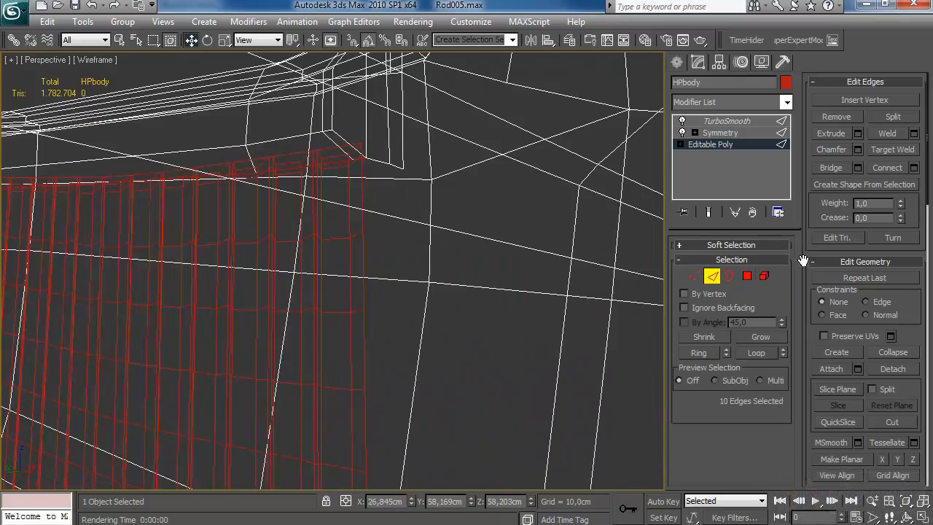
pyautogui.click(858, 133)
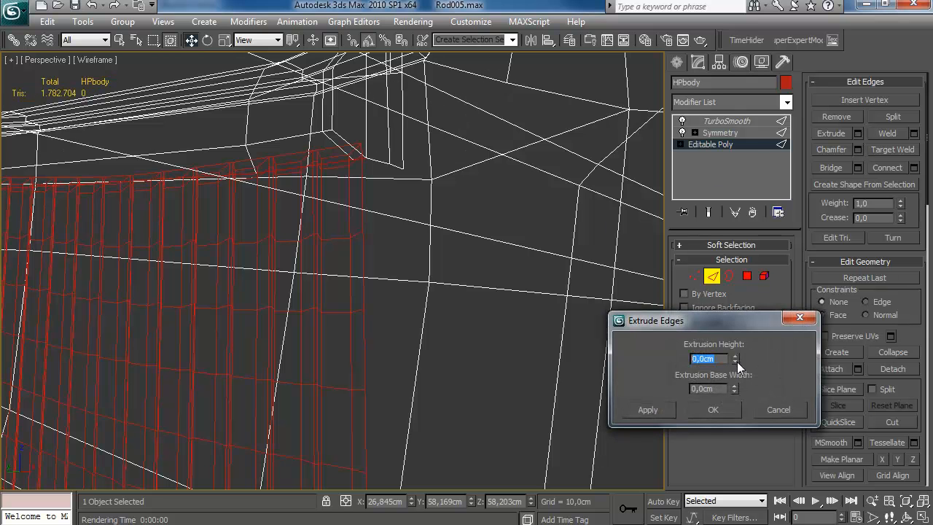
pyautogui.moveTo(738, 479); pyautogui.dragTo(738, 479)
pyautogui.click(713, 410)
# Step: Adjust the extruded edges beneath the rim and weld the neighbouring vertices
pyautogui.moveTo(190, 201); pyautogui.dragTo(457, 251, button='middle')
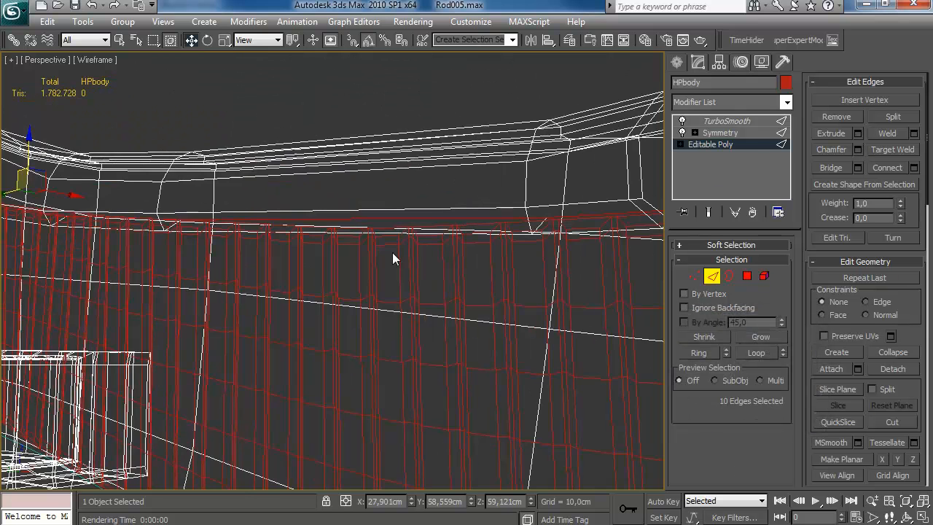
pyautogui.scroll(-2, 306, 244)
pyautogui.moveTo(128, 187); pyautogui.dragTo(128, 188)
pyautogui.moveTo(441, 257); pyautogui.dragTo(323, 273, button='middle')
pyautogui.scroll(4, 357, 277)
pyautogui.click(694, 276)
pyautogui.click(914, 117)
pyautogui.click(709, 358)
# Step: Reposition the inner vertex at the rear corner of the body's rim to round the bend
pyautogui.scroll(-6, 440, 238)
pyautogui.moveTo(368, 303)
pyautogui.keyDown('alt'); pyautogui.mouseDown(button='middle')
pyautogui.moveTo(340, 312)
pyautogui.moveTo(354, 317)
pyautogui.mouseUp(button='middle'); pyautogui.keyUp('alt')
pyautogui.press('F3')
pyautogui.scroll(4, 452, 326)
pyautogui.keyDown('alt'); pyautogui.moveTo(452, 321); pyautogui.dragTo(423, 264, button='middle'); pyautogui.keyUp('alt')
pyautogui.scroll(-4, 386, 266)
pyautogui.scroll(5, 415, 288)
pyautogui.click(426, 251)
pyautogui.moveTo(408, 234); pyautogui.dragTo(407, 241)
pyautogui.keyDown('alt'); pyautogui.moveTo(408, 240); pyautogui.dragTo(304, 195, button='middle'); pyautogui.keyUp('alt')
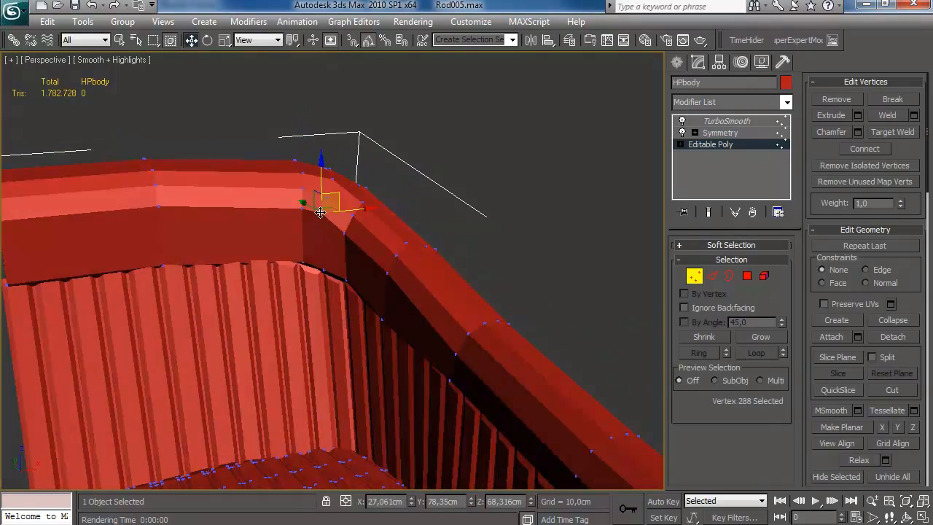
# Step: Move the upper vertices at the rim's rear corner downward to even out its curve
pyautogui.click(350, 191)
pyautogui.keyDown('alt'); pyautogui.moveTo(350, 191); pyautogui.dragTo(357, 199, button='middle'); pyautogui.keyUp('alt')
pyautogui.moveTo(332, 139); pyautogui.dragTo(331, 139)
pyautogui.keyDown('alt'); pyautogui.moveTo(331, 139); pyautogui.dragTo(321, 102, button='middle'); pyautogui.keyUp('alt')
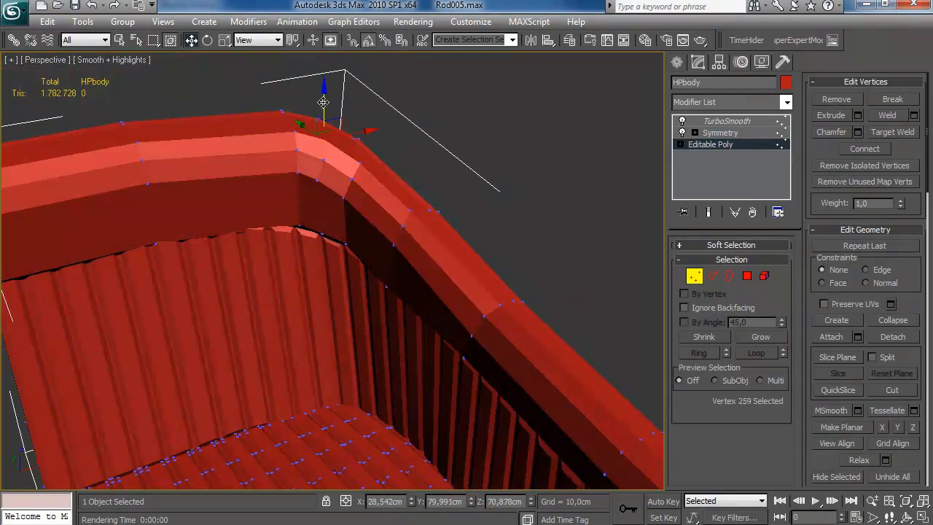
pyautogui.moveTo(325, 104); pyautogui.dragTo(324, 109)
pyautogui.click(423, 135)
pyautogui.keyDown('alt'); pyautogui.moveTo(423, 135); pyautogui.dragTo(469, 178, button='middle'); pyautogui.keyUp('alt')
pyautogui.scroll(-4, 437, 159)
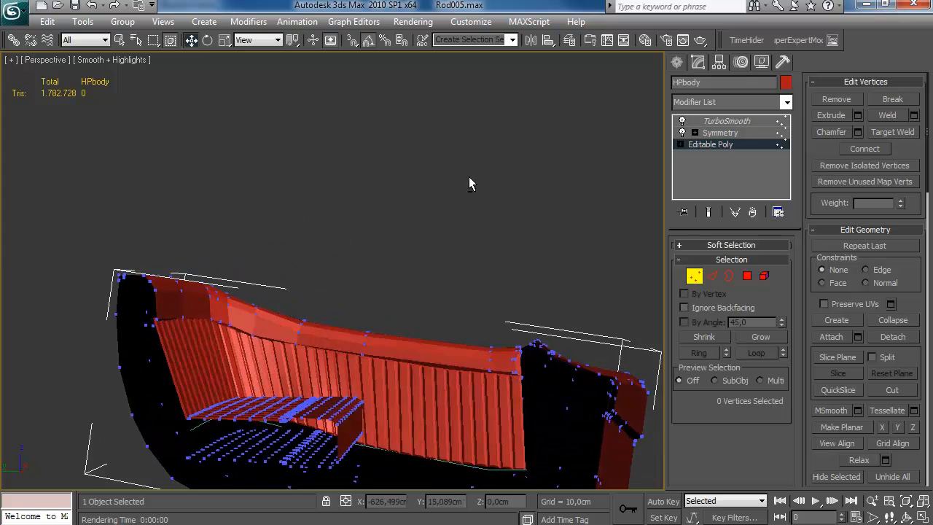
# Step: Slide the rim vertex just ahead of the rear corner using the Edge constraint, and leave vertex editing
pyautogui.scroll(4, 220, 330)
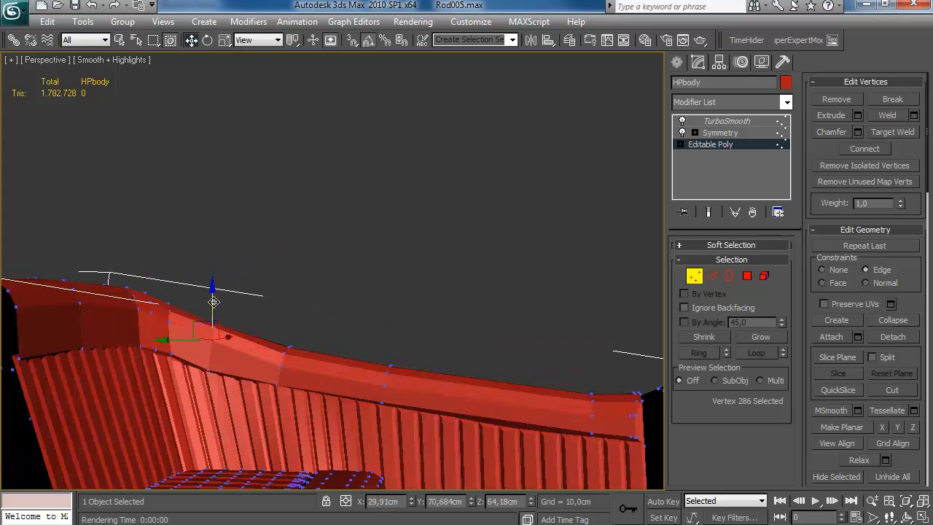
pyautogui.moveTo(213, 329); pyautogui.dragTo(213, 329)
pyautogui.click(256, 306)
pyautogui.keyDown('alt'); pyautogui.moveTo(255, 306); pyautogui.dragTo(350, 251, button='middle'); pyautogui.keyUp('alt')
pyautogui.scroll(-4, 262, 309)
pyautogui.click(694, 276)
pyautogui.keyDown('alt'); pyautogui.moveTo(452, 315); pyautogui.dragTo(504, 292, button='middle'); pyautogui.keyUp('alt')
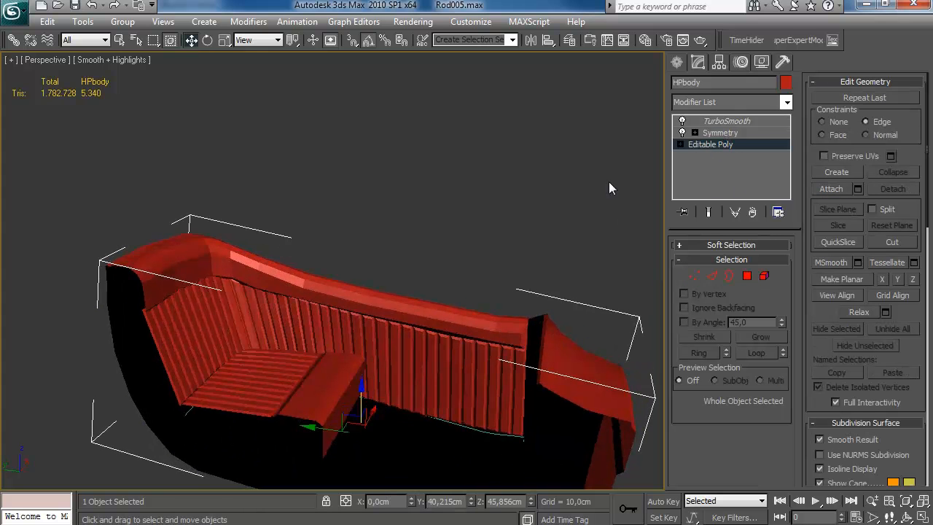
# Step: Attach the ribbed upholstery panel to the body mesh and view the smoothed interior from above
pyautogui.click(678, 64)
pyautogui.click(394, 202)
pyautogui.keyDown('alt'); pyautogui.moveTo(375, 212); pyautogui.dragTo(285, 179, button='middle'); pyautogui.keyUp('alt')
pyautogui.scroll(-3, 410, 204)
pyautogui.scroll(5, 337, 223)
pyautogui.keyDown('alt'); pyautogui.moveTo(338, 224); pyautogui.dragTo(452, 299, button='middle'); pyautogui.keyUp('alt')
pyautogui.click(698, 62)
pyautogui.click(440, 236)
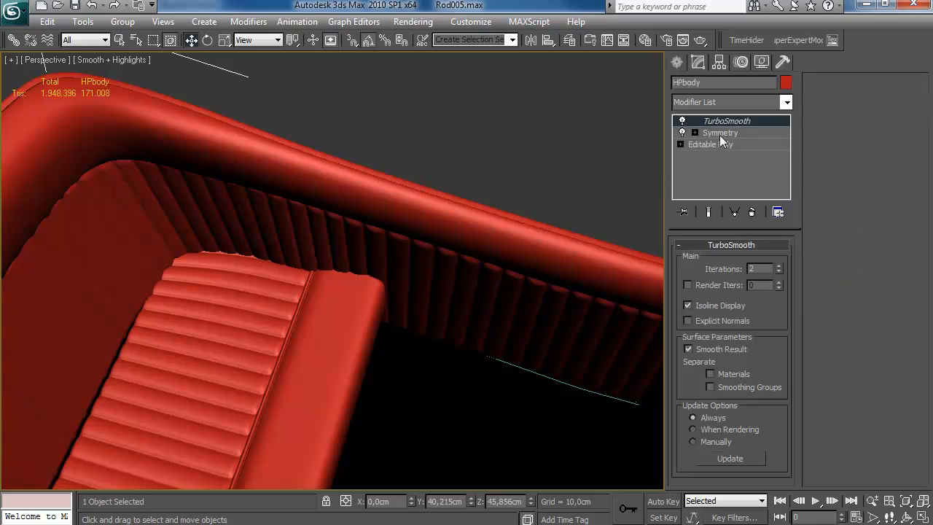
# Step: Select the horizontal edge loops crossing the ribs of the wall panel and remove them
pyautogui.click(711, 143)
pyautogui.click(694, 275)
pyautogui.keyDown('alt'); pyautogui.moveTo(408, 218); pyautogui.dragTo(258, 393, button='middle'); pyautogui.keyUp('alt')
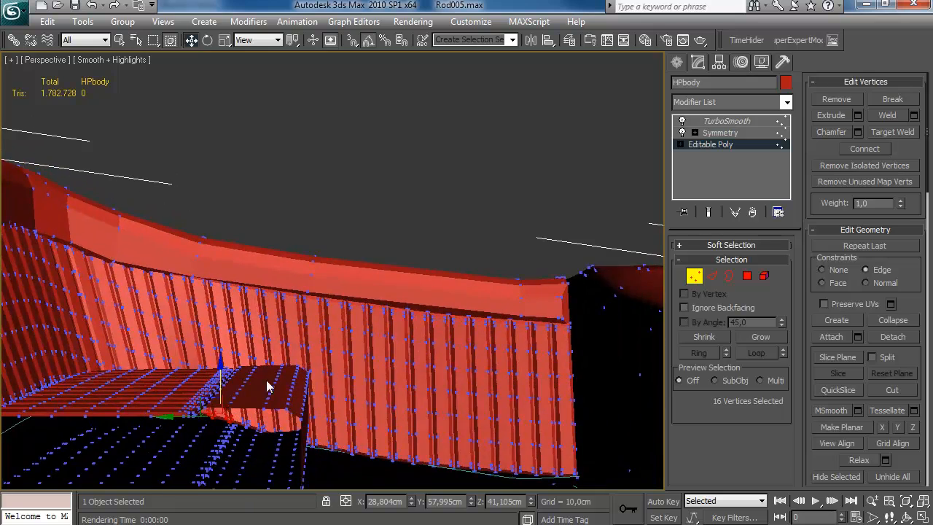
pyautogui.press('F3')
pyautogui.press('2')
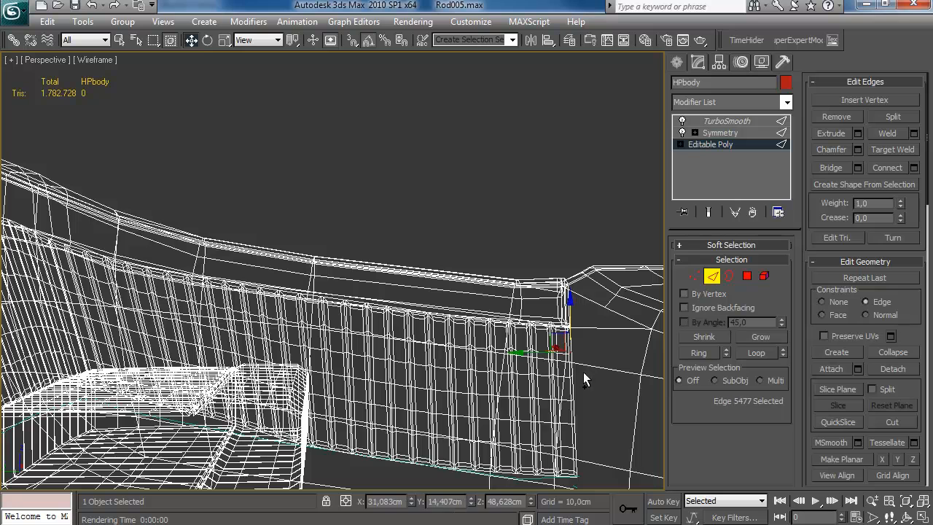
pyautogui.hotkey('alt', 'l')
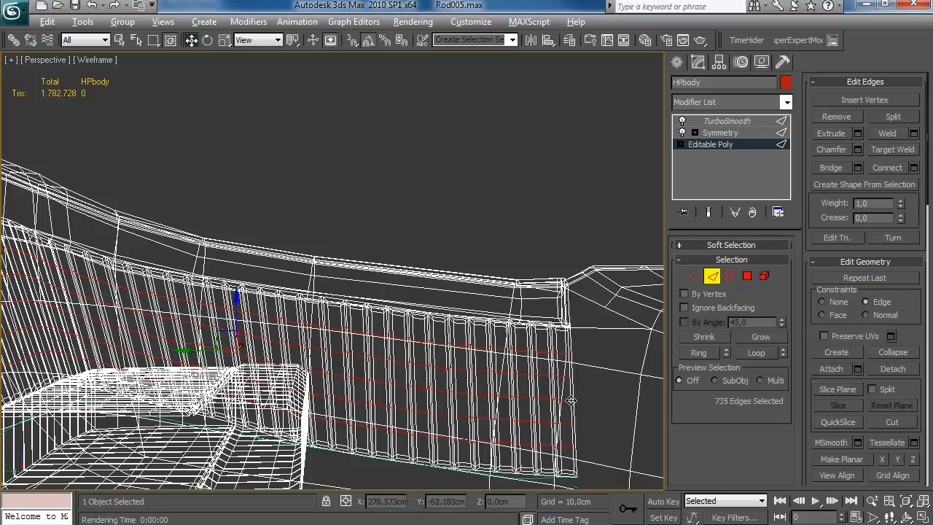
# Step: Adjust the seat cushion's outer side vertices along X so its edge follows the ribbed side wall
pyautogui.press('1')
pyautogui.press('F3')
pyautogui.moveTo(344, 316)
pyautogui.keyDown('alt'); pyautogui.mouseDown(button='middle')
pyautogui.moveTo(299, 390)
pyautogui.moveTo(276, 358)
pyautogui.mouseUp(button='middle'); pyautogui.keyUp('alt')
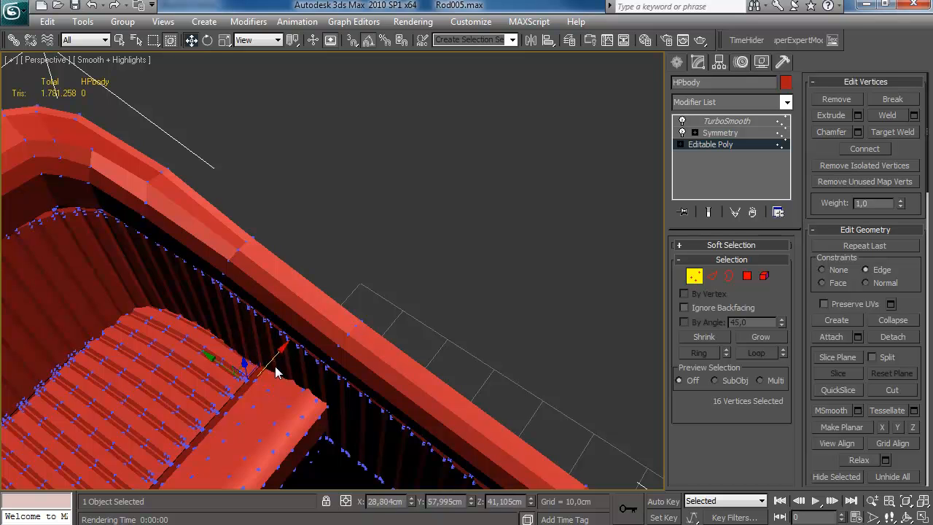
pyautogui.keyDown('alt'); pyautogui.moveTo(294, 350); pyautogui.dragTo(231, 372, button='middle'); pyautogui.keyUp('alt')
pyautogui.keyDown('ctrl'); pyautogui.moveTo(222, 368); pyautogui.dragTo(224, 367); pyautogui.keyUp('ctrl')
pyautogui.keyDown('alt'); pyautogui.moveTo(224, 366); pyautogui.dragTo(249, 344, button='middle'); pyautogui.keyUp('alt')
pyautogui.moveTo(256, 333); pyautogui.dragTo(260, 337)
pyautogui.keyDown('alt'); pyautogui.moveTo(260, 337); pyautogui.dragTo(296, 255, button='middle'); pyautogui.keyUp('alt')
pyautogui.moveTo(225, 375); pyautogui.dragTo(221, 368)
pyautogui.keyDown('alt'); pyautogui.moveTo(221, 368); pyautogui.dragTo(221, 397, button='middle'); pyautogui.keyUp('alt')
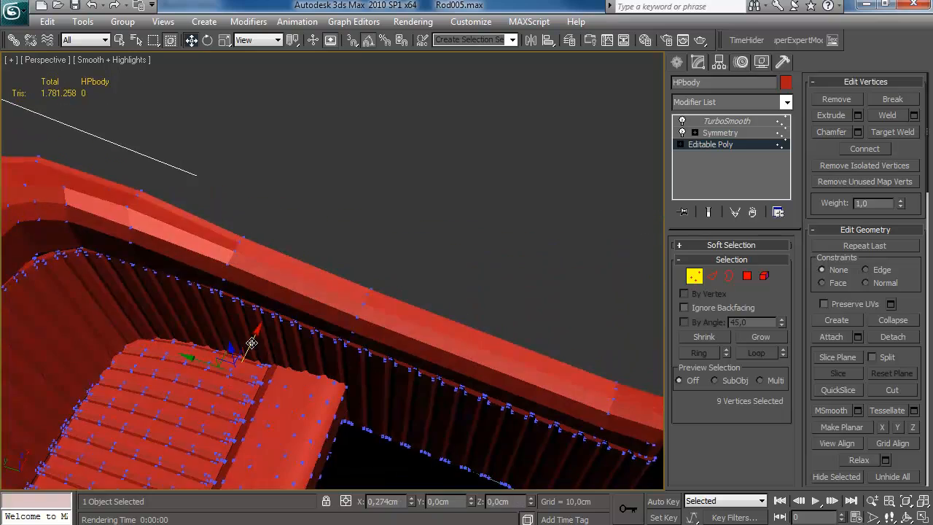
# Step: Select the ribbed panel element, shift it slightly outward along X, and preview the smoothed, mirrored seat
pyautogui.keyDown('alt'); pyautogui.moveTo(248, 343); pyautogui.dragTo(396, 326, button='middle'); pyautogui.keyUp('alt')
pyautogui.scroll(2, 277, 264)
pyautogui.scroll(3, 240, 281)
pyautogui.moveTo(240, 281); pyautogui.dragTo(341, 282, button='middle')
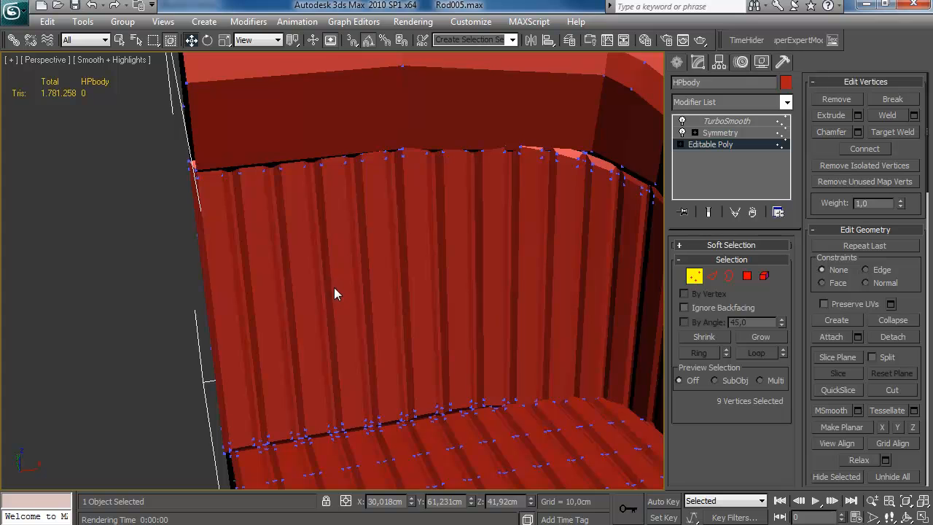
pyautogui.click(763, 275)
pyautogui.click(508, 296)
pyautogui.moveTo(508, 296); pyautogui.dragTo(399, 291, button='middle')
pyautogui.scroll(-3, 431, 279)
pyautogui.moveTo(513, 391); pyautogui.dragTo(517, 390)
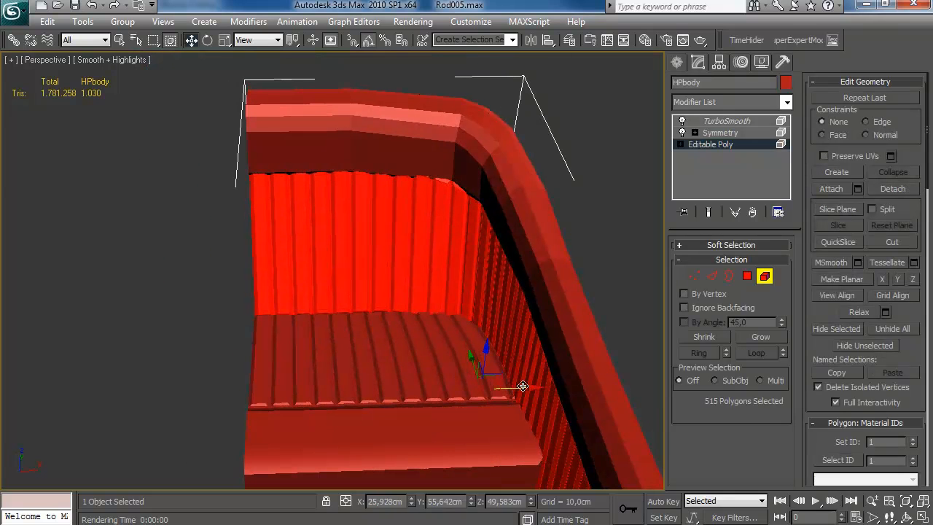
pyautogui.click(764, 277)
pyautogui.click(676, 64)
pyautogui.click(698, 62)
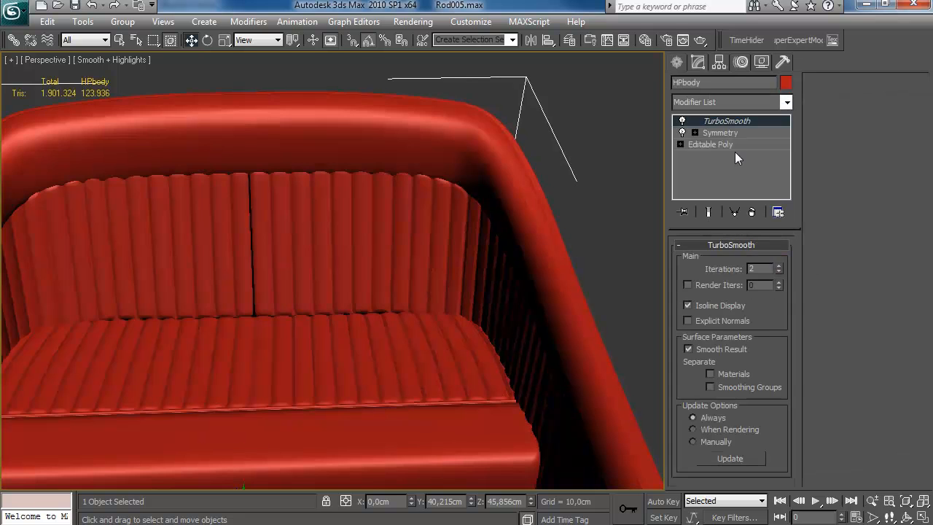
# Step: Try shifting the ribbed panel element -0.275 cm along X with the smoothed end result shown
pyautogui.click(711, 144)
pyautogui.click(765, 275)
pyautogui.moveTo(519, 390); pyautogui.dragTo(516, 390)
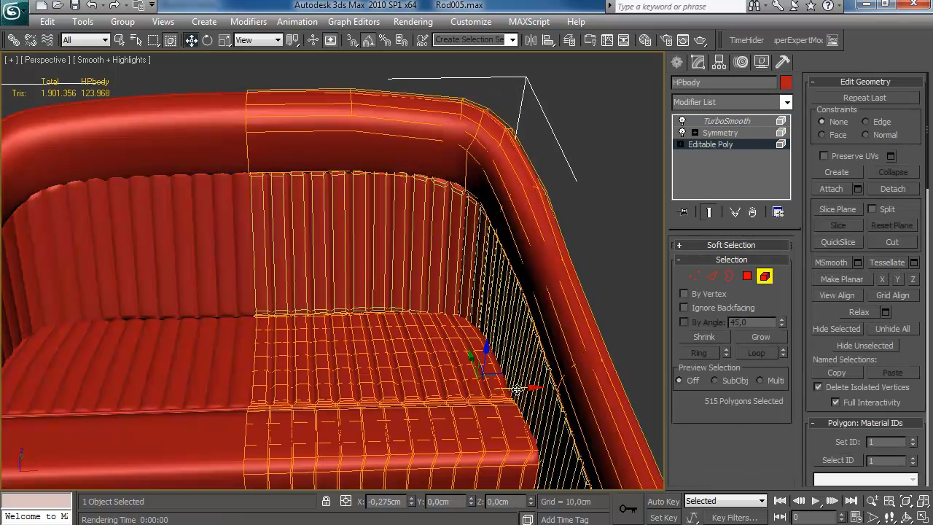
pyautogui.moveTo(412, 277); pyautogui.dragTo(485, 289, button='middle')
pyautogui.scroll(4, 486, 290)
pyautogui.hotkey('ctrl', 'z')
# Step: Select the three end edges of the backrest panel at the centre seam and move them to X -0.174 cm
pyautogui.click(713, 276)
pyautogui.moveTo(437, 259); pyautogui.dragTo(453, 275, button='middle')
pyautogui.scroll(3, 454, 275)
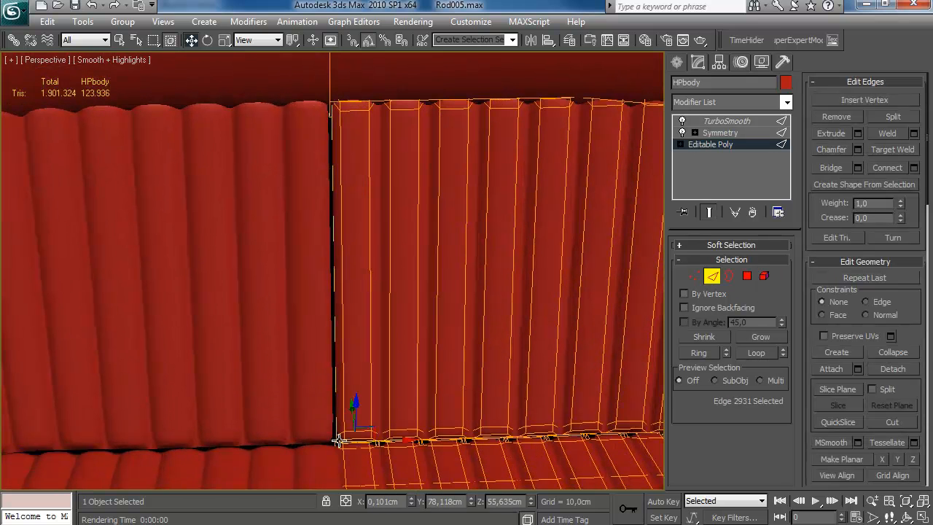
pyautogui.click(710, 210)
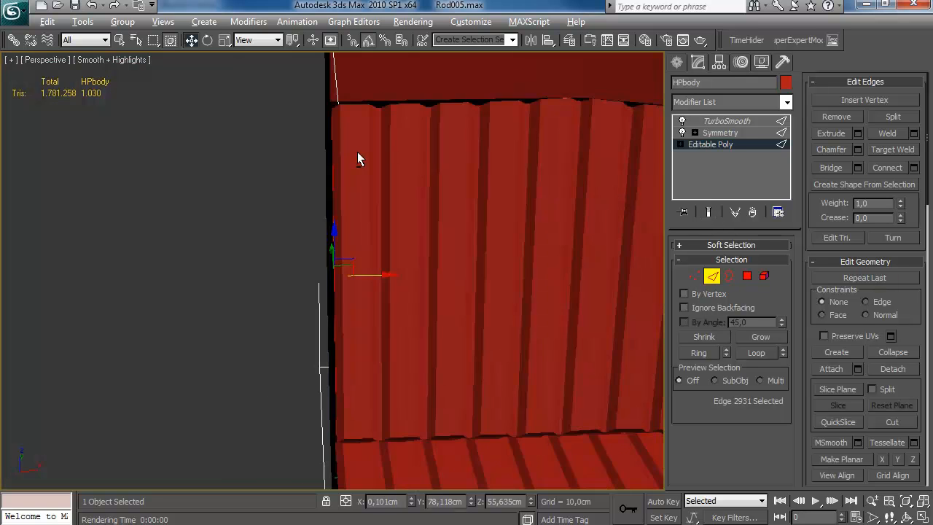
pyautogui.keyDown('alt'); pyautogui.moveTo(339, 148); pyautogui.dragTo(417, 162, button='middle'); pyautogui.keyUp('alt')
pyautogui.press('F3')
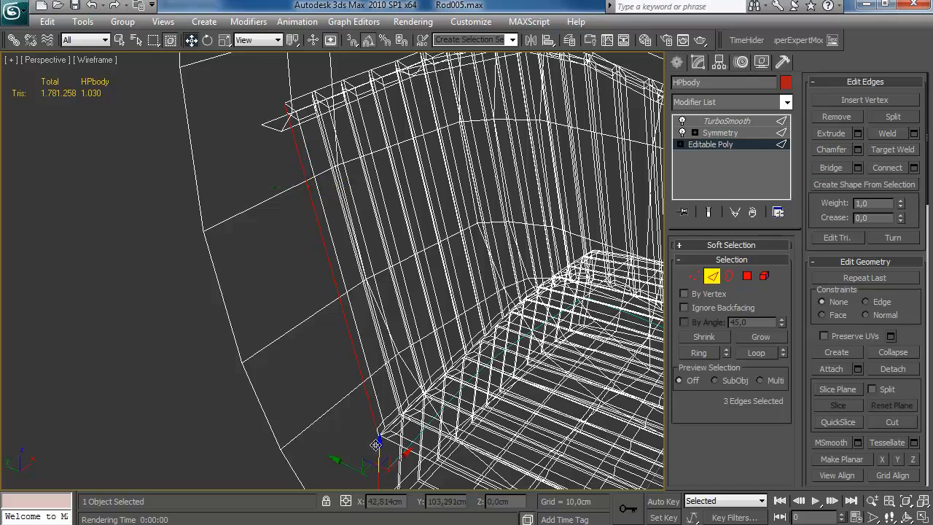
pyautogui.hotkey('ctrl', 'z')
pyautogui.keyDown('alt'); pyautogui.moveTo(375, 443); pyautogui.dragTo(339, 343, button='middle'); pyautogui.keyUp('alt')
pyautogui.scroll(3, 375, 442)
pyautogui.keyDown('ctrl'); pyautogui.click(376, 445); pyautogui.keyUp('ctrl')
pyautogui.keyDown('alt'); pyautogui.moveTo(377, 444); pyautogui.dragTo(346, 252, button='middle'); pyautogui.keyUp('alt')
pyautogui.moveTo(370, 180); pyautogui.dragTo(366, 180)
pyautogui.scroll(-2, 917, 424)
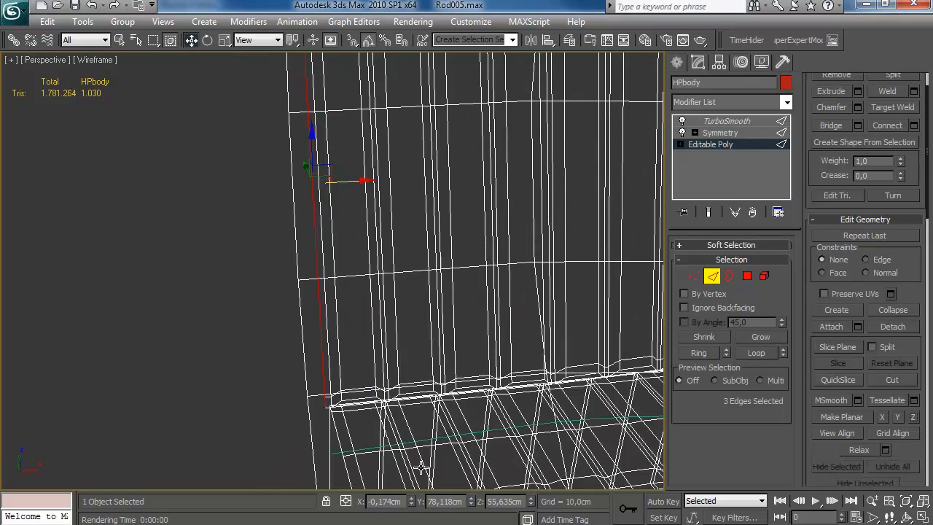
# Step: Return to the TurboSmooth level and inspect the shaded backrest and body
pyautogui.scroll(-2, 867, 328)
pyautogui.click(727, 121)
pyautogui.press('F3')
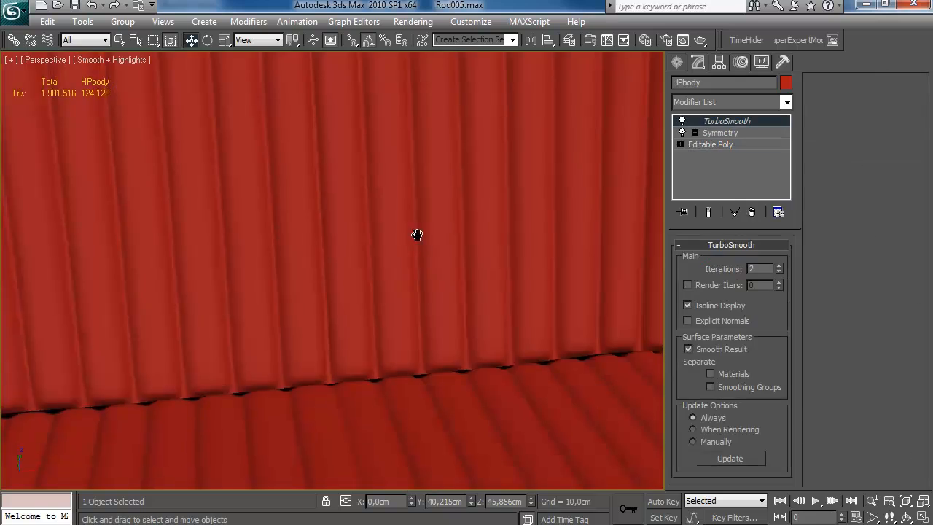
pyautogui.scroll(-3, 416, 233)
pyautogui.scroll(-6, 409, 233)
pyautogui.keyDown('alt'); pyautogui.moveTo(371, 261); pyautogui.dragTo(353, 275, button='middle'); pyautogui.keyUp('alt')
# Step: Unhide the HPEngine layer and bring the engine and the body's front end into view
pyautogui.click(568, 41)
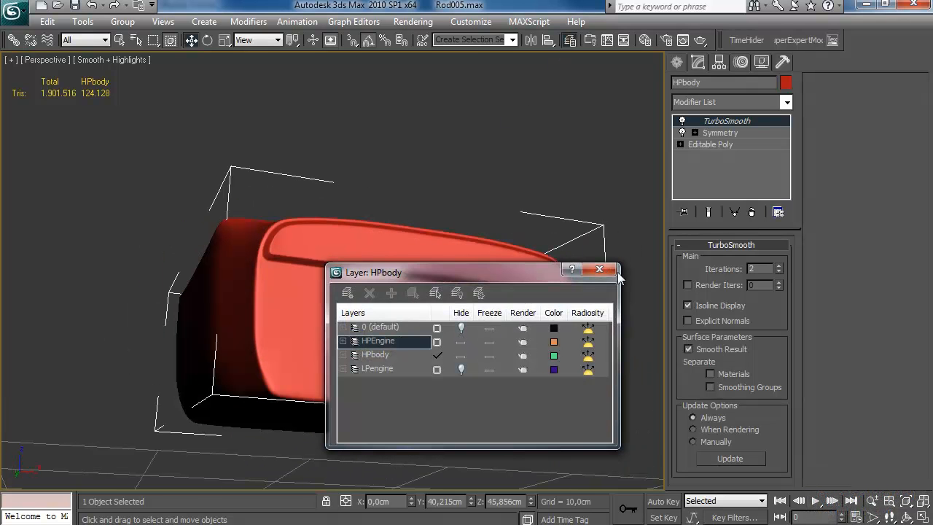
pyautogui.keyDown('alt'); pyautogui.moveTo(453, 253); pyautogui.dragTo(264, 294, button='middle'); pyautogui.keyUp('alt')
pyautogui.scroll(-5, 348, 324)
pyautogui.scroll(4, 364, 321)
pyautogui.keyDown('alt'); pyautogui.moveTo(369, 323); pyautogui.dragTo(427, 213, button='middle'); pyautogui.keyUp('alt')
# Step: Select the body's front wall and floor polygons behind the engine and inset them as a group by about 1.37 cm
pyautogui.press('F3')
pyautogui.click(705, 146)
pyautogui.click(748, 275)
pyautogui.keyDown('alt'); pyautogui.moveTo(430, 275); pyautogui.dragTo(291, 314, button='middle'); pyautogui.keyUp('alt')
pyautogui.click(355, 292)
pyautogui.keyDown('ctrl'); pyautogui.click(316, 244); pyautogui.keyUp('ctrl')
pyautogui.press('2')
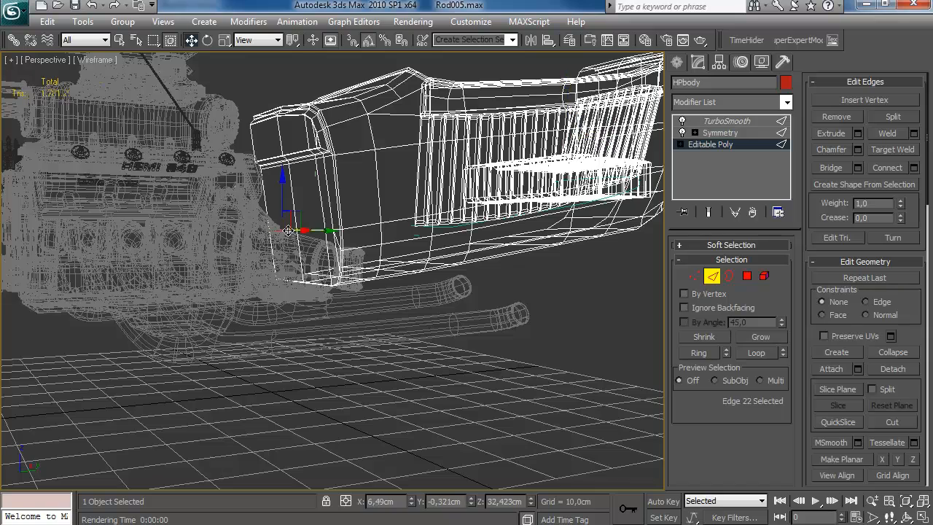
pyautogui.keyDown('alt'); pyautogui.moveTo(303, 179); pyautogui.dragTo(426, 197, button='middle'); pyautogui.keyUp('alt')
pyautogui.click(748, 276)
pyautogui.keyDown('alt'); pyautogui.moveTo(466, 251); pyautogui.dragTo(498, 198, button='middle'); pyautogui.keyUp('alt')
pyautogui.click(913, 132)
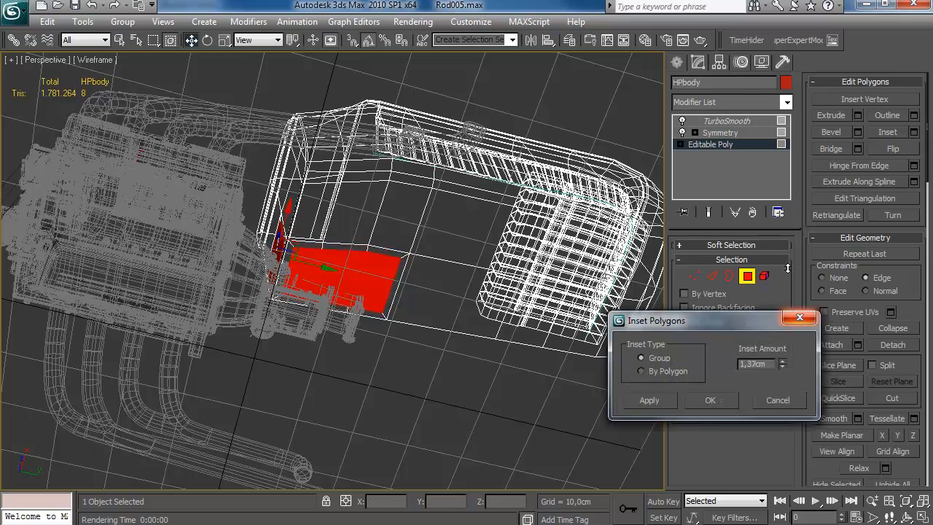
pyautogui.keyDown('alt'); pyautogui.moveTo(499, 288); pyautogui.dragTo(547, 328, button='middle'); pyautogui.keyUp('alt')
pyautogui.scroll(5, 383, 283)
pyautogui.click(710, 400)
# Step: Delete the narrow inset polygons along the body's centreline and switch to edge editing
pyautogui.click(371, 370)
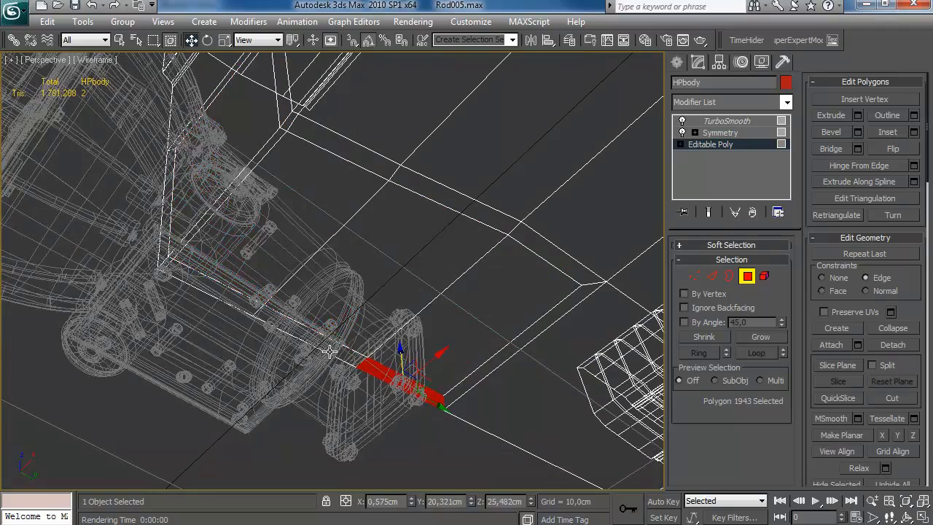
pyautogui.click(712, 276)
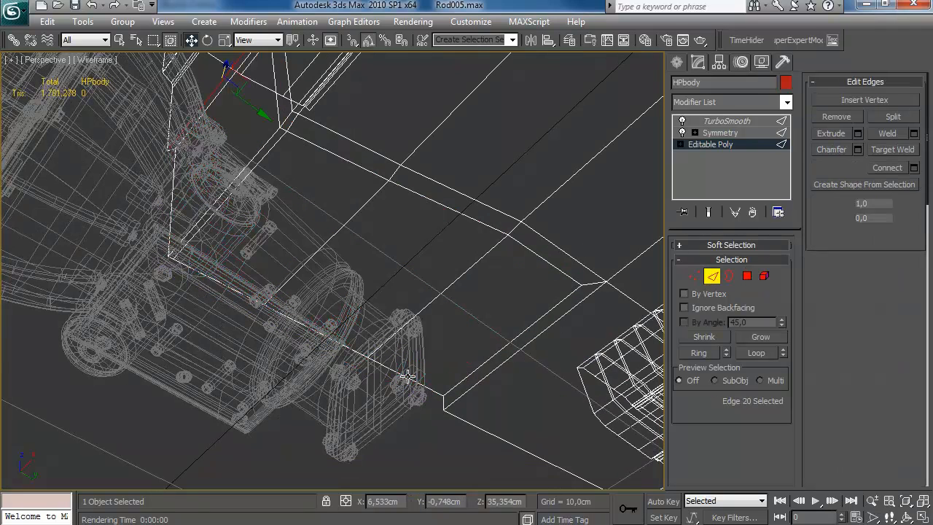
# Step: Remove the editing constraint and align the open centreline edges of the front wall and floor to X 0
pyautogui.rightClick(412, 501)
pyautogui.hotkey('ctrl', 'z')
pyautogui.click(823, 302)
pyautogui.rightClick(412, 501)
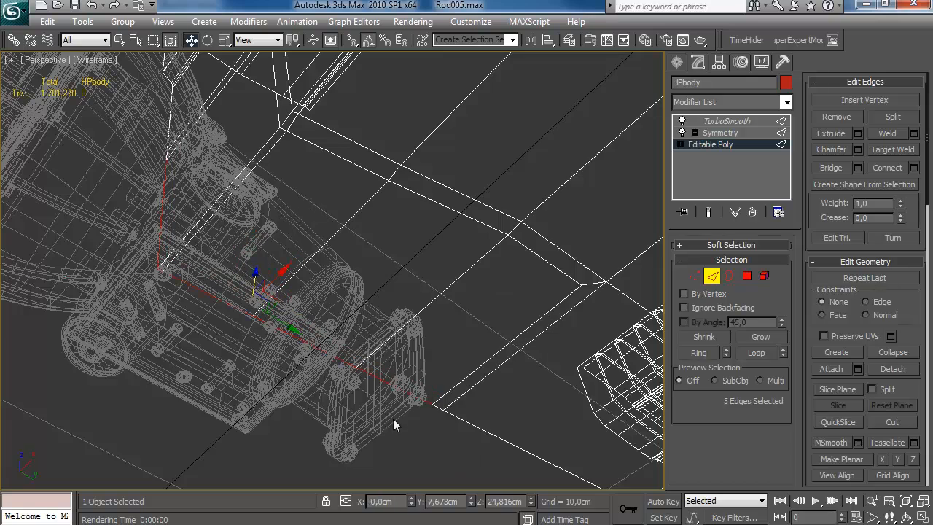
# Step: Reposition the inset vertices of the floor and its rear corner beside the engine to shape the tunnel outline
pyautogui.click(747, 276)
pyautogui.keyDown('alt'); pyautogui.moveTo(471, 316); pyautogui.dragTo(605, 292, button='middle'); pyautogui.keyUp('alt')
pyautogui.press('1')
pyautogui.click(514, 221)
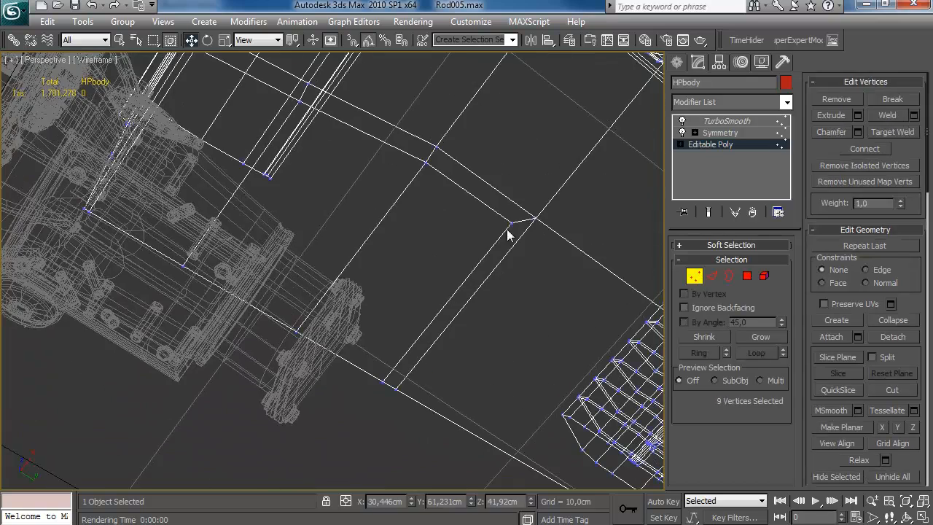
pyautogui.moveTo(426, 162); pyautogui.dragTo(373, 228)
pyautogui.keyDown('alt'); pyautogui.moveTo(374, 228); pyautogui.dragTo(460, 224, button='middle'); pyautogui.keyUp('alt')
pyautogui.moveTo(539, 216); pyautogui.dragTo(485, 275)
pyautogui.moveTo(434, 143); pyautogui.dragTo(396, 197)
pyautogui.moveTo(302, 89); pyautogui.dragTo(299, 94)
pyautogui.keyDown('alt'); pyautogui.moveTo(324, 169); pyautogui.dragTo(357, 226, button='middle'); pyautogui.keyUp('alt')
# Step: Apply a polygon extrusion to the area enclosed by the tunnel outline and delete the selected polygons
pyautogui.click(741, 278)
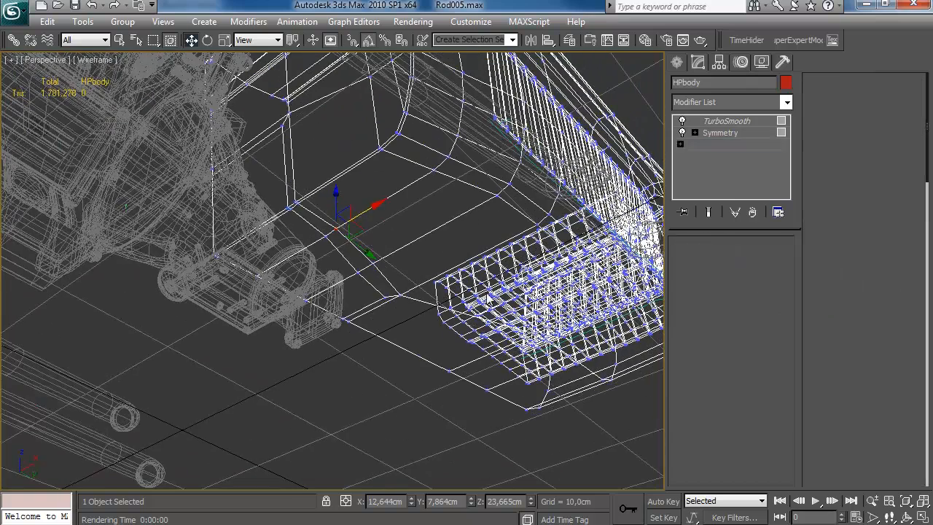
pyautogui.click(859, 115)
pyautogui.moveTo(777, 370); pyautogui.dragTo(758, 325)
pyautogui.click(714, 409)
pyautogui.moveTo(431, 197)
pyautogui.keyDown('alt'); pyautogui.mouseDown(button='middle')
pyautogui.moveTo(390, 177)
pyautogui.moveTo(382, 190)
pyautogui.moveTo(430, 202)
pyautogui.moveTo(433, 214)
pyautogui.mouseUp(button='middle'); pyautogui.keyUp('alt')
pyautogui.press('Delete')
# Step: Shift the two open edges at the front wall about 0.37 cm along Y and weld the vertices at their lower corner
pyautogui.press('2')
pyautogui.click(285, 179)
pyautogui.keyDown('ctrl'); pyautogui.click(257, 170); pyautogui.keyUp('ctrl')
pyautogui.moveTo(338, 202); pyautogui.dragTo(342, 211, button='middle')
pyautogui.scroll(4, 341, 211)
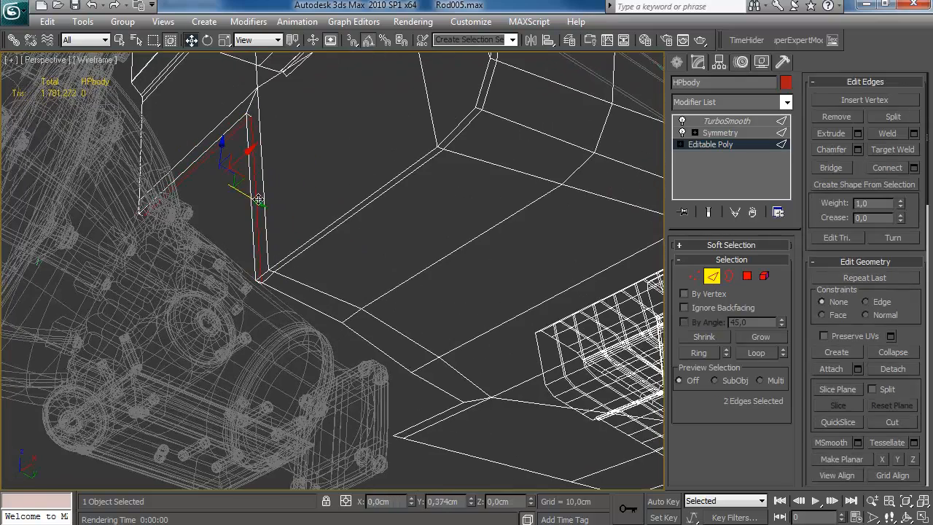
pyautogui.click(695, 276)
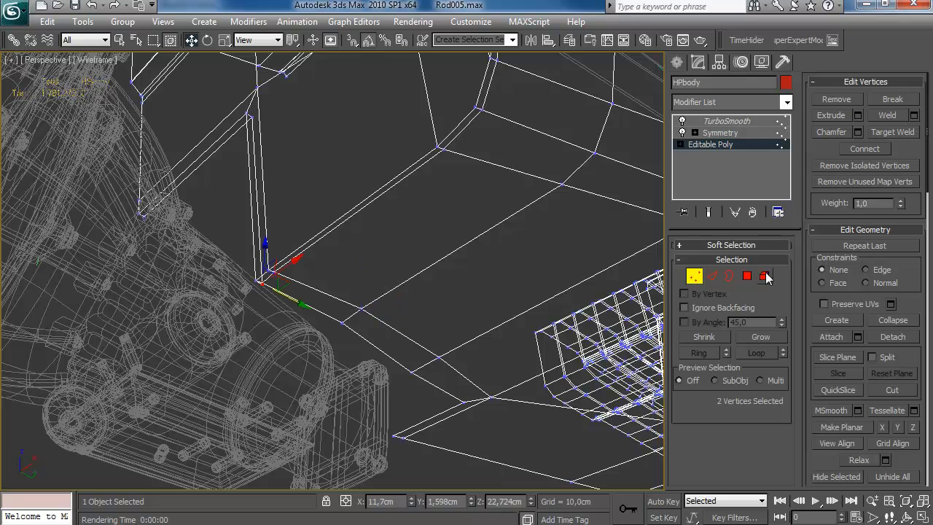
pyautogui.click(914, 115)
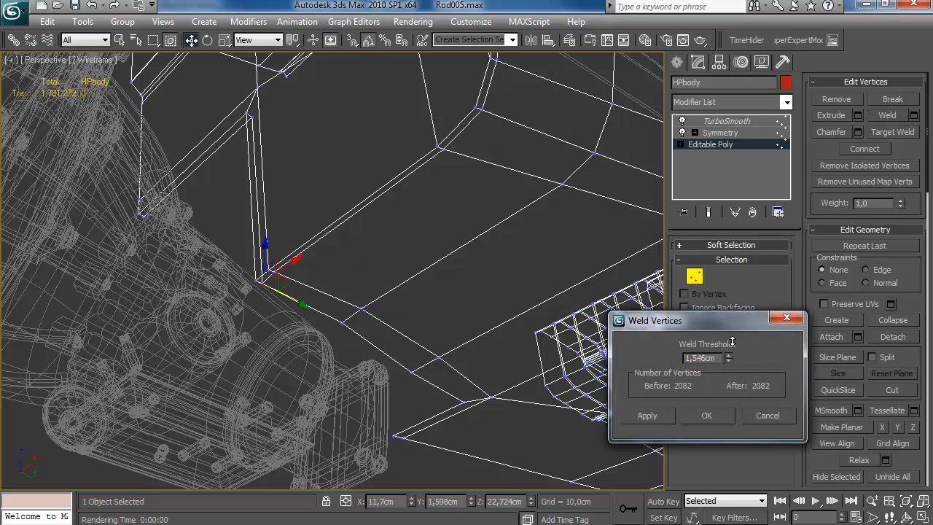
pyautogui.click(720, 419)
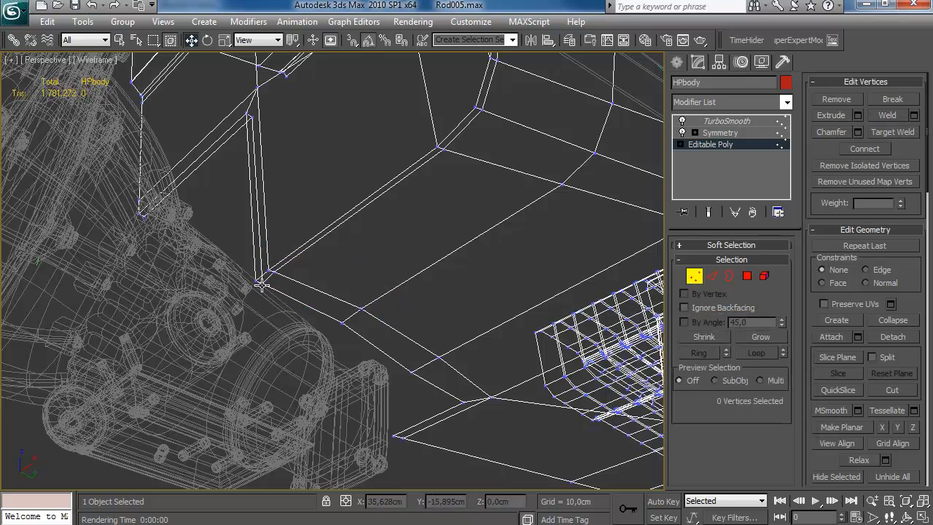
# Step: Extend the two open front edges backwards into the first tunnel section, join its lower corner to the floor, and adjust its upper vertices
pyautogui.press('2')
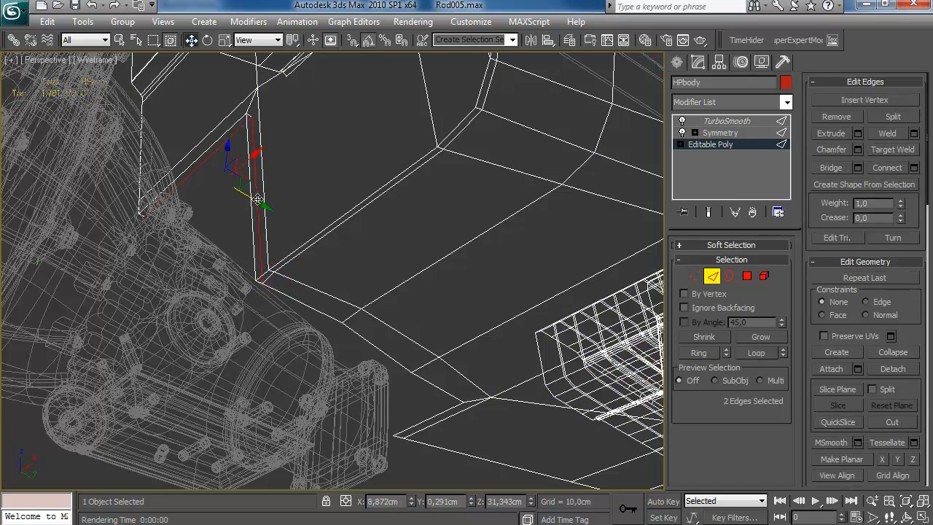
pyautogui.press('1')
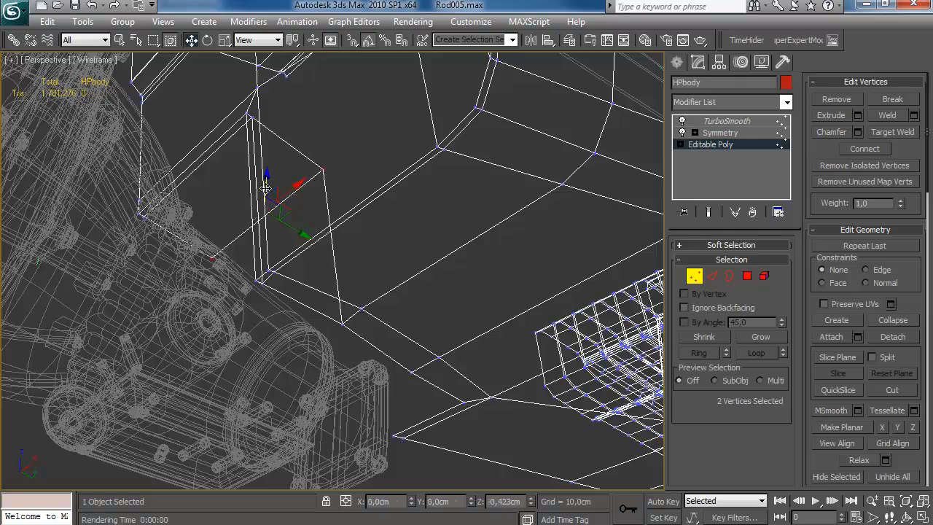
pyautogui.keyDown('alt'); pyautogui.moveTo(291, 217); pyautogui.dragTo(323, 225, button='middle'); pyautogui.keyUp('alt')
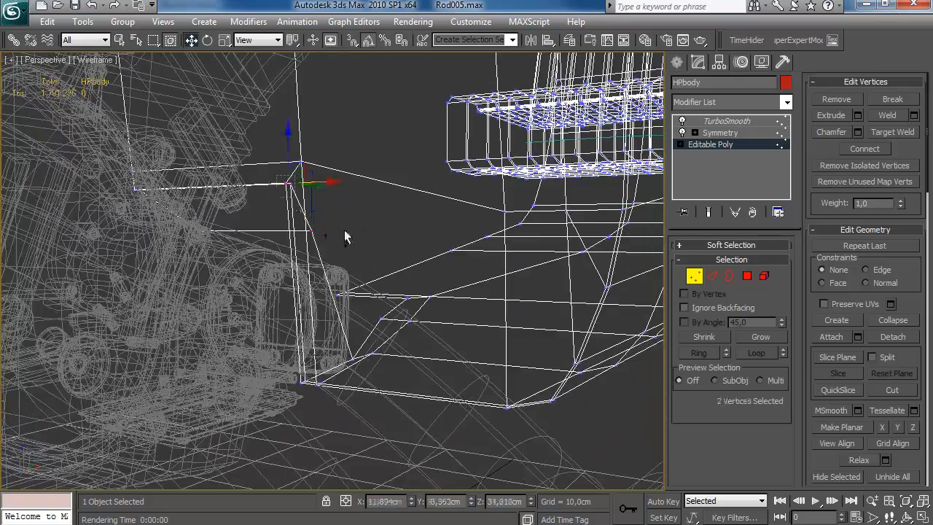
pyautogui.keyDown('alt'); pyautogui.moveTo(317, 181); pyautogui.dragTo(331, 257, button='middle'); pyautogui.keyUp('alt')
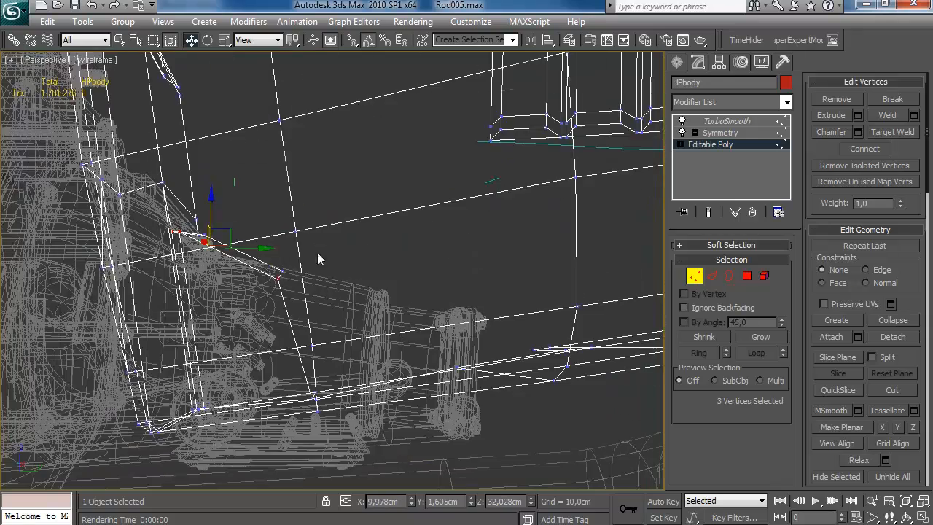
pyautogui.keyDown('alt'); pyautogui.moveTo(283, 284); pyautogui.dragTo(303, 291, button='middle'); pyautogui.keyUp('alt')
# Step: Extend the tunnel's open edges by another section, join it to the floor outline and lower its upper vertices over the gearbox
pyautogui.press('2')
pyautogui.keyDown('alt'); pyautogui.moveTo(462, 293); pyautogui.dragTo(655, 281, button='middle'); pyautogui.keyUp('alt')
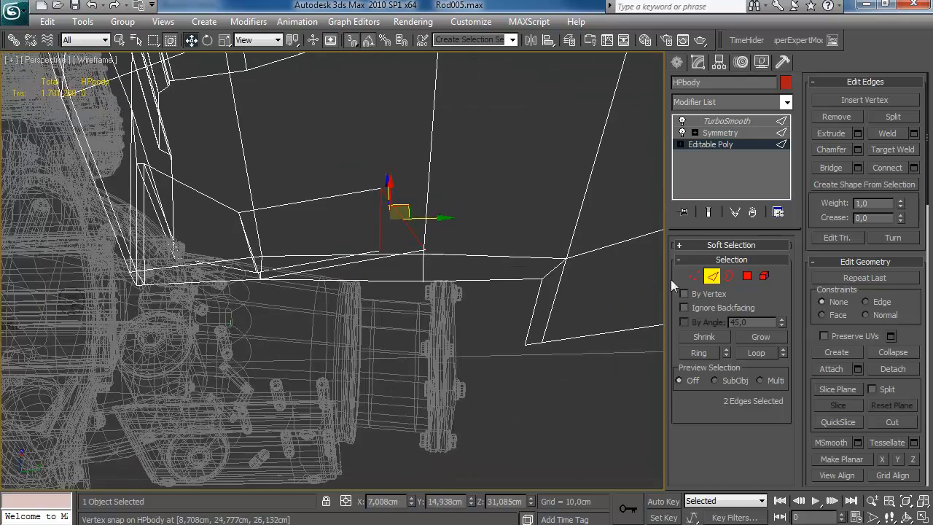
pyautogui.press('1')
pyautogui.click(422, 280)
pyautogui.press('w')
pyautogui.moveTo(385, 181); pyautogui.dragTo(370, 261)
pyautogui.keyDown('alt'); pyautogui.moveTo(370, 261); pyautogui.dragTo(391, 198, button='middle'); pyautogui.keyUp('alt')
pyautogui.press('Delete')
pyautogui.moveTo(398, 234); pyautogui.dragTo(387, 242)
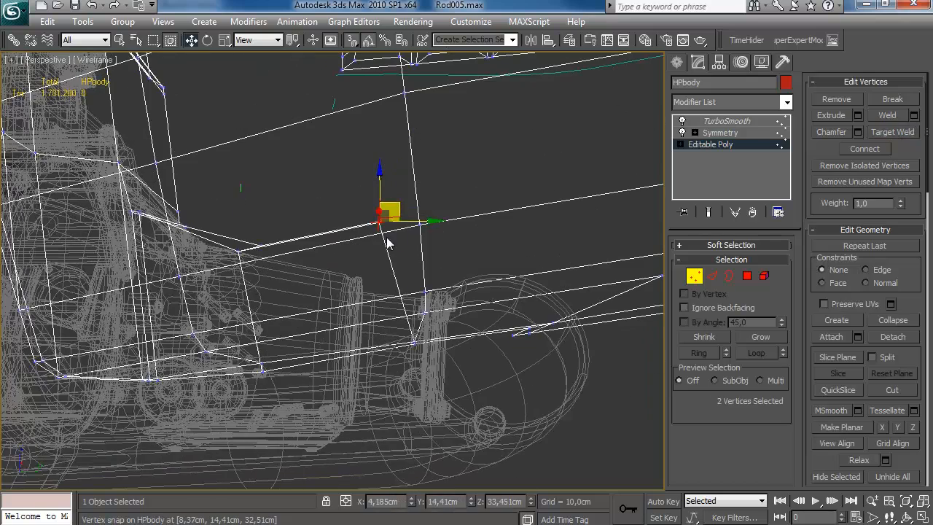
# Step: Extend the last tunnel section over the gearbox end and target-weld its vertices to the rear floor outline
pyautogui.click(393, 239)
pyautogui.keyDown('alt'); pyautogui.moveTo(393, 239); pyautogui.dragTo(328, 269, button='middle'); pyautogui.keyUp('alt')
pyautogui.keyDown('ctrl'); pyautogui.click(375, 218); pyautogui.keyUp('ctrl')
pyautogui.press('2')
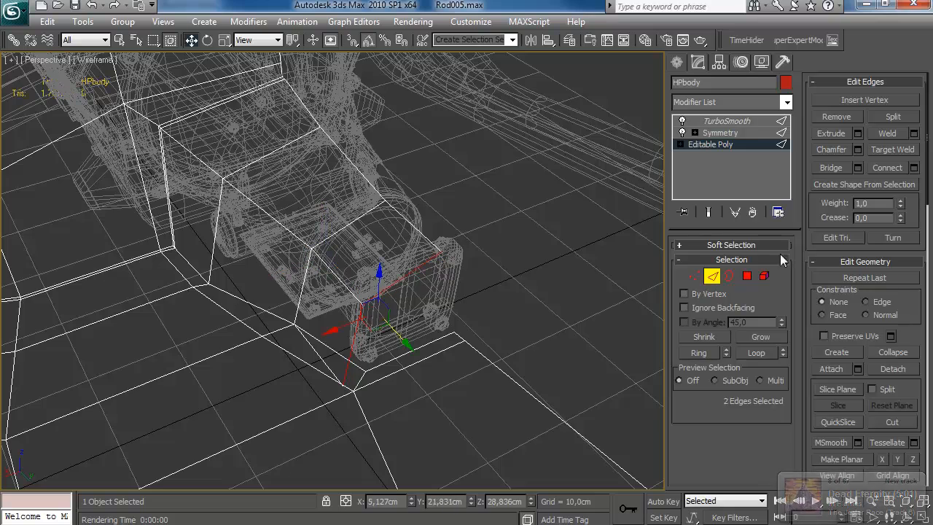
pyautogui.click(695, 276)
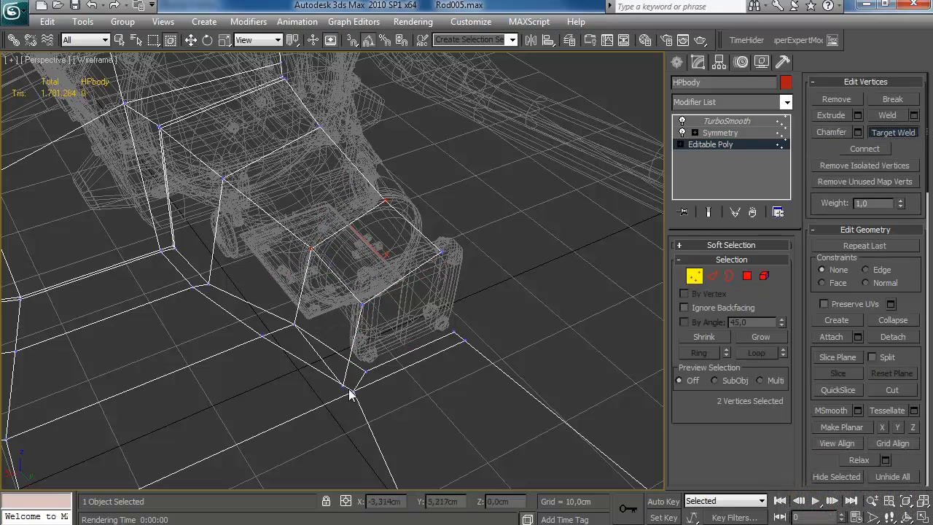
pyautogui.keyDown('alt'); pyautogui.moveTo(380, 299); pyautogui.dragTo(422, 293, button='middle'); pyautogui.keyUp('alt')
pyautogui.click(450, 263)
pyautogui.press('2')
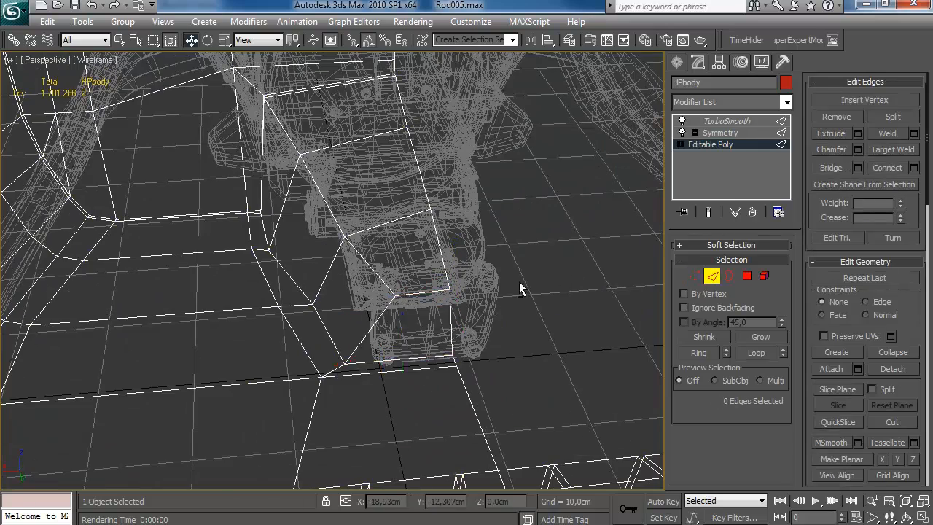
# Step: Adjust the height of individual tunnel vertices, including the upper one near the gearbox's rear end
pyautogui.keyDown('alt'); pyautogui.moveTo(547, 277); pyautogui.dragTo(498, 298, button='middle'); pyautogui.keyUp('alt')
pyautogui.scroll(-5, 442, 304)
pyautogui.keyDown('alt'); pyautogui.moveTo(442, 304); pyautogui.dragTo(532, 120, button='middle'); pyautogui.keyUp('alt')
pyautogui.scroll(3, 479, 328)
pyautogui.scroll(-3, 492, 320)
pyautogui.scroll(4, 532, 120)
pyautogui.click(693, 276)
pyautogui.click(329, 318)
pyautogui.moveTo(327, 287); pyautogui.dragTo(327, 292)
pyautogui.click(400, 337)
pyautogui.scroll(5, 399, 337)
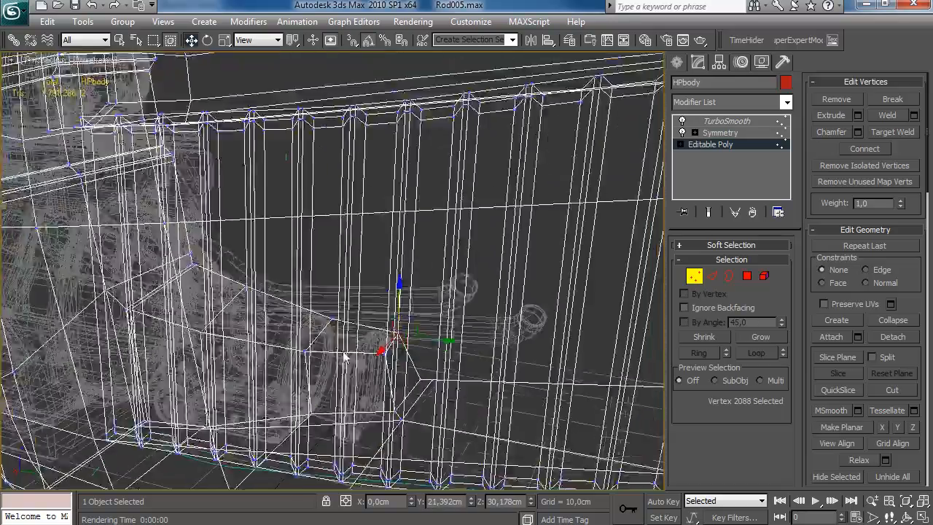
# Step: Leave vertex editing and examine the smoothed, shaded tunnel recess around the gearbox from below
pyautogui.scroll(-5, 347, 358)
pyautogui.click(710, 144)
pyautogui.click(678, 63)
pyautogui.keyDown('alt'); pyautogui.moveTo(541, 191); pyautogui.dragTo(318, 280, button='middle'); pyautogui.keyUp('alt')
pyautogui.press('F3')
pyautogui.scroll(8, 355, 265)
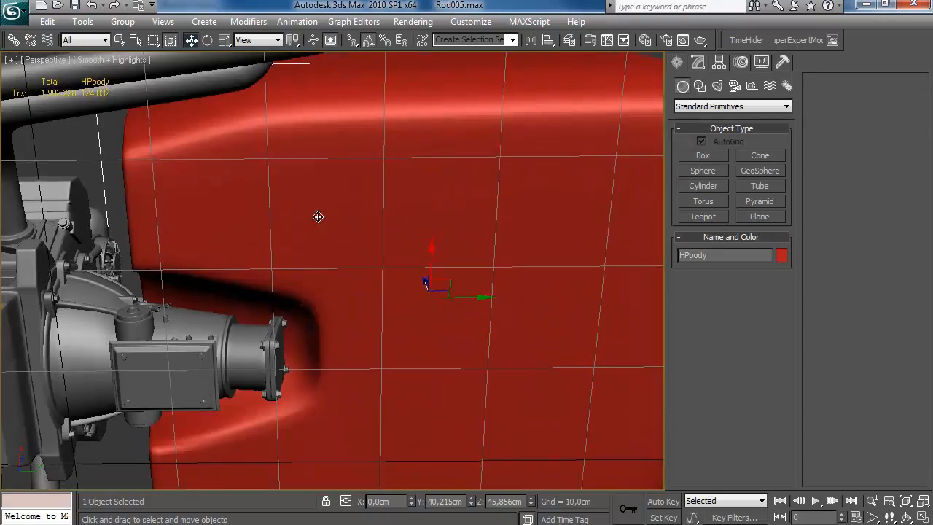
# Step: Return to the wireframe base mesh and adjust the cross edge at the tunnel's rear end
pyautogui.press('F3')
pyautogui.click(698, 62)
pyautogui.click(711, 144)
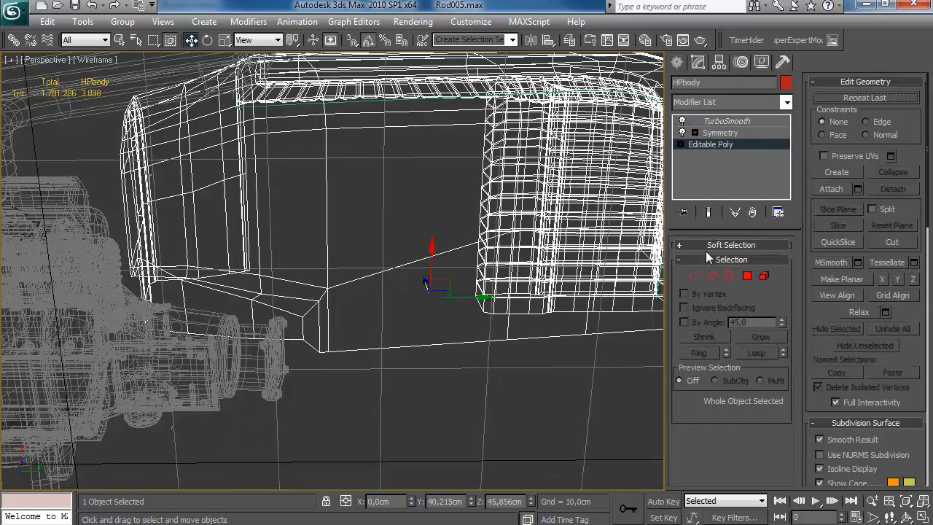
pyautogui.click(712, 276)
pyautogui.click(367, 357)
pyautogui.moveTo(390, 322)
pyautogui.keyDown('alt'); pyautogui.mouseDown(button='middle')
pyautogui.moveTo(368, 353)
pyautogui.moveTo(378, 311)
pyautogui.mouseUp(button='middle'); pyautogui.keyUp('alt')
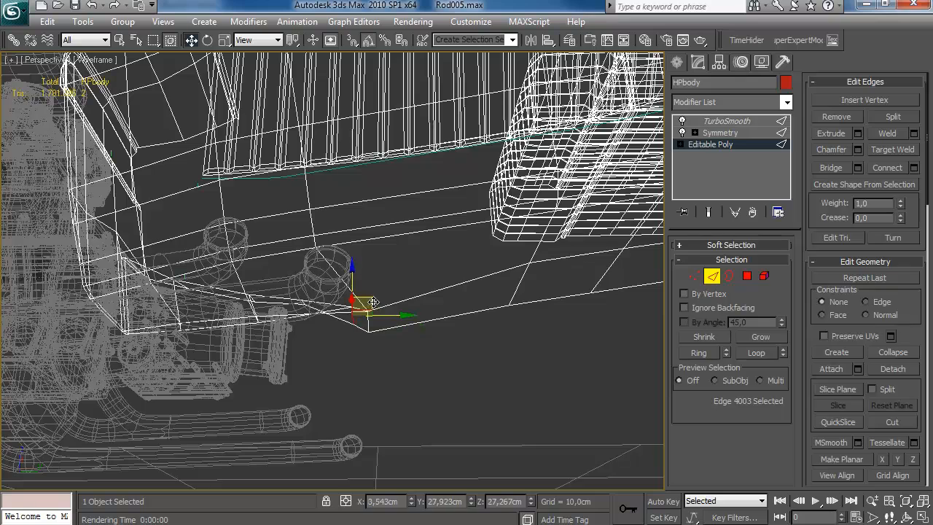
# Step: Return to the TurboSmooth level and examine the shaded body, tunnel and seat from several directions
pyautogui.click(731, 121)
pyautogui.keyDown('alt'); pyautogui.moveTo(432, 281); pyautogui.dragTo(439, 211, button='middle'); pyautogui.keyUp('alt')
pyautogui.press('F3')
pyautogui.scroll(-3, 440, 211)
pyautogui.moveTo(389, 243)
pyautogui.keyDown('alt'); pyautogui.mouseDown(button='middle')
pyautogui.moveTo(401, 311)
pyautogui.moveTo(330, 295)
pyautogui.moveTo(385, 277)
pyautogui.moveTo(450, 337)
pyautogui.moveTo(423, 329)
pyautogui.moveTo(481, 326)
pyautogui.moveTo(299, 328)
pyautogui.moveTo(368, 385)
pyautogui.mouseUp(button='middle'); pyautogui.keyUp('alt')
pyautogui.scroll(-3, 440, 332)
pyautogui.keyDown('alt'); pyautogui.moveTo(409, 362); pyautogui.dragTo(290, 279, button='middle'); pyautogui.keyUp('alt')
pyautogui.keyDown('alt'); pyautogui.moveTo(353, 271); pyautogui.dragTo(538, 266, button='middle'); pyautogui.keyUp('alt')
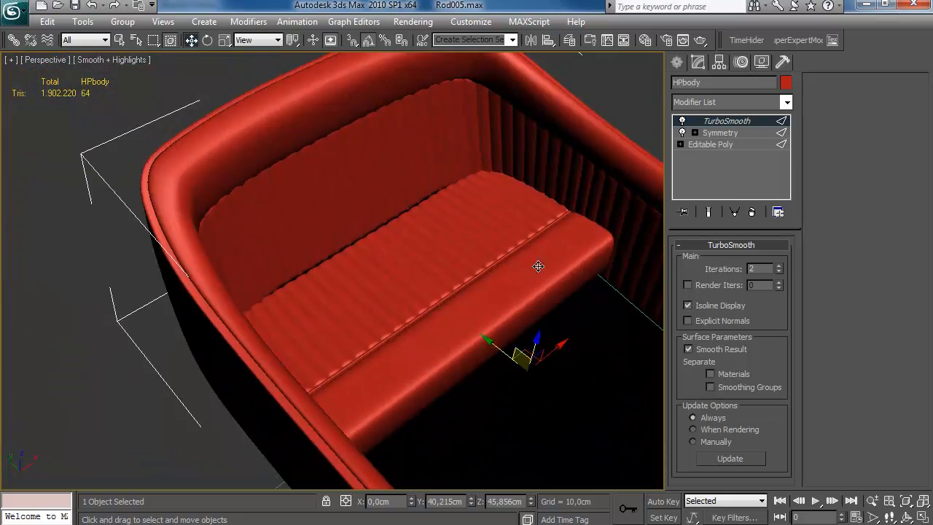
# Step: Check the seat cushion as a separate element, deselect the body and inspect the cockpit from the side
pyautogui.click(716, 145)
pyautogui.click(764, 276)
pyautogui.click(554, 284)
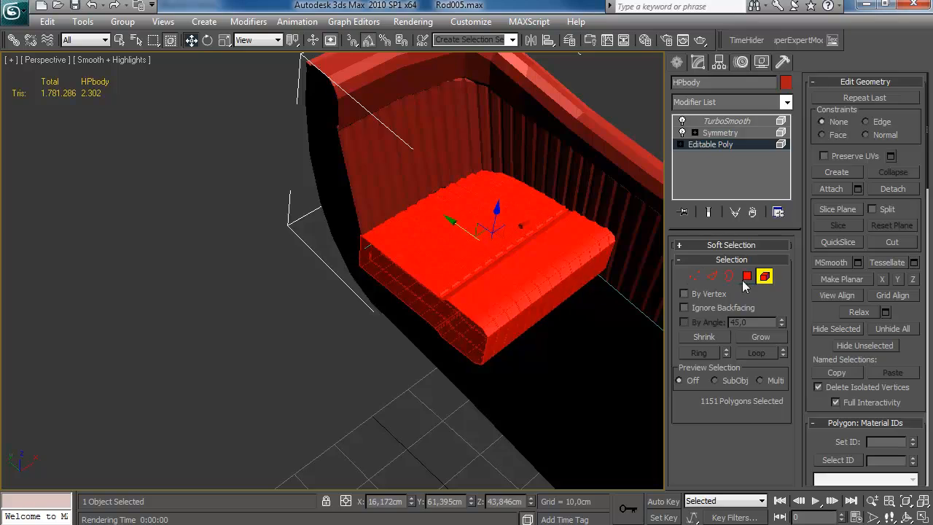
pyautogui.click(764, 276)
pyautogui.click(266, 375)
pyautogui.scroll(-5, 249, 305)
pyautogui.keyDown('alt'); pyautogui.moveTo(249, 304); pyautogui.dragTo(284, 269, button='middle'); pyautogui.keyUp('alt')
pyautogui.scroll(8, 283, 268)
pyautogui.keyDown('alt'); pyautogui.moveTo(361, 280); pyautogui.dragTo(366, 318, button='middle'); pyautogui.keyUp('alt')
pyautogui.scroll(4, 377, 318)
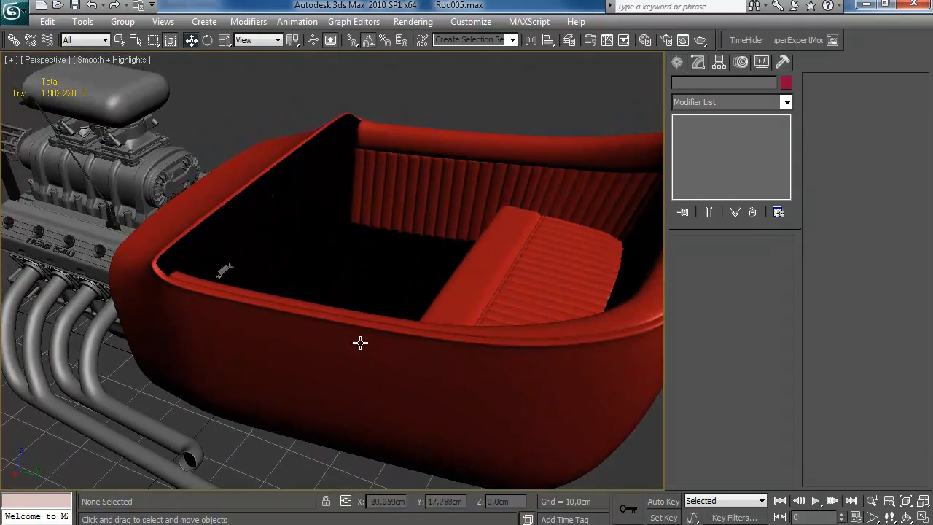
# Step: Switch to Windows Photo Viewer, examine the T-bucket dashboard and floor reference photos, and return to 3ds Max
pyautogui.click(342, 524)
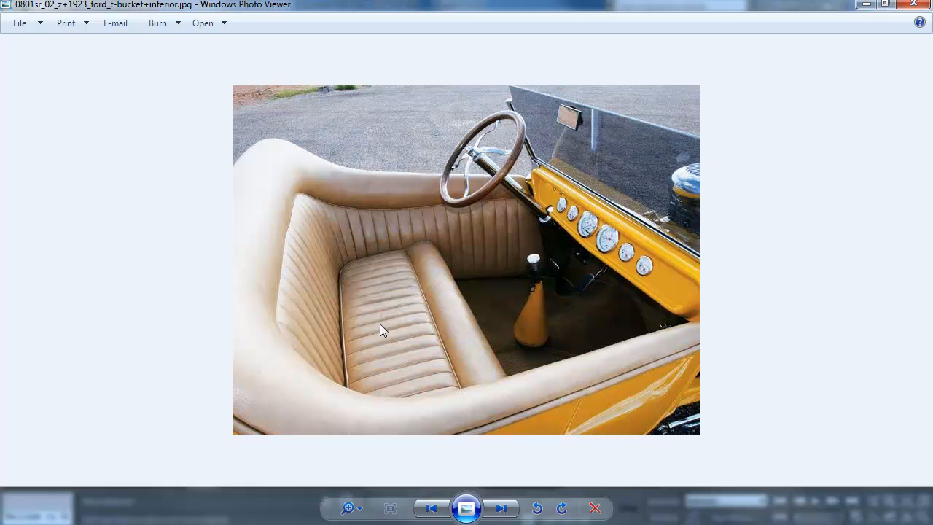
pyautogui.press('Right')
pyautogui.press('Right')
pyautogui.press('Left')
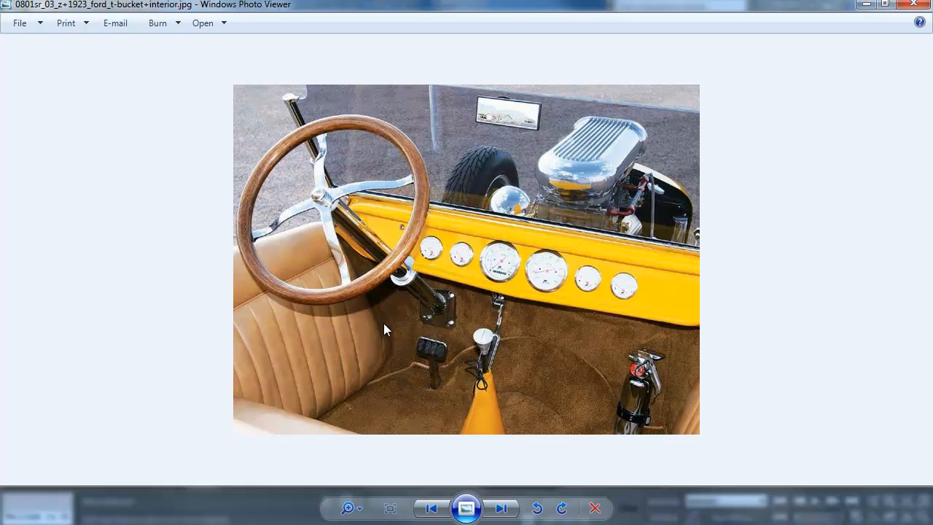
pyautogui.click(227, 524)
# Step: Maximize the front viewport and hide the HPEngine layer so that only the body is shown
pyautogui.keyDown('alt'); pyautogui.moveTo(313, 329); pyautogui.dragTo(395, 297, button='middle'); pyautogui.keyUp('alt')
pyautogui.click(677, 62)
pyautogui.click(704, 155)
pyautogui.hotkey('alt', 'w')
pyautogui.moveTo(80, 286); pyautogui.dragTo(86, 294, button='middle')
pyautogui.moveTo(101, 415); pyautogui.dragTo(104, 397, button='middle')
pyautogui.moveTo(117, 278); pyautogui.dragTo(120, 290, button='middle')
pyautogui.moveTo(115, 404); pyautogui.dragTo(115, 397, button='middle')
pyautogui.moveTo(127, 273); pyautogui.dragTo(130, 267, button='middle')
pyautogui.moveTo(130, 139); pyautogui.dragTo(132, 143, button='middle')
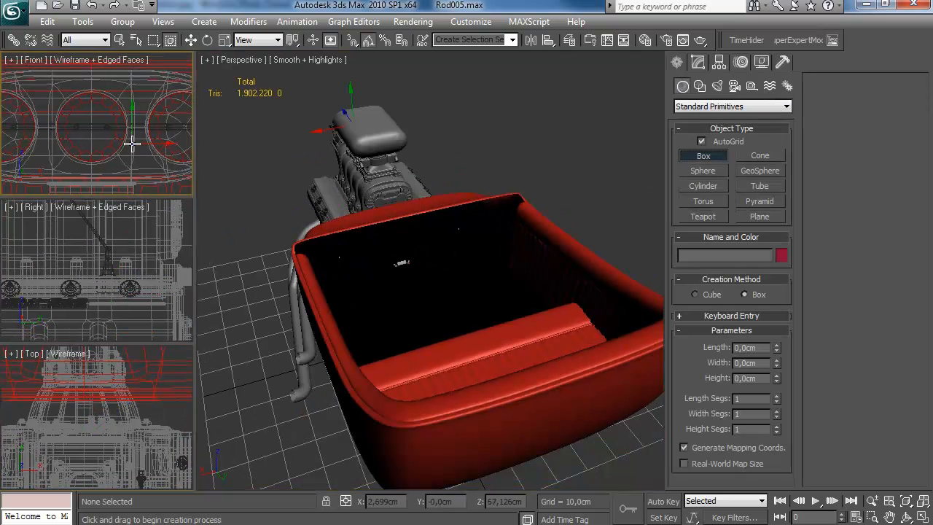
pyautogui.hotkey('alt', 'w')
pyautogui.click(569, 41)
pyautogui.click(460, 342)
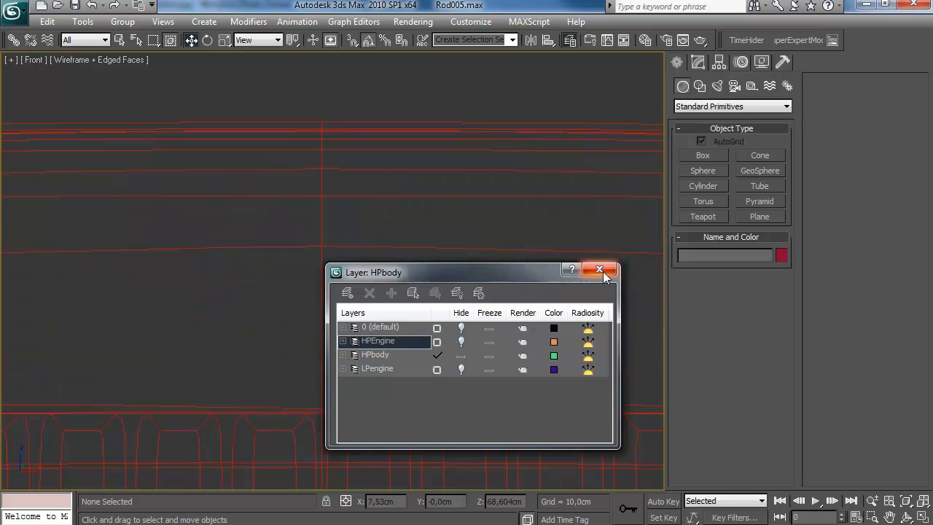
pyautogui.click(604, 275)
# Step: Draw a box without AutoGrid across the body's width in the front view, about 69.7 cm wide, 5.6 cm long and 4.1 cm high
pyautogui.click(703, 155)
pyautogui.scroll(-4, 484, 190)
pyautogui.scroll(-2, 353, 232)
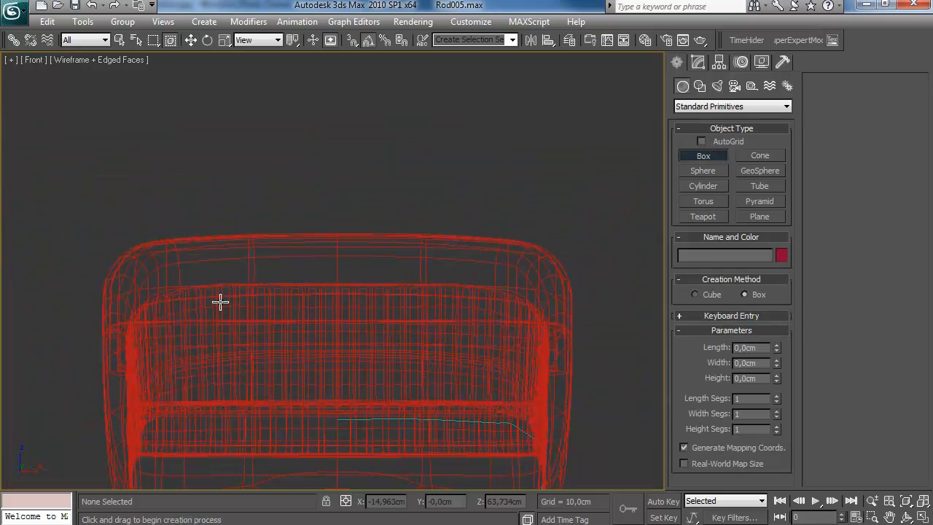
pyautogui.moveTo(248, 328); pyautogui.dragTo(251, 301, button='middle')
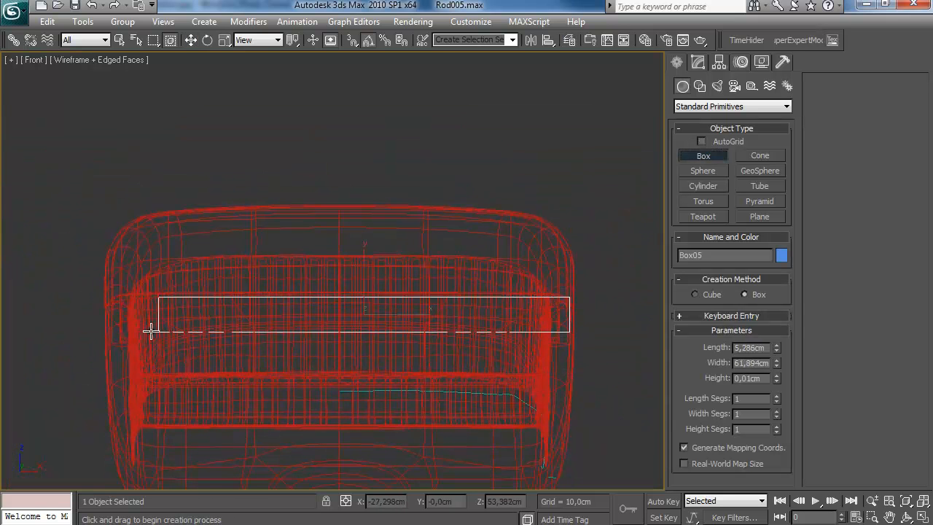
pyautogui.click(106, 339)
pyautogui.press('w')
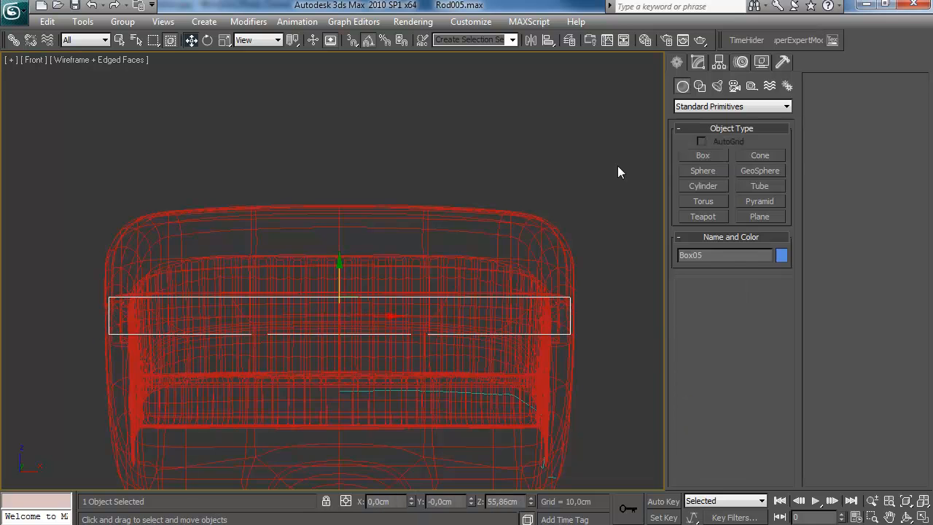
# Step: Move the box along Y to about 15.2 cm, against the cockpit's front edge, and display edged faces
pyautogui.click(698, 62)
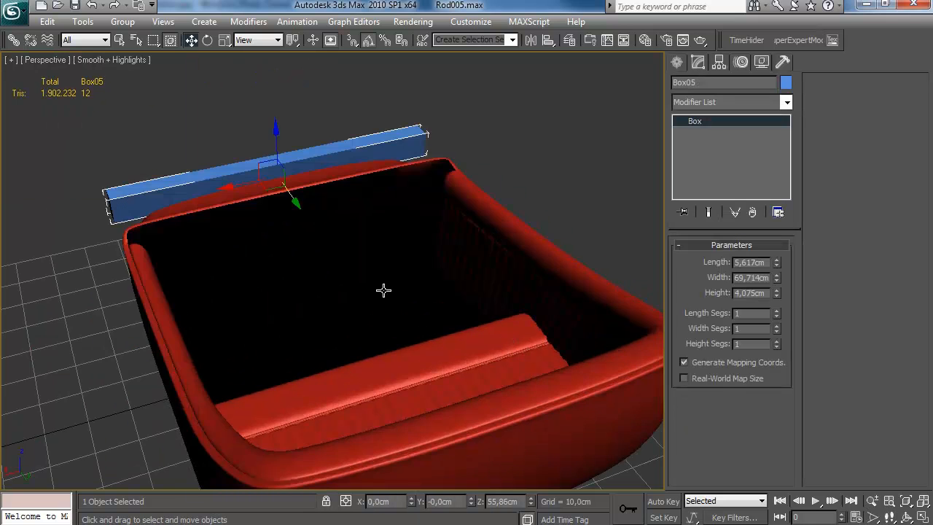
pyautogui.keyDown('alt'); pyautogui.moveTo(384, 290); pyautogui.dragTo(466, 279, button='middle'); pyautogui.keyUp('alt')
pyautogui.moveTo(329, 179); pyautogui.dragTo(396, 188)
pyautogui.scroll(3, 434, 229)
pyautogui.keyDown('alt'); pyautogui.moveTo(433, 229); pyautogui.dragTo(417, 231, button='middle'); pyautogui.keyUp('alt')
pyautogui.press('F4')
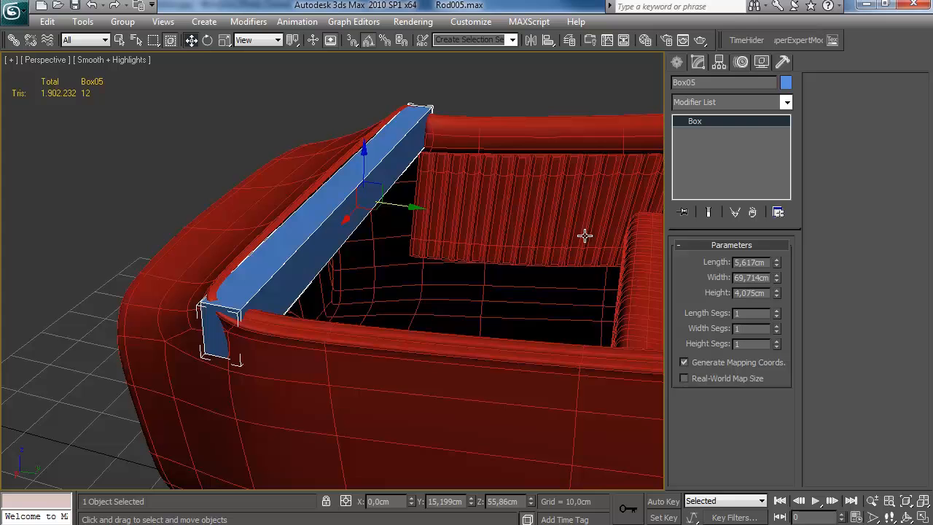
# Step: Set the box's width segments to 2 and convert it to an Editable Poly
pyautogui.click(777, 325)
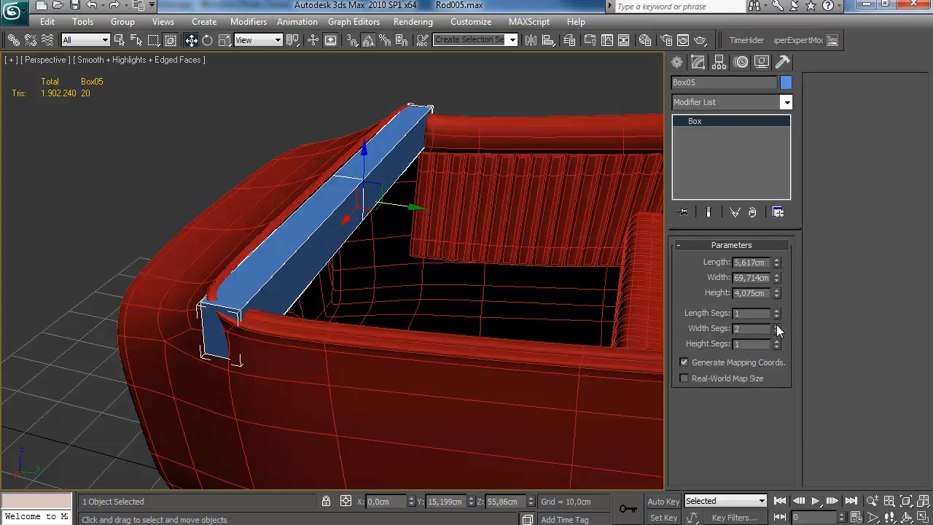
pyautogui.rightClick(703, 120)
pyautogui.click(718, 127)
pyautogui.moveTo(545, 169); pyautogui.dragTo(520, 183, button='middle')
pyautogui.hotkey('ctrl', 'z')
pyautogui.rightClick(710, 122)
pyautogui.click(764, 147)
pyautogui.hotkey('ctrl', 'z')
pyautogui.rightClick(731, 120)
pyautogui.click(761, 230)
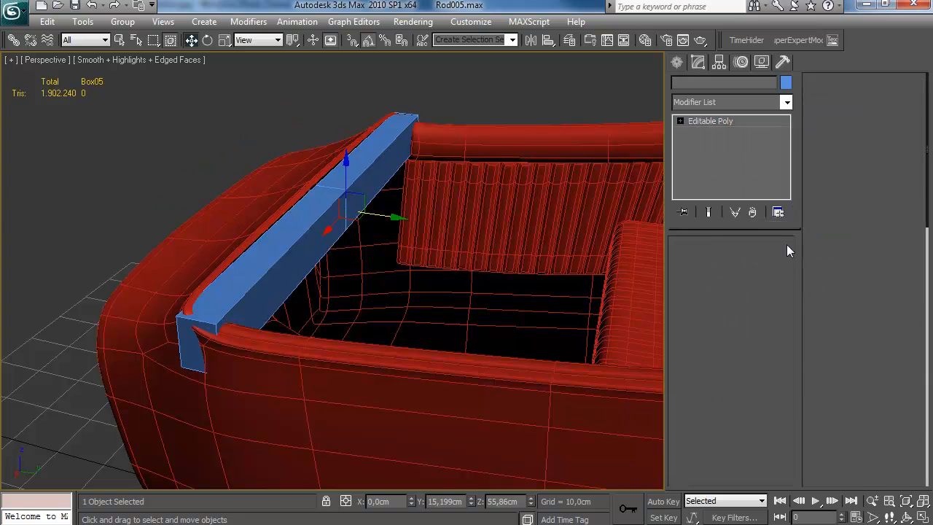
# Step: Delete the polygons of one half of the dashboard box across the cockpit's front
pyautogui.keyDown('alt'); pyautogui.moveTo(599, 281); pyautogui.dragTo(565, 313, button='middle'); pyautogui.keyUp('alt')
pyautogui.click(747, 276)
pyautogui.moveTo(267, 266); pyautogui.dragTo(501, 92)
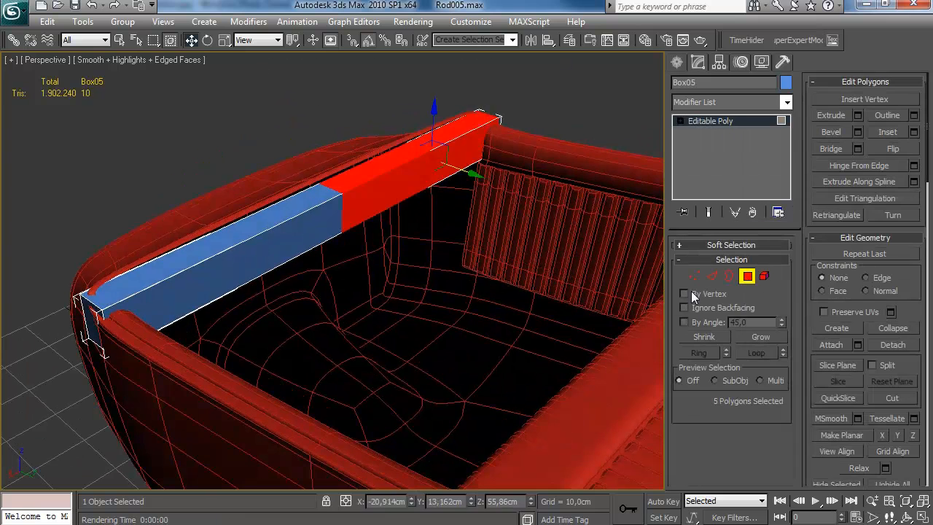
pyautogui.press('Delete')
pyautogui.click(747, 276)
# Step: Rotate the remaining half box by -145 degrees about X and shift it against the cockpit's front rim
pyautogui.keyDown('alt'); pyautogui.moveTo(383, 261); pyautogui.dragTo(415, 232, button='middle'); pyautogui.keyUp('alt')
pyautogui.moveTo(307, 201); pyautogui.dragTo(392, 268)
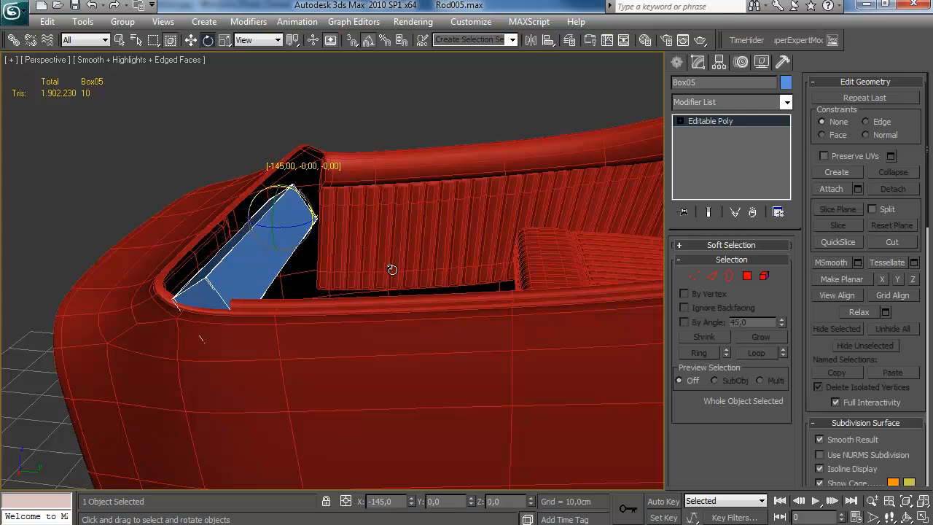
pyautogui.moveTo(292, 221); pyautogui.dragTo(270, 201)
pyautogui.keyDown('alt'); pyautogui.moveTo(276, 209); pyautogui.dragTo(589, 262, button='middle'); pyautogui.keyUp('alt')
# Step: Connect the dashboard's lengthwise edges with one new edge loop and slide it along X toward the outer end
pyautogui.click(747, 276)
pyautogui.click(249, 81)
pyautogui.press('2')
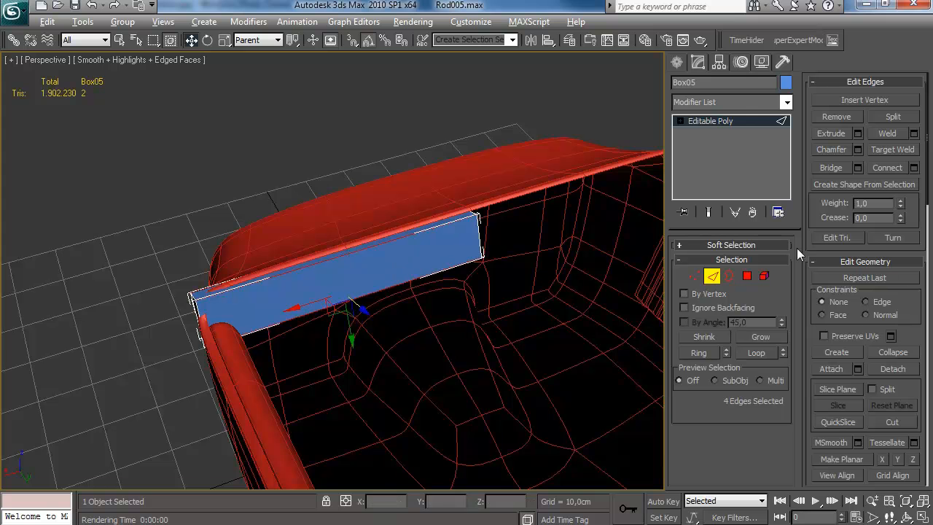
pyautogui.click(914, 167)
pyautogui.click(716, 421)
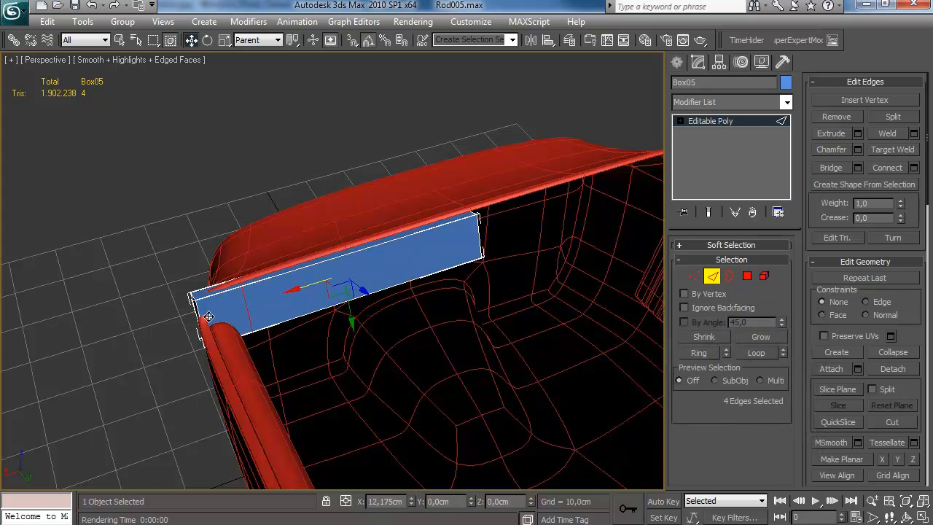
pyautogui.keyDown('alt'); pyautogui.moveTo(214, 314); pyautogui.dragTo(143, 392, button='middle'); pyautogui.keyUp('alt')
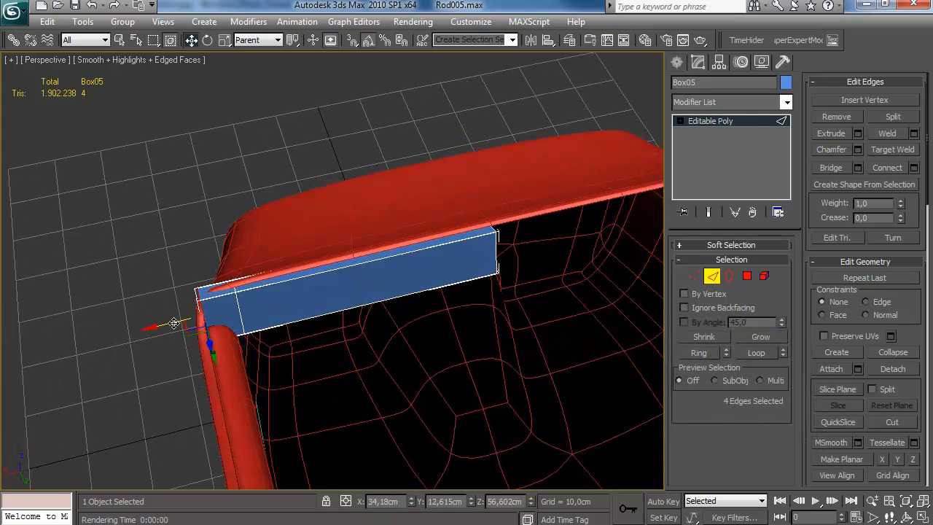
pyautogui.moveTo(173, 323); pyautogui.dragTo(177, 322)
# Step: Extrude the long underside polygon of the dashboard downward and delete the resulting face at the car's centreline
pyautogui.keyDown('alt'); pyautogui.moveTo(177, 322); pyautogui.dragTo(223, 312, button='middle'); pyautogui.keyUp('alt')
pyautogui.scroll(4, 318, 297)
pyautogui.keyDown('alt'); pyautogui.moveTo(318, 296); pyautogui.dragTo(433, 283, button='middle'); pyautogui.keyUp('alt')
pyautogui.press('4')
pyautogui.click(433, 283)
pyautogui.click(858, 115)
pyautogui.moveTo(784, 359); pyautogui.dragTo(783, 376)
pyautogui.click(713, 409)
pyautogui.moveTo(541, 325); pyautogui.dragTo(461, 322, button='middle')
pyautogui.scroll(-4, 494, 246)
pyautogui.scroll(2, 467, 231)
pyautogui.press('Delete')
# Step: Move the outer vertices of the dashboard's lower extension inward to give it a slanted end
pyautogui.press('1')
pyautogui.moveTo(273, 346); pyautogui.dragTo(279, 347)
pyautogui.keyDown('alt'); pyautogui.moveTo(279, 346); pyautogui.dragTo(320, 359, button='middle'); pyautogui.keyUp('alt')
pyautogui.scroll(3, 320, 360)
# Step: Add an edge loop to the dashboard's outer end section and move its vertices to follow the rounded body rim
pyautogui.press('2')
pyautogui.click(914, 169)
pyautogui.click(710, 422)
pyautogui.press('1')
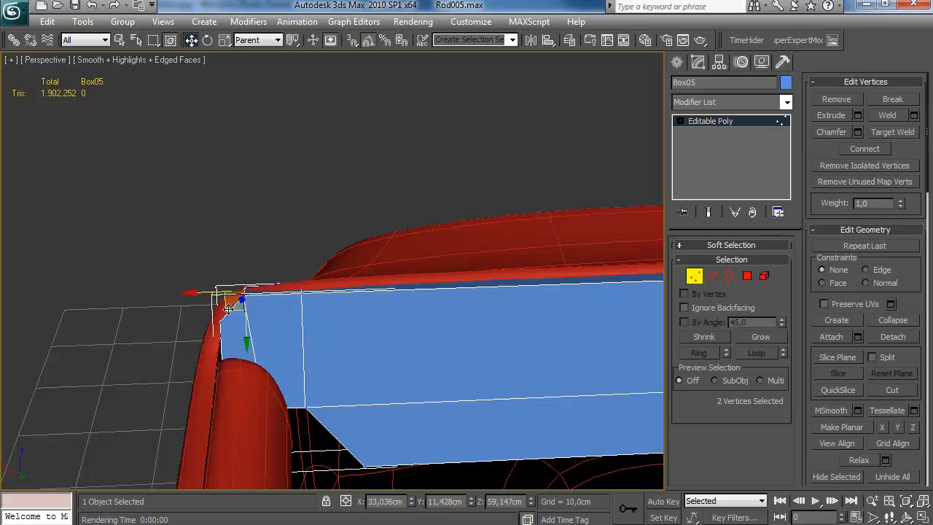
pyautogui.keyDown('alt'); pyautogui.moveTo(228, 328); pyautogui.dragTo(248, 313, button='middle'); pyautogui.keyUp('alt')
pyautogui.moveTo(248, 314); pyautogui.dragTo(178, 242, button='middle')
# Step: Inset the dashboard's two large front polygons as a group by 1.0 cm
pyautogui.press('2')
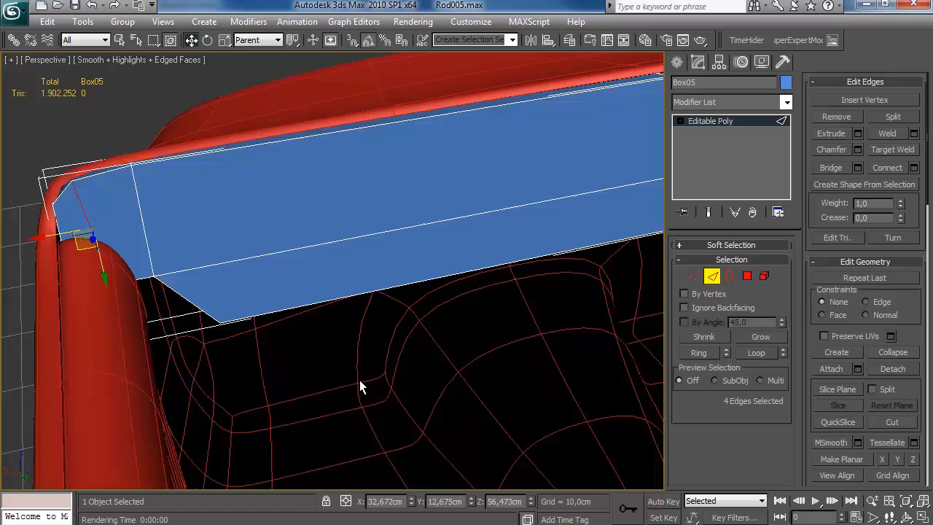
pyautogui.keyDown('alt'); pyautogui.moveTo(360, 380); pyautogui.dragTo(325, 339, button='middle'); pyautogui.keyUp('alt')
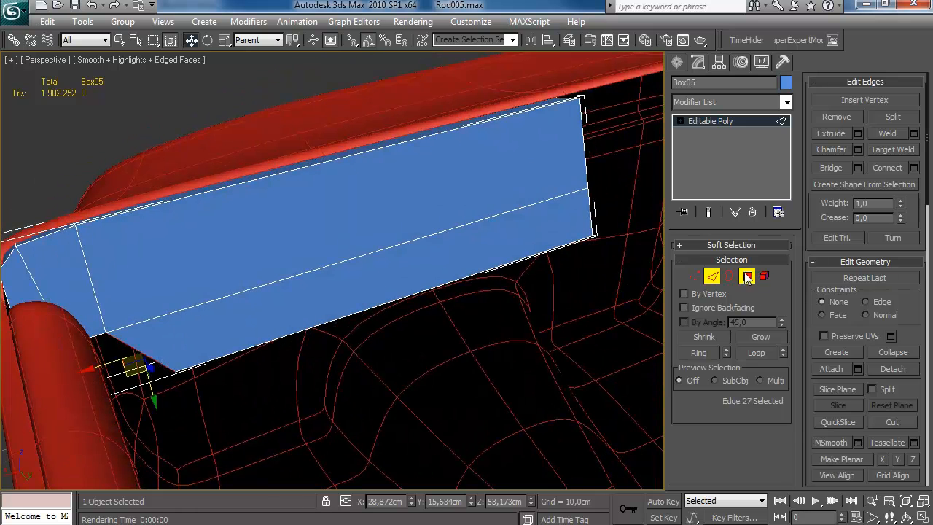
pyautogui.click(748, 277)
pyautogui.click(253, 284)
pyautogui.keyDown('ctrl'); pyautogui.click(257, 310); pyautogui.keyUp('ctrl')
pyautogui.click(913, 132)
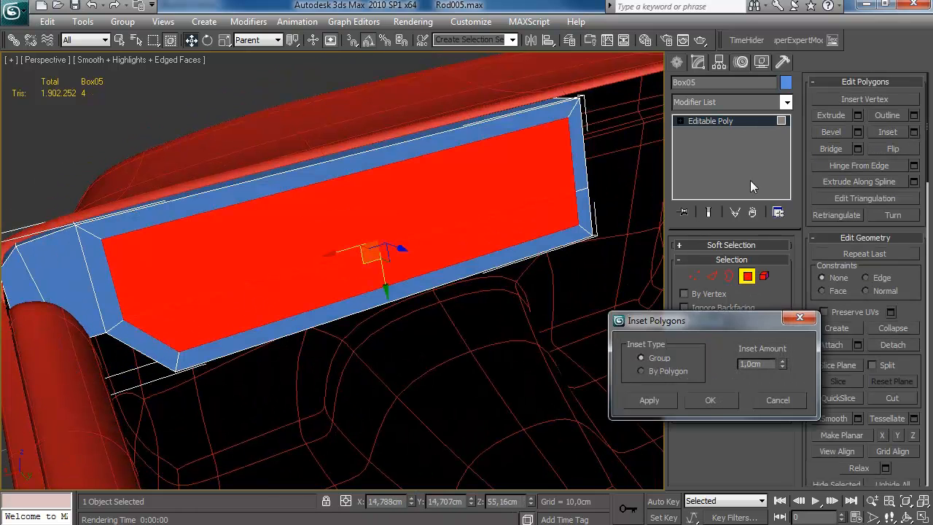
pyautogui.click(711, 399)
# Step: Delete the inset strip at the centreline and move the panel's open edges to X 0
pyautogui.click(578, 181)
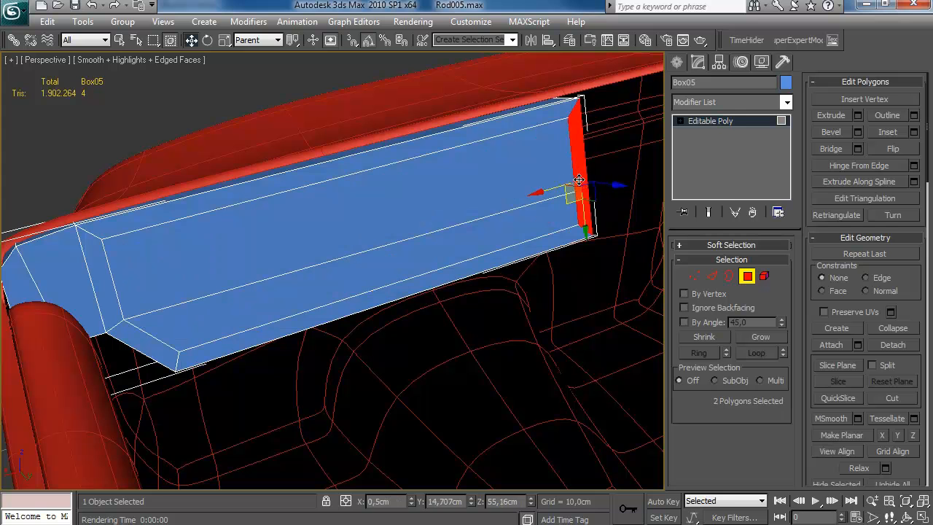
pyautogui.click(712, 276)
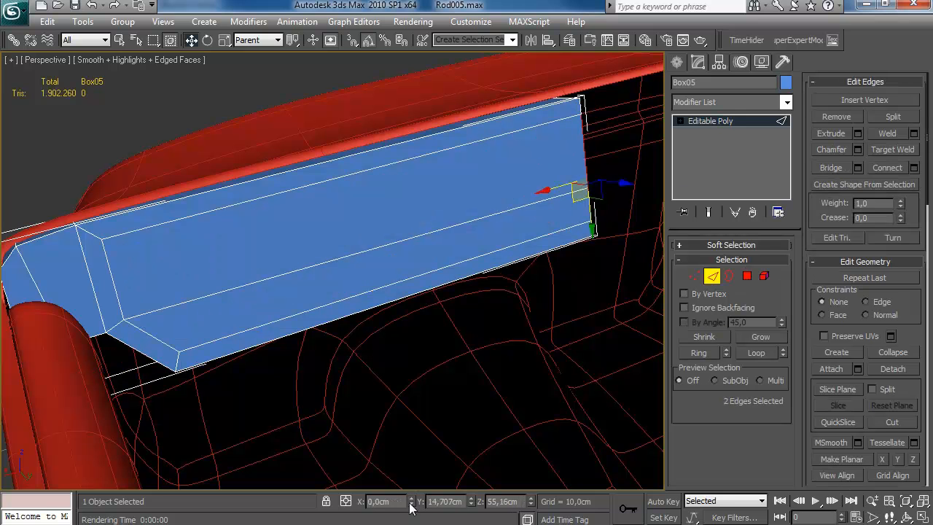
pyautogui.click(718, 273)
# Step: Extrude the two inset panel polygons inward by about -0.37 cm and delete the leftover faces at the centreline
pyautogui.keyDown('alt'); pyautogui.moveTo(362, 246); pyautogui.dragTo(358, 280, button='middle'); pyautogui.keyUp('alt')
pyautogui.click(748, 279)
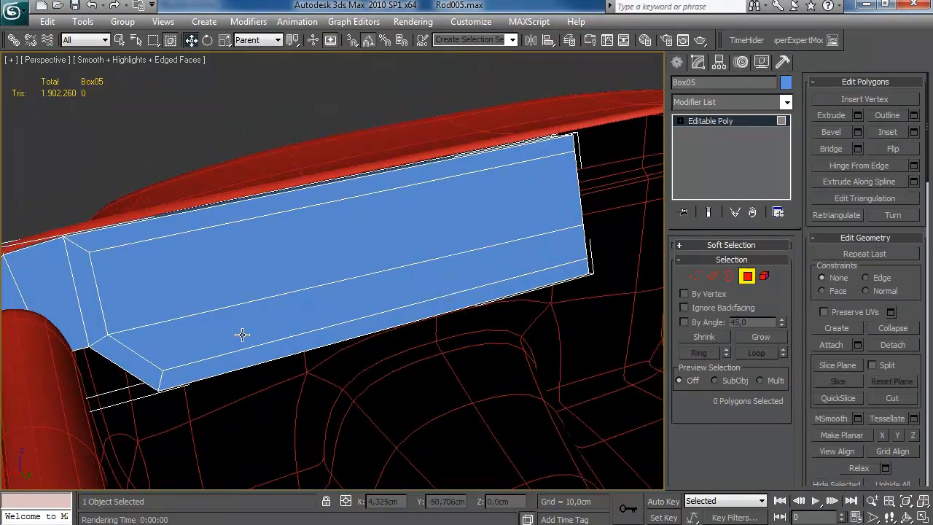
pyautogui.click(242, 334)
pyautogui.keyDown('ctrl'); pyautogui.click(220, 283); pyautogui.keyUp('ctrl')
pyautogui.click(859, 116)
pyautogui.keyDown('alt'); pyautogui.moveTo(430, 256); pyautogui.dragTo(496, 291, button='middle'); pyautogui.keyUp('alt')
pyautogui.rightClick(784, 360)
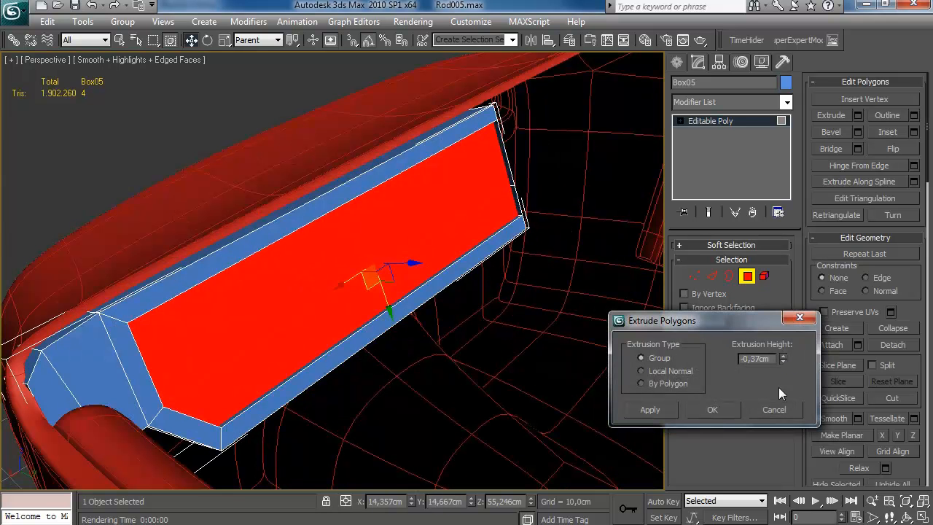
pyautogui.click(712, 409)
pyautogui.press('Delete')
pyautogui.keyDown('alt'); pyautogui.moveTo(469, 240); pyautogui.dragTo(552, 239, button='middle'); pyautogui.keyUp('alt')
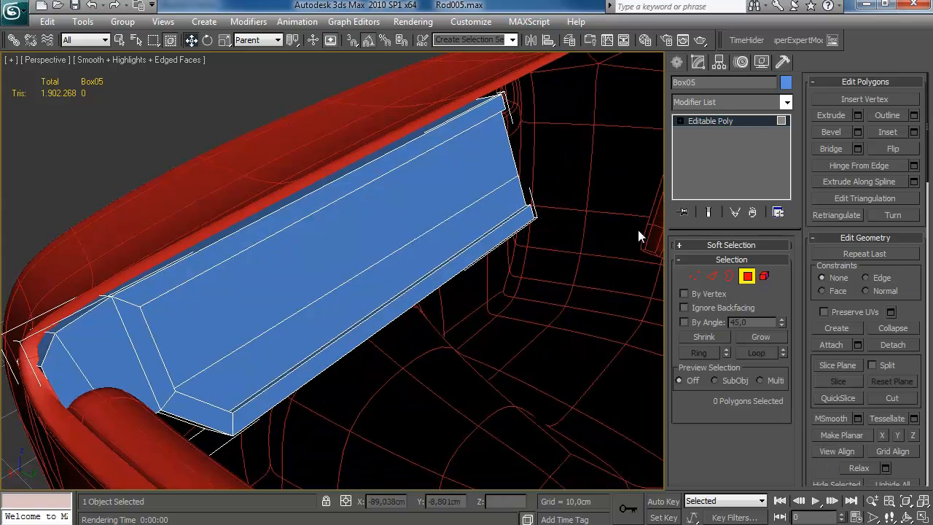
# Step: Add a support loop beside the panel's outer border by connecting the lengthwise edges with 1 segment and slide -98
pyautogui.press('2')
pyautogui.keyDown('alt'); pyautogui.moveTo(642, 288); pyautogui.dragTo(282, 389, button='middle'); pyautogui.keyUp('alt')
pyautogui.hotkey('alt', 'r')
pyautogui.click(914, 168)
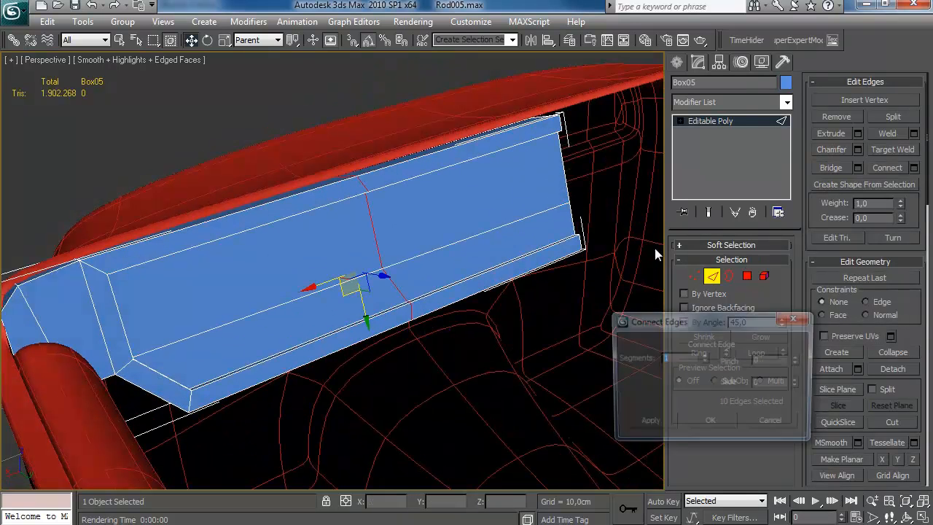
pyautogui.moveTo(798, 384); pyautogui.dragTo(790, 409)
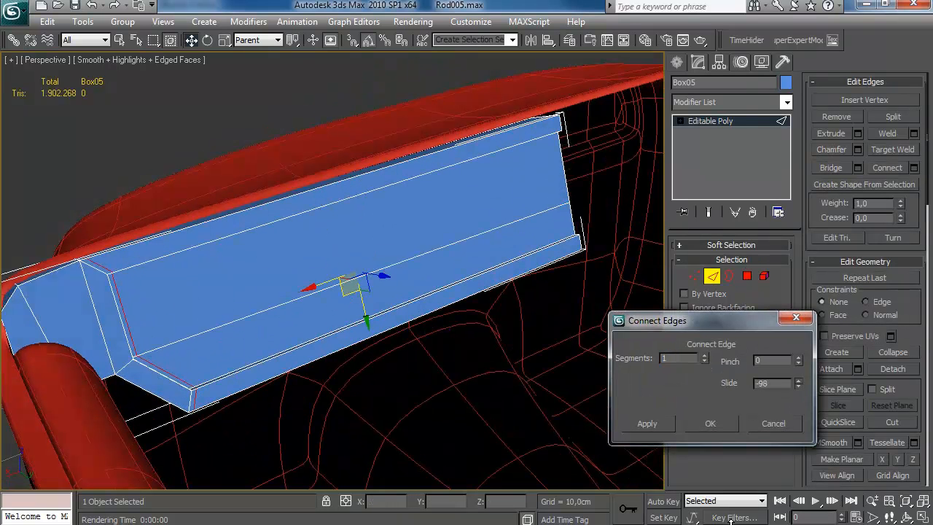
pyautogui.click(710, 428)
# Step: Connect the edges across the dashboard's lower section with 2 segments, pinched apart toward its borders
pyautogui.click(915, 168)
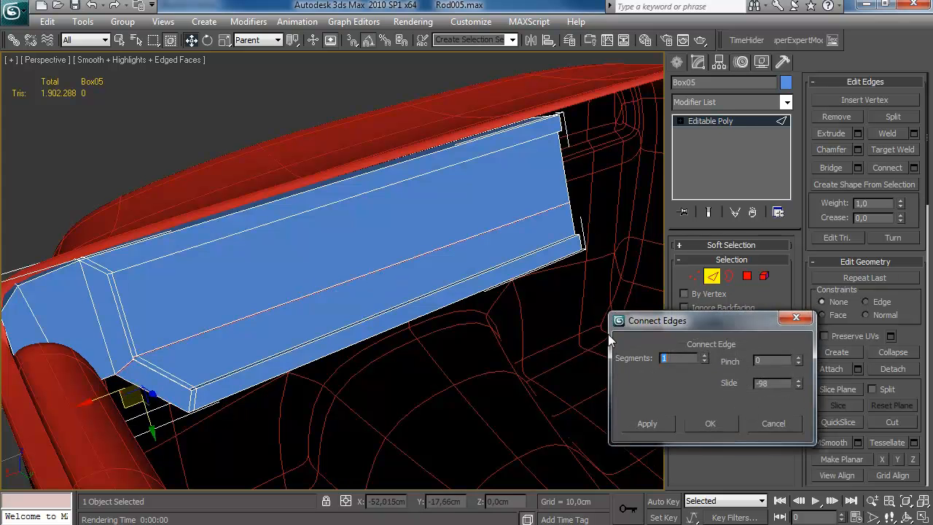
pyautogui.click(705, 356)
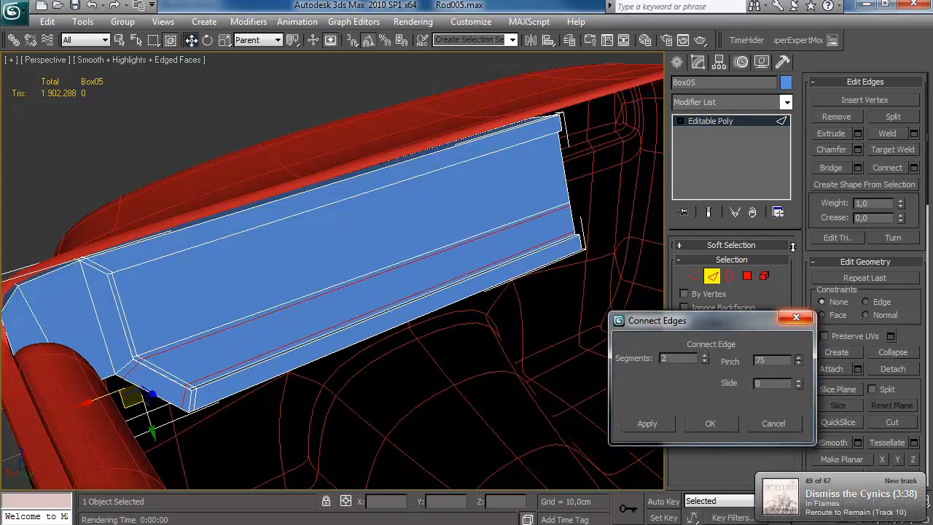
pyautogui.click(711, 423)
# Step: Connect the edges of the dashboard's outer end section with 1 segment beside the panel frame
pyautogui.keyDown('alt'); pyautogui.moveTo(281, 364); pyautogui.dragTo(258, 331, button='middle'); pyautogui.keyUp('alt')
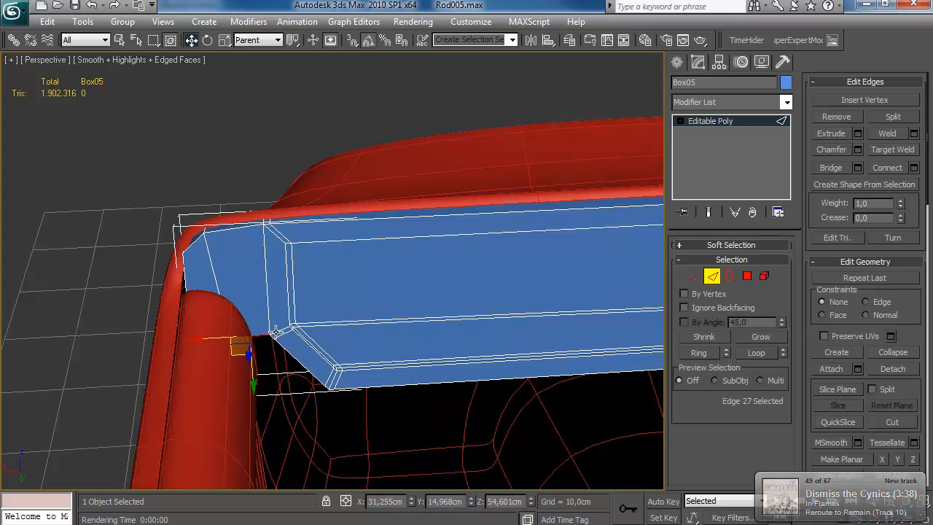
pyautogui.click(915, 168)
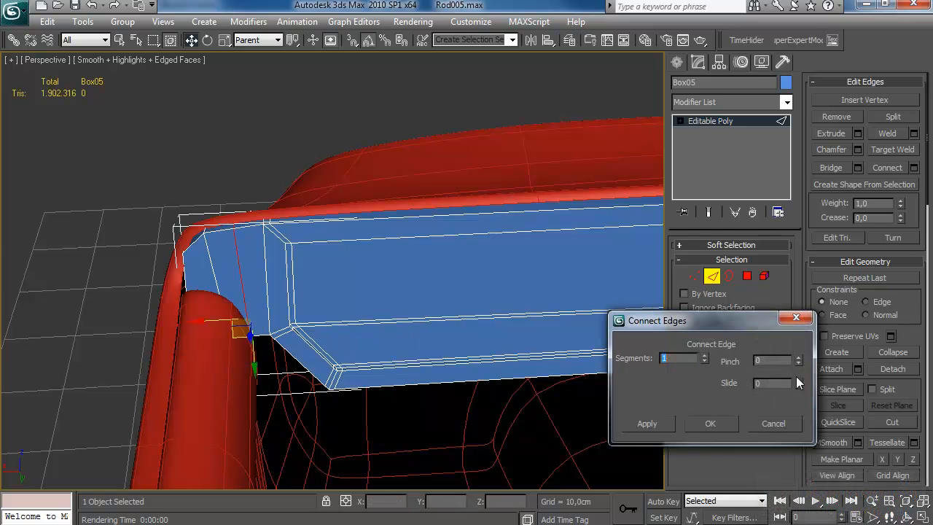
pyautogui.click(697, 425)
# Step: Select the frame polygons around the recessed panel and extrude them outward as a raised border
pyautogui.keyDown('alt'); pyautogui.moveTo(697, 425); pyautogui.dragTo(405, 348, button='middle'); pyautogui.keyUp('alt')
pyautogui.keyDown('alt'); pyautogui.moveTo(227, 331); pyautogui.dragTo(331, 360, button='middle'); pyautogui.keyUp('alt')
pyautogui.click(280, 410)
pyautogui.keyDown('ctrl'); pyautogui.click(747, 276); pyautogui.keyUp('ctrl')
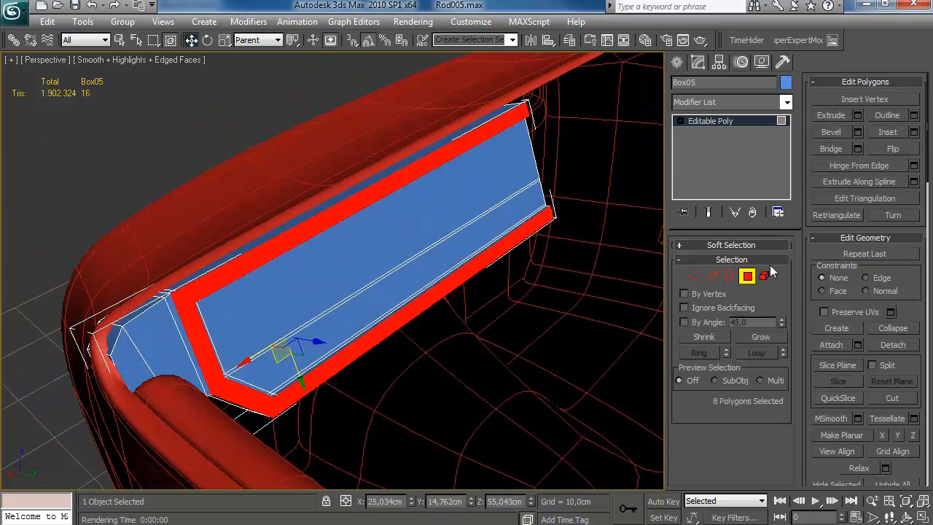
pyautogui.moveTo(784, 359); pyautogui.dragTo(784, 321)
pyautogui.click(713, 410)
pyautogui.keyDown('alt'); pyautogui.moveTo(598, 341); pyautogui.dragTo(375, 340, button='middle'); pyautogui.keyUp('alt')
pyautogui.moveTo(467, 178); pyautogui.dragTo(379, 406)
pyautogui.click(706, 121)
# Step: Select the dashboard's back polygons using By Angle 15 and move them slightly toward the seats
pyautogui.moveTo(350, 277); pyautogui.dragTo(531, 249, button='middle')
pyautogui.scroll(-5, 405, 246)
pyautogui.scroll(5, 531, 249)
pyautogui.click(746, 277)
pyautogui.keyDown('alt'); pyautogui.moveTo(477, 314); pyautogui.dragTo(428, 260, button='middle'); pyautogui.keyUp('alt')
pyautogui.keyDown('alt'); pyautogui.moveTo(206, 384); pyautogui.dragTo(3, 294, button='middle'); pyautogui.keyUp('alt')
pyautogui.click(316, 280)
pyautogui.keyDown('alt'); pyautogui.moveTo(347, 293); pyautogui.dragTo(456, 303, button='middle'); pyautogui.keyUp('alt')
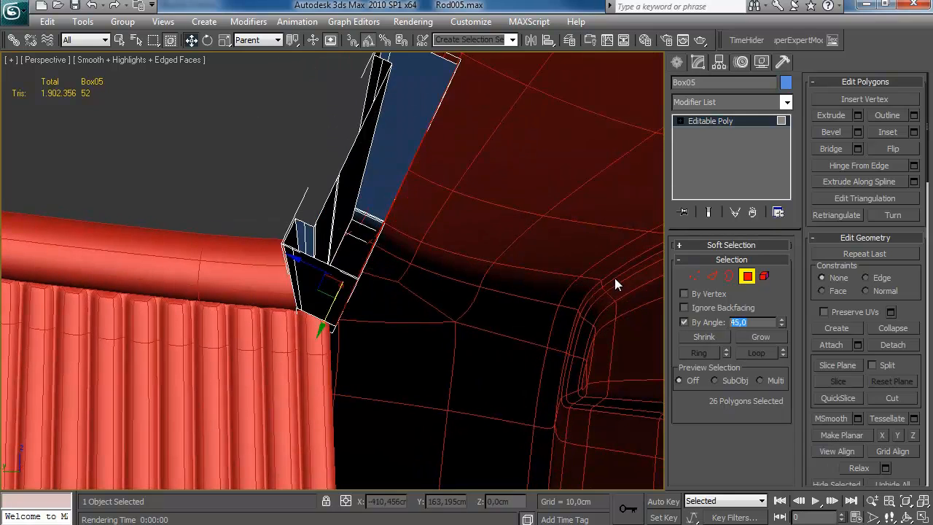
pyautogui.click(392, 256)
pyautogui.keyDown('alt'); pyautogui.moveTo(401, 264); pyautogui.dragTo(338, 208, button='middle'); pyautogui.keyUp('alt')
pyautogui.keyDown('alt'); pyautogui.moveTo(487, 270); pyautogui.dragTo(416, 241, button='middle'); pyautogui.keyUp('alt')
pyautogui.scroll(3, 292, 311)
pyautogui.scroll(-3, 292, 311)
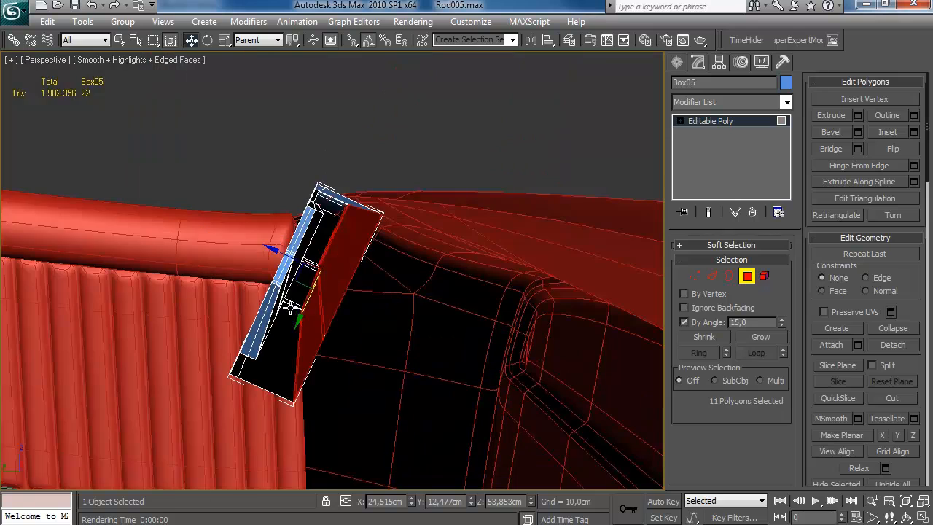
pyautogui.moveTo(291, 255); pyautogui.dragTo(282, 250)
pyautogui.keyDown('alt'); pyautogui.moveTo(281, 250); pyautogui.dragTo(459, 294, button='middle'); pyautogui.keyUp('alt')
# Step: Connect the edges running through the dashboard's depth with 2 segments, pinched toward both faces
pyautogui.click(713, 276)
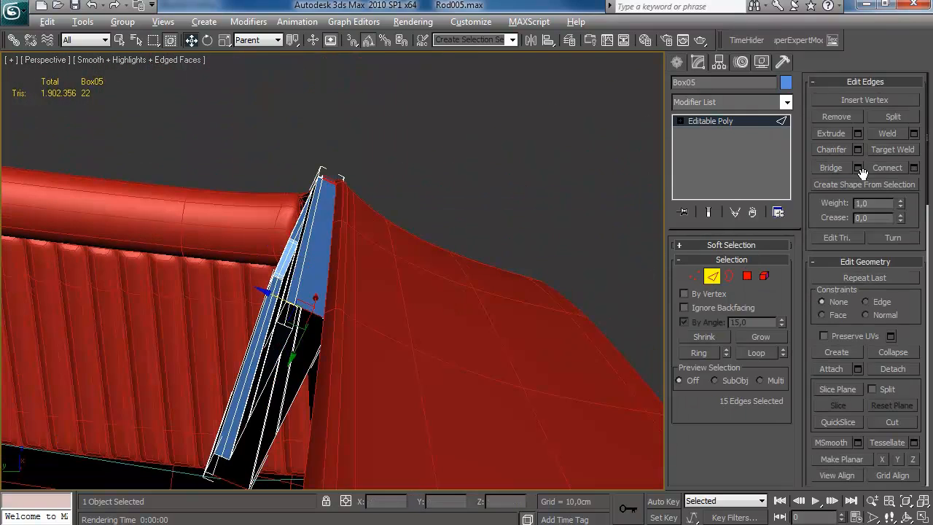
pyautogui.click(913, 167)
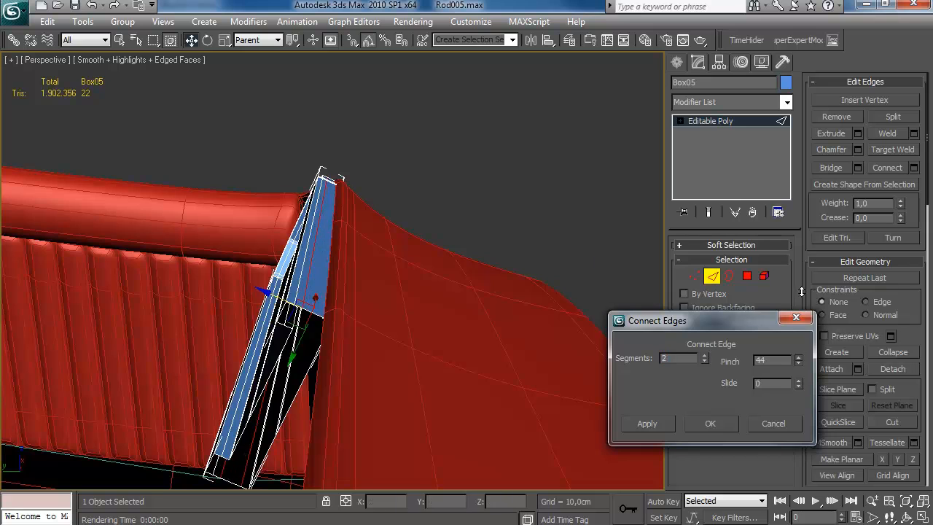
pyautogui.click(728, 421)
pyautogui.scroll(-4, 444, 263)
pyautogui.keyDown('alt'); pyautogui.moveTo(410, 279); pyautogui.dragTo(503, 302, button='middle'); pyautogui.keyUp('alt')
pyautogui.scroll(4, 503, 302)
pyautogui.click(711, 277)
# Step: Attach the dashboard to the Editable Poly level of HPbody and deselect the body
pyautogui.click(427, 192)
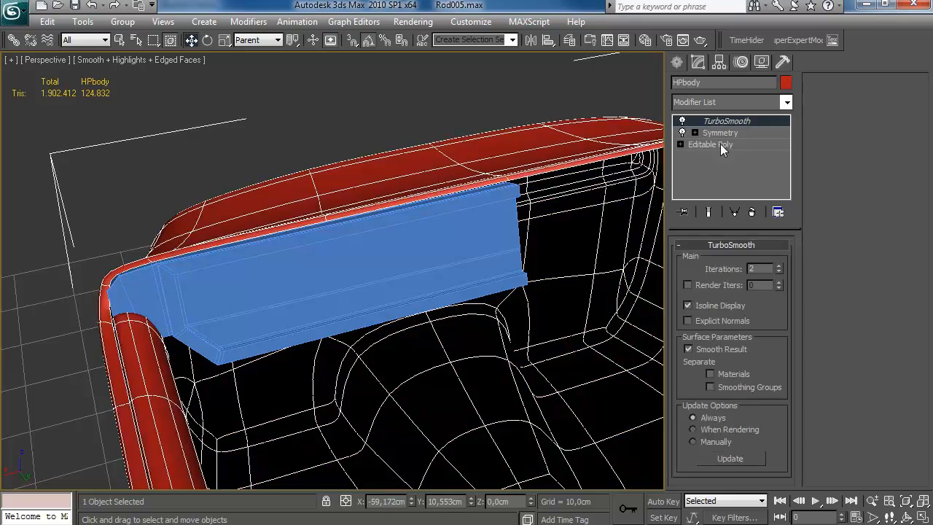
pyautogui.click(711, 144)
pyautogui.click(833, 189)
pyautogui.click(512, 259)
pyautogui.rightClick(503, 261)
pyautogui.click(84, 300)
# Step: Turn off edged faces and examine the smoothed, mirrored dashboard and the body from several sides
pyautogui.scroll(-3, 207, 294)
pyautogui.press('F4')
pyautogui.scroll(-1, 267, 286)
pyautogui.keyDown('alt'); pyautogui.moveTo(268, 287); pyautogui.dragTo(286, 312, button='middle'); pyautogui.keyUp('alt')
pyautogui.scroll(3, 286, 313)
pyautogui.keyDown('alt'); pyautogui.moveTo(286, 312); pyautogui.dragTo(386, 371, button='middle'); pyautogui.keyUp('alt')
pyautogui.scroll(-3, 357, 339)
pyautogui.keyDown('alt'); pyautogui.moveTo(356, 338); pyautogui.dragTo(315, 357, button='middle'); pyautogui.keyUp('alt')
pyautogui.scroll(3, 310, 340)
# Step: Draw a four-point door outline with the Line tool and AutoGrid on the side of the body
pyautogui.click(678, 62)
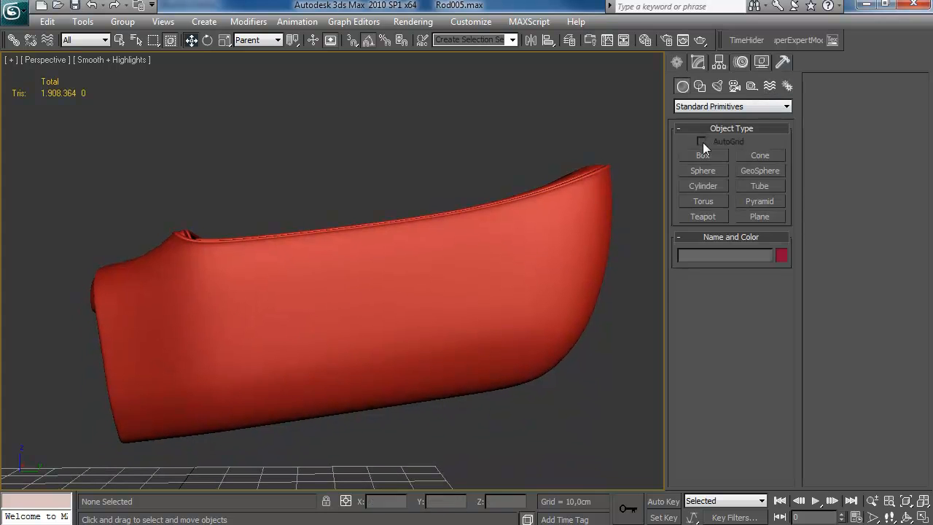
pyautogui.click(700, 86)
pyautogui.click(703, 167)
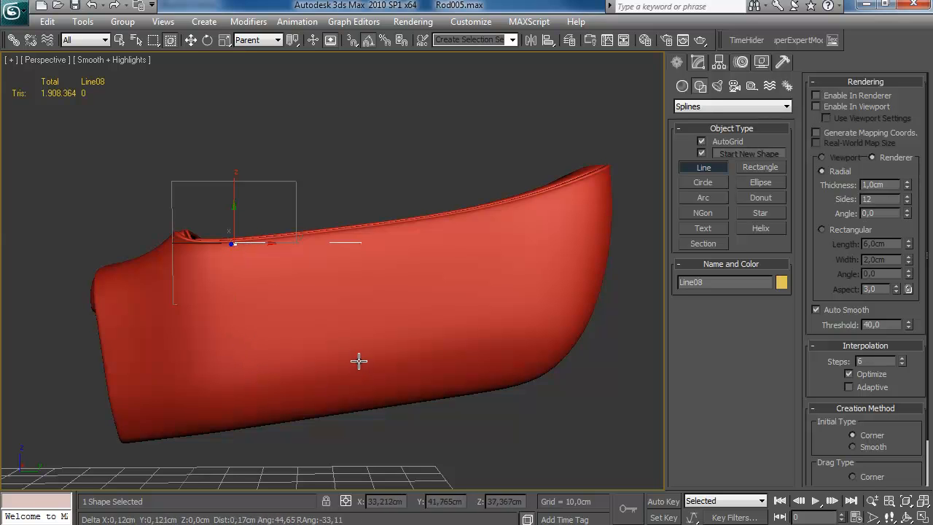
pyautogui.keyDown('alt'); pyautogui.moveTo(395, 234); pyautogui.dragTo(454, 250, button='middle'); pyautogui.keyUp('alt')
# Step: Move the lower vertices of the door outline so that they lie on the body's side surface
pyautogui.press('F3')
pyautogui.click(698, 62)
pyautogui.press('1')
pyautogui.press('F3')
pyautogui.moveTo(523, 249)
pyautogui.keyDown('alt'); pyautogui.mouseDown(button='middle')
pyautogui.moveTo(497, 253)
pyautogui.moveTo(528, 231)
pyautogui.mouseUp(button='middle'); pyautogui.keyUp('alt')
pyautogui.moveTo(254, 442); pyautogui.dragTo(396, 350)
pyautogui.moveTo(423, 333)
pyautogui.keyDown('alt'); pyautogui.mouseDown(button='middle')
pyautogui.moveTo(454, 315)
pyautogui.moveTo(325, 430)
pyautogui.mouseUp(button='middle'); pyautogui.keyUp('alt')
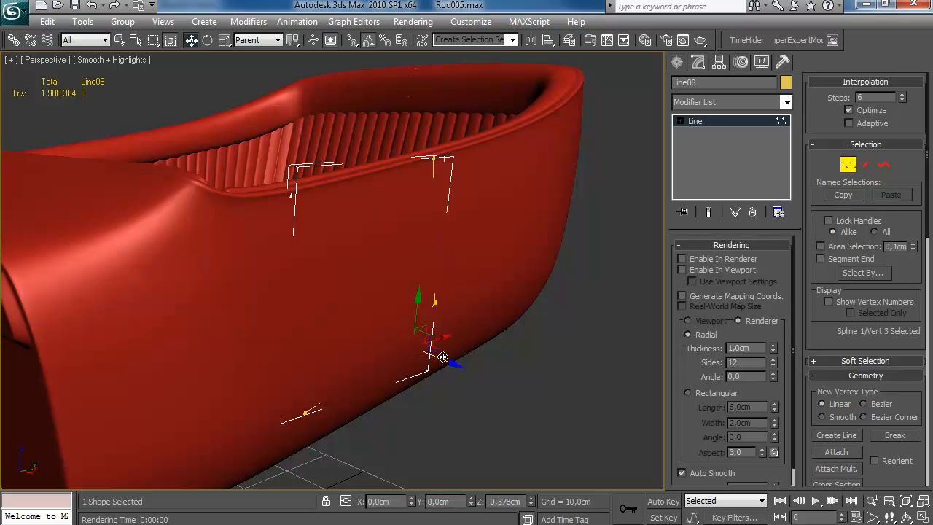
# Step: Enable the door outline in the viewport and set its radial thickness to 0.57 cm
pyautogui.click(683, 270)
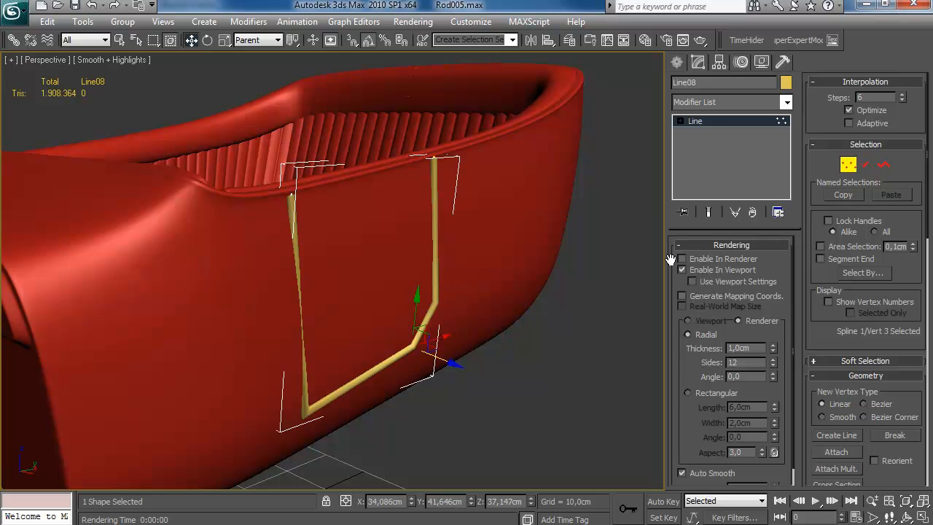
pyautogui.moveTo(771, 382); pyautogui.dragTo(771, 384)
pyautogui.keyDown('alt'); pyautogui.moveTo(547, 343); pyautogui.dragTo(321, 321, button='middle'); pyautogui.keyUp('alt')
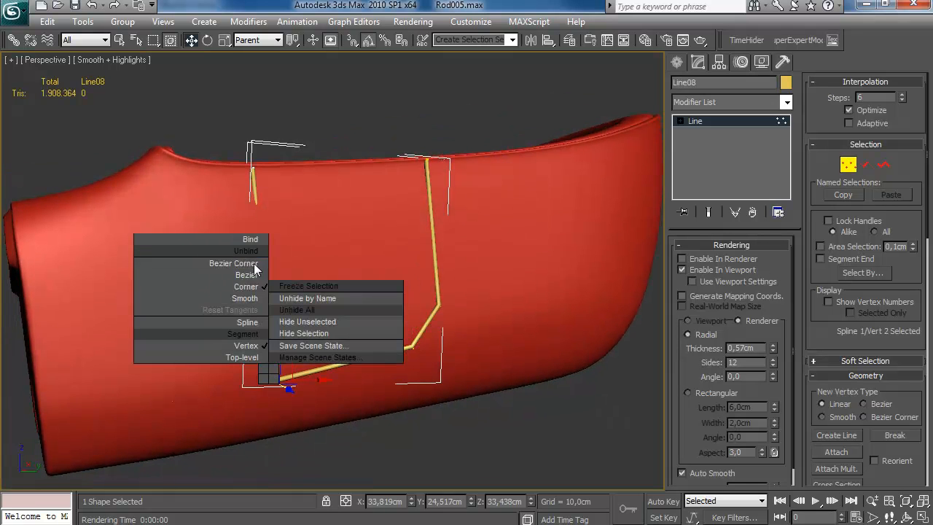
# Step: Convert the outline's lower front vertex to Bezier Corner and adjust its handle to follow the body's curvature
pyautogui.click(253, 266)
pyautogui.keyDown('alt'); pyautogui.moveTo(267, 330); pyautogui.dragTo(366, 346, button='middle'); pyautogui.keyUp('alt')
pyautogui.press('F3')
pyautogui.scroll(2, 296, 358)
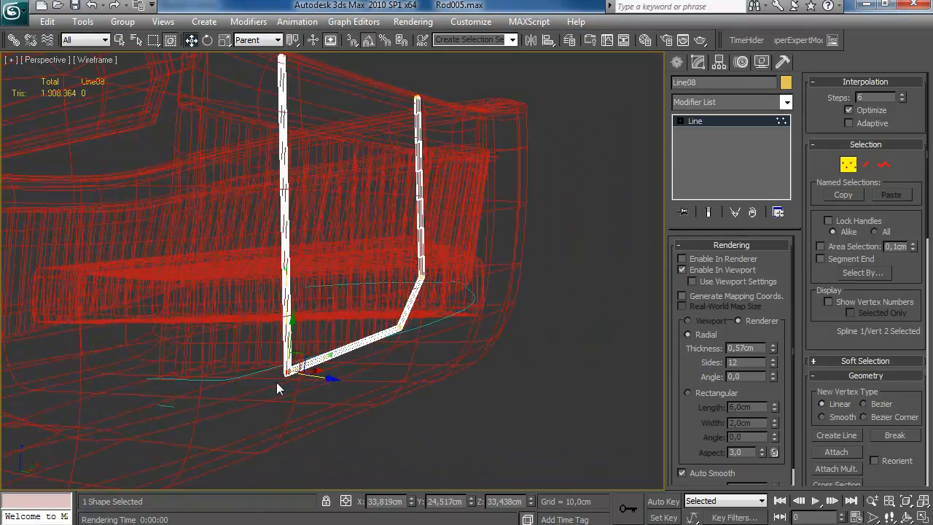
pyautogui.press('F3')
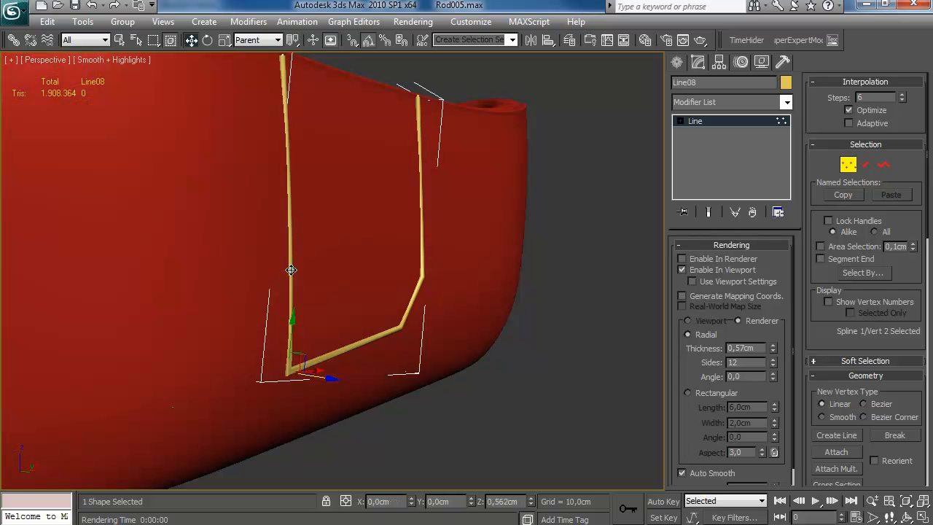
pyautogui.keyDown('alt'); pyautogui.moveTo(293, 270); pyautogui.dragTo(239, 286, button='middle'); pyautogui.keyUp('alt')
pyautogui.keyDown('alt'); pyautogui.moveTo(333, 289); pyautogui.dragTo(268, 415, button='middle'); pyautogui.keyUp('alt')
pyautogui.moveTo(238, 321); pyautogui.dragTo(243, 321)
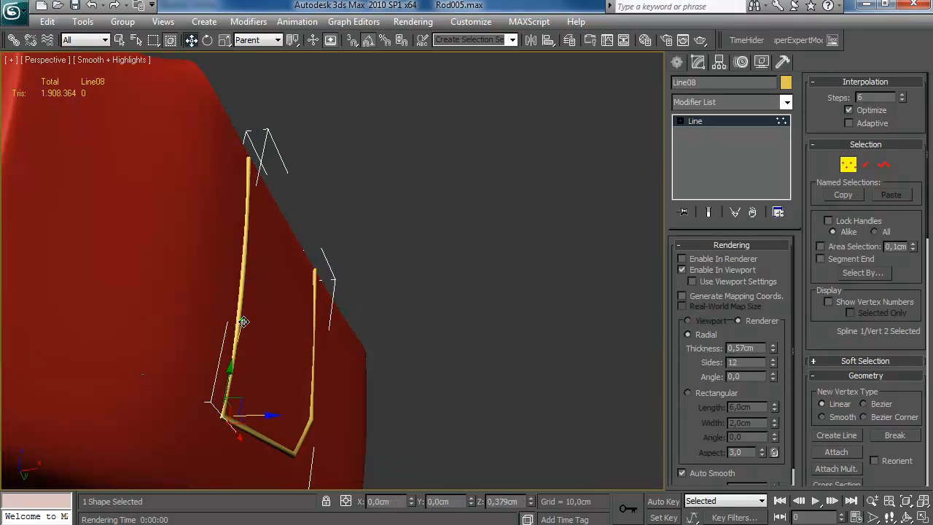
pyautogui.keyDown('alt'); pyautogui.moveTo(244, 321); pyautogui.dragTo(261, 239, button='middle'); pyautogui.keyUp('alt')
# Step: Change the tangent type of the outline's upper front vertex and adjust it so the front edge follows the body's curvature
pyautogui.click(236, 151)
pyautogui.rightClick(237, 151)
pyautogui.click(220, 80)
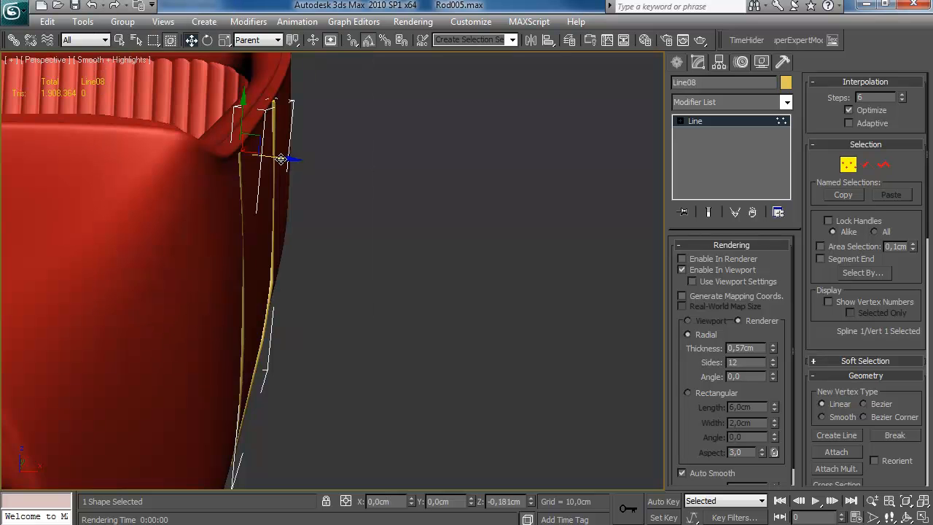
pyautogui.keyDown('alt'); pyautogui.moveTo(282, 160); pyautogui.dragTo(244, 271, button='middle'); pyautogui.keyUp('alt')
pyautogui.keyDown('alt'); pyautogui.moveTo(318, 296); pyautogui.dragTo(237, 283, button='middle'); pyautogui.keyUp('alt')
pyautogui.click(238, 313)
pyautogui.moveTo(239, 277); pyautogui.dragTo(239, 278)
pyautogui.keyDown('alt'); pyautogui.moveTo(240, 279); pyautogui.dragTo(252, 314, button='middle'); pyautogui.keyUp('alt')
# Step: Change the vertex type at the lower end of the outline's rear edge and fit that edge to the body's side
pyautogui.moveTo(252, 313); pyautogui.dragTo(315, 293, button='middle')
pyautogui.click(281, 321)
pyautogui.keyDown('alt'); pyautogui.moveTo(281, 322); pyautogui.dragTo(298, 349, button='middle'); pyautogui.keyUp('alt')
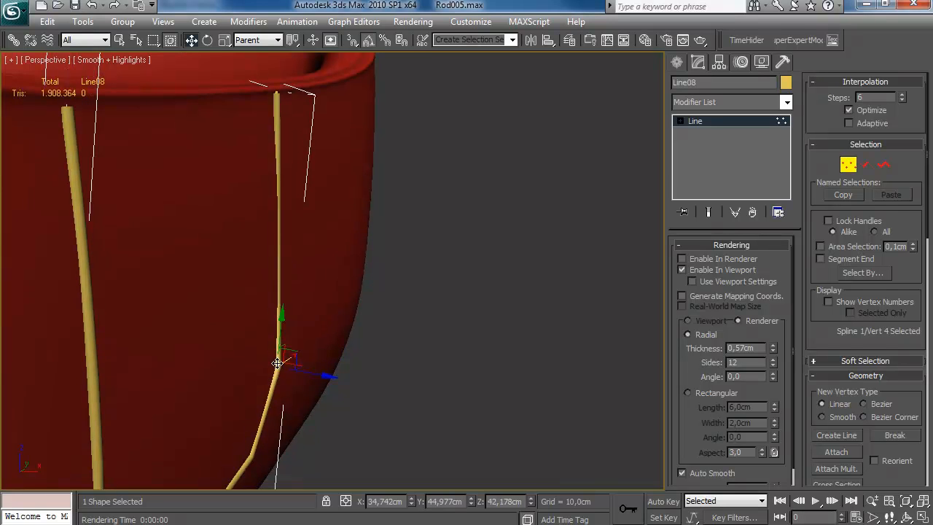
pyautogui.rightClick(269, 366)
pyautogui.click(252, 276)
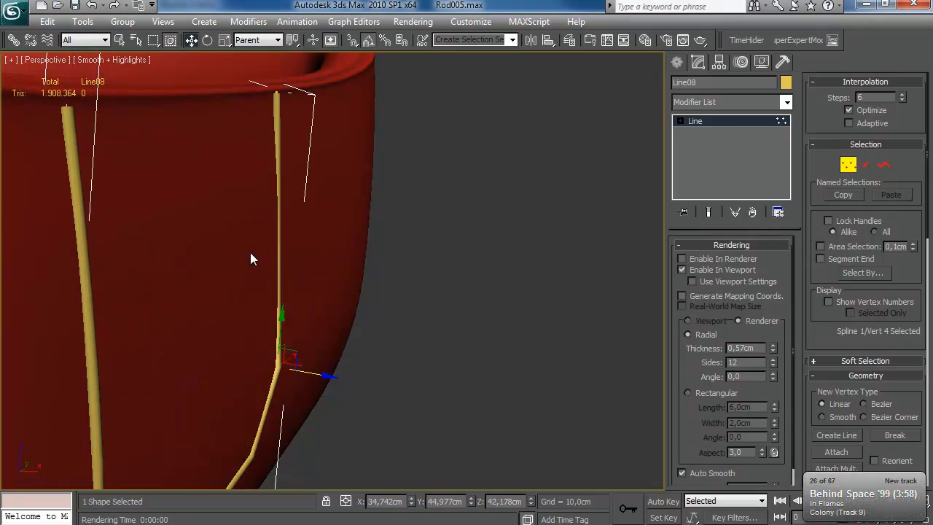
pyautogui.keyDown('alt'); pyautogui.moveTo(252, 276); pyautogui.dragTo(264, 288, button='middle'); pyautogui.keyUp('alt')
pyautogui.moveTo(280, 267); pyautogui.dragTo(282, 271)
# Step: Fillet the door outline's lower front corner by 4.0 cm and round its two lower rear corners into one larger curve
pyautogui.scroll(-10, 282, 270)
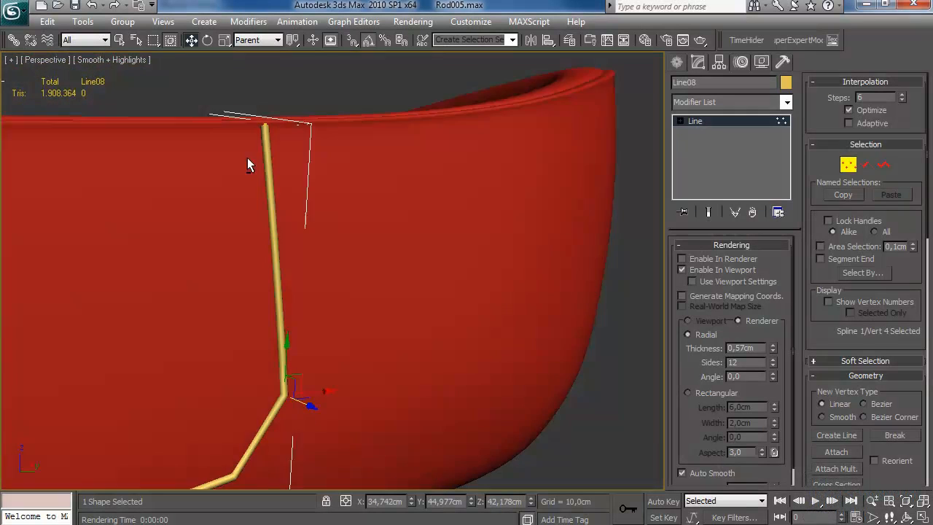
pyautogui.moveTo(157, 430); pyautogui.dragTo(206, 379)
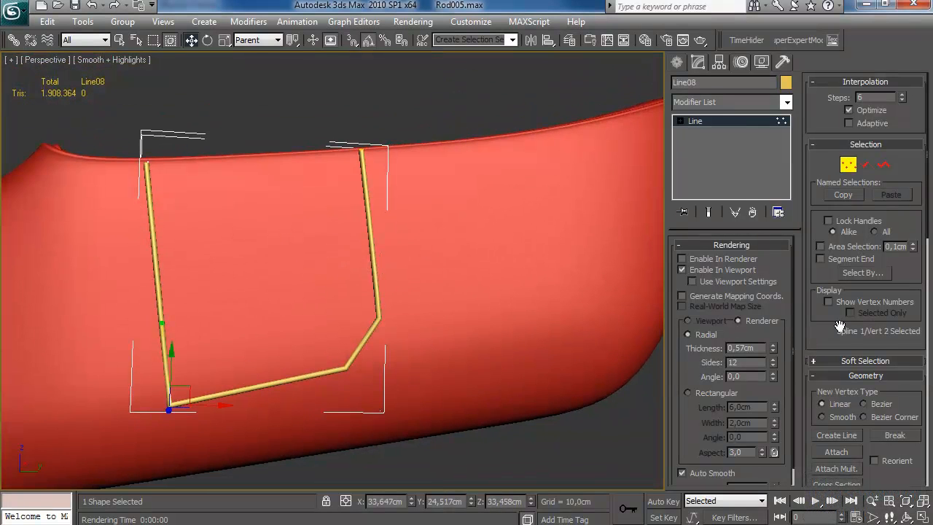
pyautogui.scroll(-5, 845, 286)
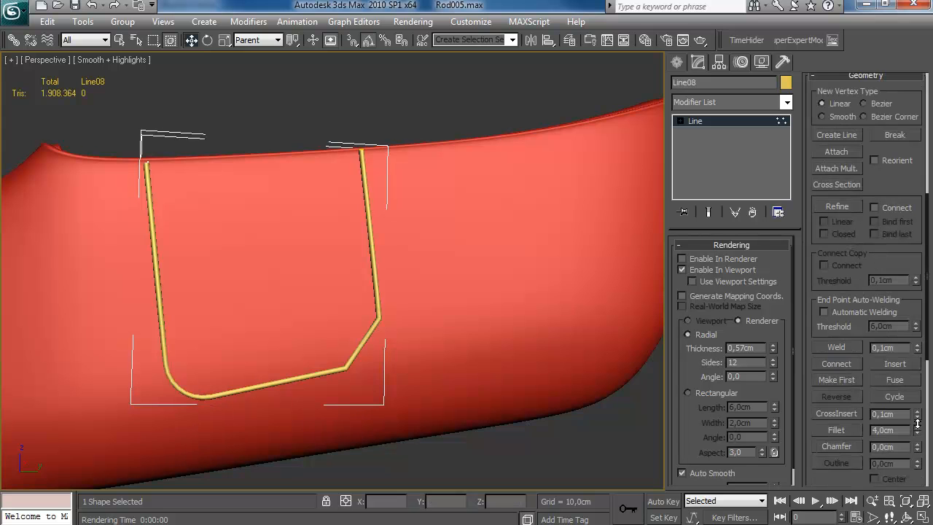
pyautogui.keyDown('alt'); pyautogui.moveTo(361, 357); pyautogui.dragTo(340, 375, button='middle'); pyautogui.keyUp('alt')
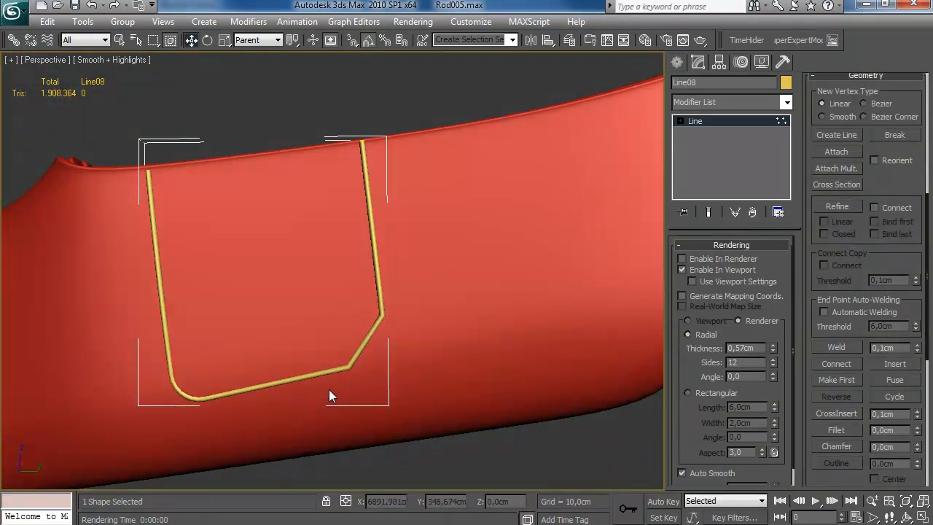
pyautogui.moveTo(918, 425); pyautogui.dragTo(917, 423)
pyautogui.press('F3')
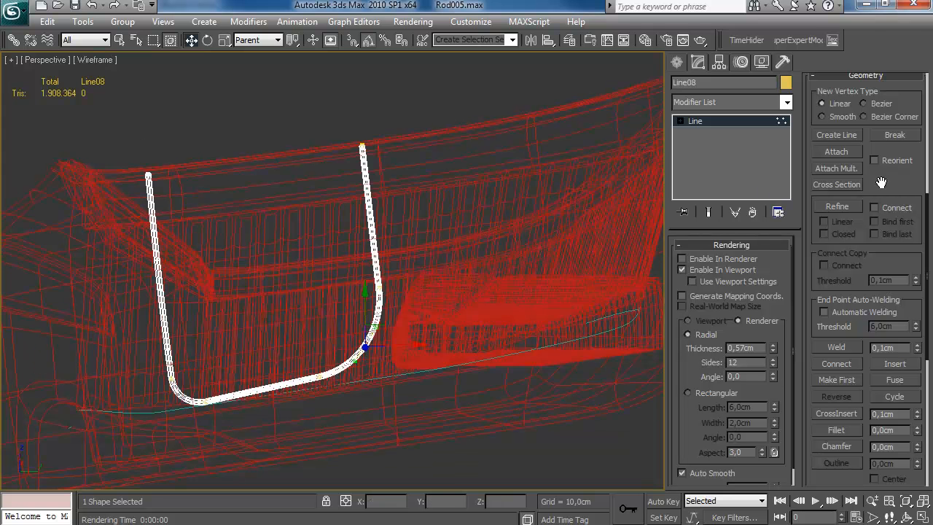
pyautogui.scroll(-1, 843, 312)
pyautogui.press('F3')
# Step: Move the outline's upper rear vertex onto the body surface with the thickness display temporarily disabled, and convert the vertex to Bezier
pyautogui.keyDown('alt'); pyautogui.moveTo(458, 334); pyautogui.dragTo(488, 272, button='middle'); pyautogui.keyUp('alt')
pyautogui.click(683, 269)
pyautogui.keyDown('alt'); pyautogui.moveTo(438, 241); pyautogui.dragTo(326, 230, button='middle'); pyautogui.keyUp('alt')
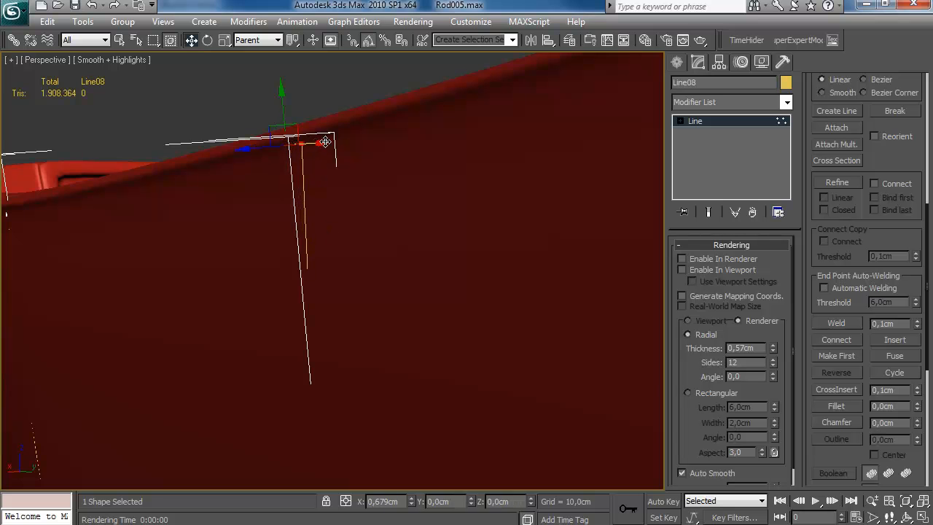
pyautogui.keyDown('alt'); pyautogui.moveTo(331, 140); pyautogui.dragTo(326, 170, button='middle'); pyautogui.keyUp('alt')
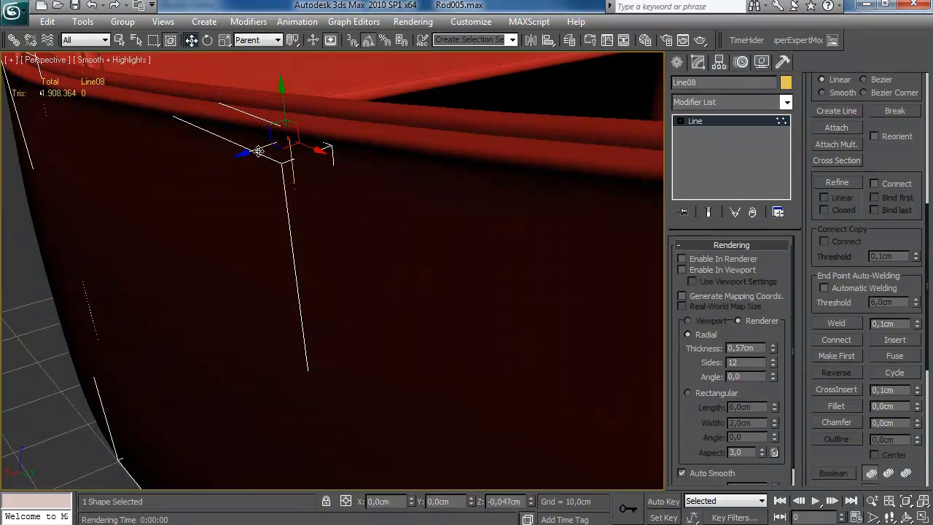
pyautogui.click(715, 270)
pyautogui.keyDown('alt'); pyautogui.moveTo(359, 229); pyautogui.dragTo(326, 201, button='middle'); pyautogui.keyUp('alt')
pyautogui.rightClick(316, 201)
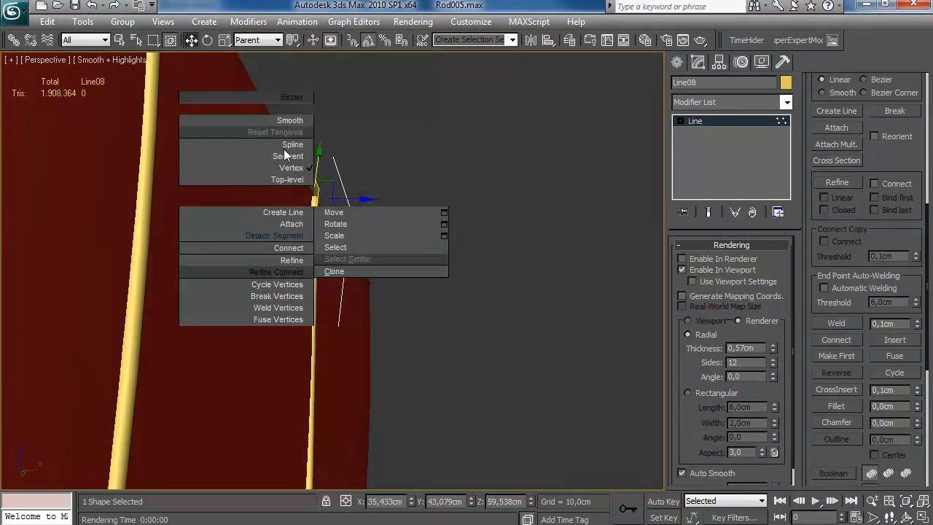
pyautogui.click(285, 96)
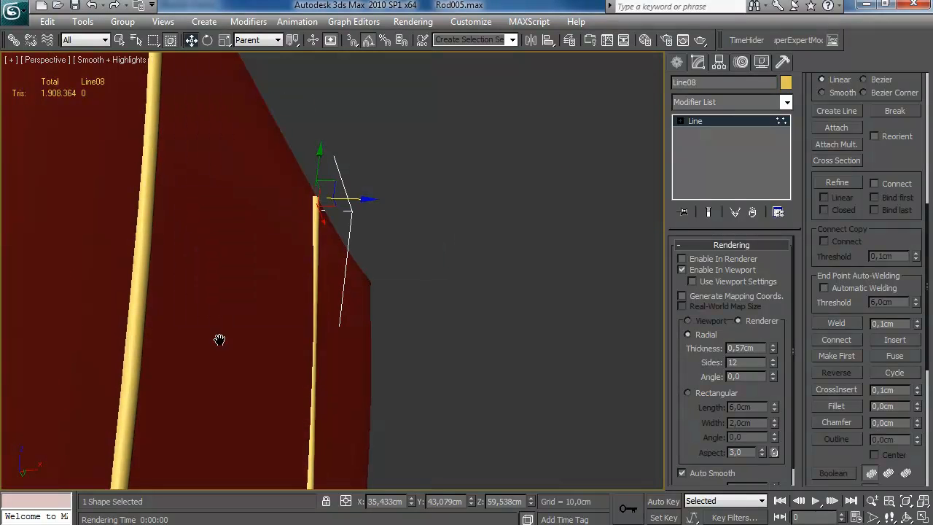
# Step: Increase the door outline's radial thickness to about 0.81 cm
pyautogui.keyDown('alt'); pyautogui.moveTo(319, 302); pyautogui.dragTo(317, 309, button='middle'); pyautogui.keyUp('alt')
pyautogui.moveTo(312, 277)
pyautogui.keyDown('alt'); pyautogui.mouseDown(button='middle')
pyautogui.moveTo(350, 271)
pyautogui.moveTo(229, 311)
pyautogui.moveTo(110, 316)
pyautogui.moveTo(275, 334)
pyautogui.moveTo(354, 309)
pyautogui.moveTo(317, 319)
pyautogui.moveTo(355, 298)
pyautogui.moveTo(277, 247)
pyautogui.moveTo(286, 177)
pyautogui.moveTo(281, 248)
pyautogui.moveTo(333, 294)
pyautogui.mouseUp(button='middle'); pyautogui.keyUp('alt')
pyautogui.scroll(3, 333, 293)
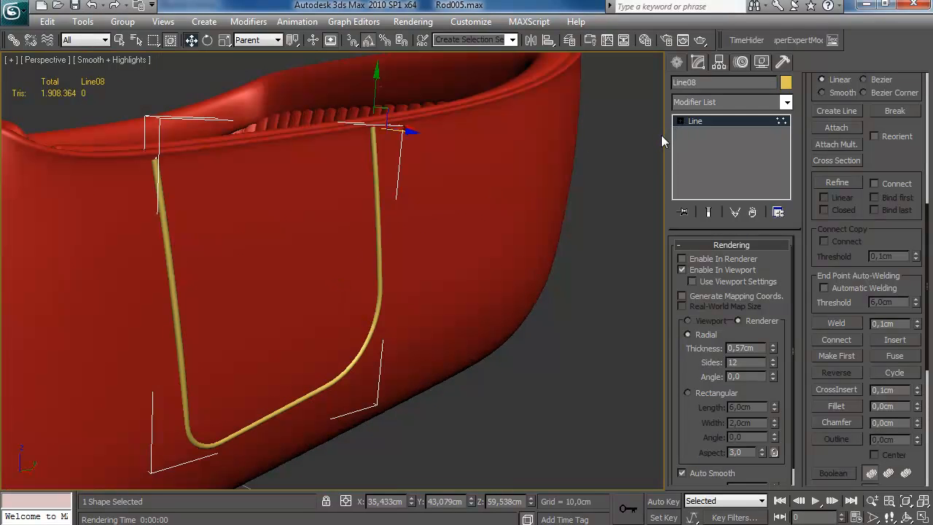
pyautogui.moveTo(777, 336); pyautogui.dragTo(778, 326)
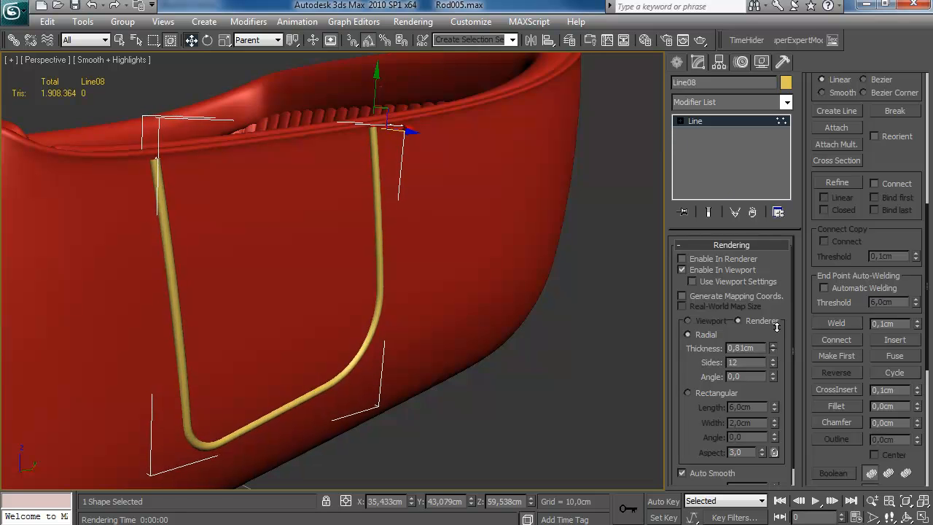
# Step: Change the door outline's object color to a red that matches the body
pyautogui.click(677, 64)
pyautogui.click(784, 283)
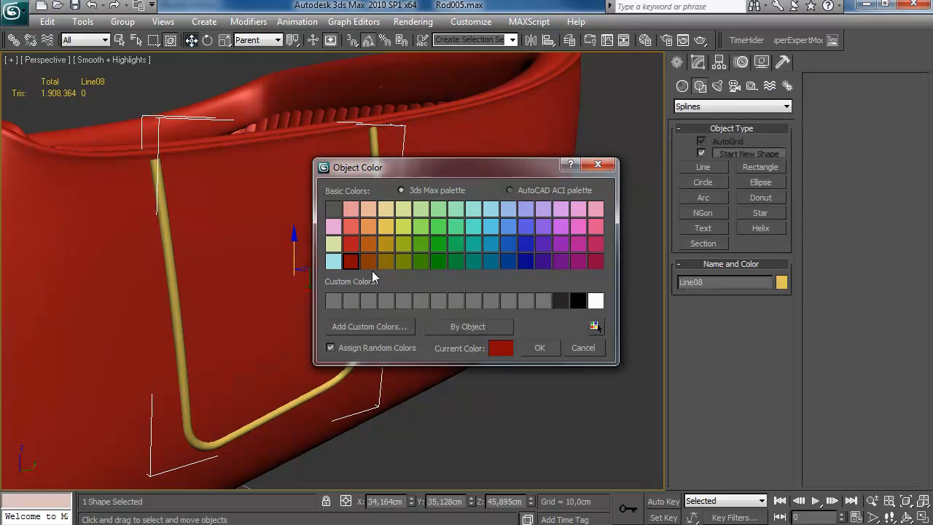
pyautogui.click(353, 261)
pyautogui.click(540, 348)
pyautogui.click(509, 385)
pyautogui.click(782, 283)
pyautogui.click(352, 246)
pyautogui.click(540, 348)
pyautogui.click(502, 355)
# Step: Select the body, disable its TurboSmooth modifier and show the scene in wireframe
pyautogui.scroll(-5, 384, 291)
pyautogui.keyDown('alt'); pyautogui.moveTo(385, 291); pyautogui.dragTo(161, 313, button='middle'); pyautogui.keyUp('alt')
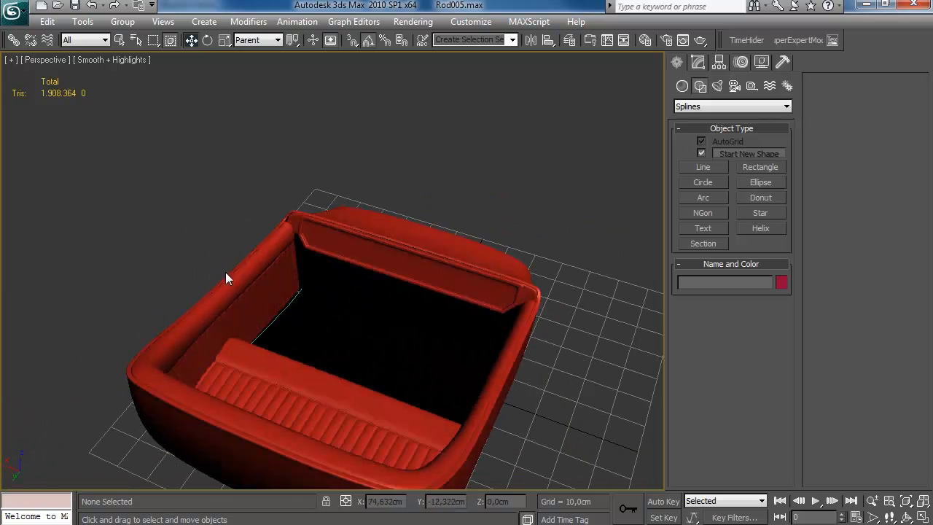
pyautogui.keyDown('alt'); pyautogui.moveTo(238, 282); pyautogui.dragTo(427, 260, button='middle'); pyautogui.keyUp('alt')
pyautogui.click(428, 261)
pyautogui.click(698, 62)
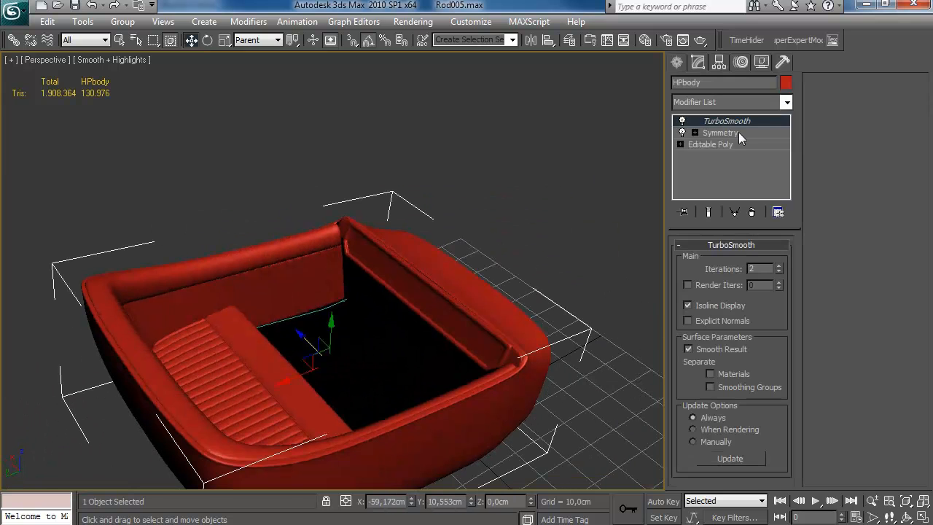
pyautogui.click(683, 121)
pyautogui.moveTo(511, 250)
pyautogui.keyDown('alt'); pyautogui.mouseDown(button='middle')
pyautogui.moveTo(415, 255)
pyautogui.moveTo(444, 192)
pyautogui.moveTo(417, 230)
pyautogui.mouseUp(button='middle'); pyautogui.keyUp('alt')
pyautogui.press('F3')
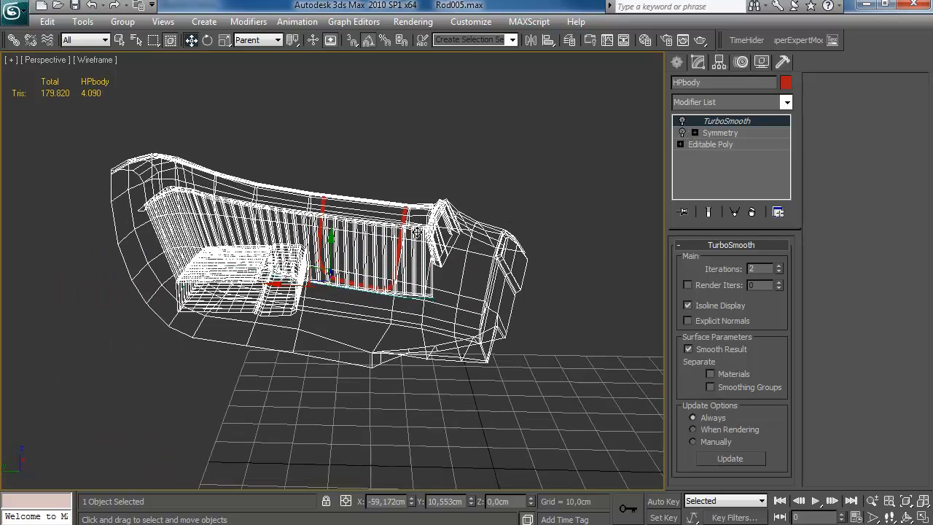
# Step: Draw a plane of about 43.9 × 30.7 cm over the body half's interior in the Top view with AutoGrid disabled
pyautogui.click(680, 63)
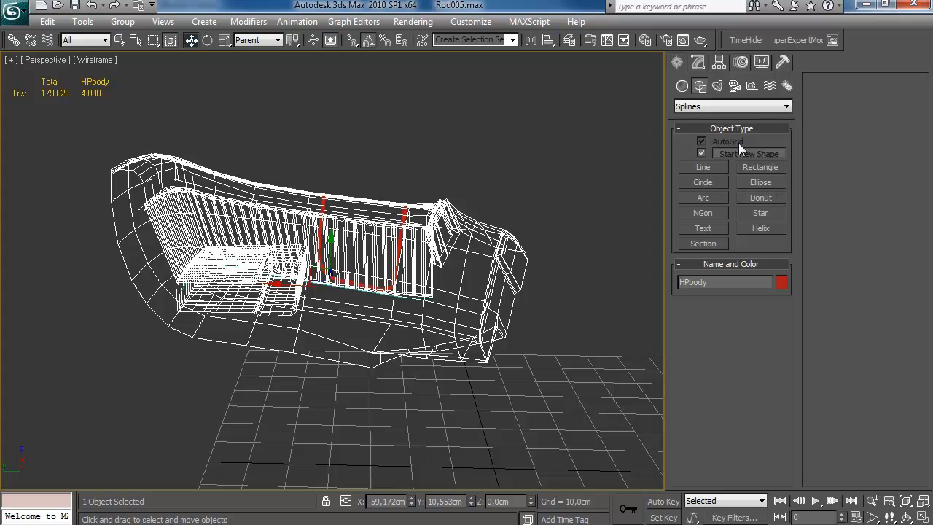
pyautogui.click(682, 86)
pyautogui.click(760, 216)
pyautogui.keyDown('alt'); pyautogui.moveTo(552, 223); pyautogui.dragTo(520, 229, button='middle'); pyautogui.keyUp('alt')
pyautogui.hotkey('alt', 'w')
pyautogui.middleClick(140, 158)
pyautogui.hotkey('alt', 'w')
pyautogui.moveTo(437, 270); pyautogui.dragTo(433, 254, button='middle')
pyautogui.hotkey('alt', 'w')
pyautogui.middleClick(130, 402)
pyautogui.hotkey('alt', 'w')
pyautogui.moveTo(512, 188); pyautogui.dragTo(446, 260, button='middle')
pyautogui.scroll(-5, 467, 255)
pyautogui.moveTo(577, 204); pyautogui.dragTo(551, 266, button='middle')
pyautogui.click(702, 142)
pyautogui.moveTo(414, 167); pyautogui.dragTo(428, 211, button='middle')
pyautogui.scroll(2, 429, 211)
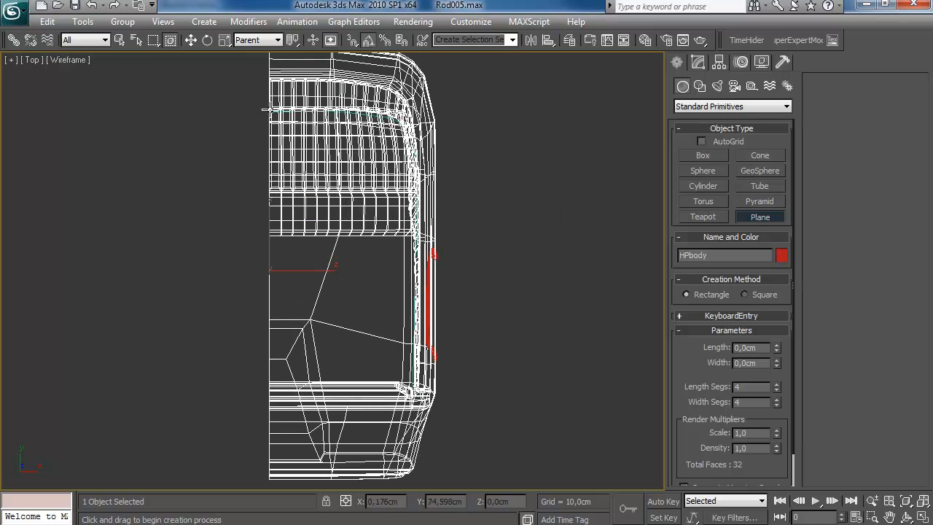
pyautogui.moveTo(270, 124); pyautogui.dragTo(415, 330)
# Step: Set the plane's length and width segments to 1 and raise it to the body's floor level
pyautogui.click(698, 62)
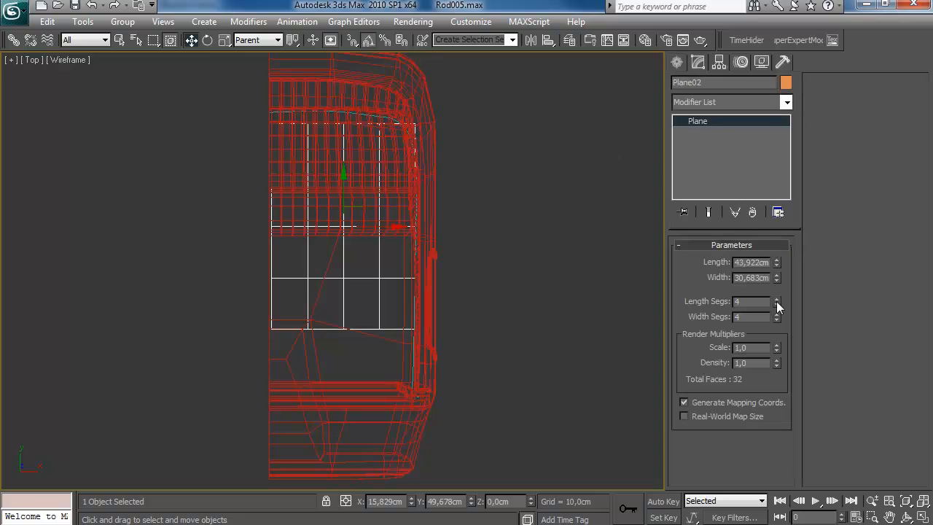
pyautogui.press('p')
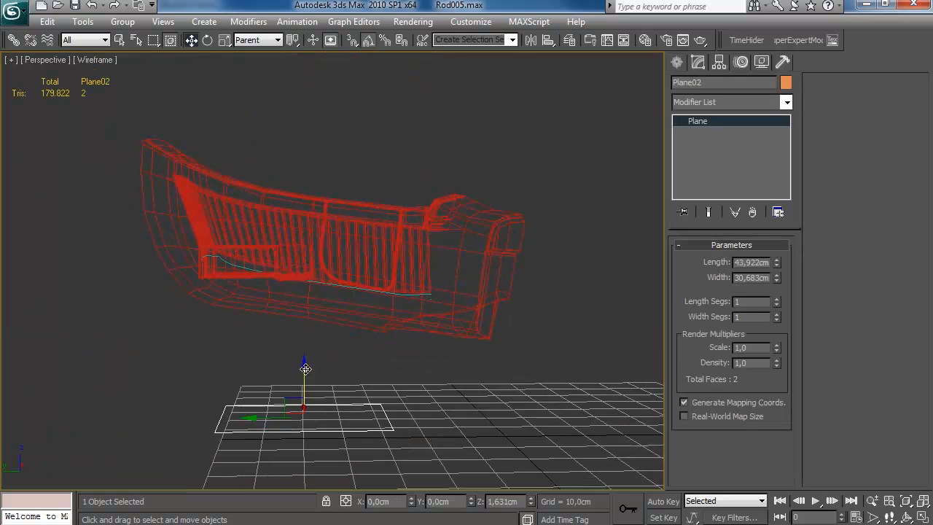
pyautogui.keyDown('alt'); pyautogui.moveTo(333, 267); pyautogui.dragTo(339, 273, button='middle'); pyautogui.keyUp('alt')
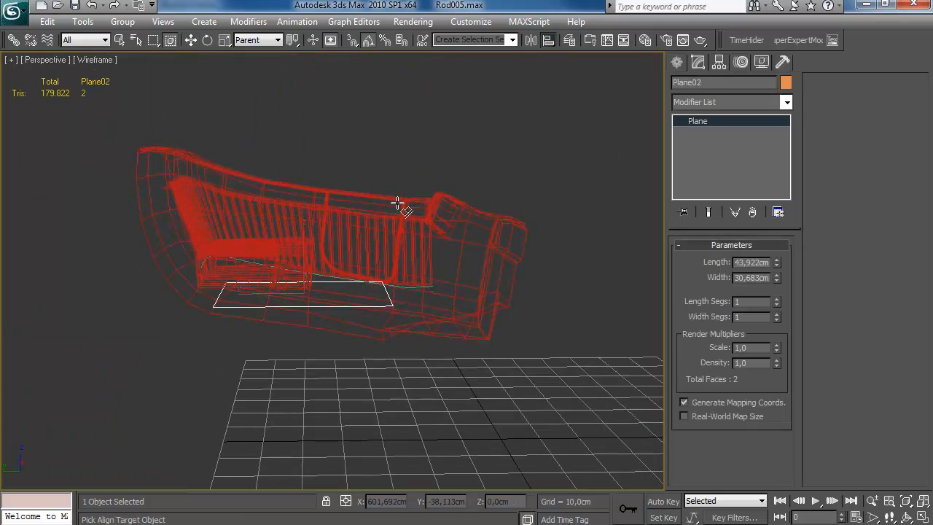
# Step: Align the plane's orientation with the body and rotate it in Local coordinates to lie along the sloping floor
pyautogui.click(398, 206)
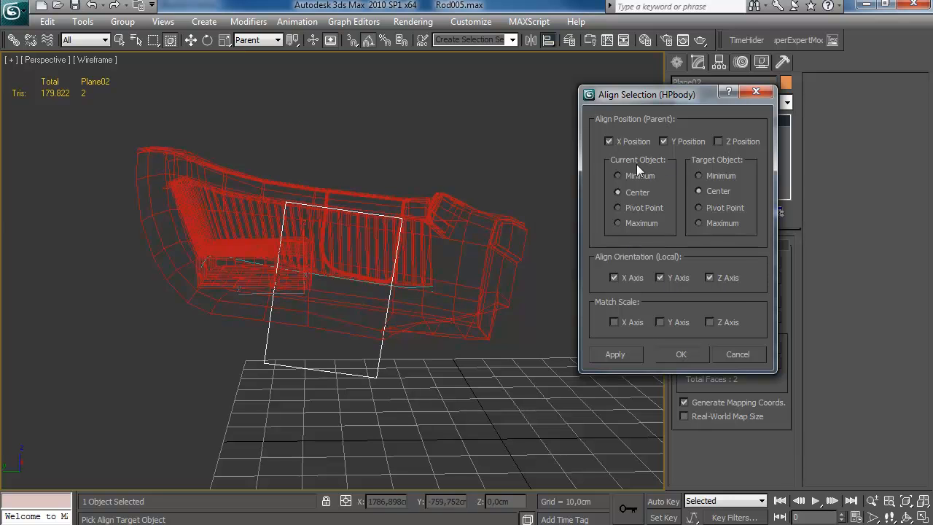
pyautogui.click(687, 353)
pyautogui.moveTo(413, 203)
pyautogui.keyDown('alt'); pyautogui.mouseDown(button='middle')
pyautogui.moveTo(423, 313)
pyautogui.moveTo(414, 209)
pyautogui.mouseUp(button='middle'); pyautogui.keyUp('alt')
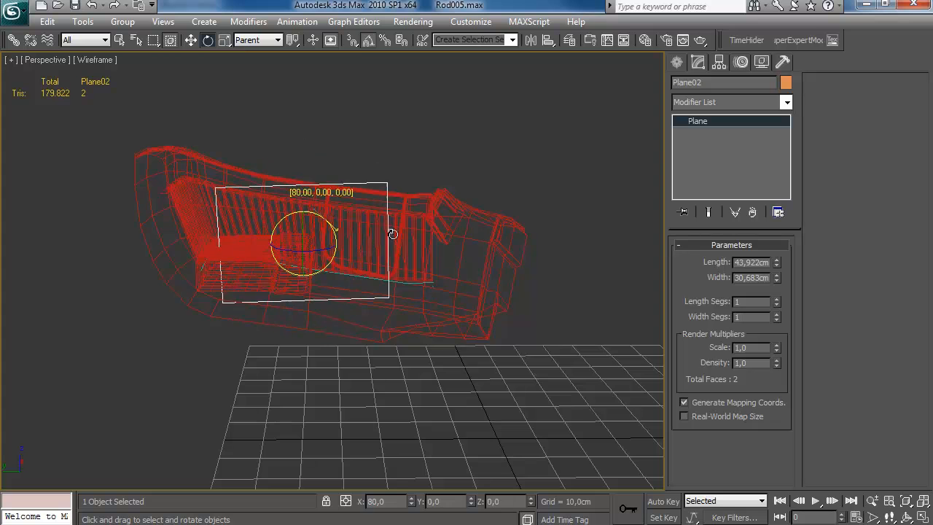
pyautogui.click(257, 92)
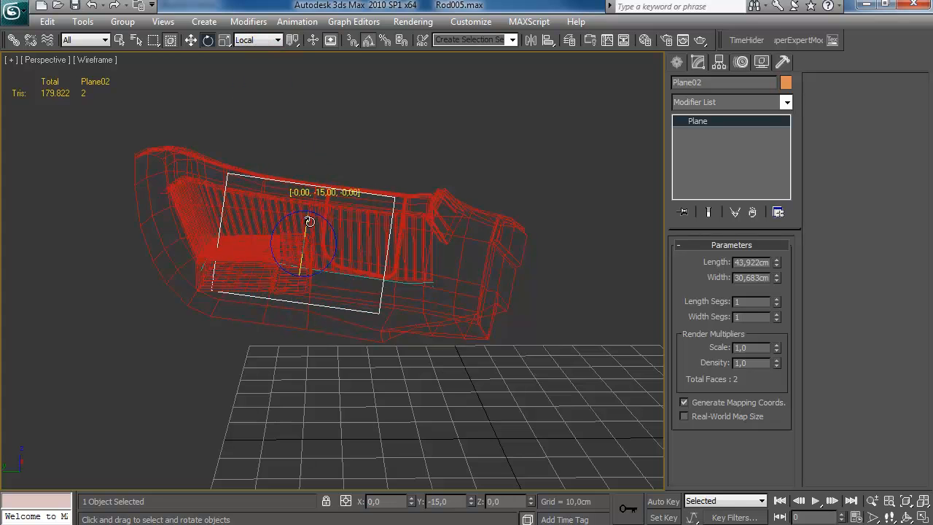
pyautogui.keyDown('alt'); pyautogui.moveTo(327, 196); pyautogui.dragTo(315, 185, button='middle'); pyautogui.keyUp('alt')
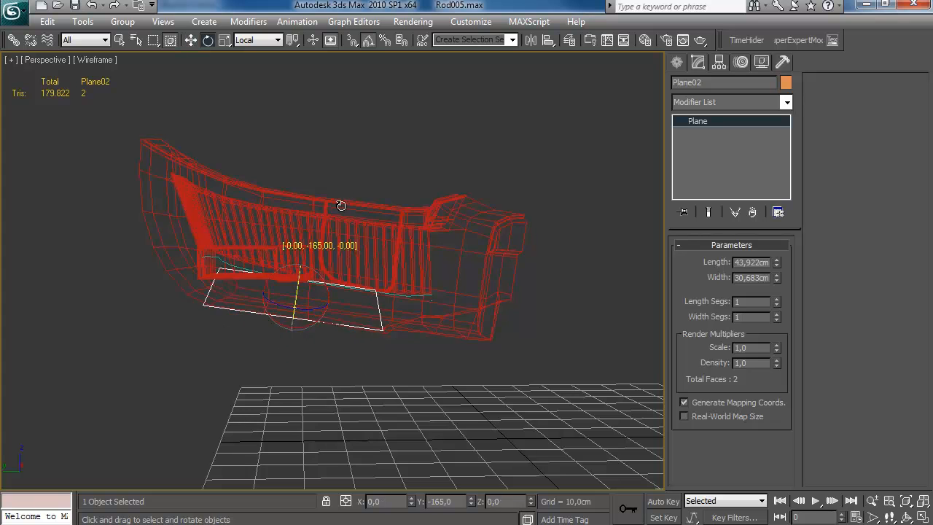
# Step: Convert the floor plane to Editable Poly and enter edge editing with shaded display
pyautogui.keyDown('alt'); pyautogui.moveTo(348, 196); pyautogui.dragTo(418, 242, button='middle'); pyautogui.keyUp('alt')
pyautogui.press('F3')
pyautogui.rightClick(744, 122)
pyautogui.click(792, 231)
pyautogui.click(712, 275)
# Step: Place the floor plane's inner edge on the body's centerline at X 0 cm
pyautogui.click(343, 337)
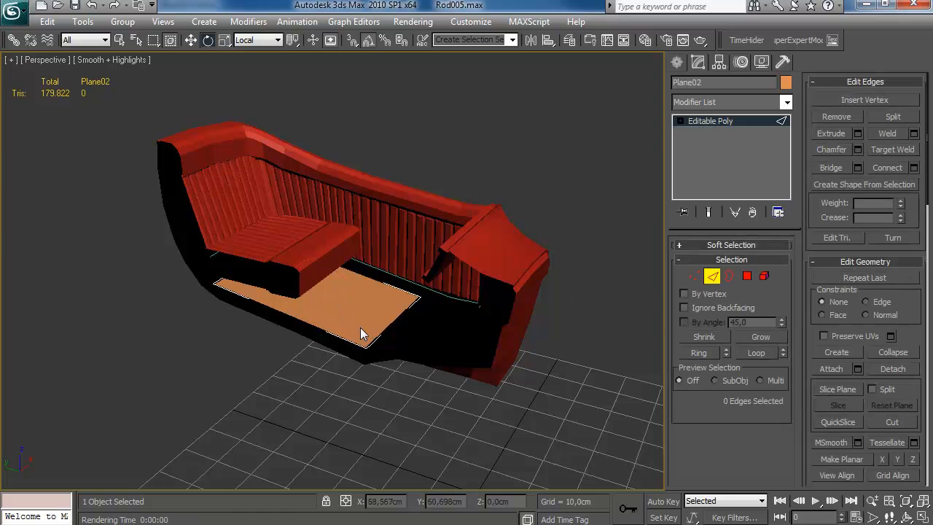
pyautogui.press('w')
pyautogui.keyDown('alt'); pyautogui.moveTo(361, 320); pyautogui.dragTo(308, 386, button='middle'); pyautogui.keyUp('alt')
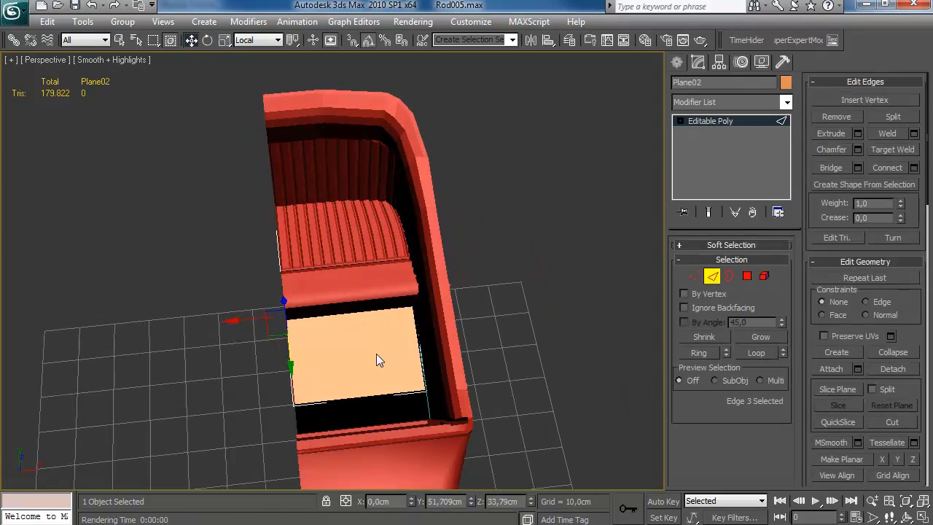
pyautogui.moveTo(386, 304)
pyautogui.keyDown('alt'); pyautogui.mouseDown(button='middle')
pyautogui.moveTo(506, 231)
pyautogui.moveTo(437, 240)
pyautogui.moveTo(416, 259)
pyautogui.moveTo(445, 310)
pyautogui.moveTo(479, 313)
pyautogui.mouseUp(button='middle'); pyautogui.keyUp('alt')
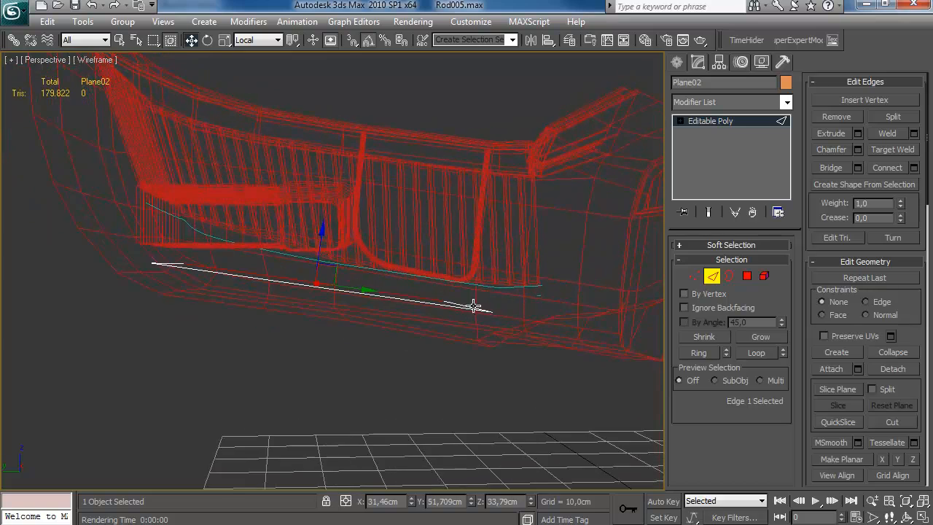
# Step: Connect the floor plane's two long edges with 2 segments
pyautogui.press('2')
pyautogui.keyDown('alt'); pyautogui.moveTo(323, 257); pyautogui.dragTo(354, 372, button='middle'); pyautogui.keyUp('alt')
pyautogui.press('2')
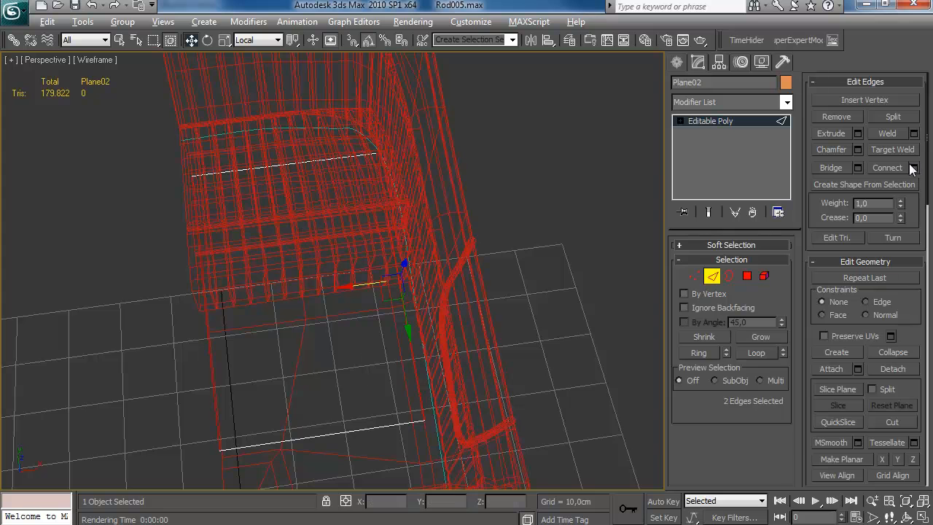
pyautogui.click(913, 168)
pyautogui.click(710, 423)
# Step: Move the floor plane's two rearmost outer vertices inward in World coordinates to follow the body's inner wall
pyautogui.click(695, 276)
pyautogui.keyDown('alt'); pyautogui.moveTo(487, 250); pyautogui.dragTo(456, 247, button='middle'); pyautogui.keyUp('alt')
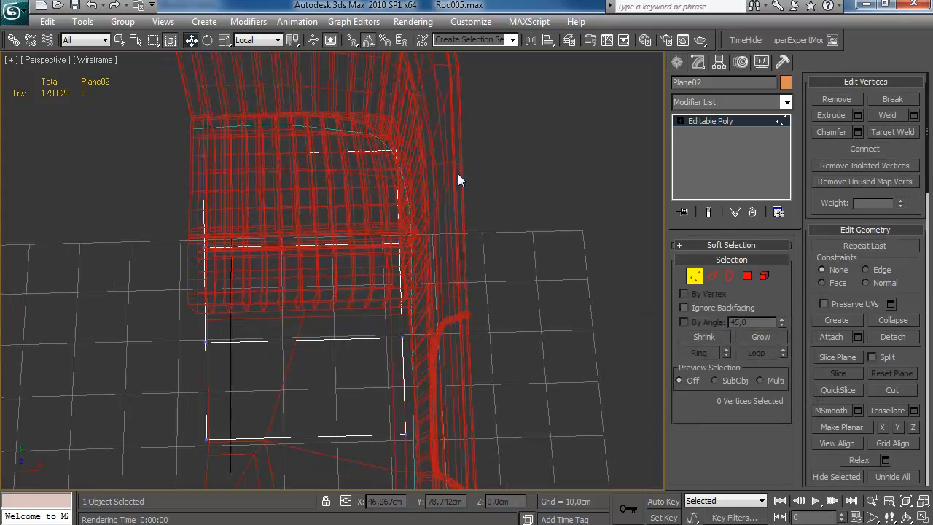
pyautogui.click(273, 40)
pyautogui.click(248, 69)
pyautogui.moveTo(430, 148); pyautogui.dragTo(406, 150)
pyautogui.moveTo(434, 243); pyautogui.dragTo(429, 242)
pyautogui.keyDown('alt'); pyautogui.moveTo(429, 251); pyautogui.dragTo(420, 292, button='middle'); pyautogui.keyUp('alt')
# Step: Connect the side edges of the floor plane's rear section with one crosswise edge and return to vertex editing
pyautogui.moveTo(200, 280); pyautogui.dragTo(387, 212)
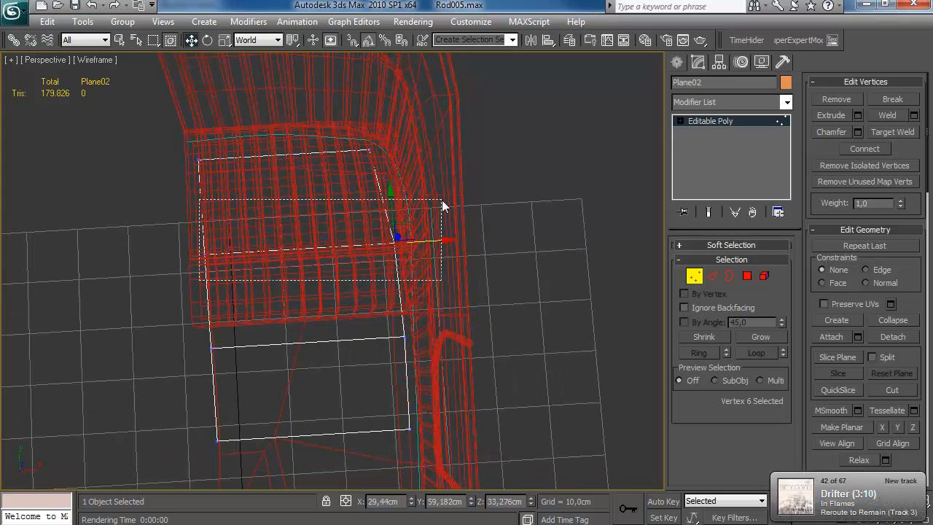
pyautogui.press('2')
pyautogui.click(915, 168)
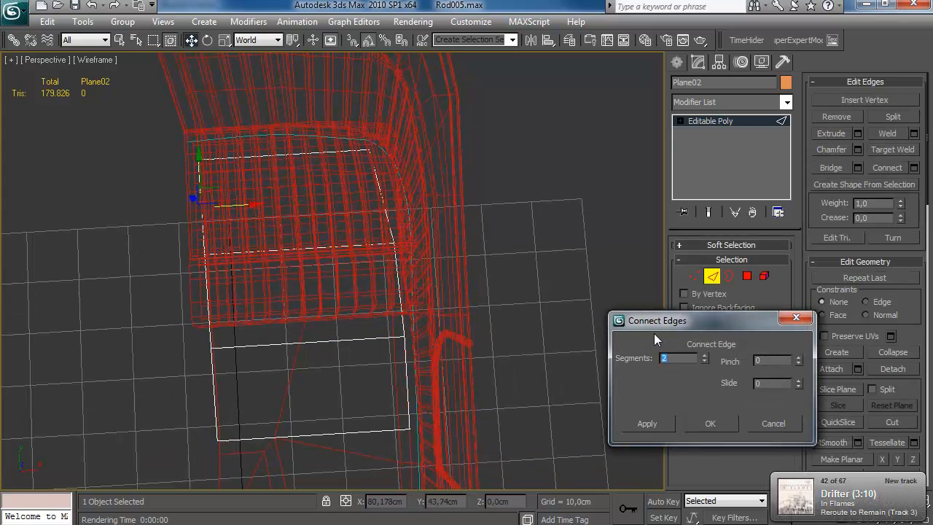
pyautogui.click(726, 424)
pyautogui.press('1')
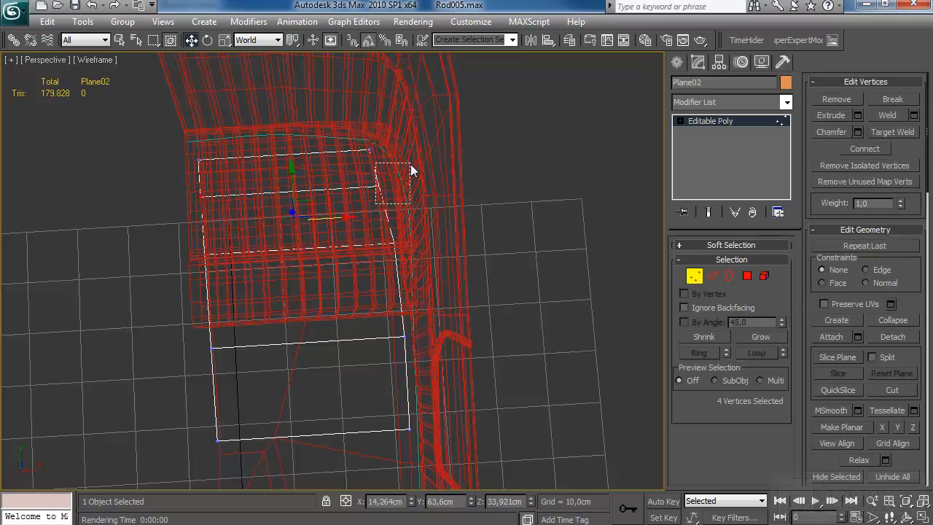
# Step: Fit the floor's side vertices to the body wall and connect its crosswise edges with one lengthwise edge slid towards the centerline
pyautogui.moveTo(426, 240); pyautogui.dragTo(428, 240)
pyautogui.keyDown('alt'); pyautogui.moveTo(428, 240); pyautogui.dragTo(463, 206, button='middle'); pyautogui.keyUp('alt')
pyautogui.click(716, 278)
pyautogui.click(449, 343)
pyautogui.click(914, 168)
pyautogui.moveTo(541, 339)
pyautogui.keyDown('alt'); pyautogui.mouseDown(button='middle')
pyautogui.moveTo(485, 313)
pyautogui.moveTo(435, 327)
pyautogui.moveTo(528, 339)
pyautogui.mouseUp(button='middle'); pyautogui.keyUp('alt')
pyautogui.click(797, 386)
pyautogui.click(710, 424)
# Step: Extend the floor's two front edges forward along the body's underside in two new sections
pyautogui.keyDown('alt'); pyautogui.moveTo(645, 365); pyautogui.dragTo(442, 305, button='middle'); pyautogui.keyUp('alt')
pyautogui.moveTo(442, 306); pyautogui.dragTo(386, 356)
pyautogui.moveTo(447, 353); pyautogui.dragTo(373, 310, button='middle')
pyautogui.keyDown('shift'); pyautogui.moveTo(312, 286); pyautogui.dragTo(314, 286); pyautogui.keyUp('shift')
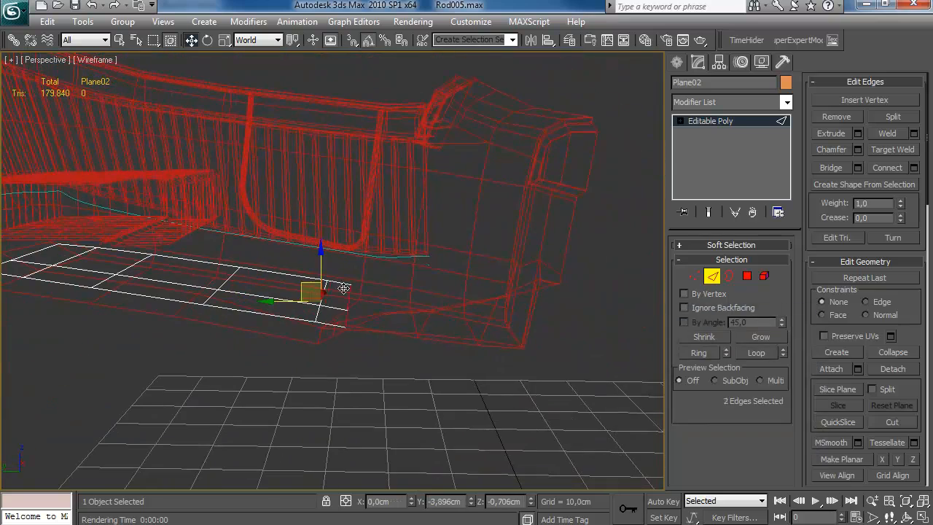
pyautogui.keyDown('alt'); pyautogui.moveTo(497, 313); pyautogui.dragTo(450, 341, button='middle'); pyautogui.keyUp('alt')
pyautogui.keyDown('alt'); pyautogui.moveTo(443, 302); pyautogui.dragTo(445, 245, button='middle'); pyautogui.keyUp('alt')
# Step: Extrude the two inner polygons of the floor's front sections upward to form a transmission tunnel
pyautogui.press('1')
pyautogui.press('4')
pyautogui.click(467, 337)
pyautogui.click(858, 116)
pyautogui.click(693, 404)
# Step: With the Edge constraint on, slide the tunnel's rear and middle top vertices down so the tunnel rises towards the front
pyautogui.press('1')
pyautogui.keyDown('alt'); pyautogui.moveTo(384, 244); pyautogui.dragTo(327, 230, button='middle'); pyautogui.keyUp('alt')
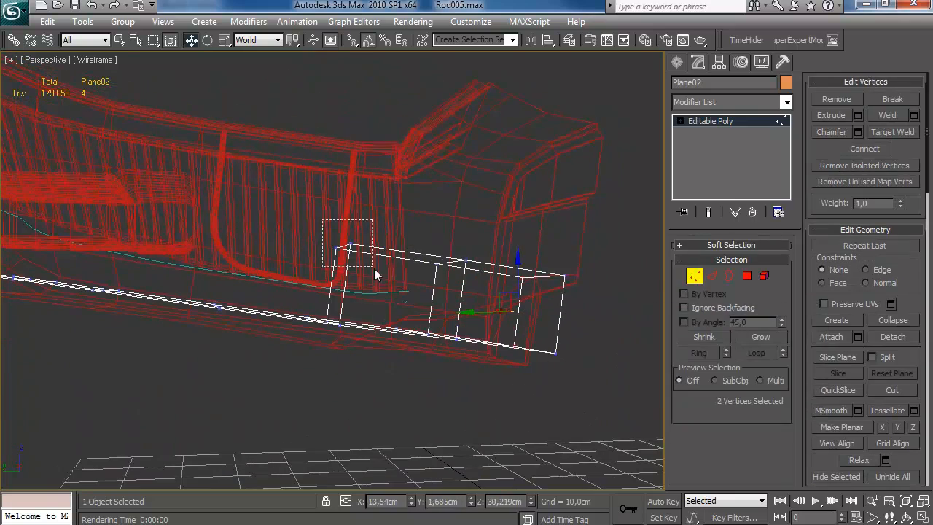
pyautogui.moveTo(327, 230); pyautogui.dragTo(359, 255)
pyautogui.keyDown('alt'); pyautogui.moveTo(358, 256); pyautogui.dragTo(347, 243, button='middle'); pyautogui.keyUp('alt')
pyautogui.keyDown('alt'); pyautogui.moveTo(453, 251); pyautogui.dragTo(476, 294, button='middle'); pyautogui.keyUp('alt')
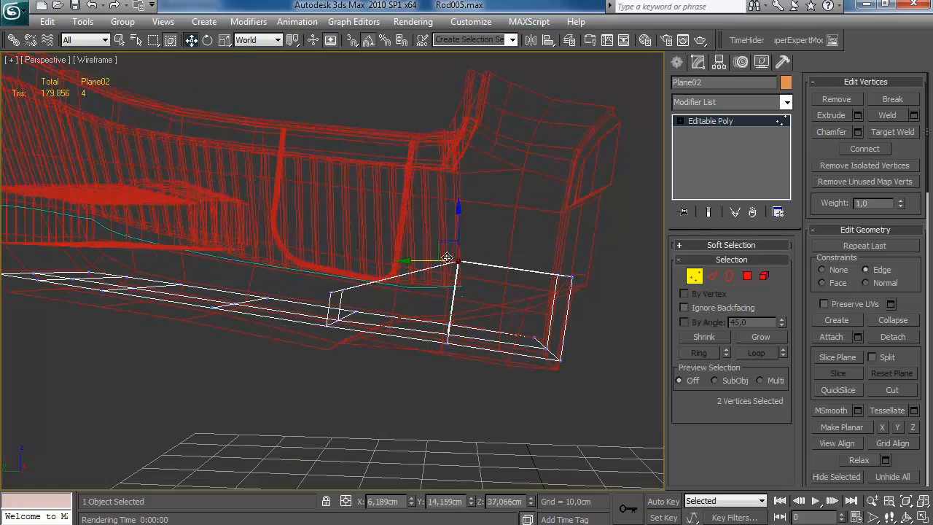
pyautogui.moveTo(322, 273); pyautogui.dragTo(345, 276)
pyautogui.keyDown('alt'); pyautogui.moveTo(345, 277); pyautogui.dragTo(315, 321, button='middle'); pyautogui.keyUp('alt')
pyautogui.click(339, 273)
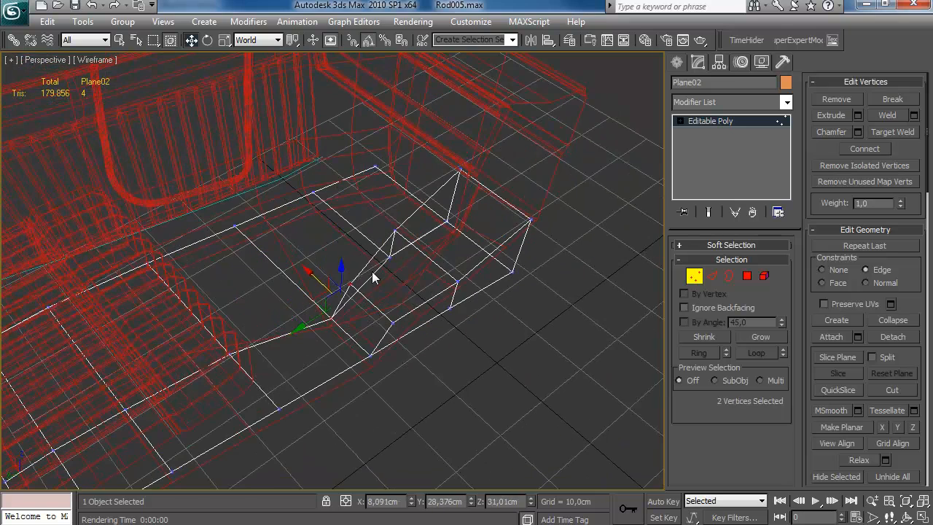
pyautogui.keyDown('alt'); pyautogui.moveTo(465, 175); pyautogui.dragTo(416, 255, button='middle'); pyautogui.keyUp('alt')
# Step: Delete the unneeded tunnel faces and copy the floor's outer front edge upward beside the tunnel
pyautogui.press('4')
pyautogui.keyDown('alt'); pyautogui.moveTo(495, 294); pyautogui.dragTo(512, 293, button='middle'); pyautogui.keyUp('alt')
pyautogui.click(714, 275)
pyautogui.keyDown('alt'); pyautogui.moveTo(403, 247); pyautogui.dragTo(431, 240, button='middle'); pyautogui.keyUp('alt')
pyautogui.click(431, 240)
pyautogui.press('w')
pyautogui.keyDown('shift'); pyautogui.moveTo(411, 203); pyautogui.dragTo(419, 175); pyautogui.keyUp('shift')
pyautogui.hotkey('ctrl', 'z')
pyautogui.keyDown('alt'); pyautogui.moveTo(413, 178); pyautogui.dragTo(379, 178, button='middle'); pyautogui.keyUp('alt')
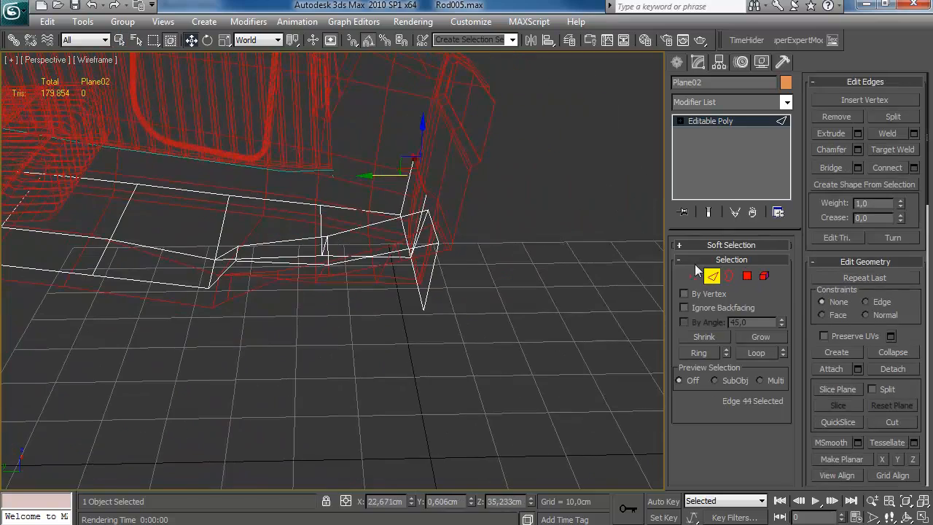
# Step: Move the front floor section's outer corner vertices along X to follow the body's inner wall
pyautogui.press('4')
pyautogui.keyDown('alt'); pyautogui.moveTo(432, 273); pyautogui.dragTo(503, 292, button='middle'); pyautogui.keyUp('alt')
pyautogui.press('1')
pyautogui.rightClick(396, 200)
pyautogui.keyDown('alt'); pyautogui.moveTo(432, 280); pyautogui.dragTo(464, 252, button='middle'); pyautogui.keyUp('alt')
pyautogui.click(321, 208)
pyautogui.keyDown('alt'); pyautogui.moveTo(356, 207); pyautogui.dragTo(341, 270, button='middle'); pyautogui.keyUp('alt')
pyautogui.moveTo(362, 173); pyautogui.dragTo(300, 234)
pyautogui.keyDown('alt'); pyautogui.moveTo(314, 212); pyautogui.dragTo(317, 232, button='middle'); pyautogui.keyUp('alt')
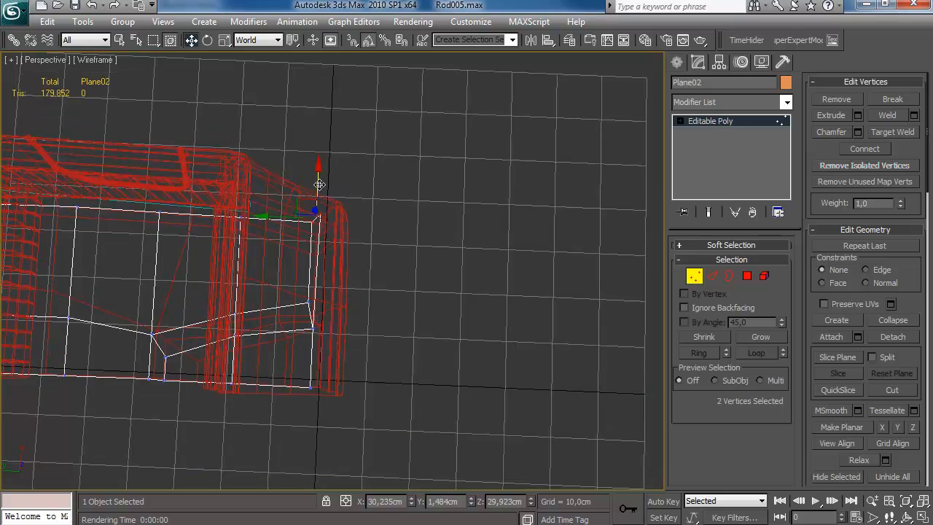
pyautogui.keyDown('alt'); pyautogui.moveTo(315, 195); pyautogui.dragTo(369, 265, button='middle'); pyautogui.keyUp('alt')
pyautogui.press('2')
pyautogui.click(913, 169)
pyautogui.rightClick(798, 384)
pyautogui.click(773, 423)
# Step: Copy the floor's outer side edges upward to form a low wall along the body's side
pyautogui.click(369, 264)
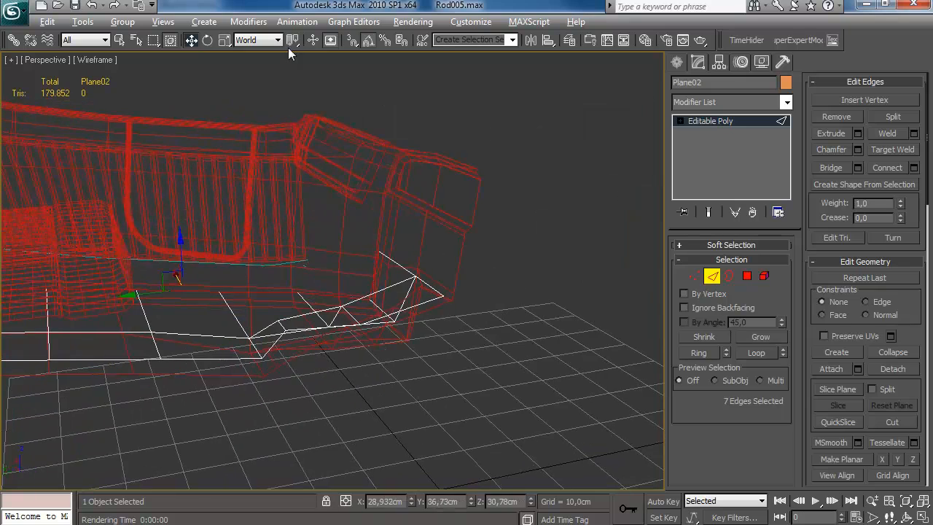
pyautogui.keyDown('alt'); pyautogui.moveTo(345, 326); pyautogui.dragTo(218, 282, button='middle'); pyautogui.keyUp('alt')
pyautogui.keyDown('alt'); pyautogui.moveTo(153, 219); pyautogui.dragTo(358, 302, button='middle'); pyautogui.keyUp('alt')
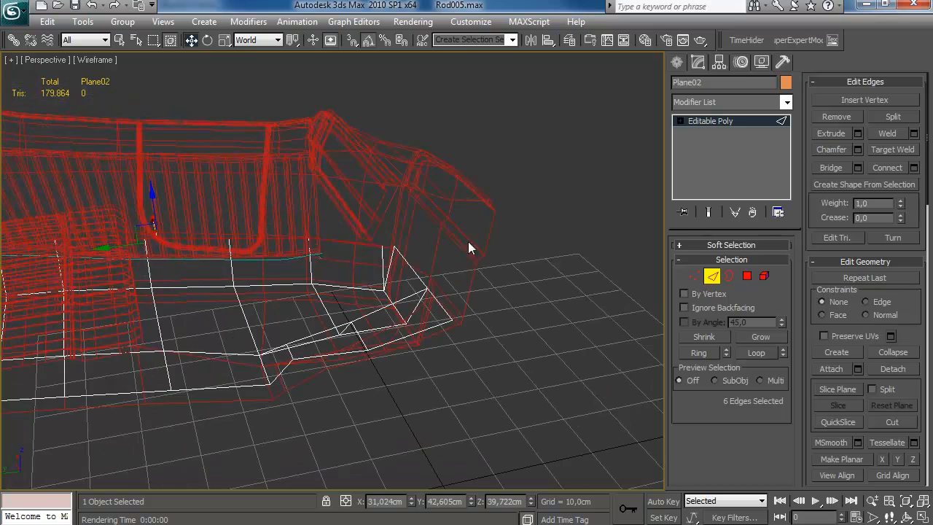
pyautogui.press('1')
pyautogui.keyDown('alt'); pyautogui.moveTo(396, 246); pyautogui.dragTo(430, 219, button='middle'); pyautogui.keyUp('alt')
# Step: Copy the three front top edges upward to form the footwell's front wall under the cowl
pyautogui.click(711, 277)
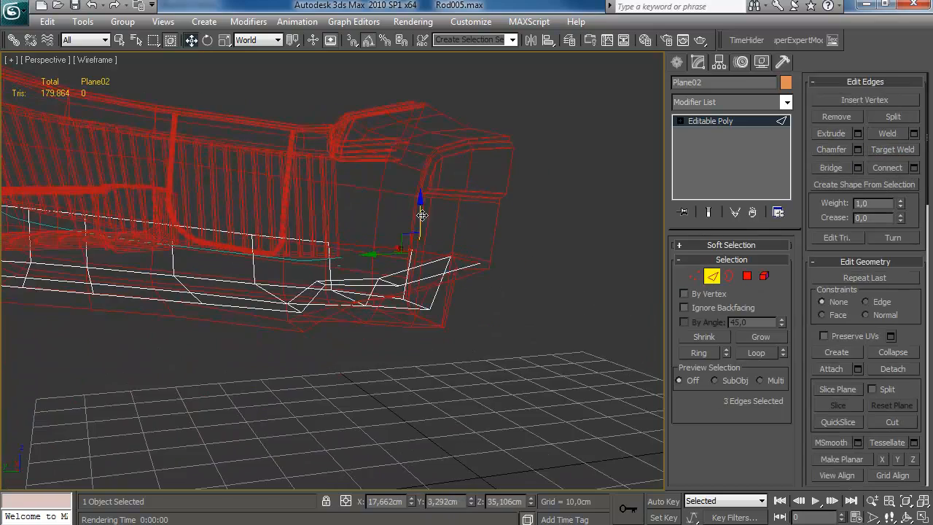
pyautogui.keyDown('shift'); pyautogui.moveTo(428, 138); pyautogui.dragTo(430, 128); pyautogui.keyUp('shift')
pyautogui.keyDown('alt'); pyautogui.moveTo(434, 174); pyautogui.dragTo(479, 210, button='middle'); pyautogui.keyUp('alt')
pyautogui.keyDown('alt'); pyautogui.click(412, 172); pyautogui.keyUp('alt')
pyautogui.keyDown('alt'); pyautogui.moveTo(374, 204); pyautogui.dragTo(443, 143, button='middle'); pyautogui.keyUp('alt')
pyautogui.press('F3')
pyautogui.moveTo(339, 129)
pyautogui.keyDown('alt'); pyautogui.mouseDown(button='middle')
pyautogui.moveTo(484, 342)
pyautogui.moveTo(406, 240)
pyautogui.moveTo(506, 313)
pyautogui.moveTo(715, 283)
pyautogui.mouseUp(button='middle'); pyautogui.keyUp('alt')
# Step: Connect the front section's ring of edges with a new loop and shape the upper part of the footwell
pyautogui.press('1')
pyautogui.keyDown('alt'); pyautogui.moveTo(401, 275); pyautogui.dragTo(437, 319, button='middle'); pyautogui.keyUp('alt')
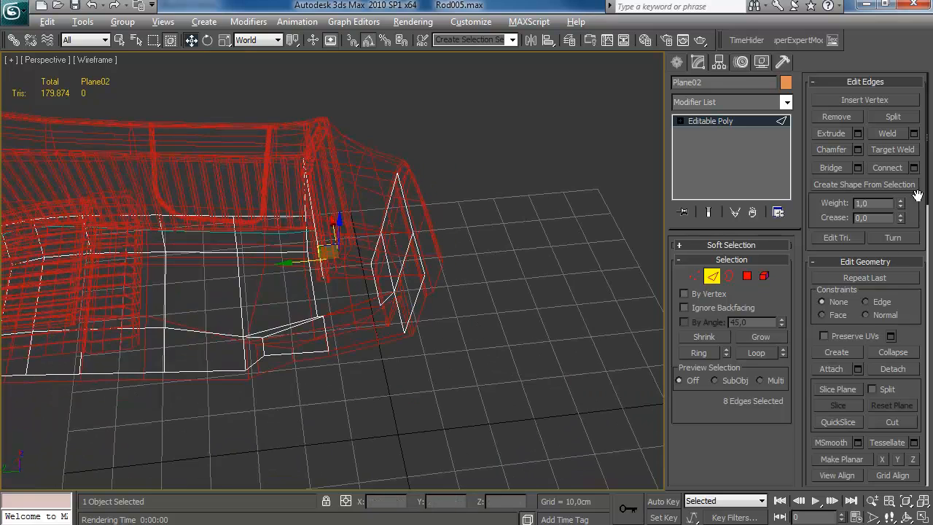
pyautogui.click(710, 423)
pyautogui.keyDown('alt'); pyautogui.moveTo(467, 364); pyautogui.dragTo(396, 172, button='middle'); pyautogui.keyUp('alt')
pyautogui.keyDown('alt'); pyautogui.moveTo(391, 206); pyautogui.dragTo(387, 213, button='middle'); pyautogui.keyUp('alt')
pyautogui.moveTo(387, 165); pyautogui.dragTo(390, 159)
pyautogui.keyDown('alt'); pyautogui.moveTo(395, 162); pyautogui.dragTo(466, 109, button='middle'); pyautogui.keyUp('alt')
pyautogui.click(411, 251)
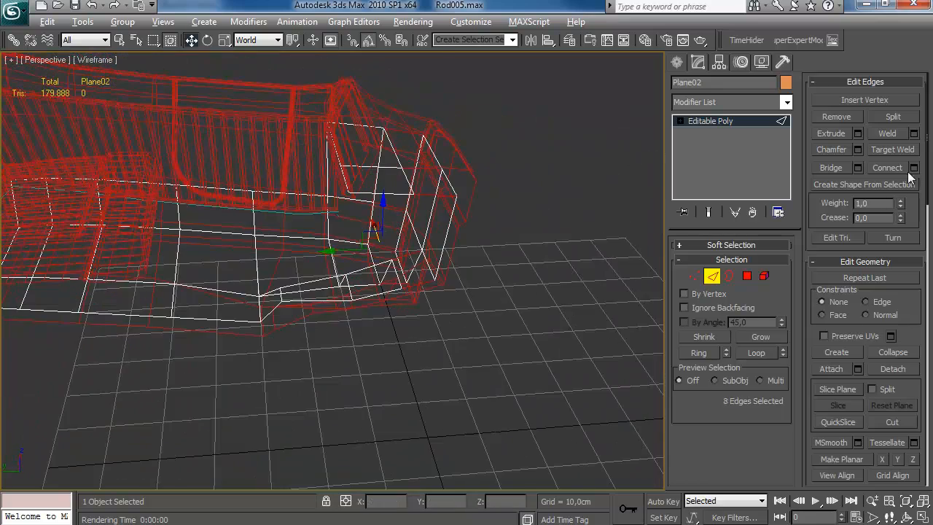
# Step: Connect the footwell's selected ring of edges with 1 segment, Pinch 0 and Slide -79
pyautogui.click(915, 167)
pyautogui.keyDown('alt'); pyautogui.moveTo(642, 248); pyautogui.dragTo(609, 275, button='middle'); pyautogui.keyUp('alt')
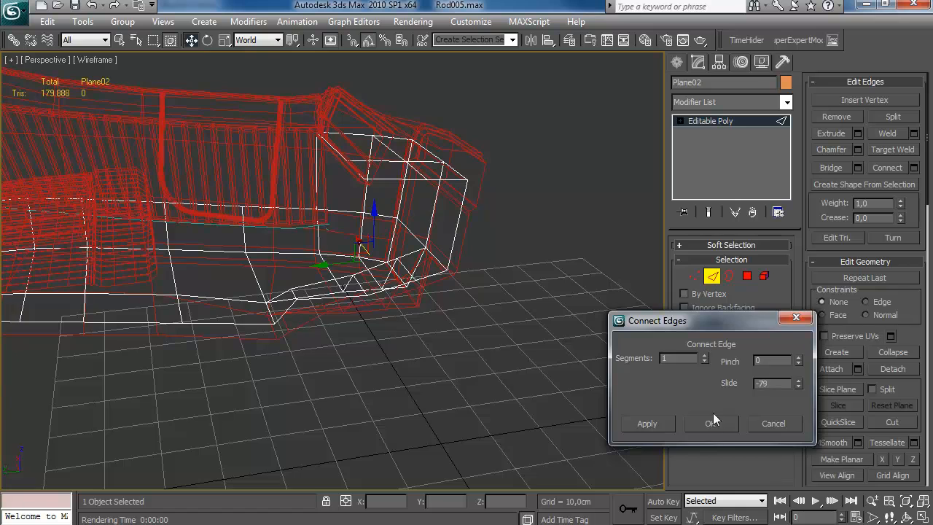
pyautogui.click(718, 426)
pyautogui.keyDown('alt'); pyautogui.moveTo(539, 299); pyautogui.dragTo(503, 261, button='middle'); pyautogui.keyUp('alt')
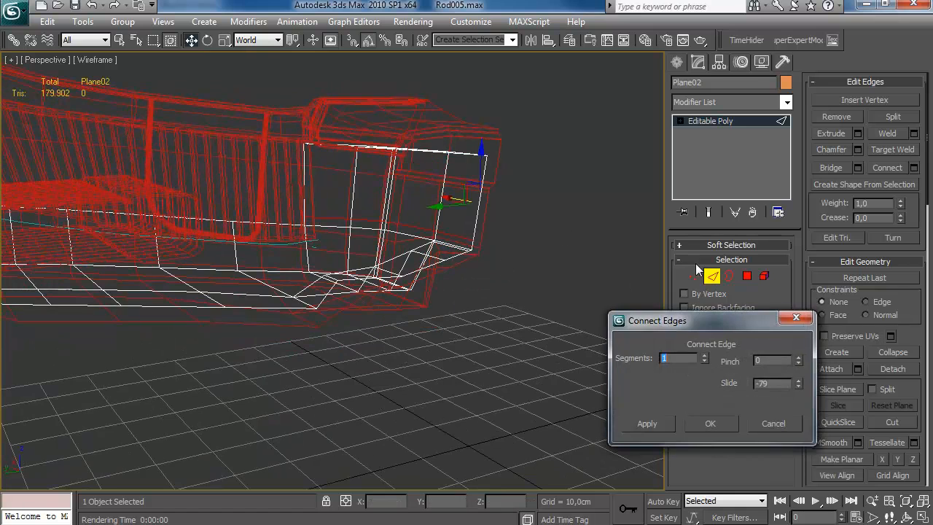
# Step: Connect the ring of edges across the floor and footwell with 1 segment at Slide -73 as a lengthwise support loop
pyautogui.keyDown('alt'); pyautogui.moveTo(512, 287); pyautogui.dragTo(468, 344, button='middle'); pyautogui.keyUp('alt')
pyautogui.click(914, 168)
pyautogui.keyDown('alt'); pyautogui.moveTo(539, 262); pyautogui.dragTo(496, 306, button='middle'); pyautogui.keyUp('alt')
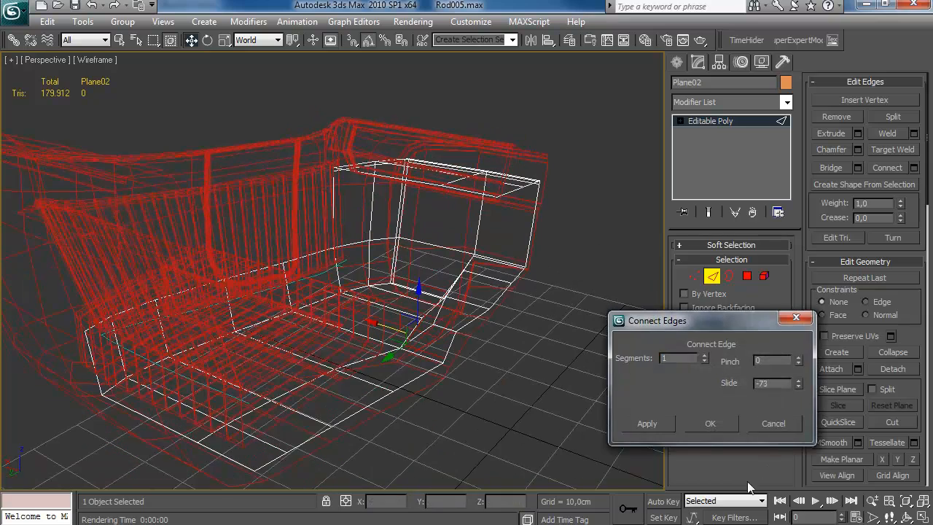
pyautogui.keyDown('alt'); pyautogui.moveTo(508, 339); pyautogui.dragTo(574, 290, button='middle'); pyautogui.keyUp('alt')
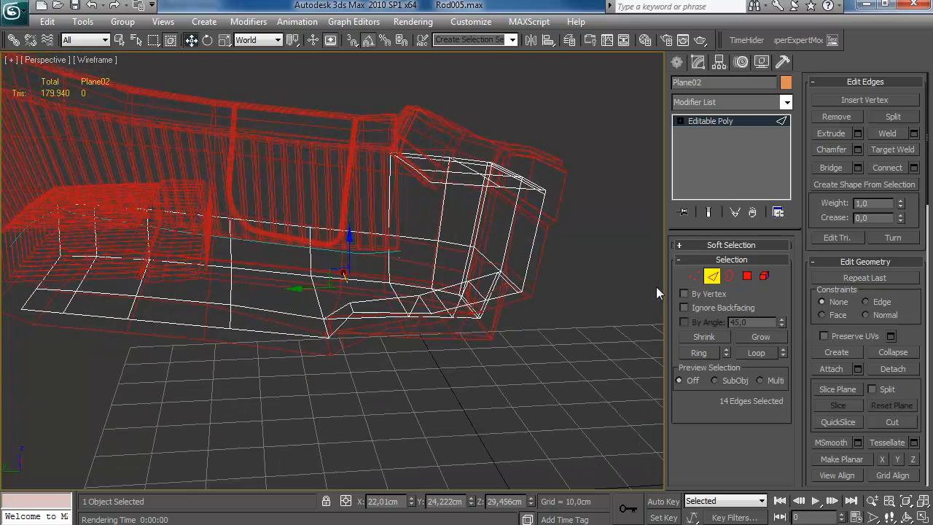
# Step: Check the shaded floor mesh from the cut side and select its open edges along the centerline
pyautogui.press('2')
pyautogui.press('F3')
pyautogui.press('2')
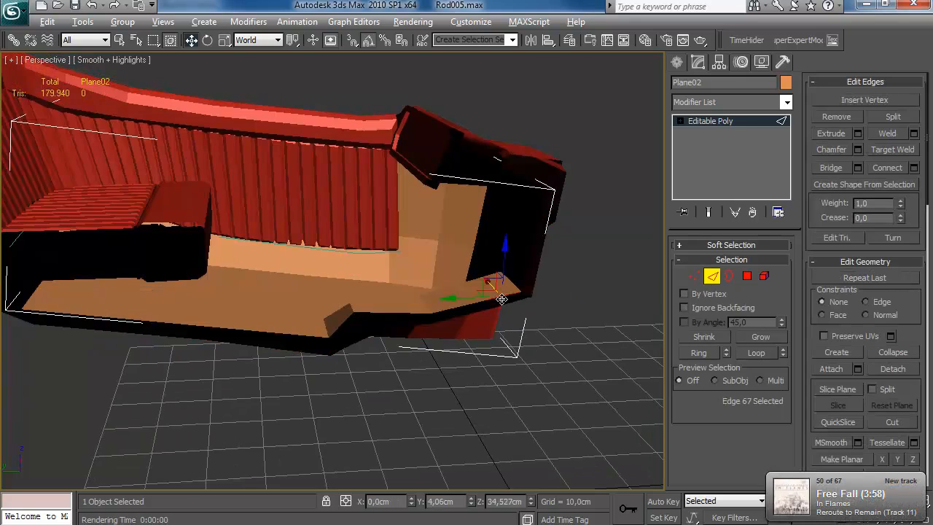
pyautogui.moveTo(514, 246)
pyautogui.keyDown('alt'); pyautogui.mouseDown(button='middle')
pyautogui.moveTo(338, 170)
pyautogui.moveTo(350, 175)
pyautogui.mouseUp(button='middle'); pyautogui.keyUp('alt')
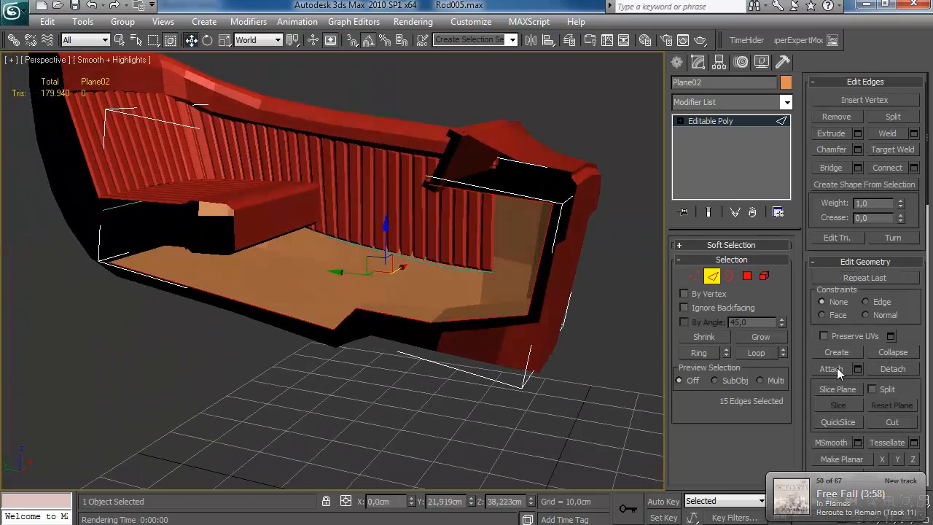
pyautogui.hotkey('ctrl', 'z')
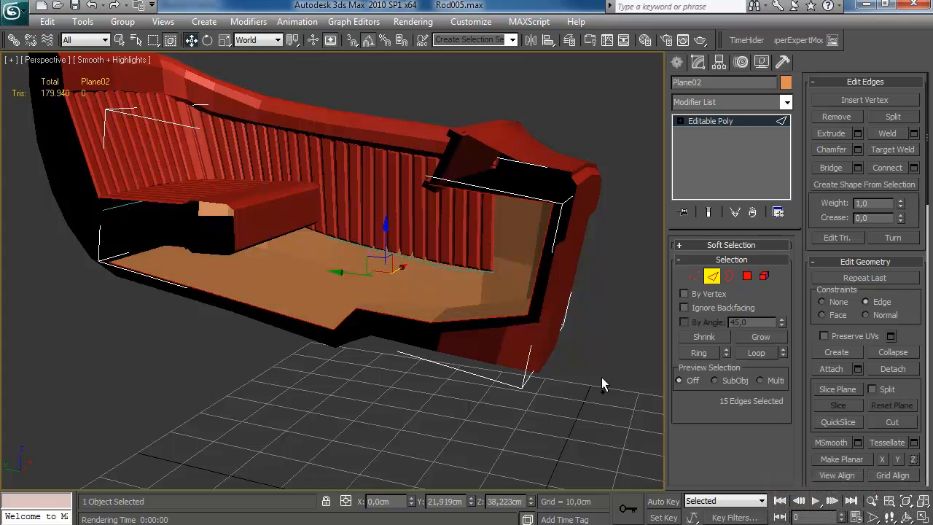
pyautogui.keyDown('alt'); pyautogui.moveTo(481, 327); pyautogui.dragTo(392, 352, button='middle'); pyautogui.keyUp('alt')
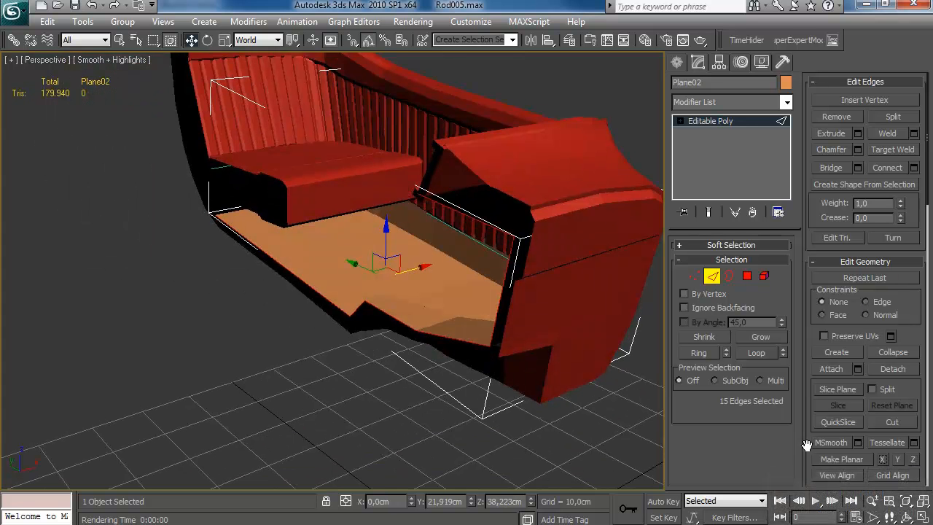
# Step: Attach the floor mesh to the HPbody object and turn its Symmetry and TurboSmooth modifiers back on
pyautogui.click(712, 276)
pyautogui.click(586, 320)
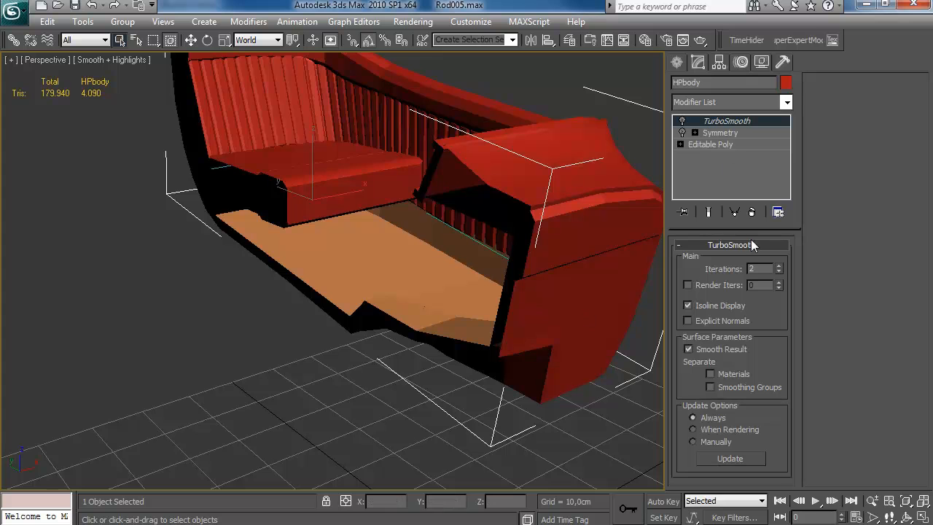
pyautogui.click(711, 145)
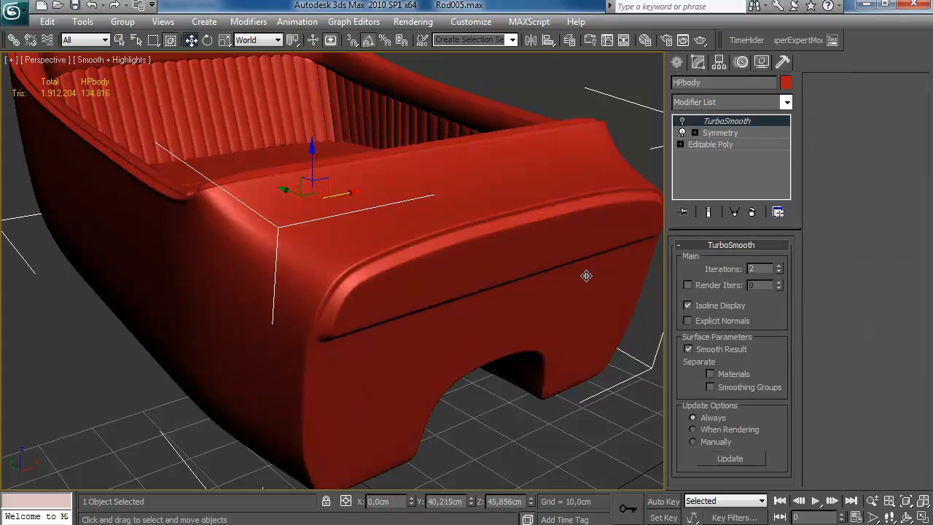
pyautogui.click(587, 275)
pyautogui.keyDown('alt'); pyautogui.moveTo(588, 275); pyautogui.dragTo(333, 319, button='middle'); pyautogui.keyUp('alt')
pyautogui.scroll(4, 398, 240)
pyautogui.scroll(-4, 428, 282)
# Step: Select the attached floor element in HPbody's base mesh in wireframe and switch to vertex editing
pyautogui.scroll(4, 382, 294)
pyautogui.press('F3')
pyautogui.keyDown('alt'); pyautogui.moveTo(317, 364); pyautogui.dragTo(398, 299, button='middle'); pyautogui.keyUp('alt')
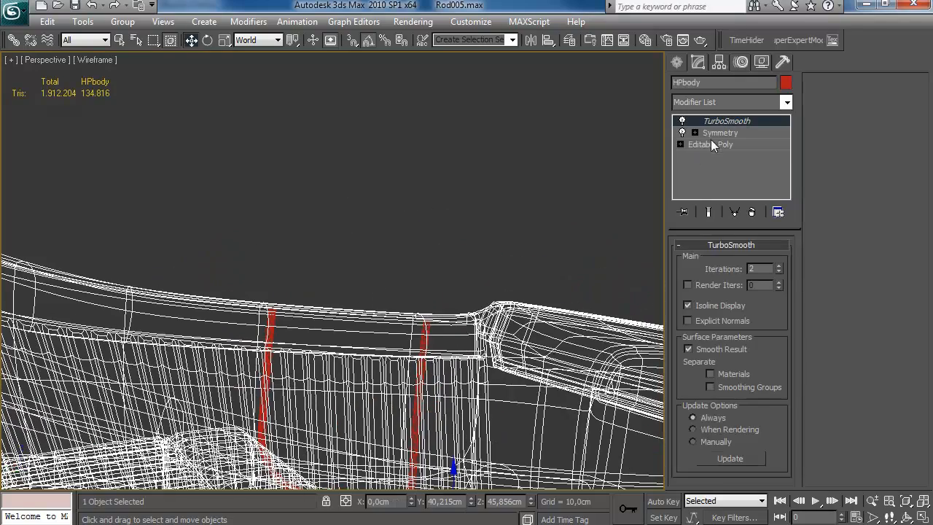
pyautogui.click(712, 144)
pyautogui.click(694, 276)
pyautogui.moveTo(489, 330); pyautogui.dragTo(297, 263, button='middle')
pyautogui.click(765, 277)
pyautogui.click(510, 390)
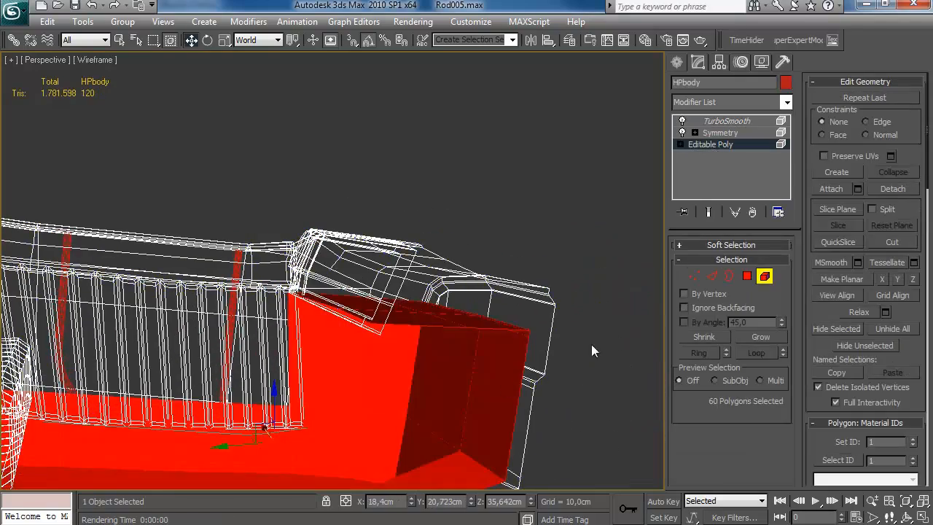
pyautogui.click(697, 275)
pyautogui.keyDown('alt'); pyautogui.moveTo(466, 307); pyautogui.dragTo(497, 296, button='middle'); pyautogui.keyUp('alt')
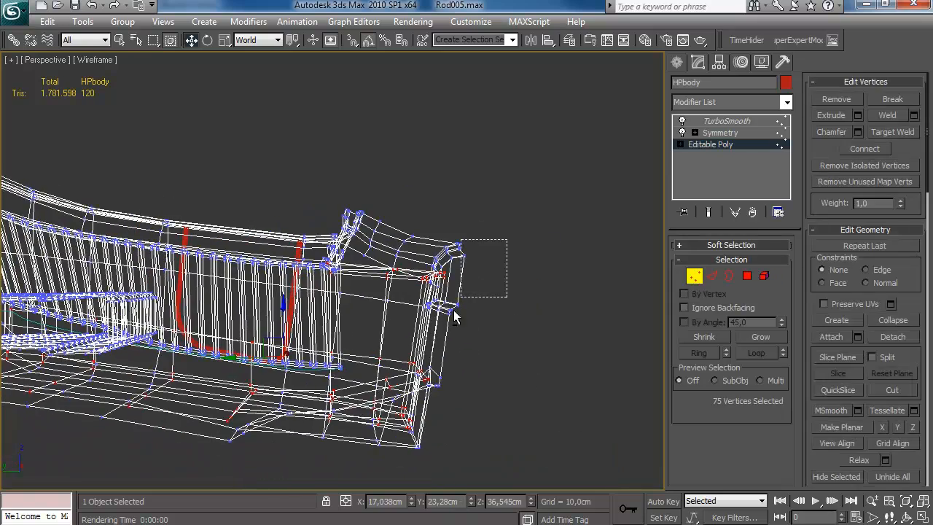
# Step: Move the footwell's upper rear vertices up to meet the back of the dashboard panel
pyautogui.keyDown('alt'); pyautogui.moveTo(400, 429); pyautogui.dragTo(421, 394, button='middle'); pyautogui.keyUp('alt')
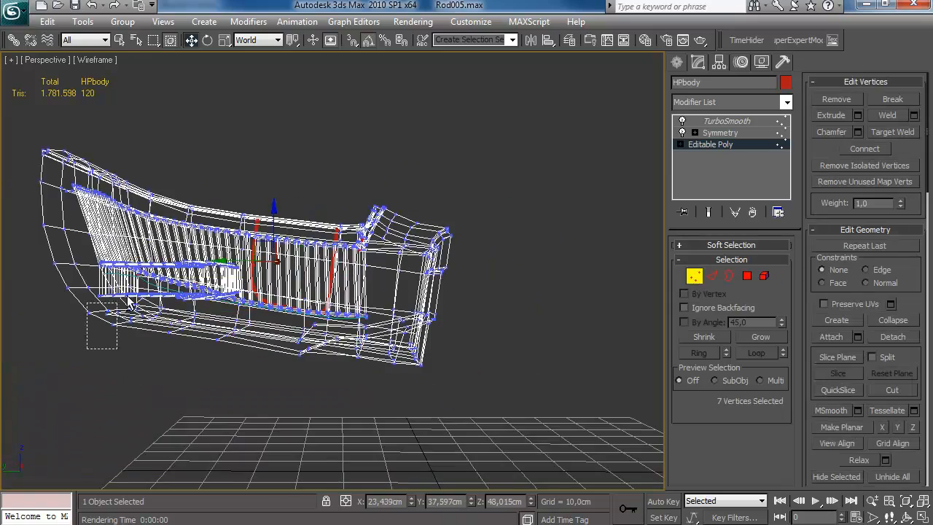
pyautogui.scroll(6, 395, 298)
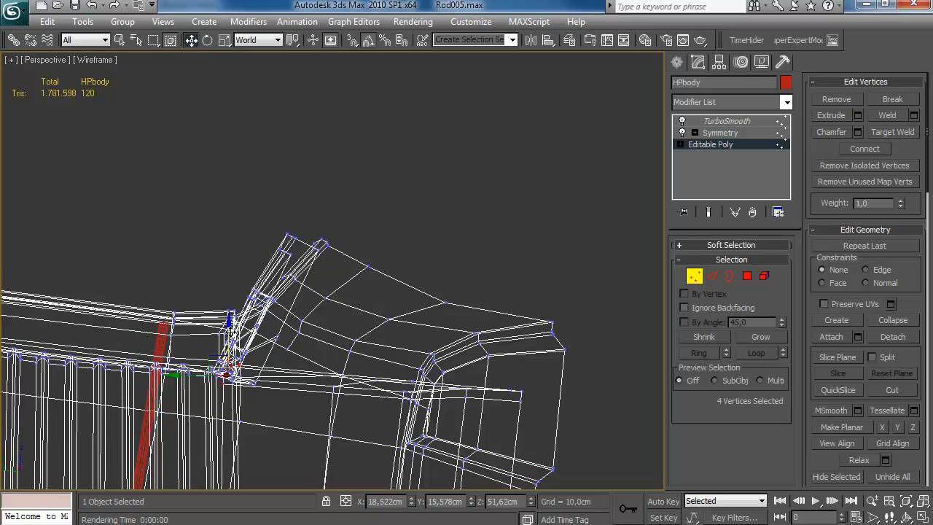
pyautogui.keyDown('alt'); pyautogui.moveTo(243, 303); pyautogui.dragTo(234, 373, button='middle'); pyautogui.keyUp('alt')
pyautogui.moveTo(234, 361); pyautogui.dragTo(234, 360)
pyautogui.moveTo(232, 357)
pyautogui.keyDown('alt'); pyautogui.mouseDown(button='middle')
pyautogui.moveTo(195, 343)
pyautogui.moveTo(146, 270)
pyautogui.moveTo(119, 278)
pyautogui.moveTo(125, 283)
pyautogui.mouseUp(button='middle'); pyautogui.keyUp('alt')
pyautogui.press('F3')
pyautogui.keyDown('alt'); pyautogui.moveTo(197, 332); pyautogui.dragTo(211, 355, button='middle'); pyautogui.keyUp('alt')
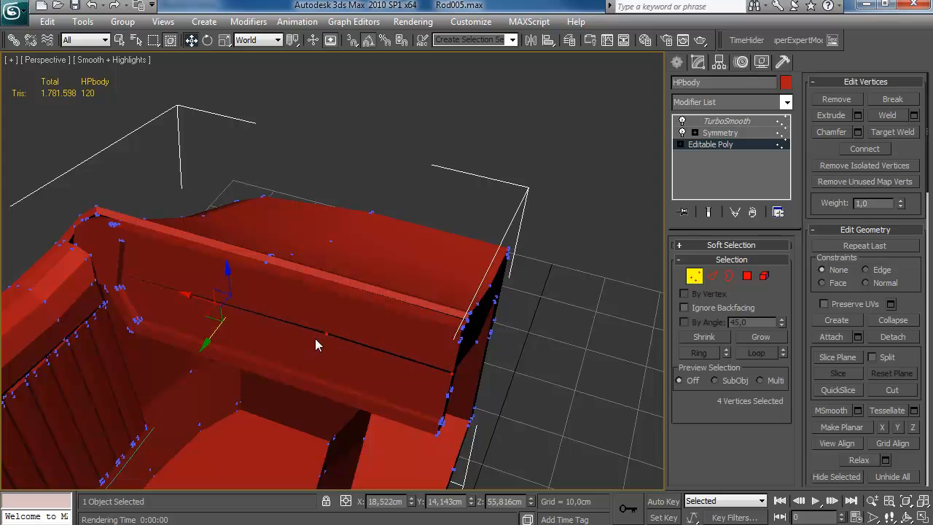
pyautogui.moveTo(87, 297); pyautogui.dragTo(88, 297)
pyautogui.keyDown('alt'); pyautogui.moveTo(88, 298); pyautogui.dragTo(155, 299, button='middle'); pyautogui.keyUp('alt')
pyautogui.keyDown('alt'); pyautogui.moveTo(362, 367); pyautogui.dragTo(319, 312, button='middle'); pyautogui.keyUp('alt')
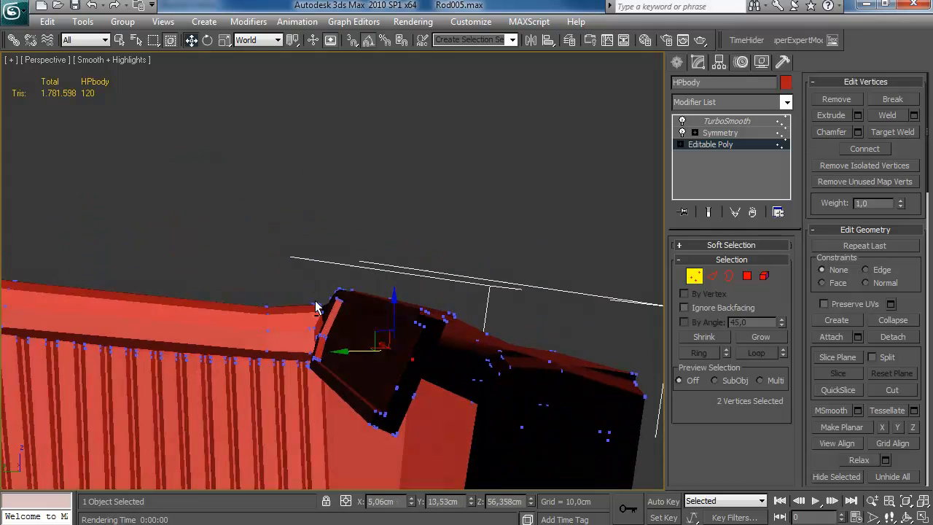
# Step: Adjust the footwell's remaining upper vertices so that nothing pokes through the dashboard panel
pyautogui.keyDown('alt'); pyautogui.moveTo(354, 350); pyautogui.dragTo(375, 308, button='middle'); pyautogui.keyUp('alt')
pyautogui.scroll(-3, 538, 320)
pyautogui.press('1')
pyautogui.click(539, 320)
pyautogui.scroll(3, 440, 279)
pyautogui.click(303, 295)
pyautogui.press('Delete')
pyautogui.scroll(-4, 355, 262)
pyautogui.scroll(4, 327, 269)
pyautogui.scroll(2, 375, 309)
# Step: Move two edges of the floor's side wall outward about 0.7 cm in X beneath the door lining
pyautogui.click(707, 145)
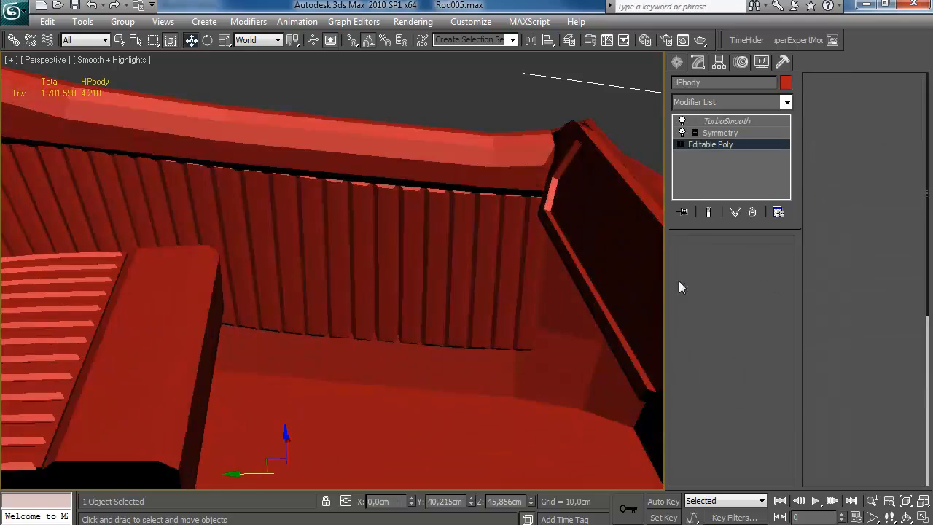
pyautogui.press('F3')
pyautogui.keyDown('alt'); pyautogui.moveTo(398, 376); pyautogui.dragTo(364, 395, button='middle'); pyautogui.keyUp('alt')
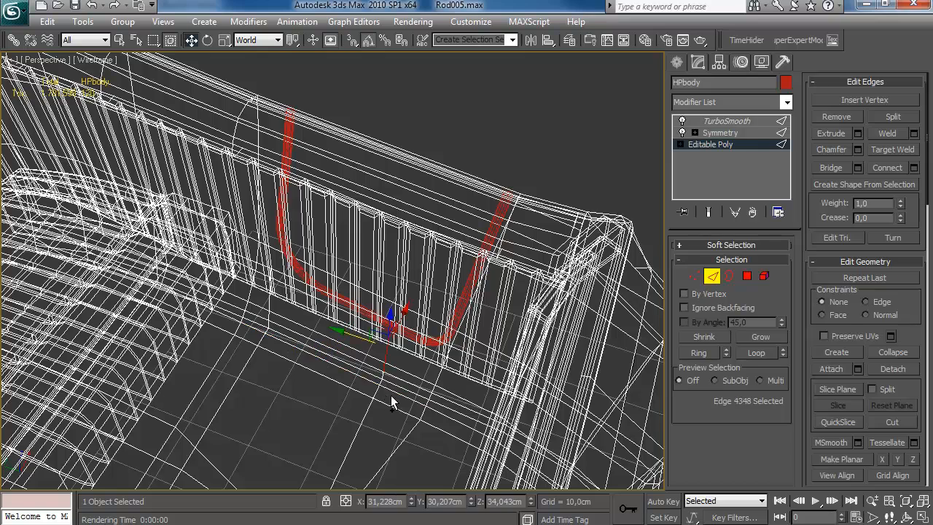
pyautogui.keyDown('alt'); pyautogui.moveTo(386, 375); pyautogui.dragTo(371, 410, button='middle'); pyautogui.keyUp('alt')
pyautogui.press('F3')
pyautogui.keyDown('alt'); pyautogui.moveTo(388, 443); pyautogui.dragTo(415, 372, button='middle'); pyautogui.keyUp('alt')
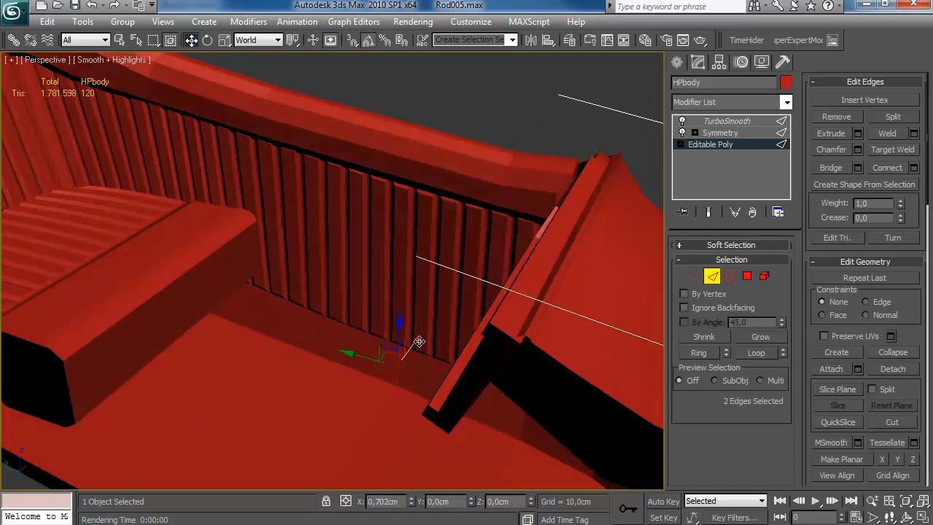
pyautogui.keyDown('alt'); pyautogui.moveTo(438, 317); pyautogui.dragTo(309, 404, button='middle'); pyautogui.keyUp('alt')
pyautogui.press('F3')
pyautogui.press('F3')
pyautogui.moveTo(302, 322)
pyautogui.keyDown('alt'); pyautogui.mouseDown(button='middle')
pyautogui.moveTo(367, 314)
pyautogui.moveTo(372, 294)
pyautogui.moveTo(733, 287)
pyautogui.mouseUp(button='middle'); pyautogui.keyUp('alt')
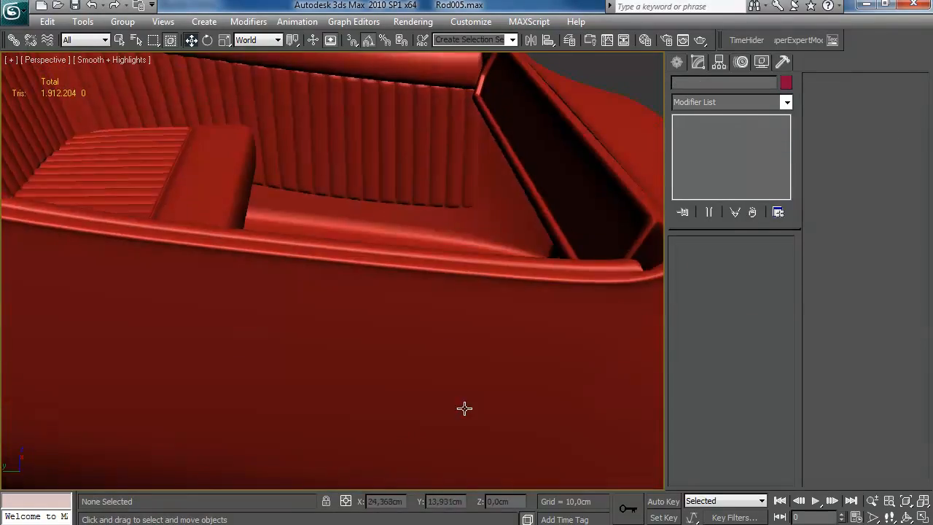
# Step: Fix the small surface flaw at the centre of the body's rear inner rim in the base mesh
pyautogui.keyDown('alt'); pyautogui.moveTo(462, 409); pyautogui.dragTo(402, 276, button='middle'); pyautogui.keyUp('alt')
pyautogui.scroll(4, 379, 290)
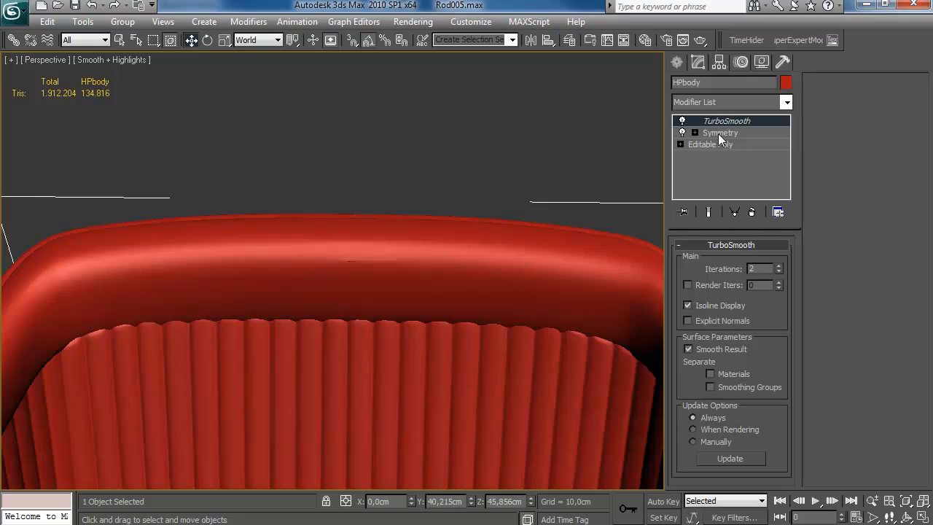
pyautogui.click(718, 133)
pyautogui.press('F3')
pyautogui.scroll(-5, 421, 353)
pyautogui.click(715, 144)
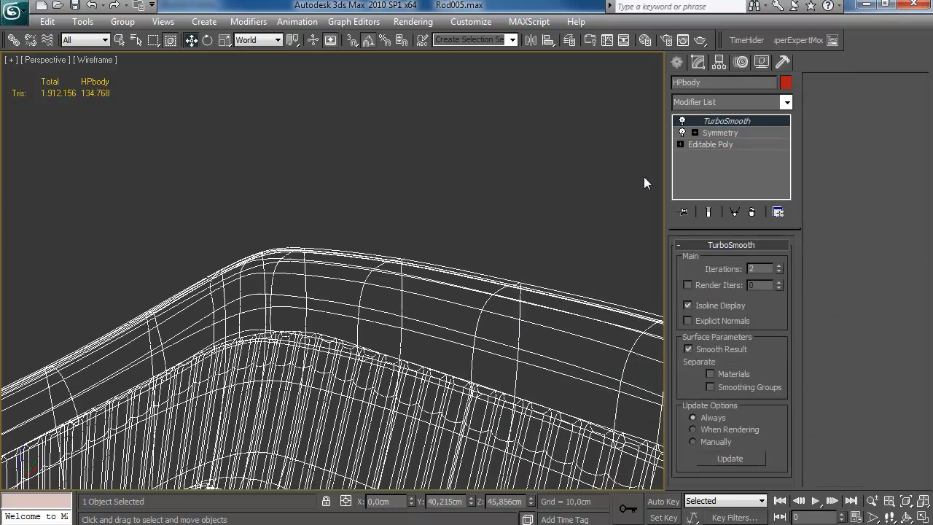
pyautogui.press('F3')
pyautogui.moveTo(508, 265)
pyautogui.keyDown('alt'); pyautogui.mouseDown()
pyautogui.moveTo(552, 258)
pyautogui.moveTo(508, 280)
pyautogui.mouseUp(); pyautogui.keyUp('alt')
pyautogui.keyDown('alt'); pyautogui.moveTo(507, 275); pyautogui.dragTo(476, 284, button='middle'); pyautogui.keyUp('alt')
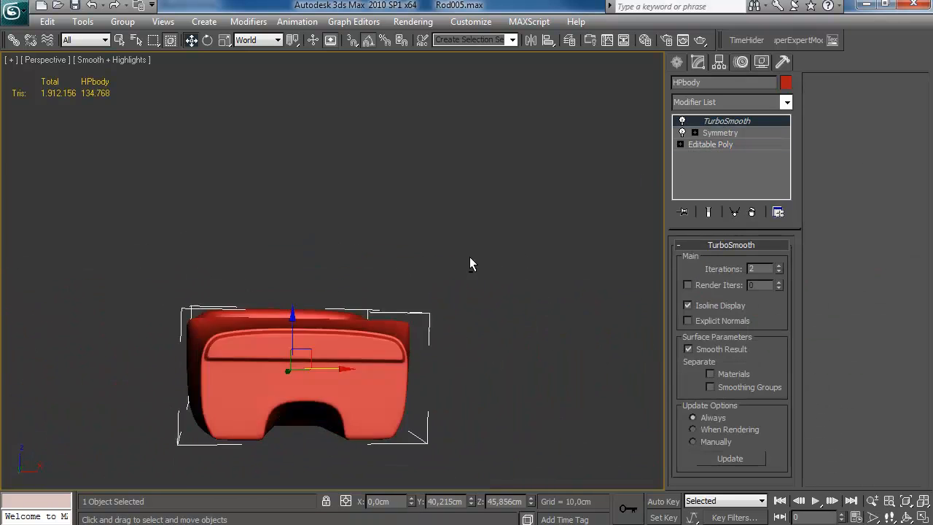
# Step: Check the smoothed body from several sides and unhide the 0 (default) layer to show the rest of the car
pyautogui.keyDown('alt'); pyautogui.moveTo(552, 170); pyautogui.dragTo(565, 318, button='middle'); pyautogui.keyUp('alt')
pyautogui.keyDown('alt'); pyautogui.moveTo(401, 289); pyautogui.dragTo(474, 275, button='middle'); pyautogui.keyUp('alt')
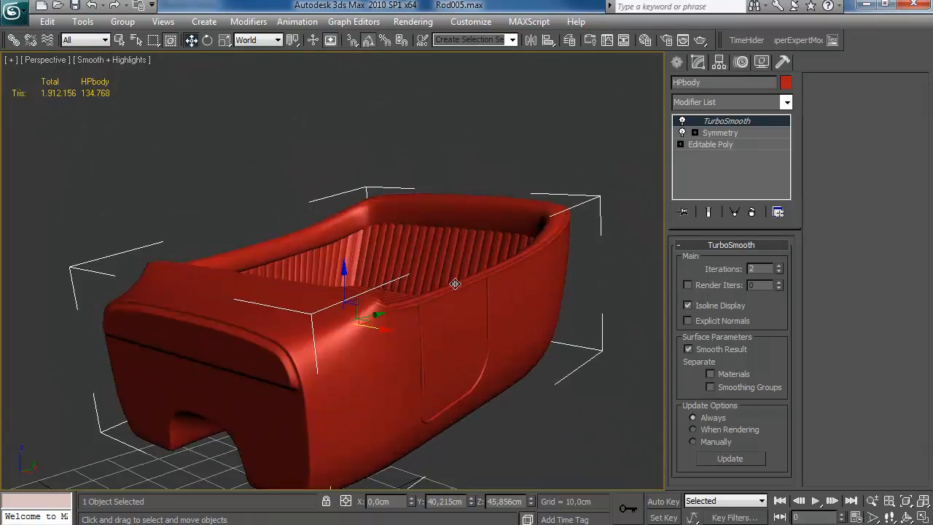
pyautogui.scroll(-5, 475, 275)
pyautogui.click(572, 40)
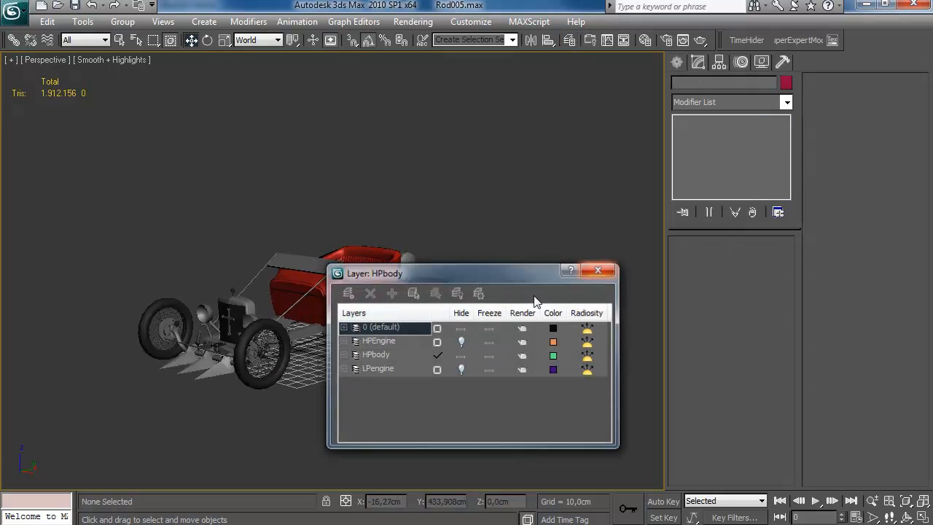
pyautogui.click(596, 271)
# Step: Hide the low-poly mockup body Box01 that overlaps the smoothed body
pyautogui.scroll(6, 474, 296)
pyautogui.scroll(-5, 445, 291)
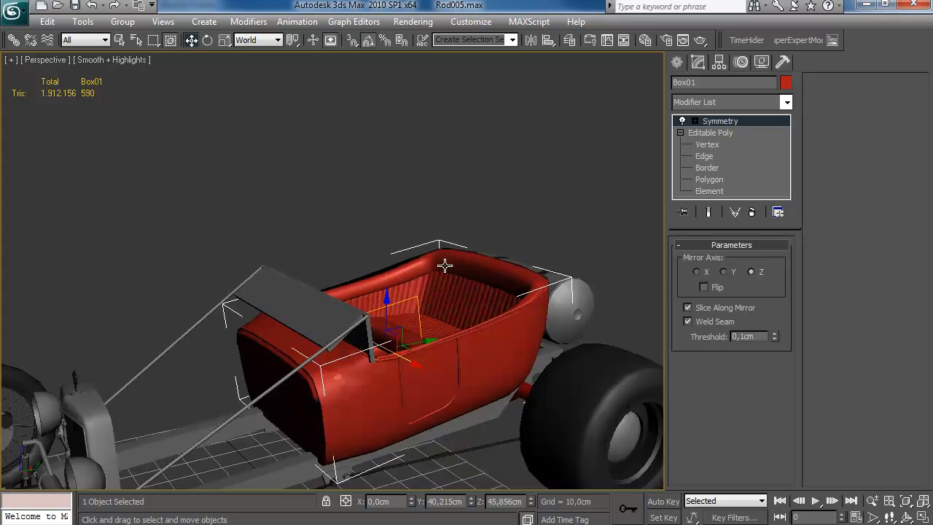
pyautogui.keyDown('alt'); pyautogui.moveTo(444, 263); pyautogui.dragTo(433, 272, button='middle'); pyautogui.keyUp('alt')
pyautogui.rightClick(431, 270)
pyautogui.click(440, 234)
# Step: Unhide the HPEngine layer to show the detailed engine together with the body
pyautogui.keyDown('alt'); pyautogui.moveTo(439, 241); pyautogui.dragTo(436, 258, button='middle'); pyautogui.keyUp('alt')
pyautogui.scroll(-5, 467, 264)
pyautogui.click(573, 42)
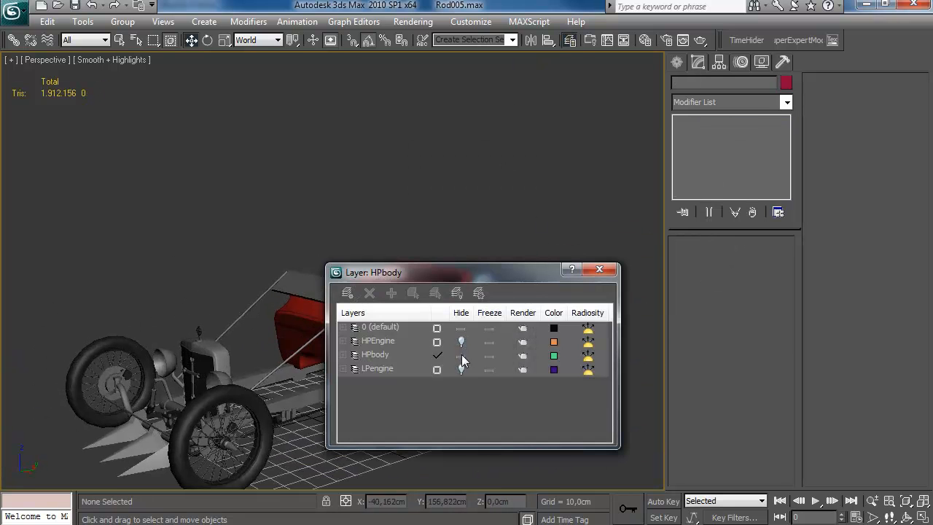
pyautogui.click(465, 342)
pyautogui.click(599, 269)
# Step: Examine how the smoothed body fits with the engine, wheels and chassis from several angles and distances
pyautogui.moveTo(433, 209)
pyautogui.keyDown('alt'); pyautogui.mouseDown(button='middle')
pyautogui.moveTo(385, 211)
pyautogui.moveTo(450, 211)
pyautogui.mouseUp(button='middle'); pyautogui.keyUp('alt')
pyautogui.scroll(5, 445, 210)
pyautogui.keyDown('alt'); pyautogui.moveTo(364, 247); pyautogui.dragTo(394, 194, button='middle'); pyautogui.keyUp('alt')
pyautogui.scroll(-2, 430, 229)
pyautogui.scroll(-3, 394, 194)
pyautogui.scroll(3, 397, 195)
pyautogui.scroll(-3, 399, 196)
# Step: Save the scene as a new version named Rod006.max
pyautogui.click(15, 12)
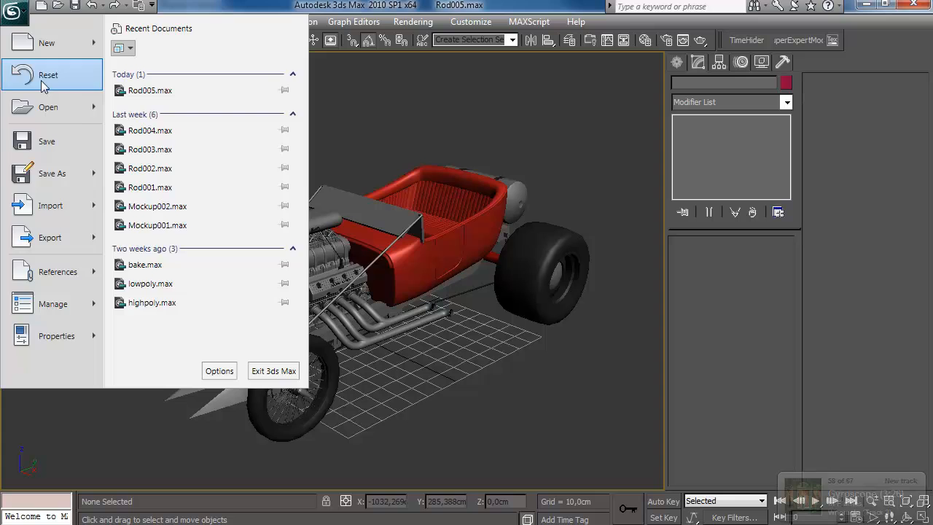
pyautogui.click(73, 180)
pyautogui.click(337, 315)
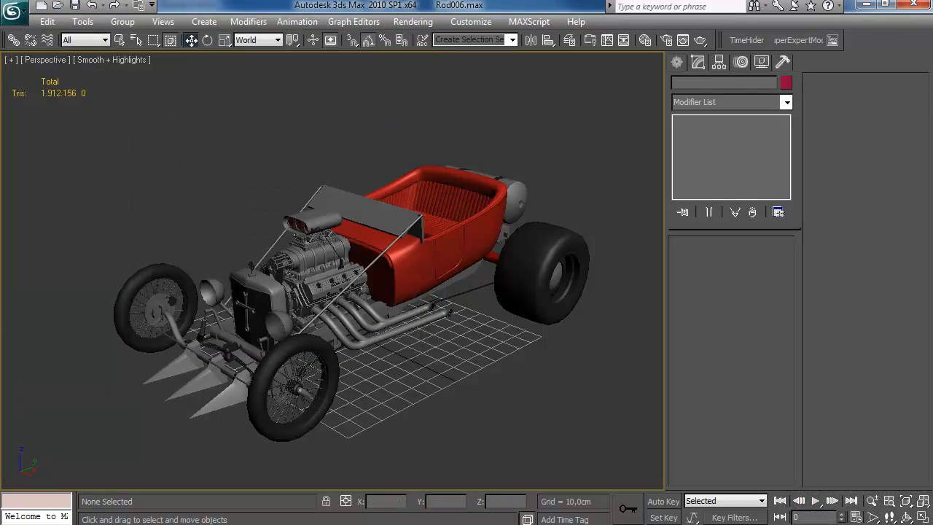